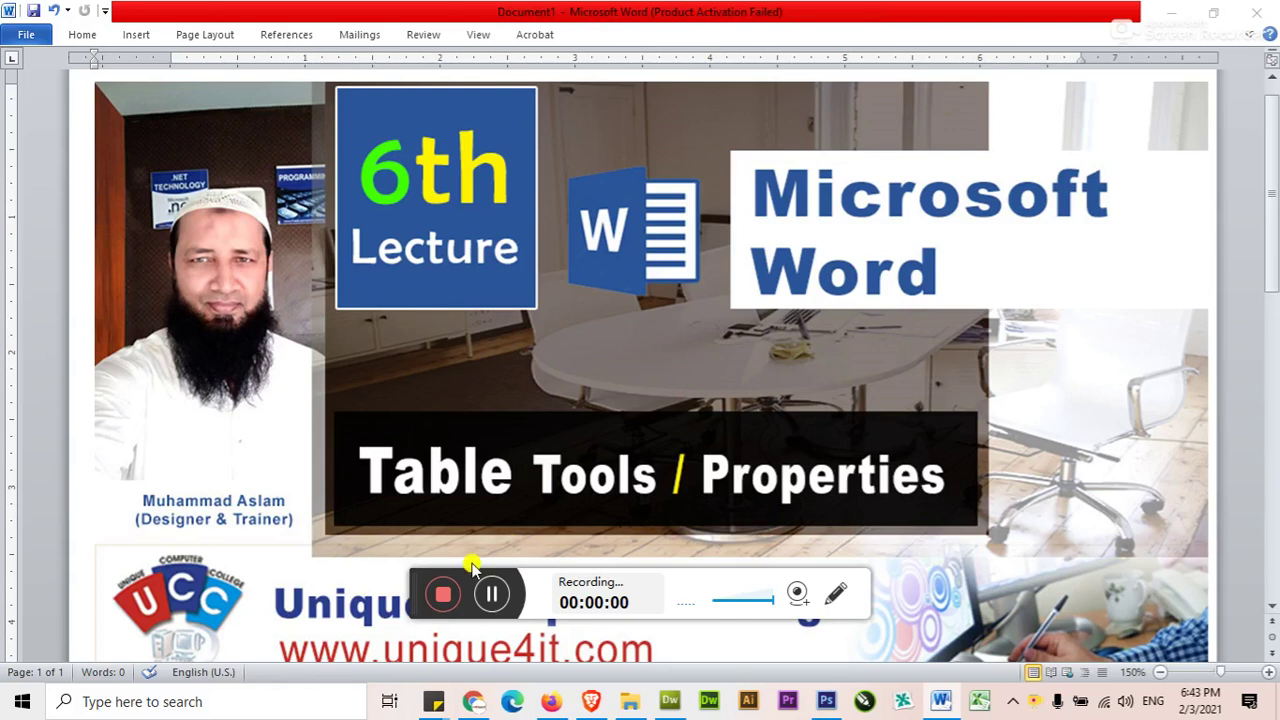
- Delete the lecture title picture and close the document without saving
drag(412, 590, 1140, 631)
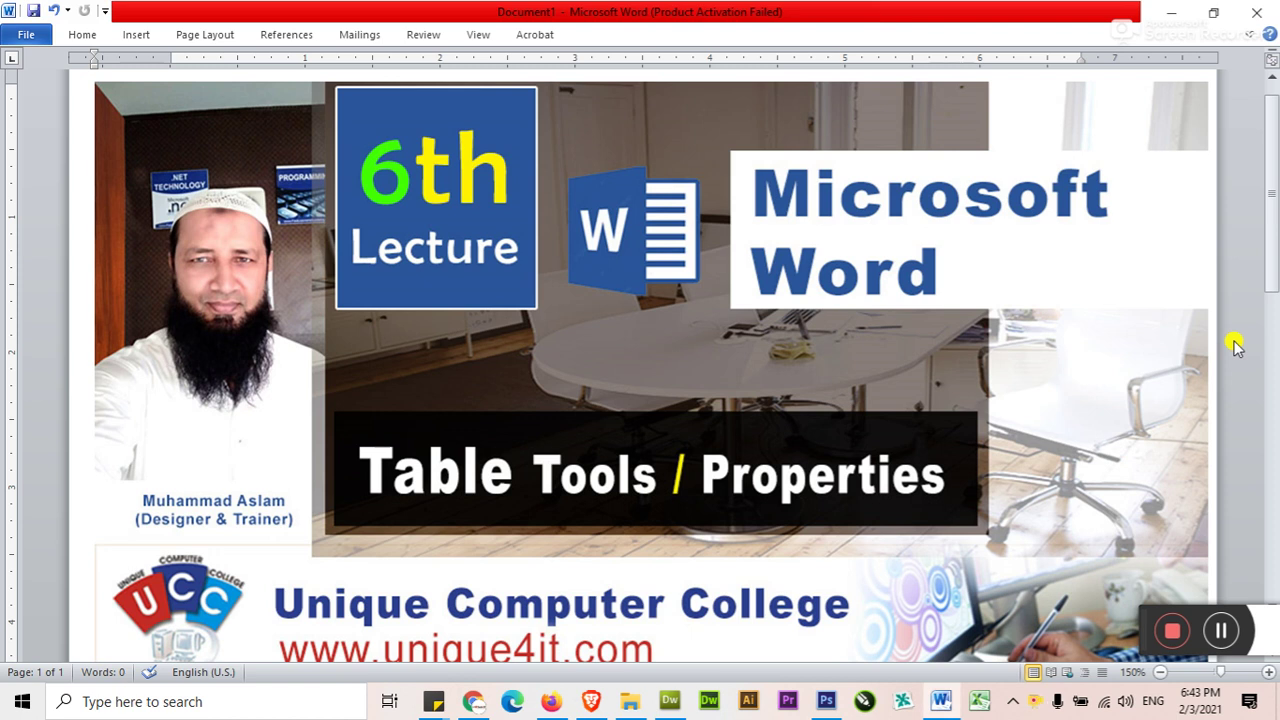
click(536, 388)
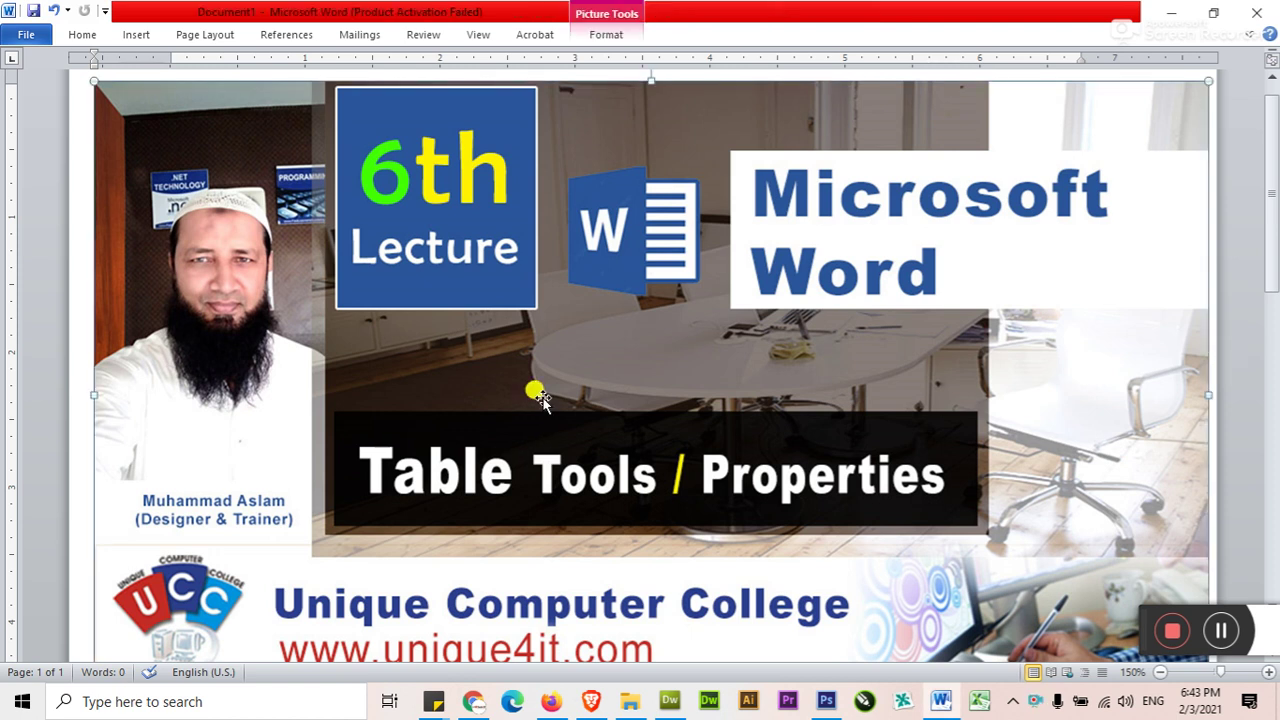
key(Delete)
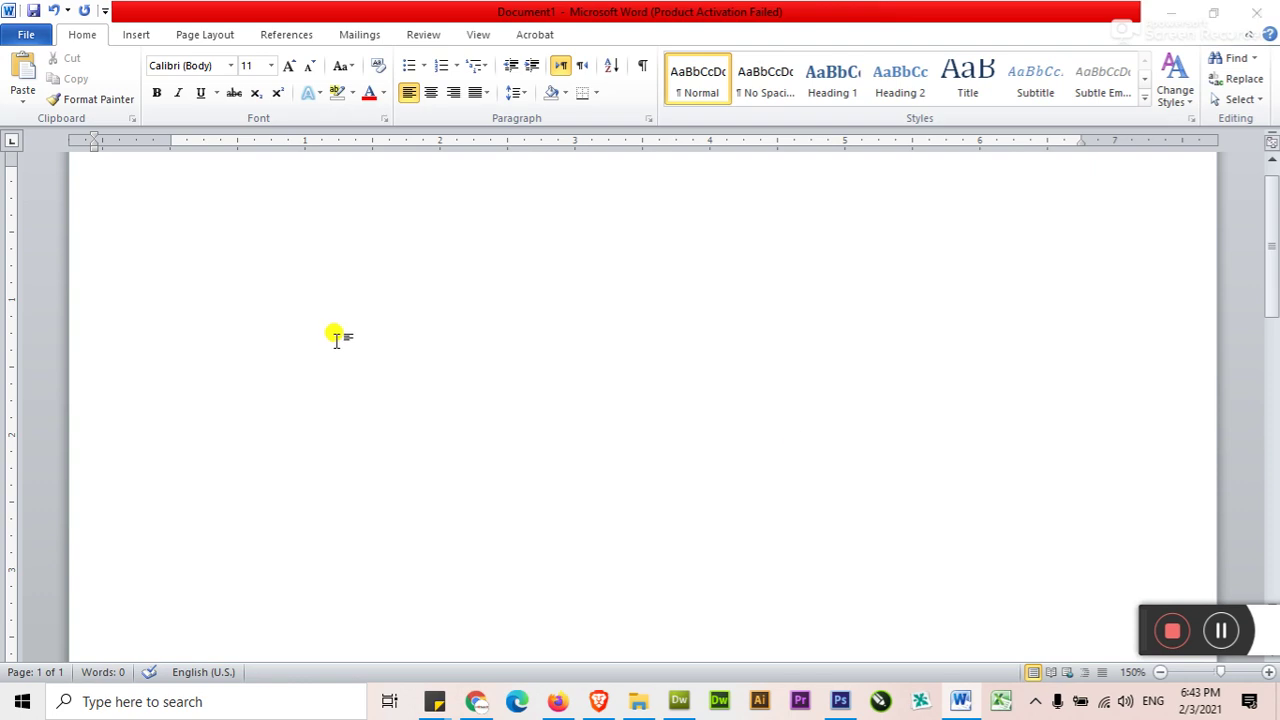
key(ctrl+w)
click(640, 372)
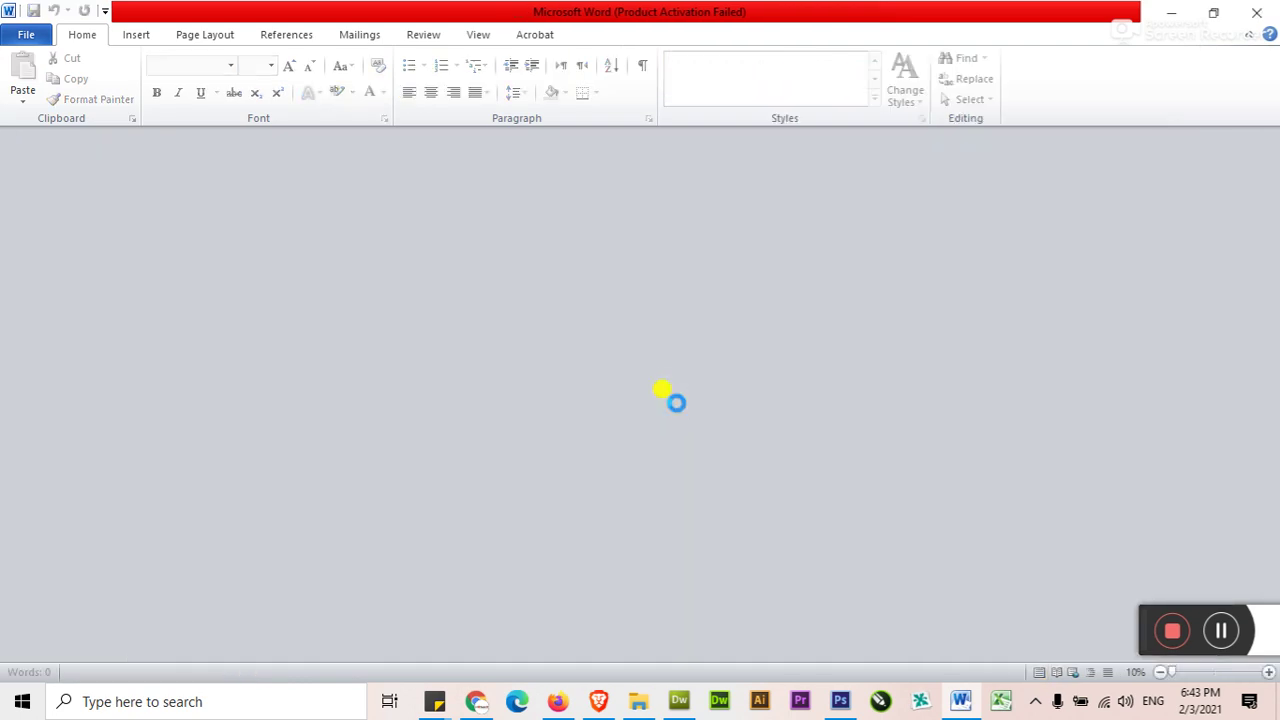
- In a new blank document, insert a 4-column, 3-row table below an empty line
key(ctrl+n)
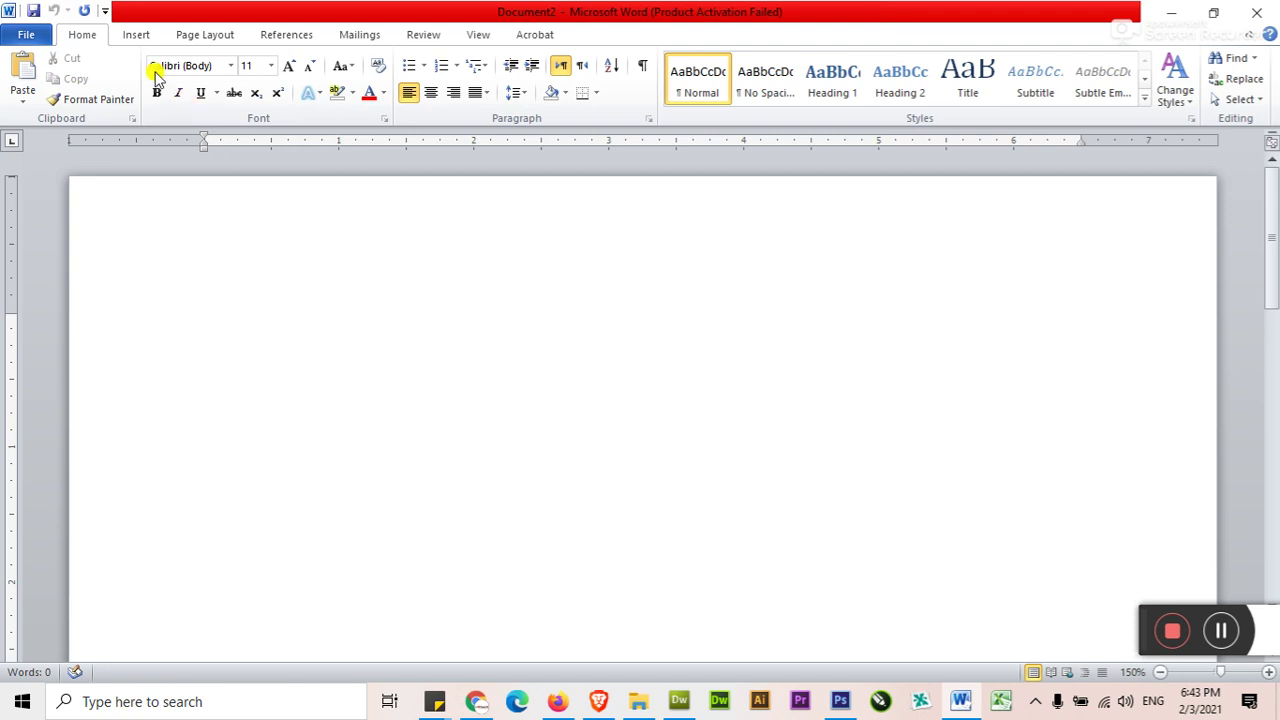
click(136, 35)
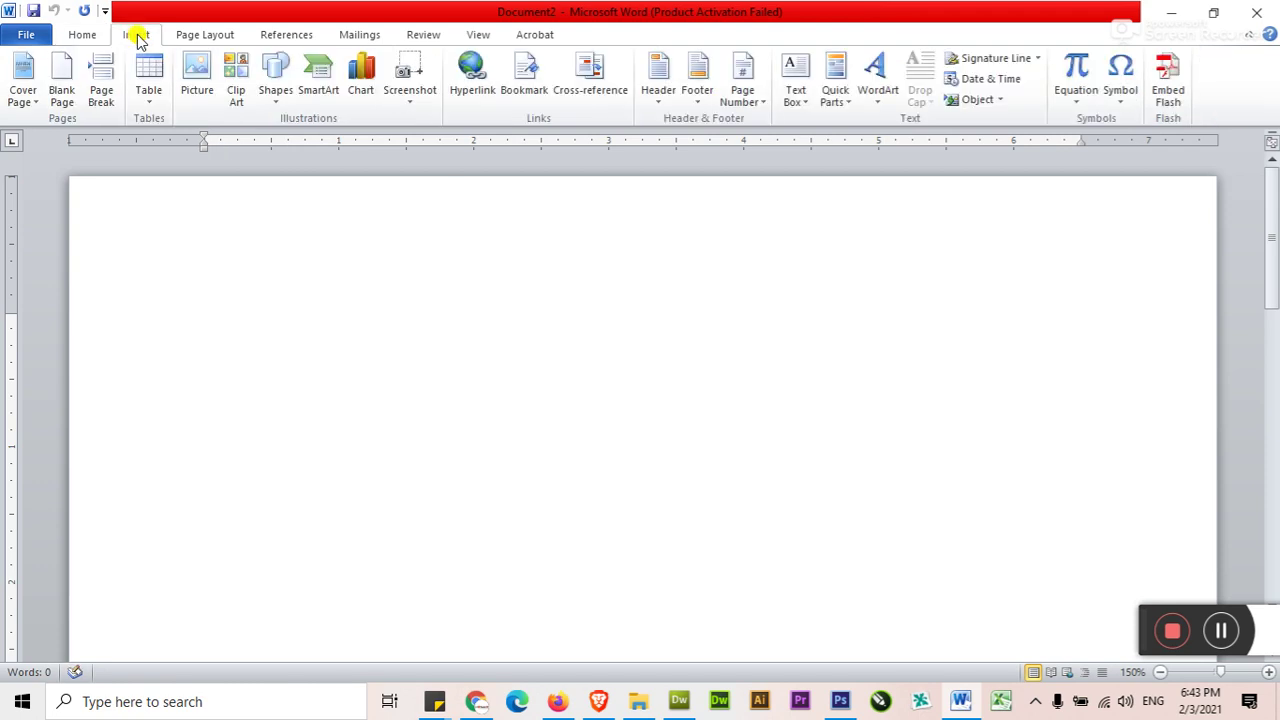
click(155, 100)
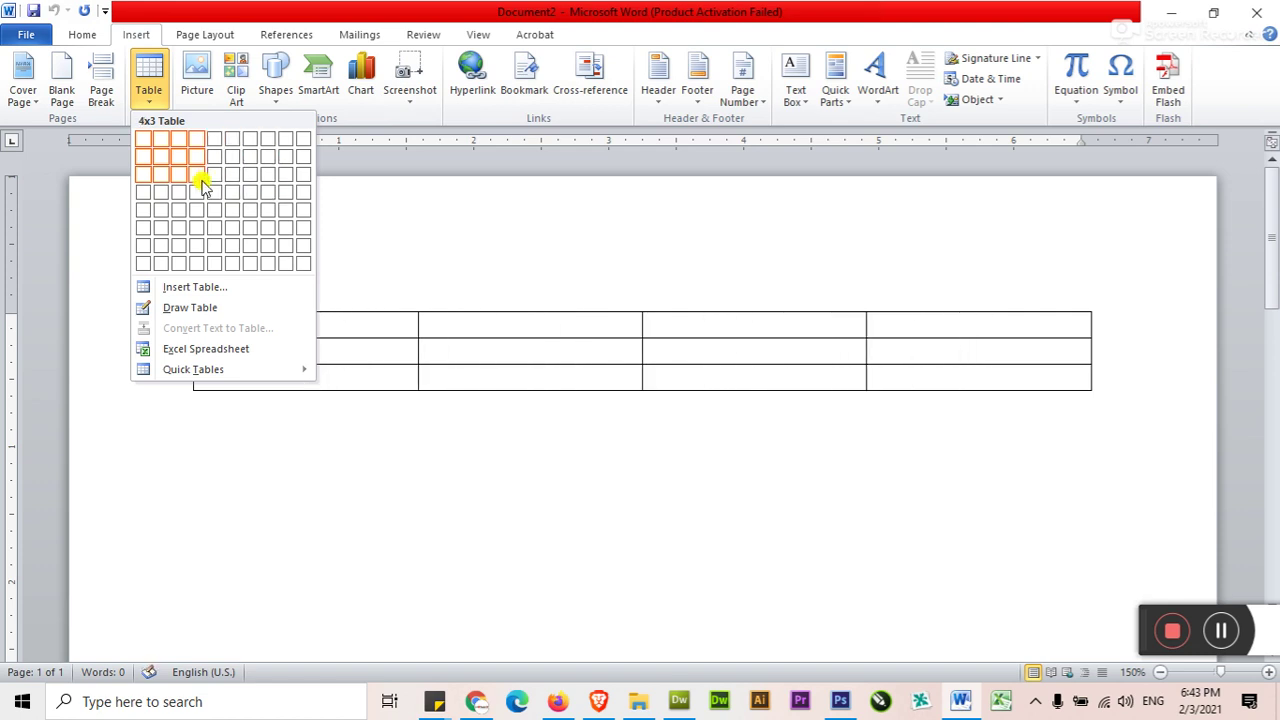
click(200, 185)
key(Return)
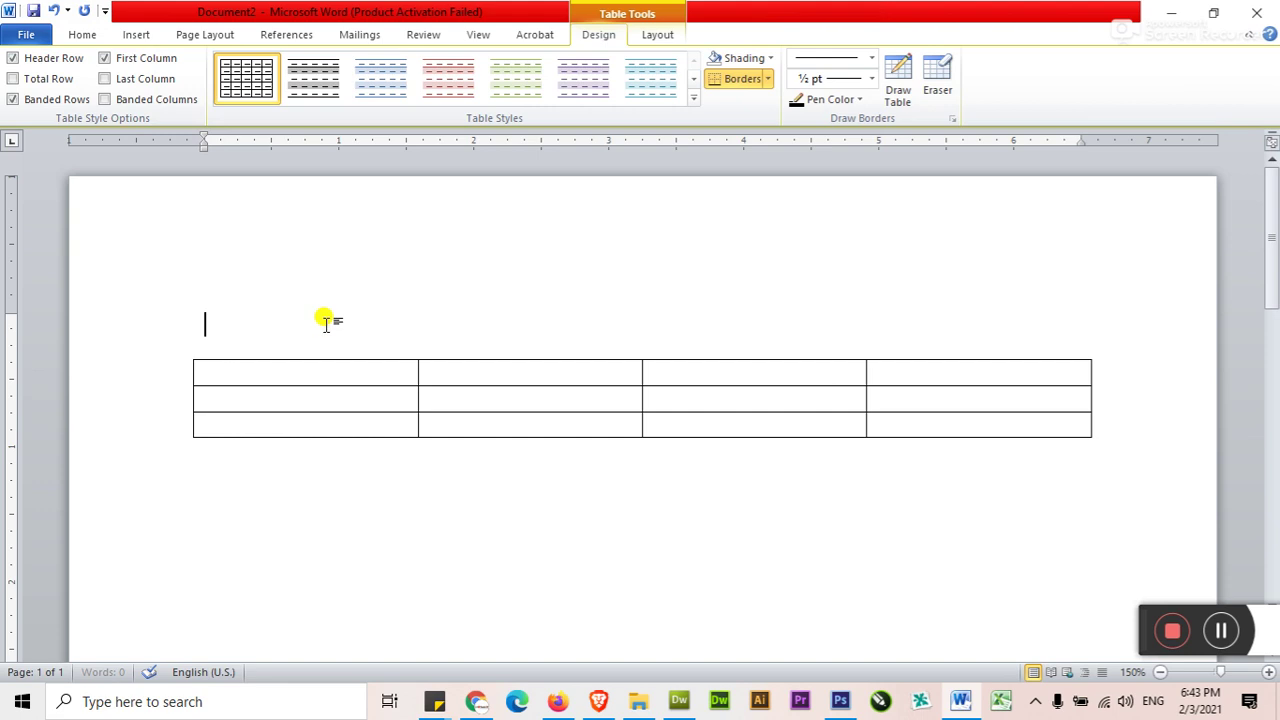
click(334, 366)
- Type the table headers NAME, ADDRESS, PHONE and CLASS
text(NAME)
key(Tab)
text(ADDRESS)
key(Tab)
text(P)
key(Tab)
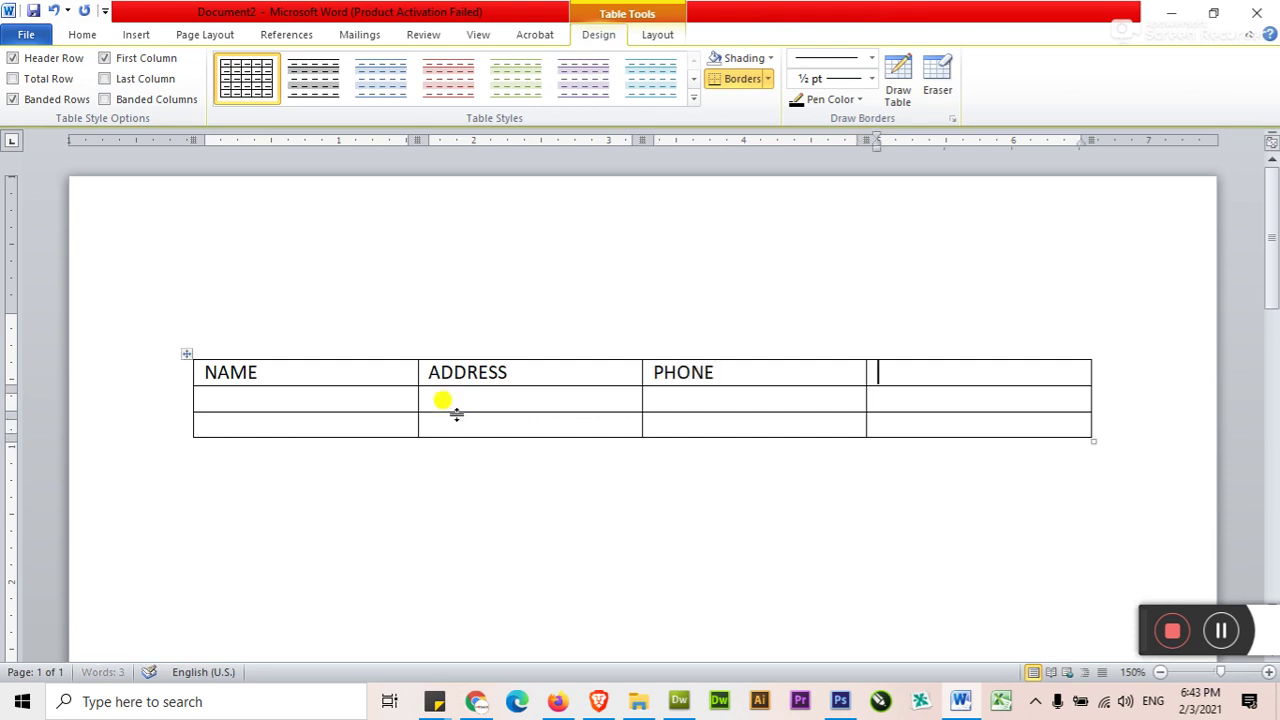
text(LO)
text(SS)
key(Tab)
- Enter the two students' names with their cities LAHORE and KARACHI
text(JAMIL)
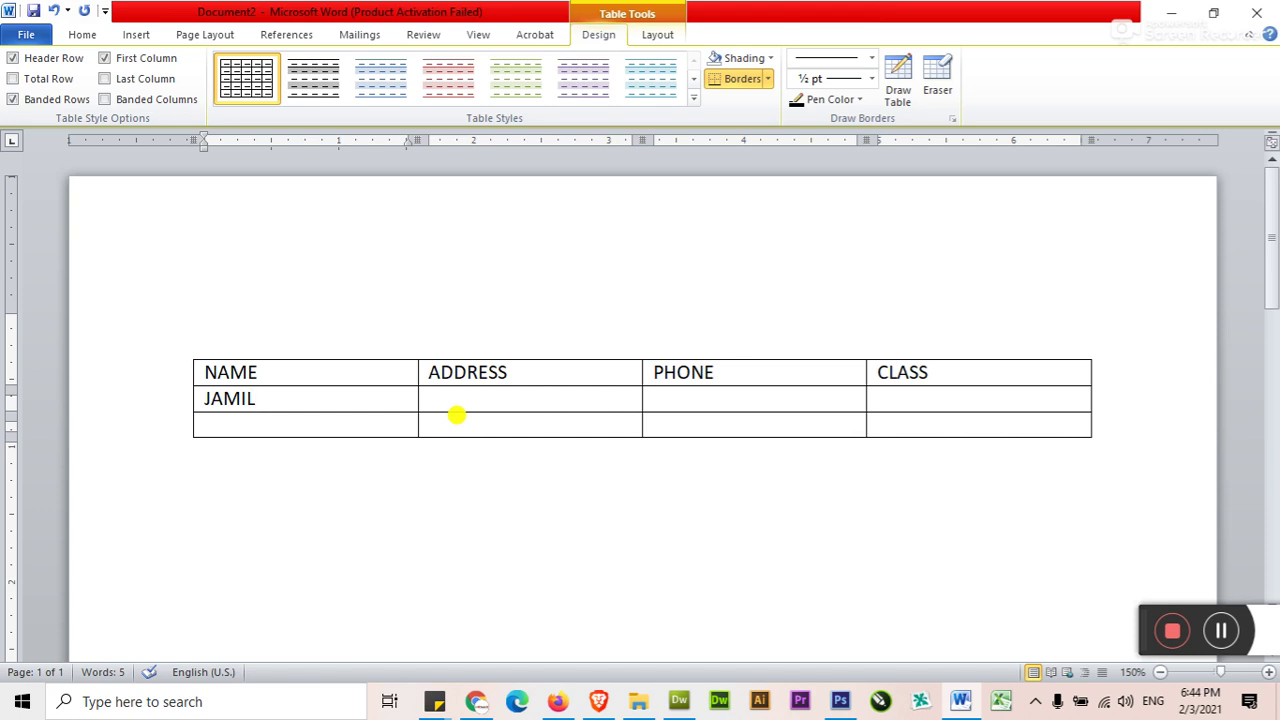
key(Down)
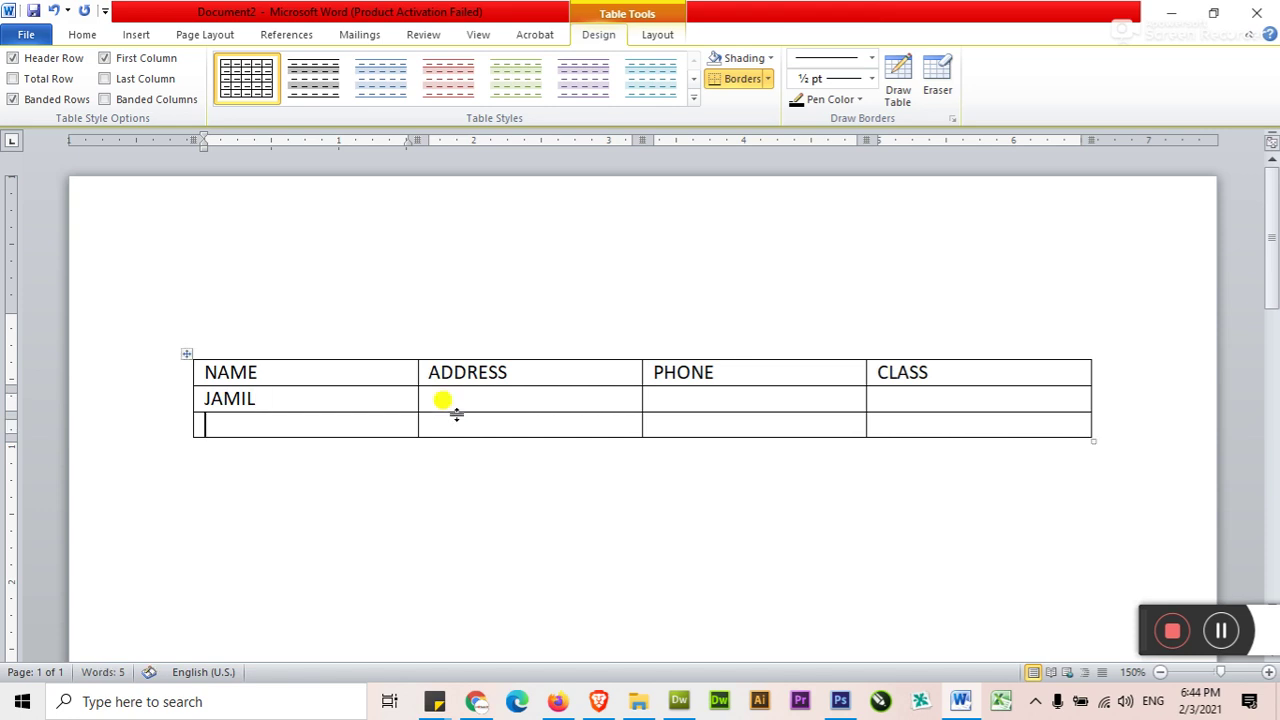
text(RE)
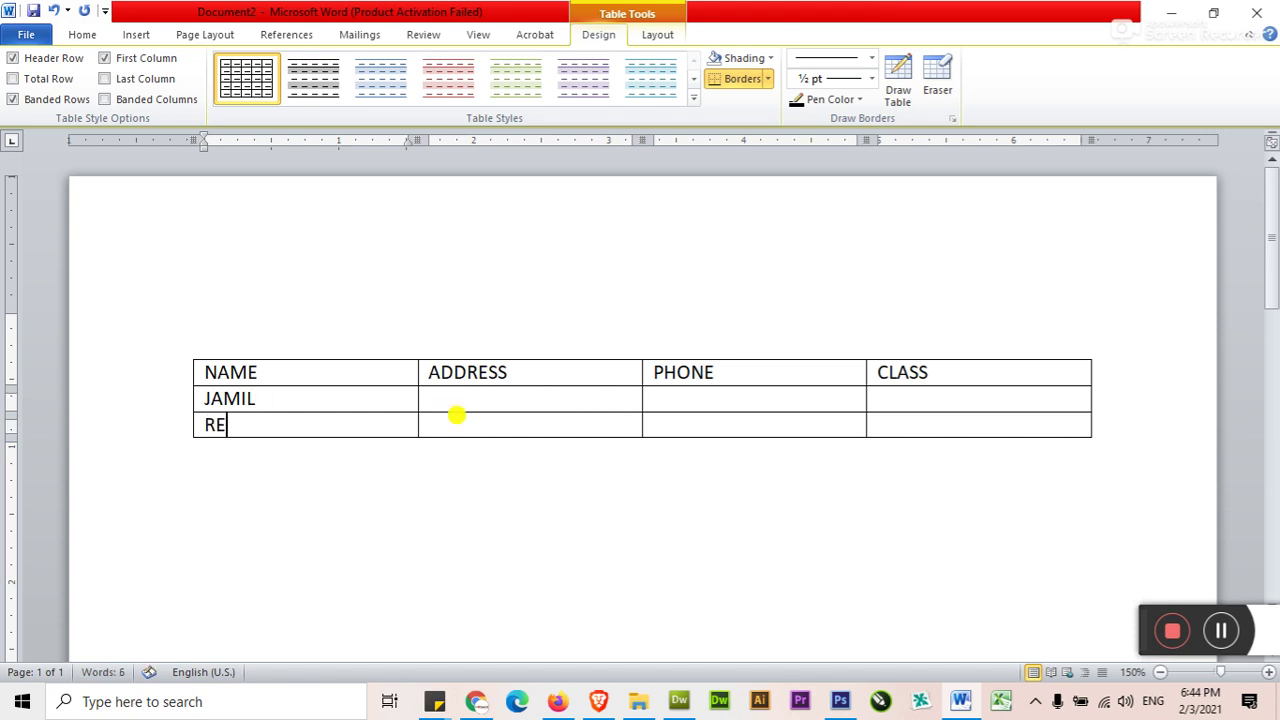
text(HMAN)
click(451, 406)
text(LAHORE)
click(456, 416)
text(KARACHI)
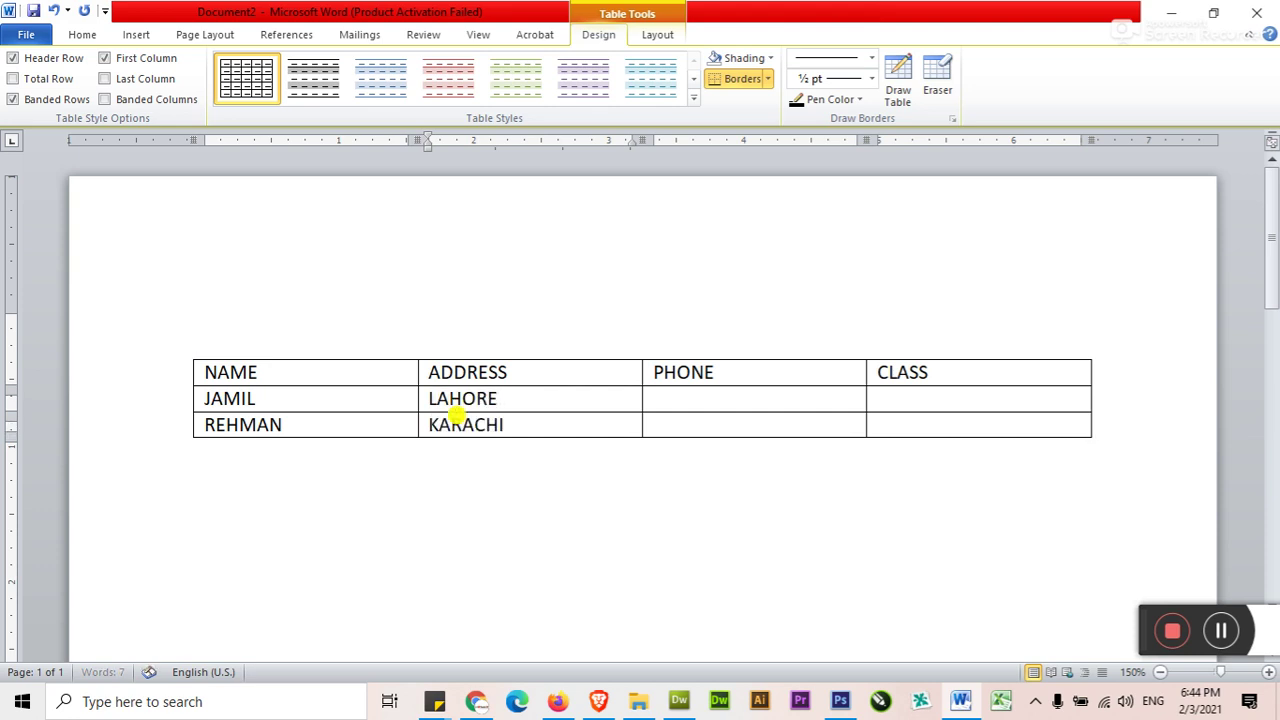
- Fill in both rows' phone numbers and classes OFFICE and GRAPHICS, then select the header row
key(Tab)
key(Up)
text(45)
key(Down)
text(33434)
key(Tab)
key(Up)
text(OFFICE)
key(Down)
text(GRAPHICS)
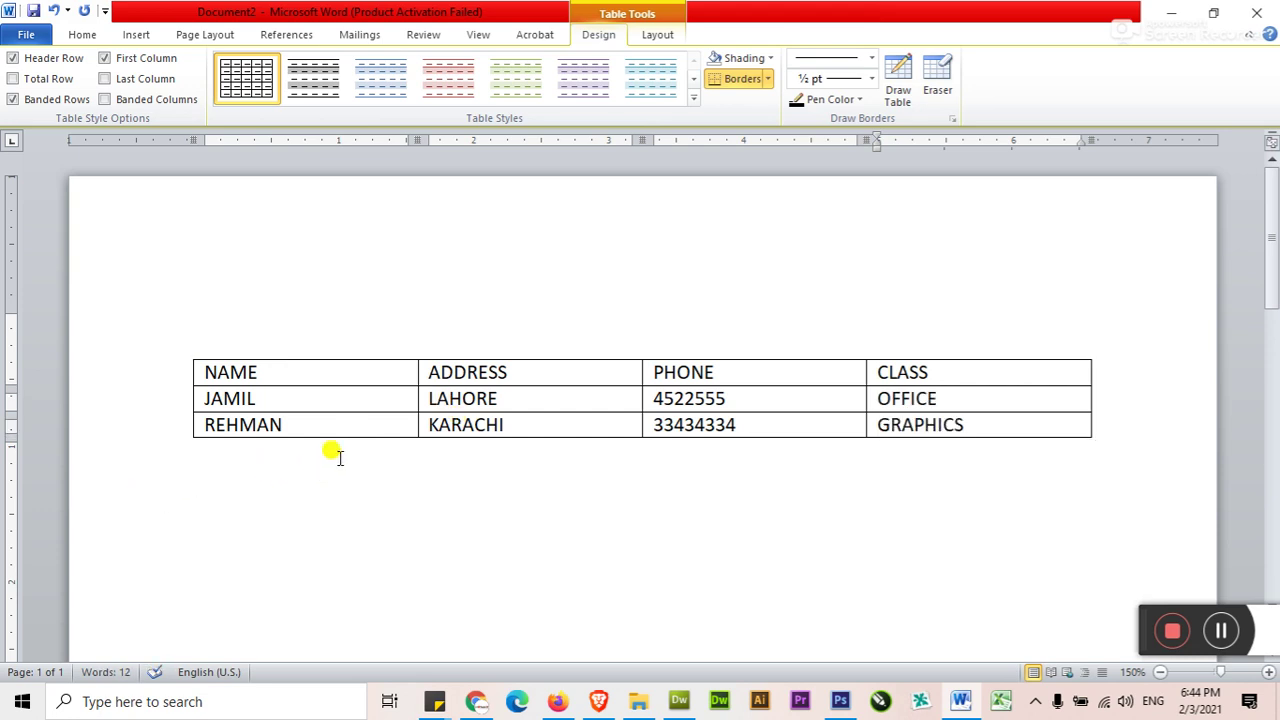
drag(337, 369, 860, 364)
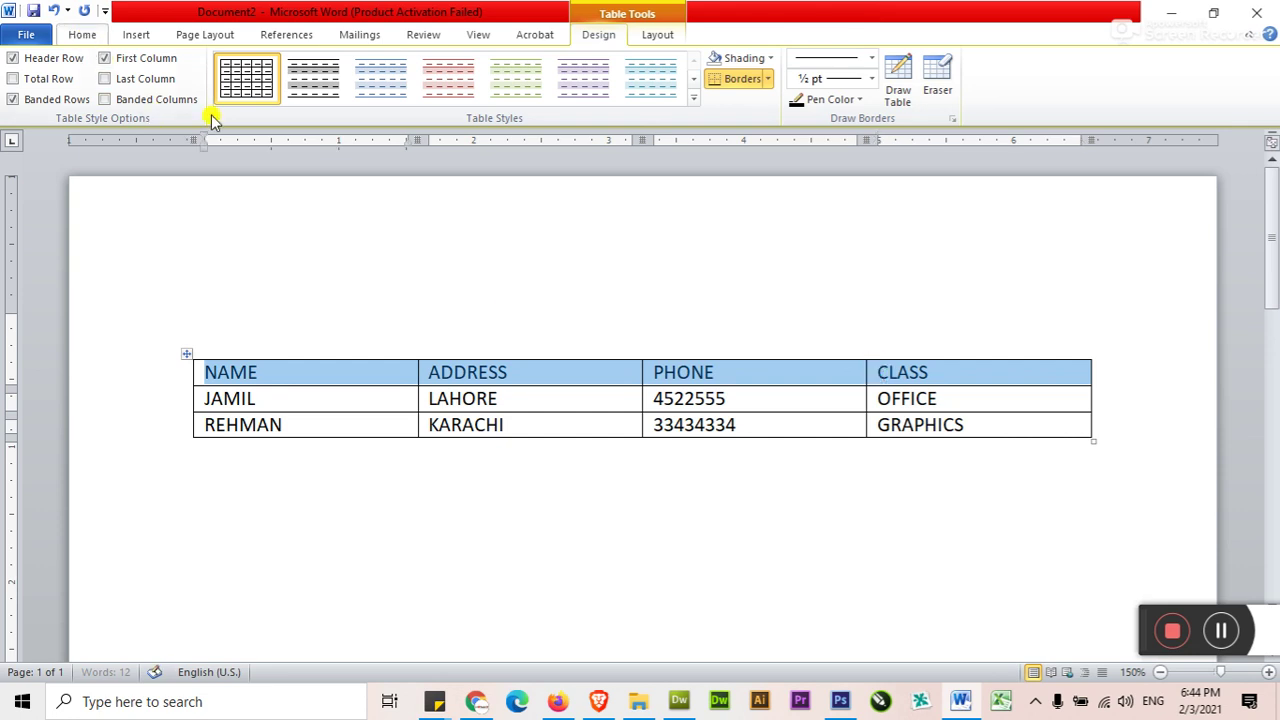
- Make the NAME, ADDRESS, PHONE, CLASS header row bold
click(82, 34)
click(156, 92)
key(ctrl+End)
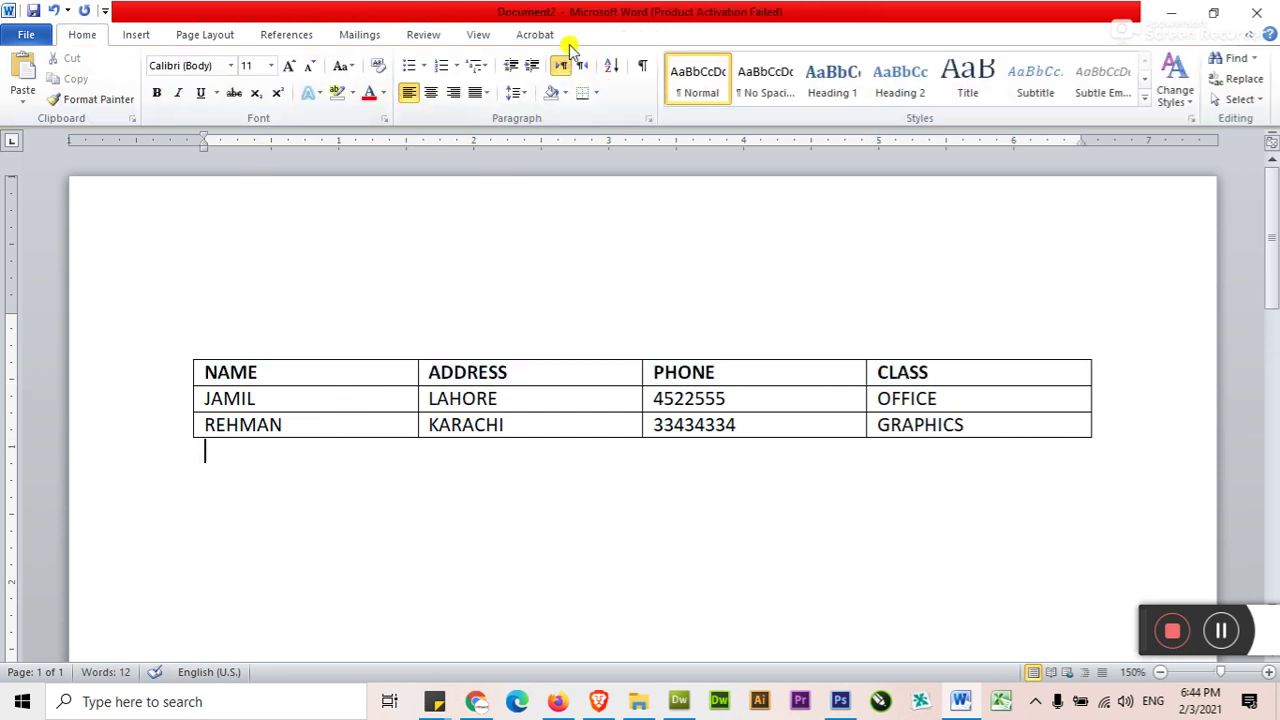
- Explore the Table Tools Design and Layout tabs while clicking in and out of the table
click(360, 398)
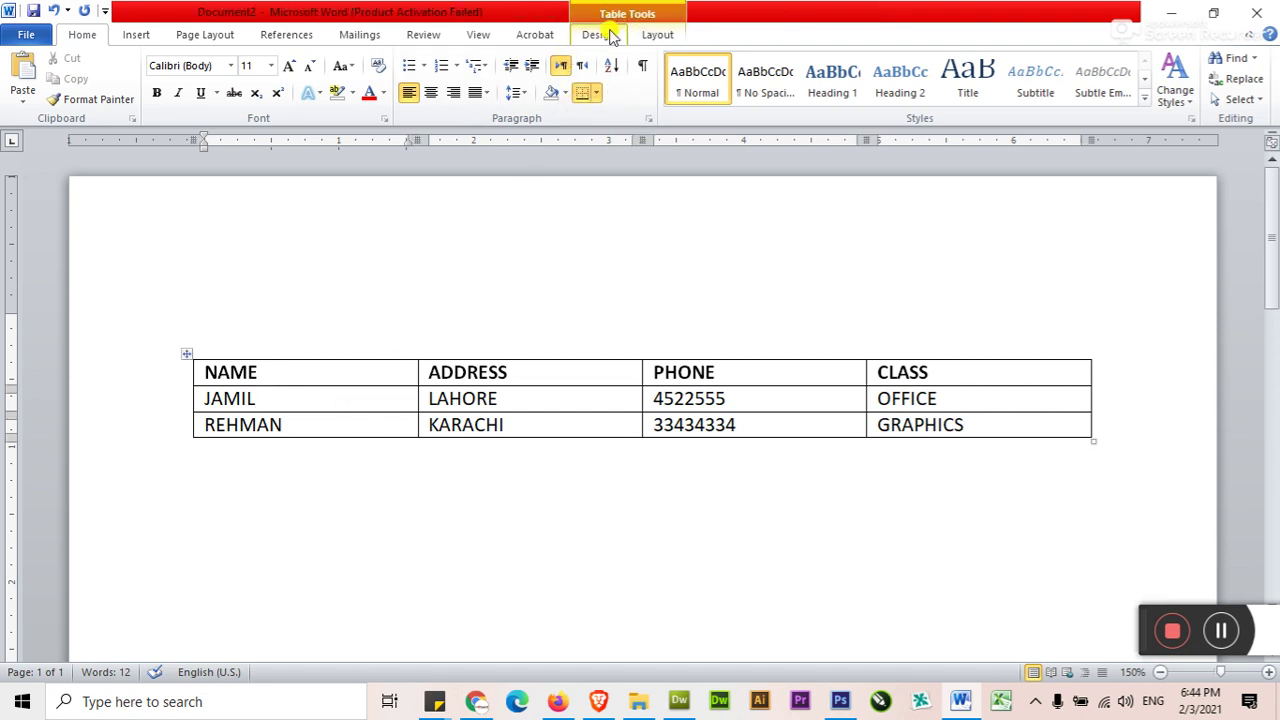
click(600, 34)
click(655, 35)
click(600, 34)
click(451, 449)
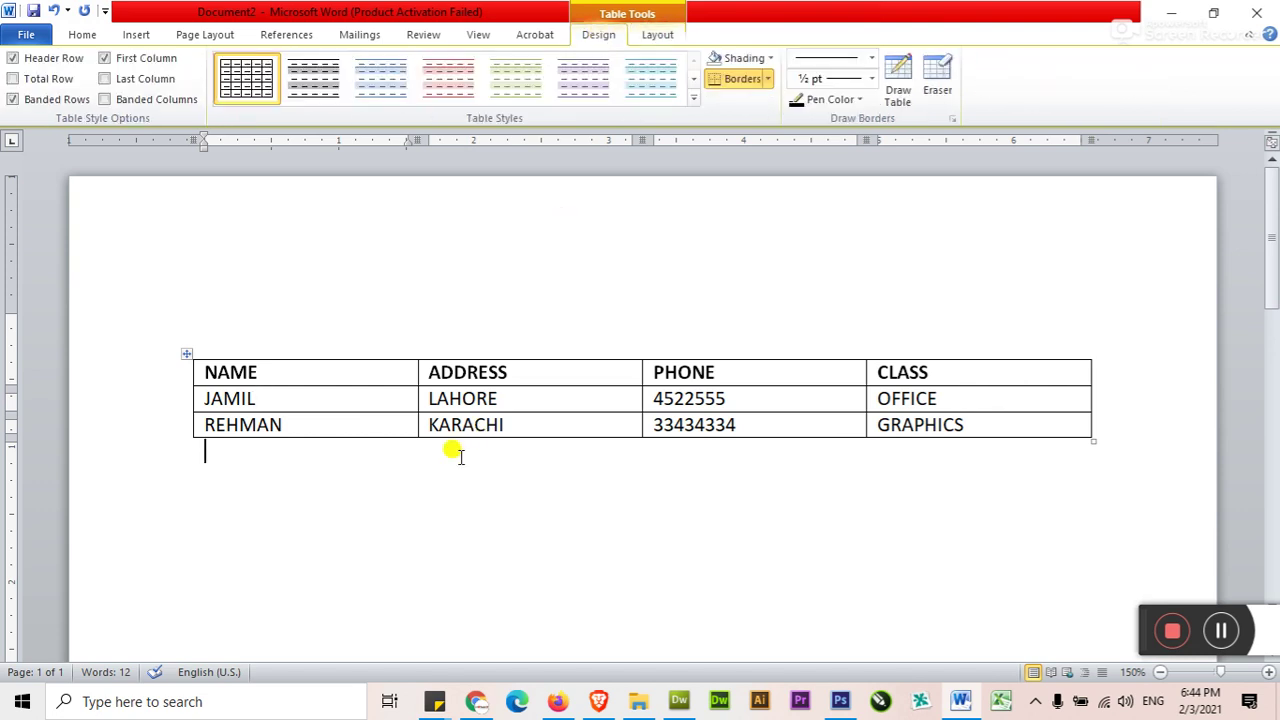
click(279, 370)
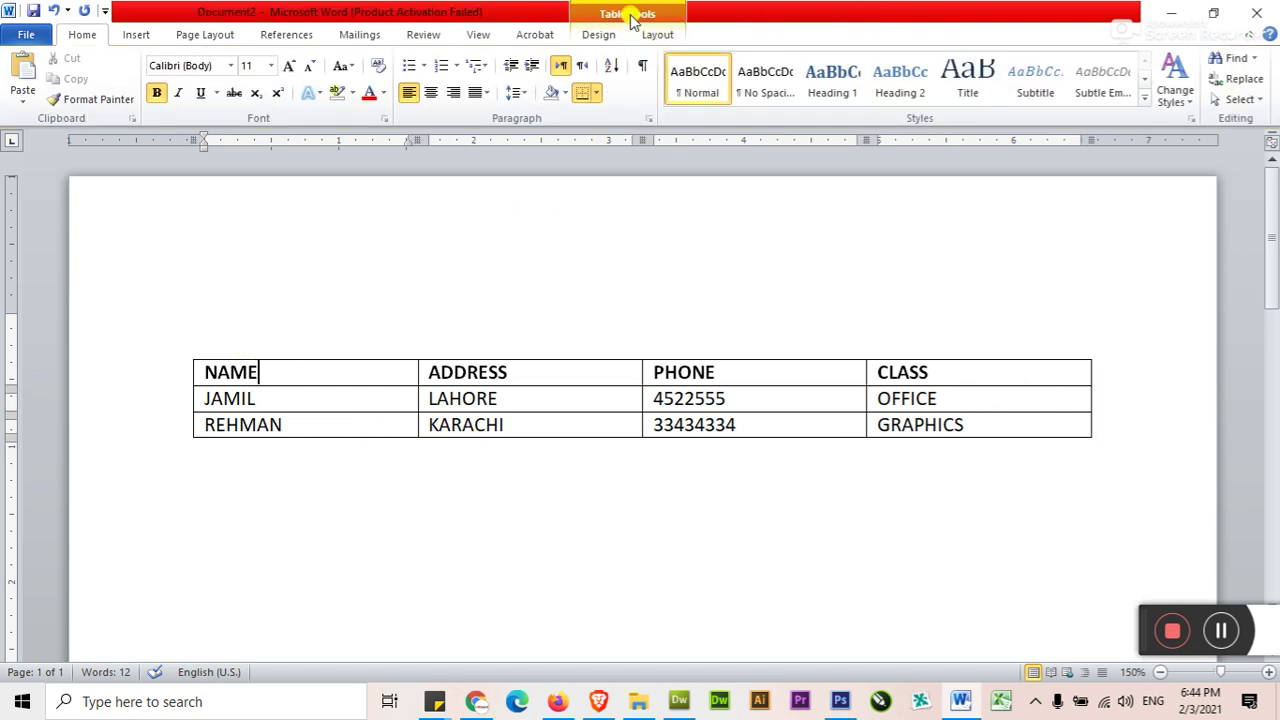
click(340, 485)
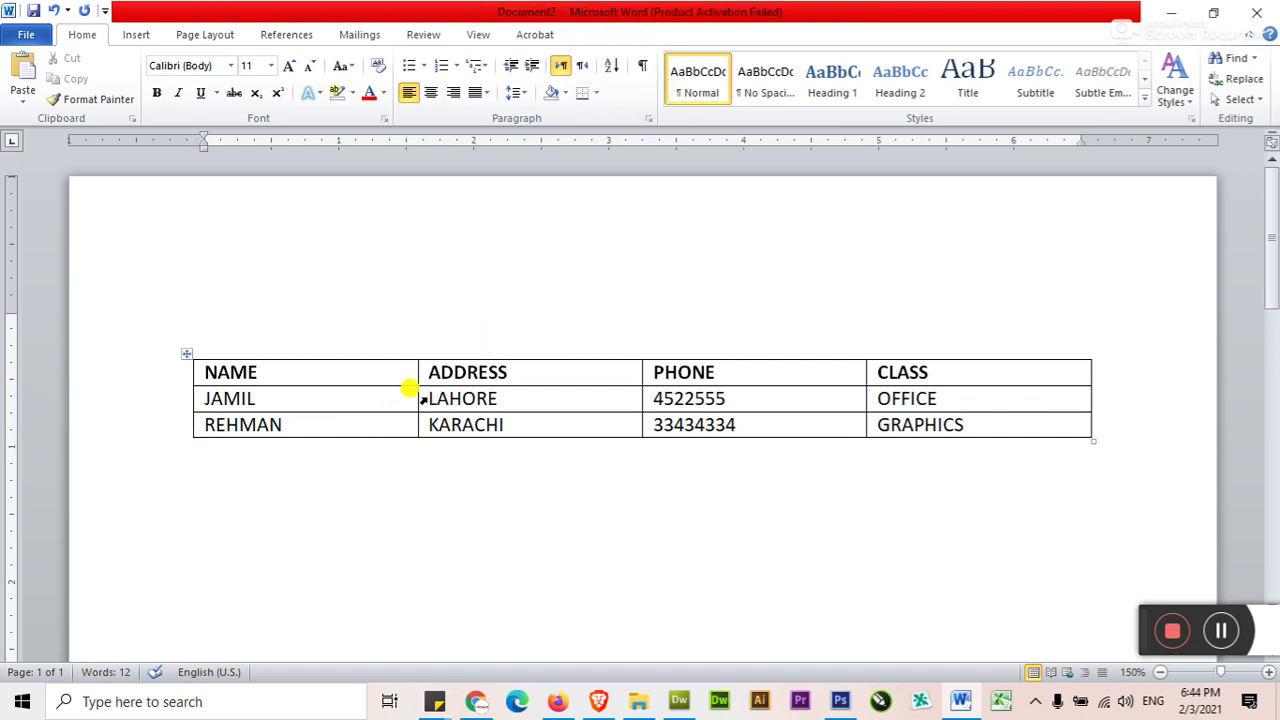
click(461, 400)
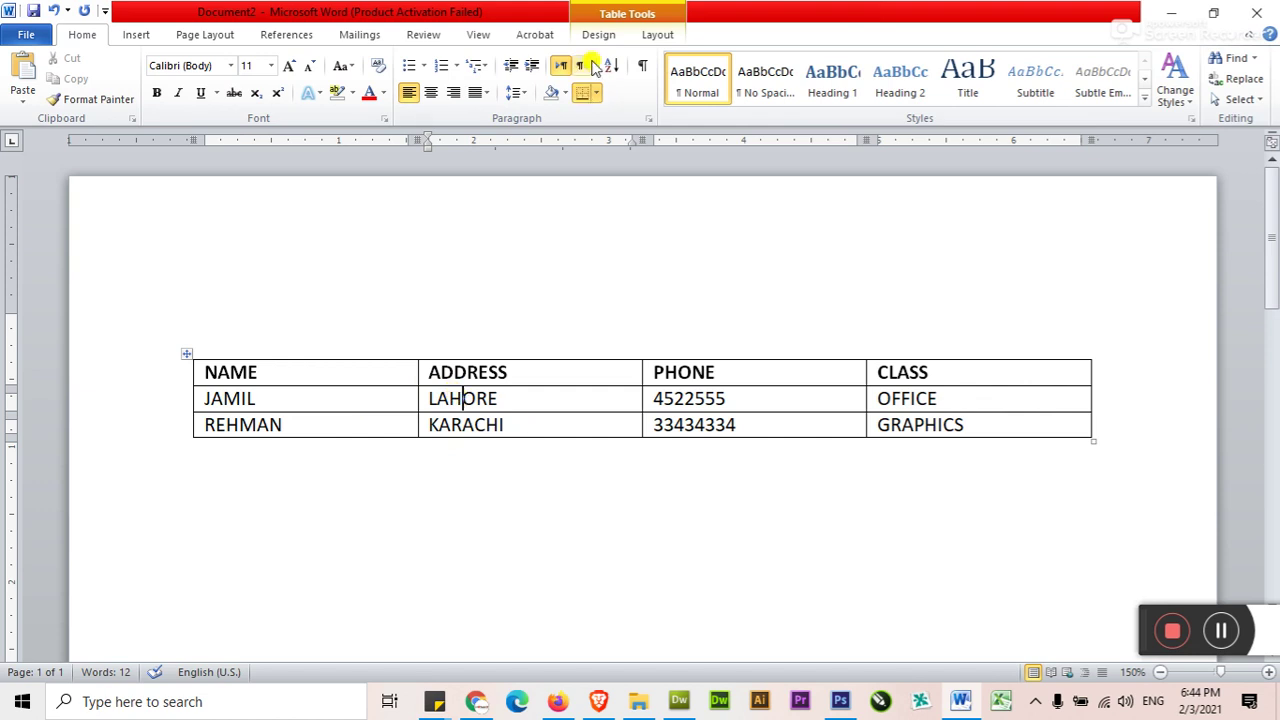
click(657, 36)
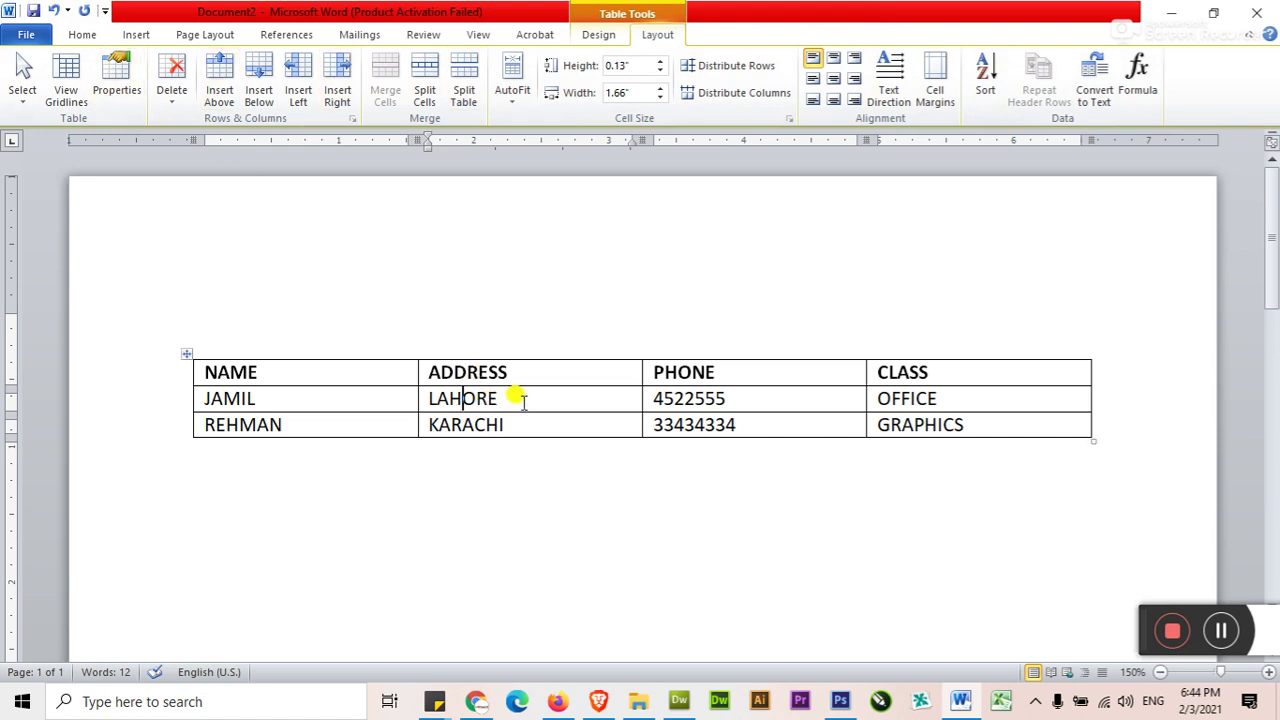
- Try centring the ADDRESS column text, then undo it
drag(463, 369, 455, 417)
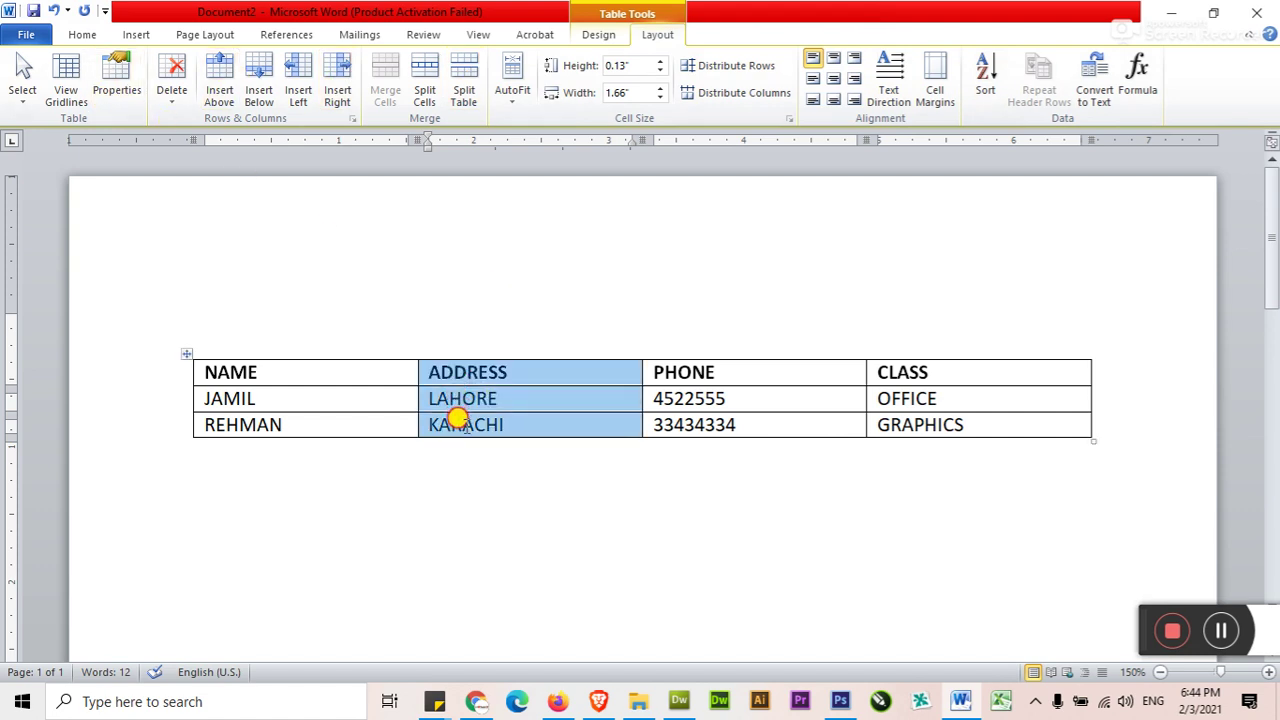
click(517, 399)
key(ctrl+z)
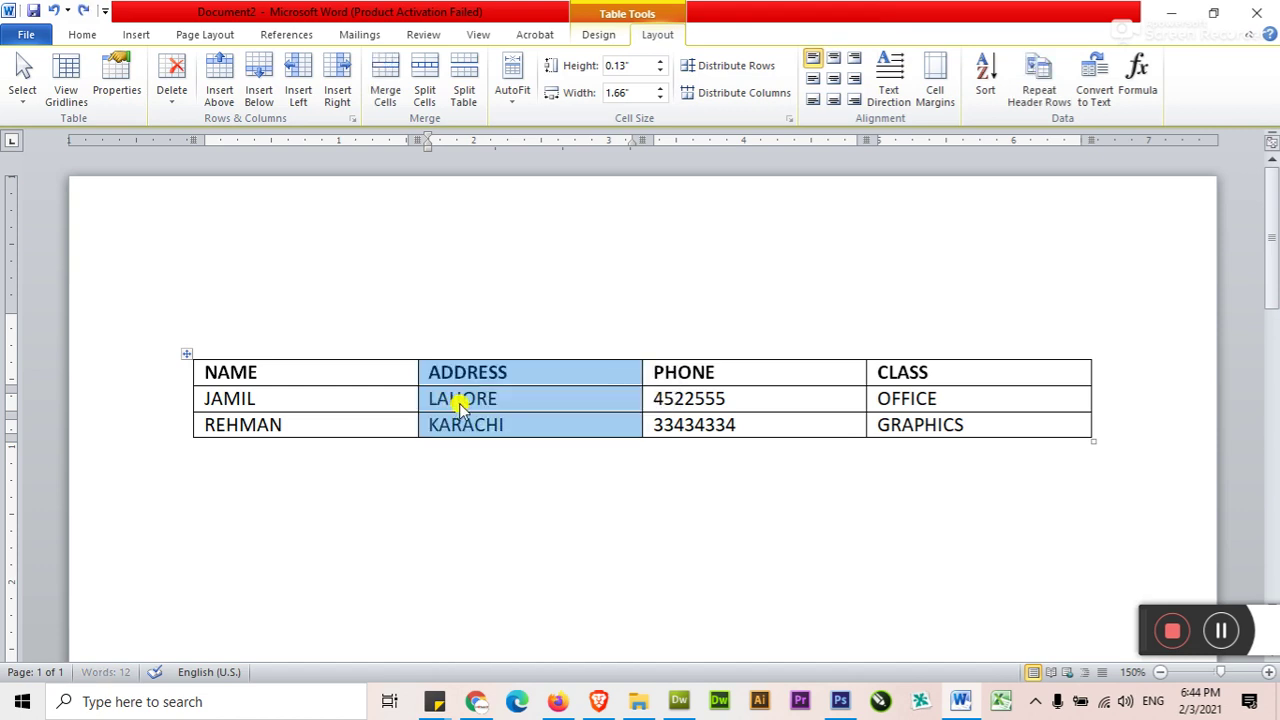
click(510, 398)
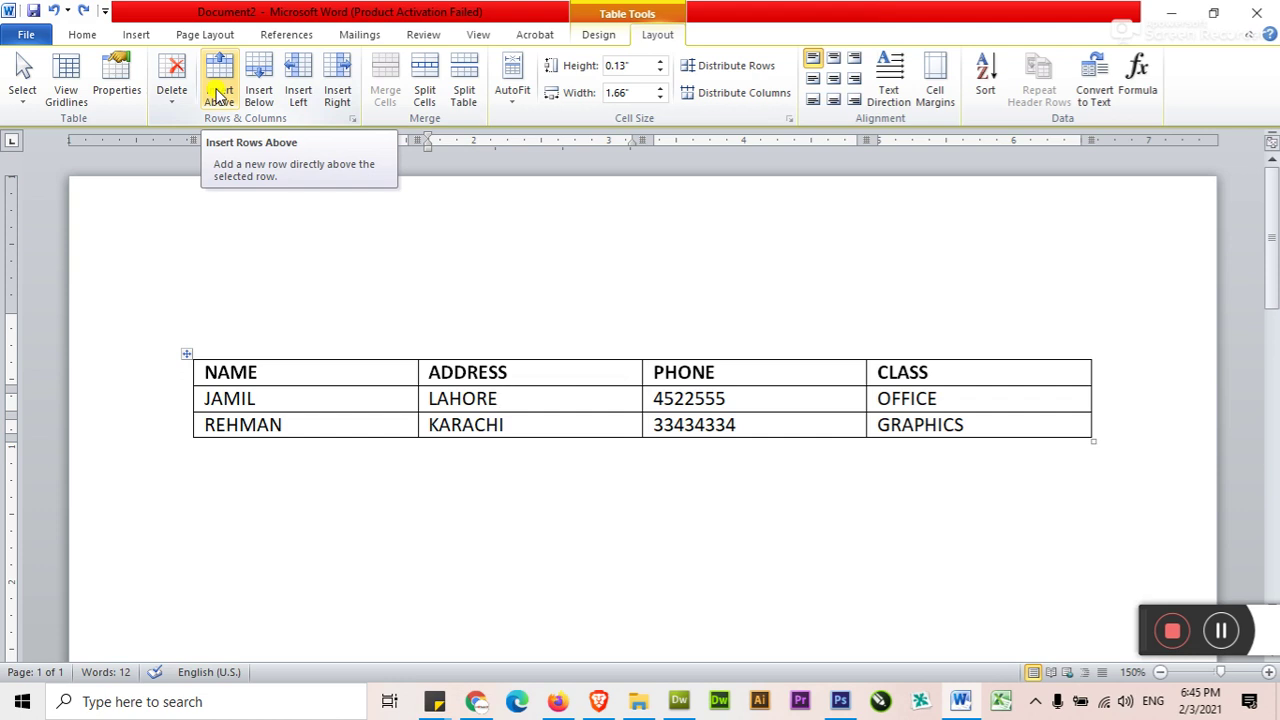
- Add four empty rows above the data rows and three below the last row
click(218, 93)
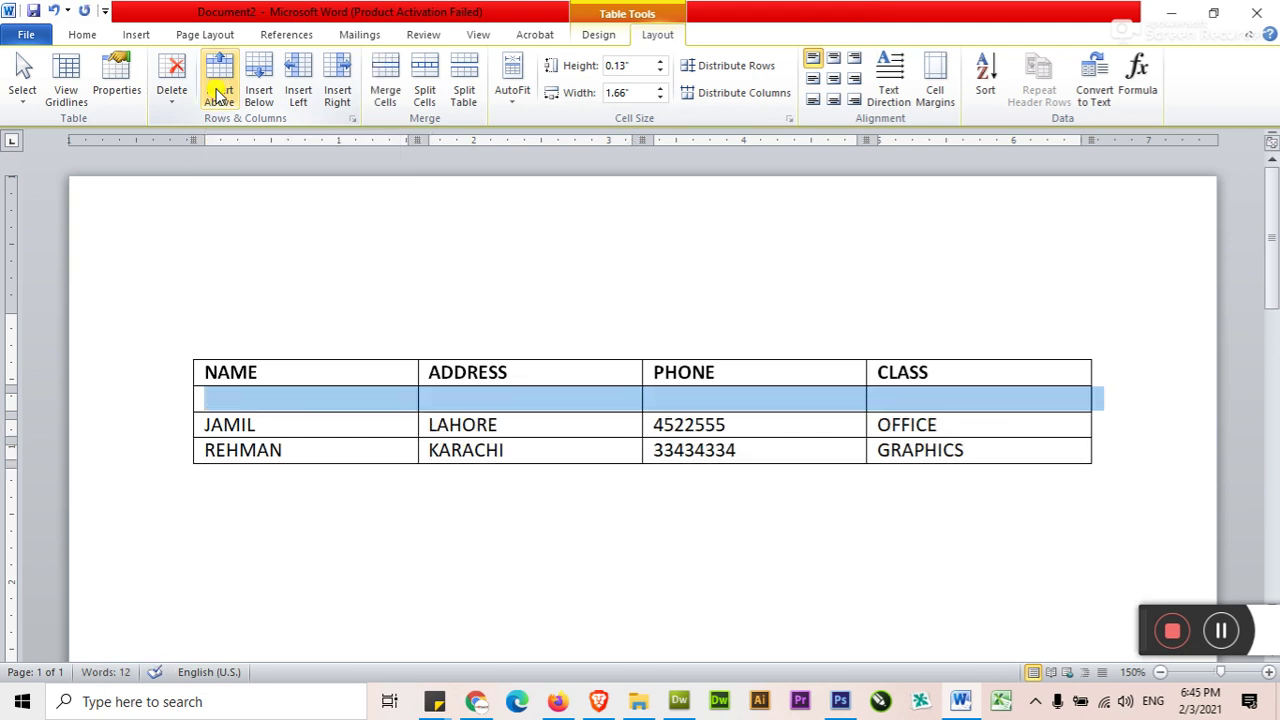
click(218, 93)
click(219, 93)
click(220, 93)
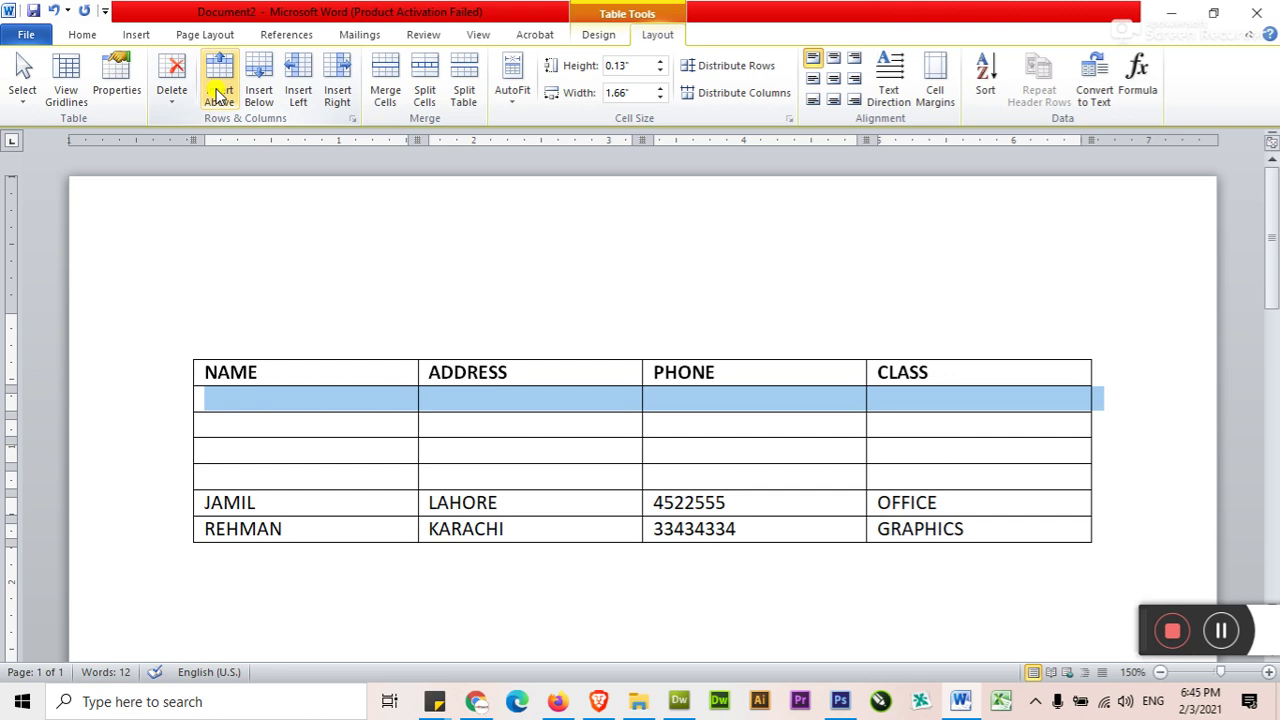
click(515, 528)
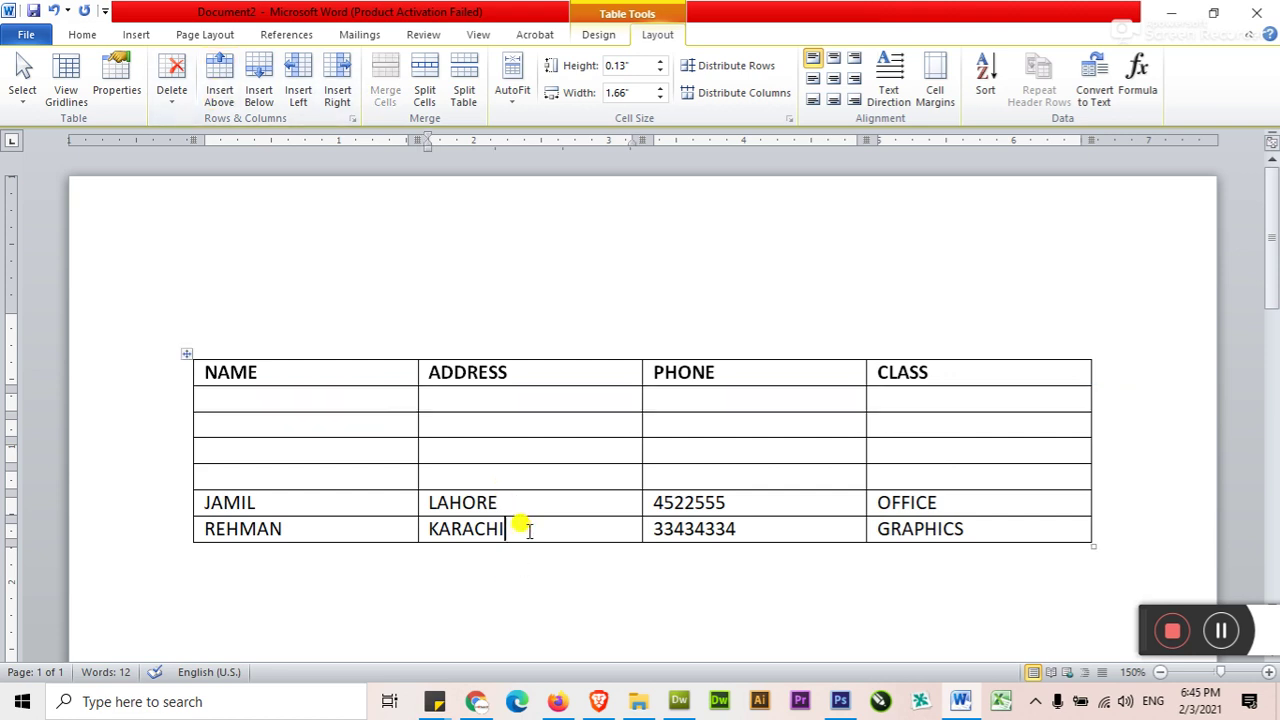
click(259, 97)
click(259, 97)
click(259, 97)
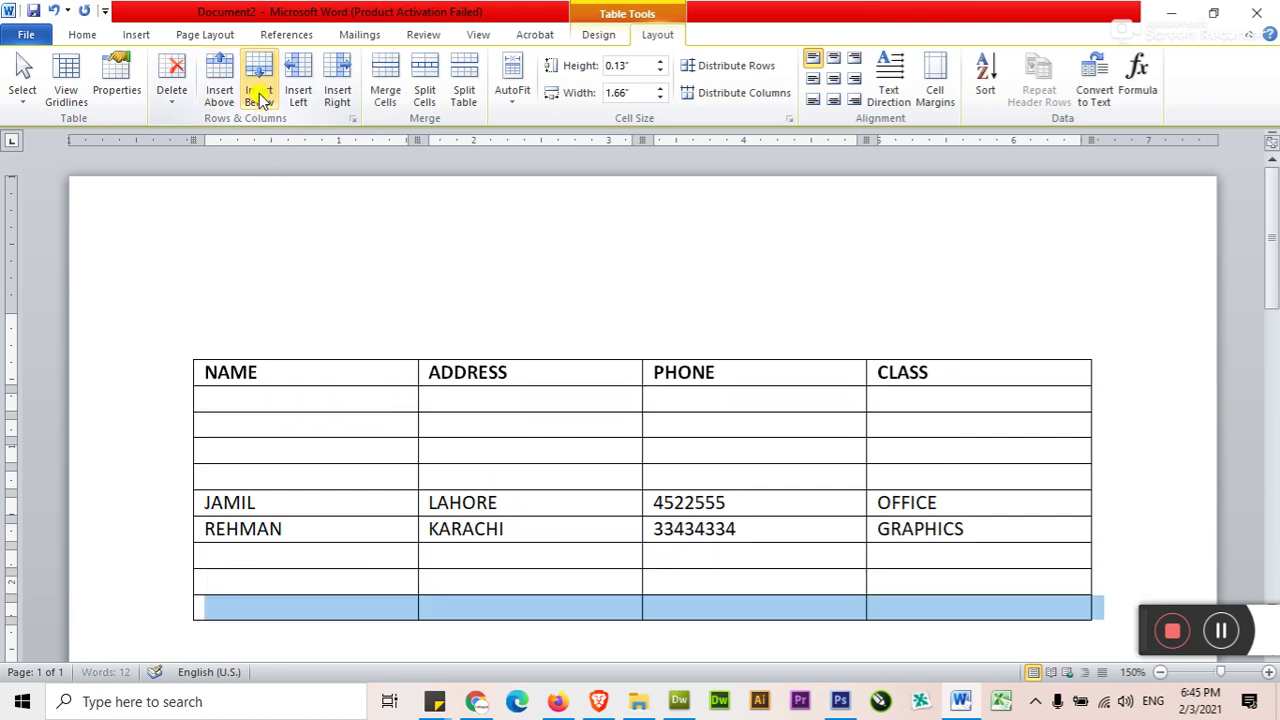
- Add two empty columns left of ADDRESS and three right of PHONE
click(482, 400)
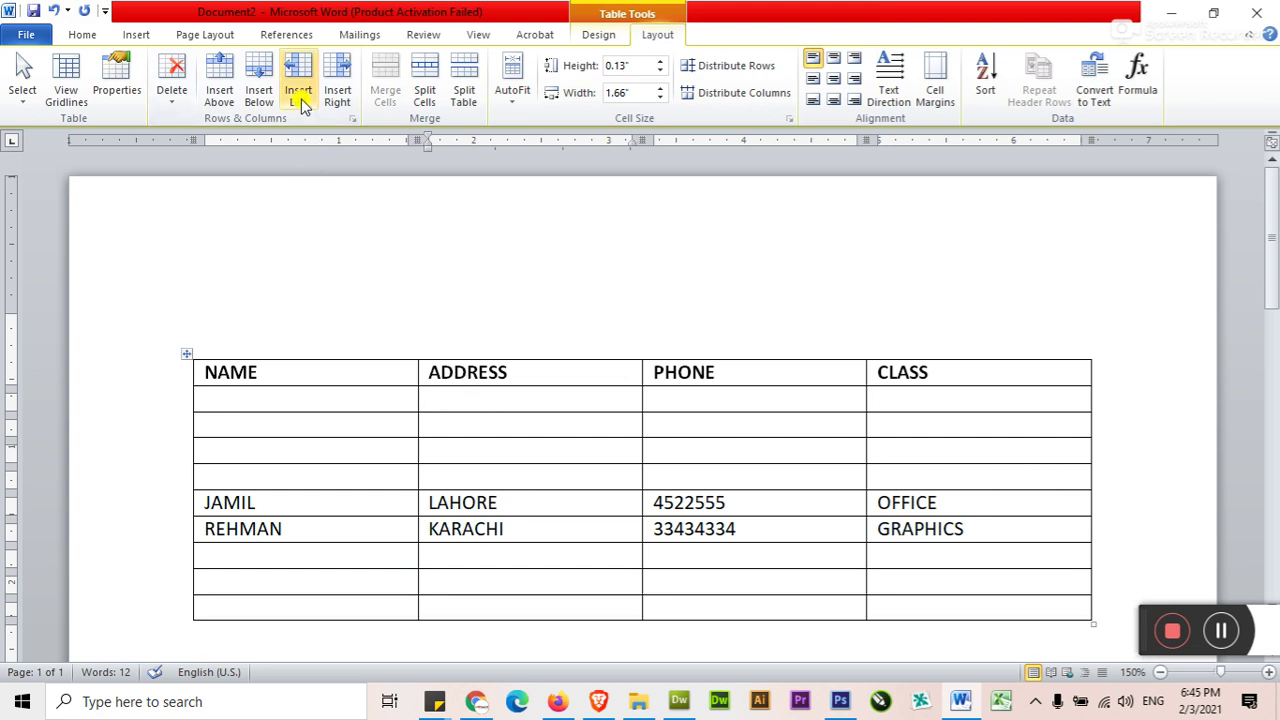
click(300, 97)
click(300, 97)
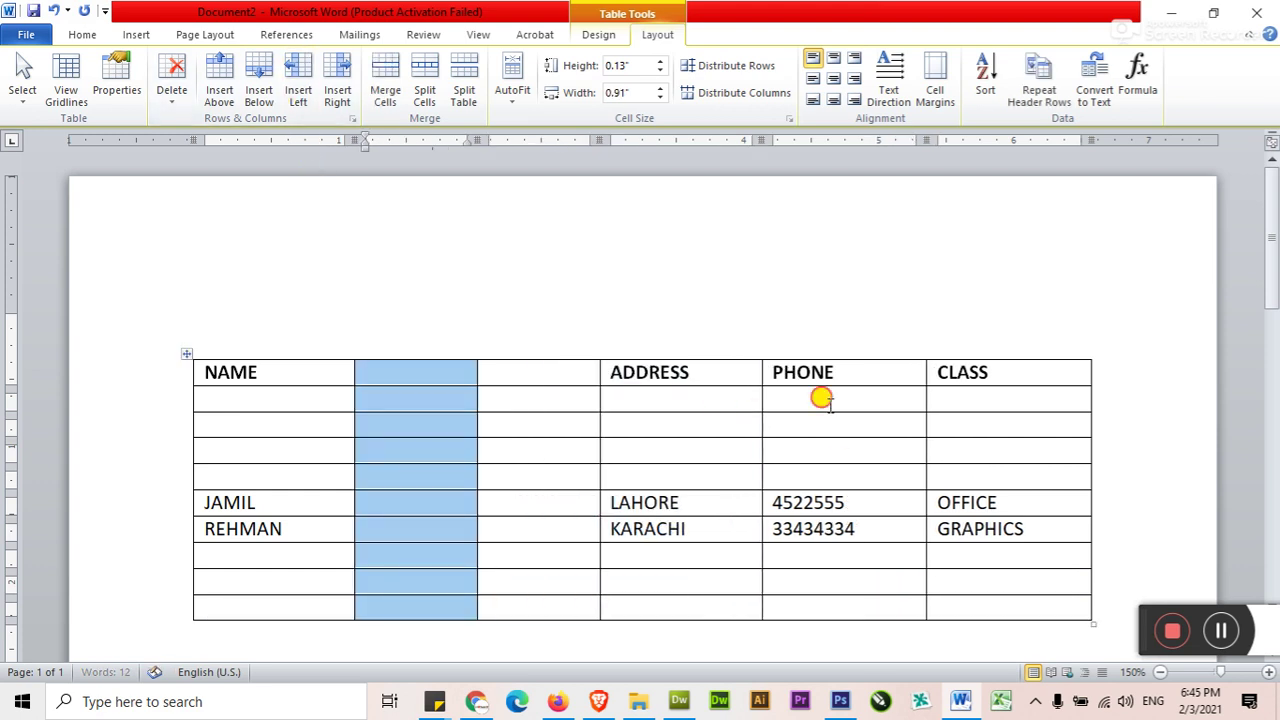
click(820, 398)
click(337, 93)
click(337, 93)
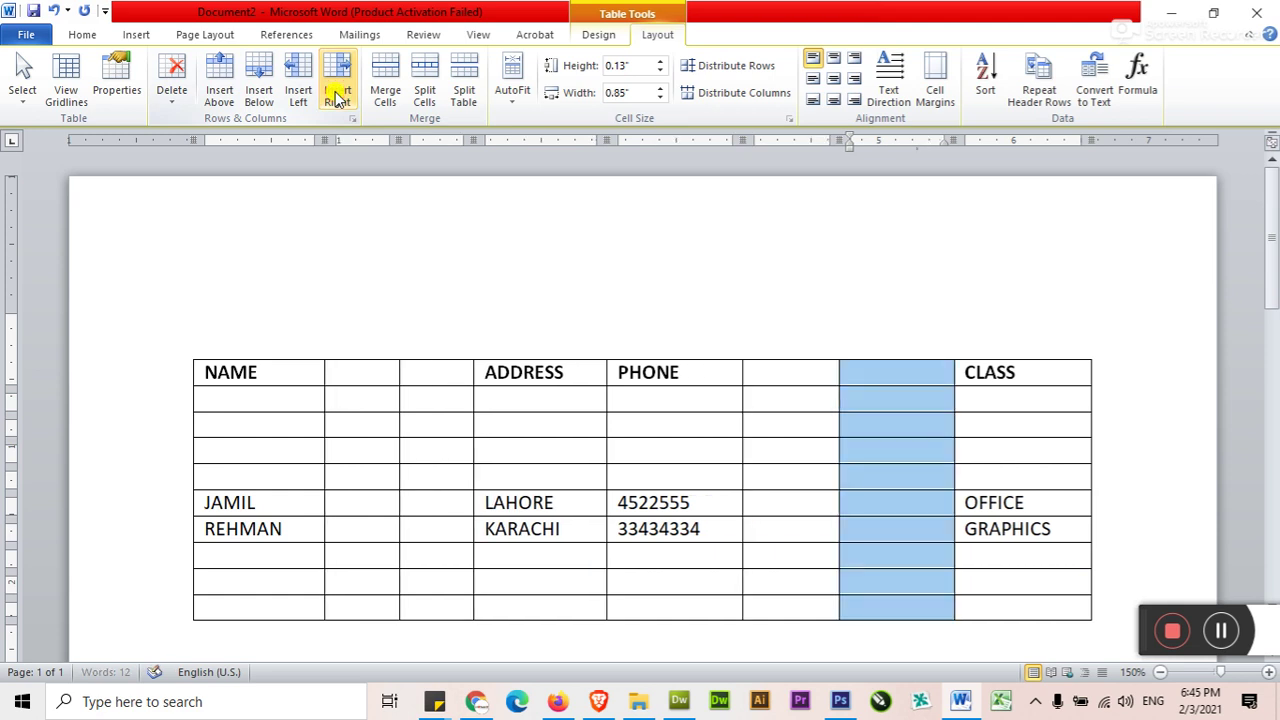
click(337, 93)
click(533, 397)
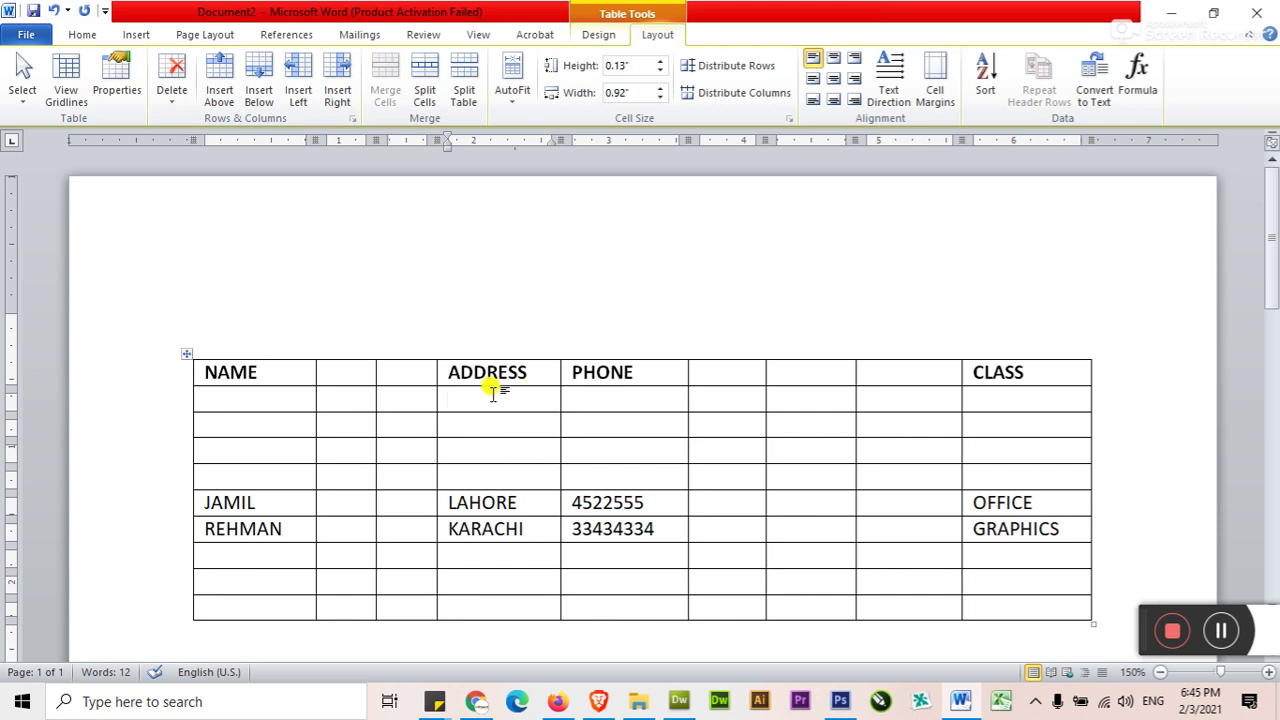
- Undo all the inserted empty rows and columns
click(54, 12)
click(54, 12)
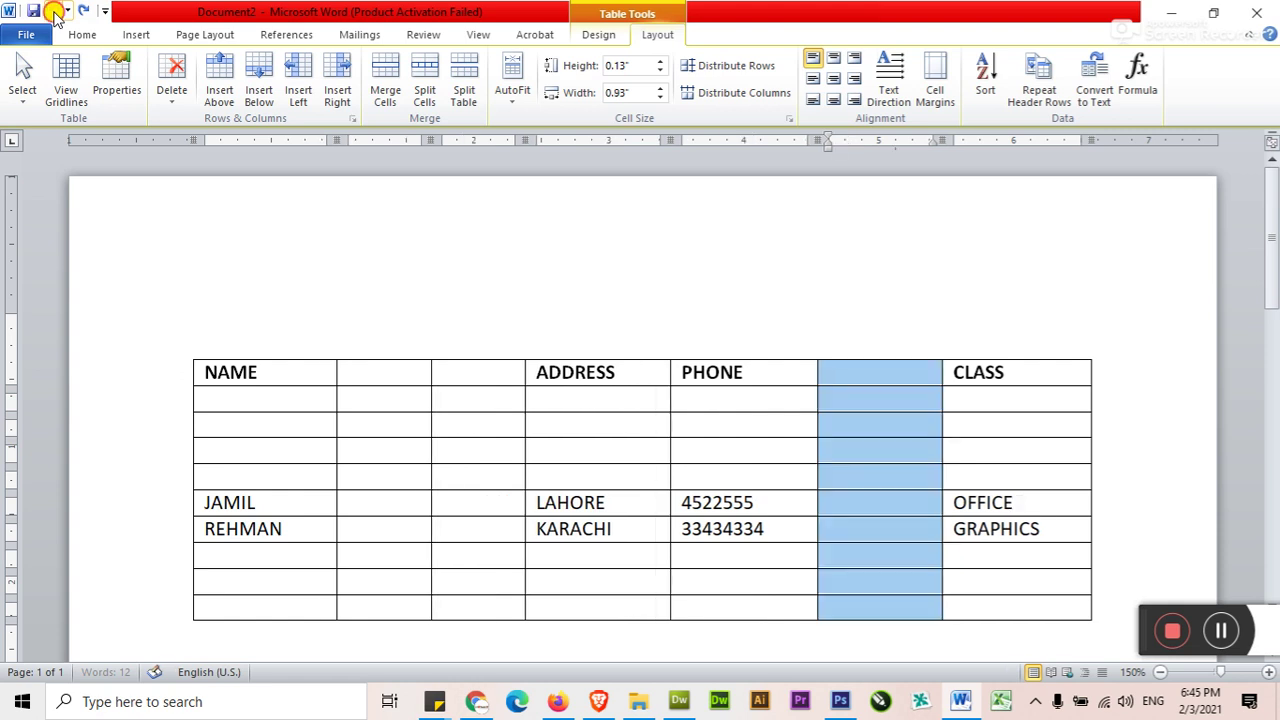
click(54, 12)
click(54, 12)
click(54, 12)
click(54, 12)
click(54, 12)
click(54, 12)
click(54, 12)
click(54, 12)
click(54, 12)
click(560, 403)
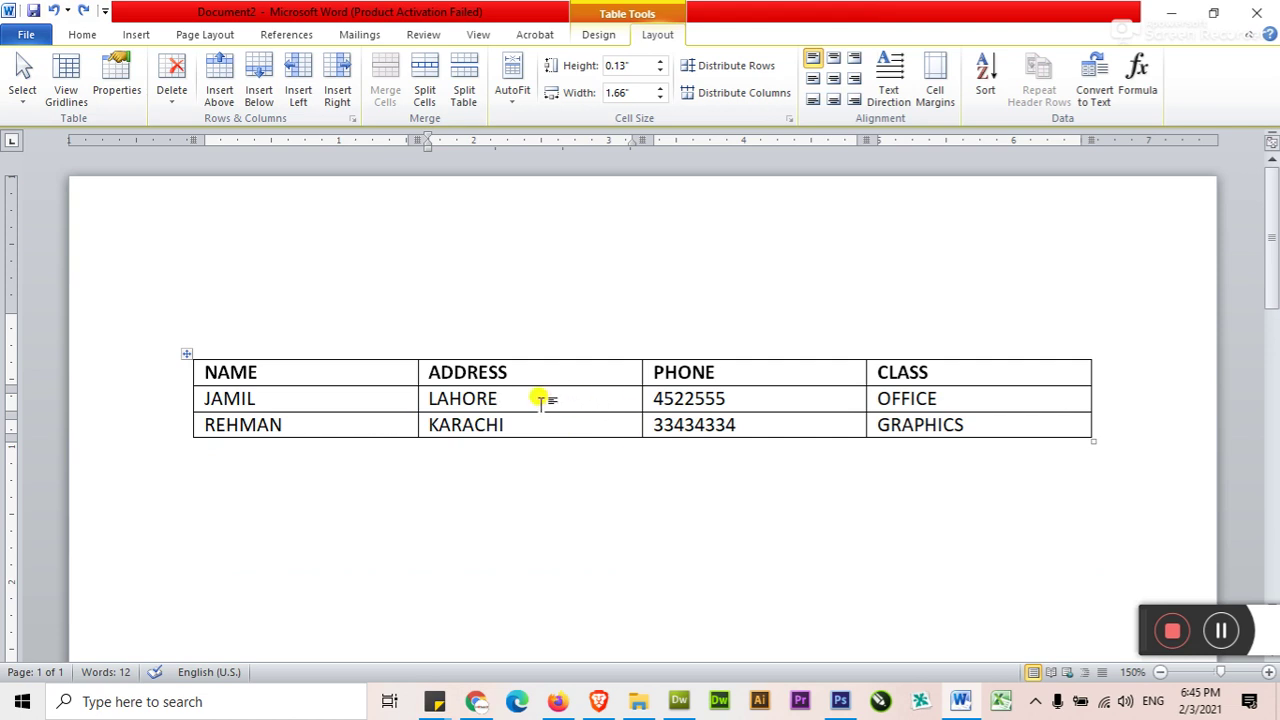
- Practise inserting three columns to the left, two rows above and two rows below
drag(560, 392, 885, 398)
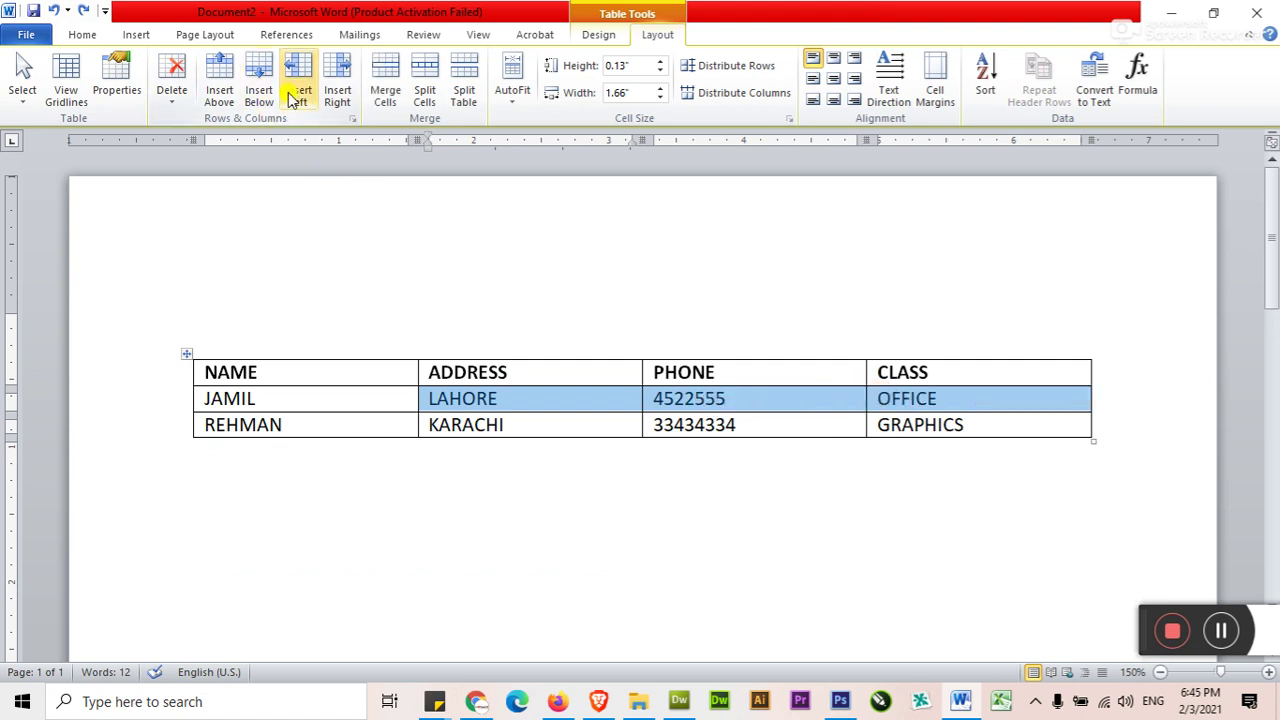
click(297, 89)
click(506, 410)
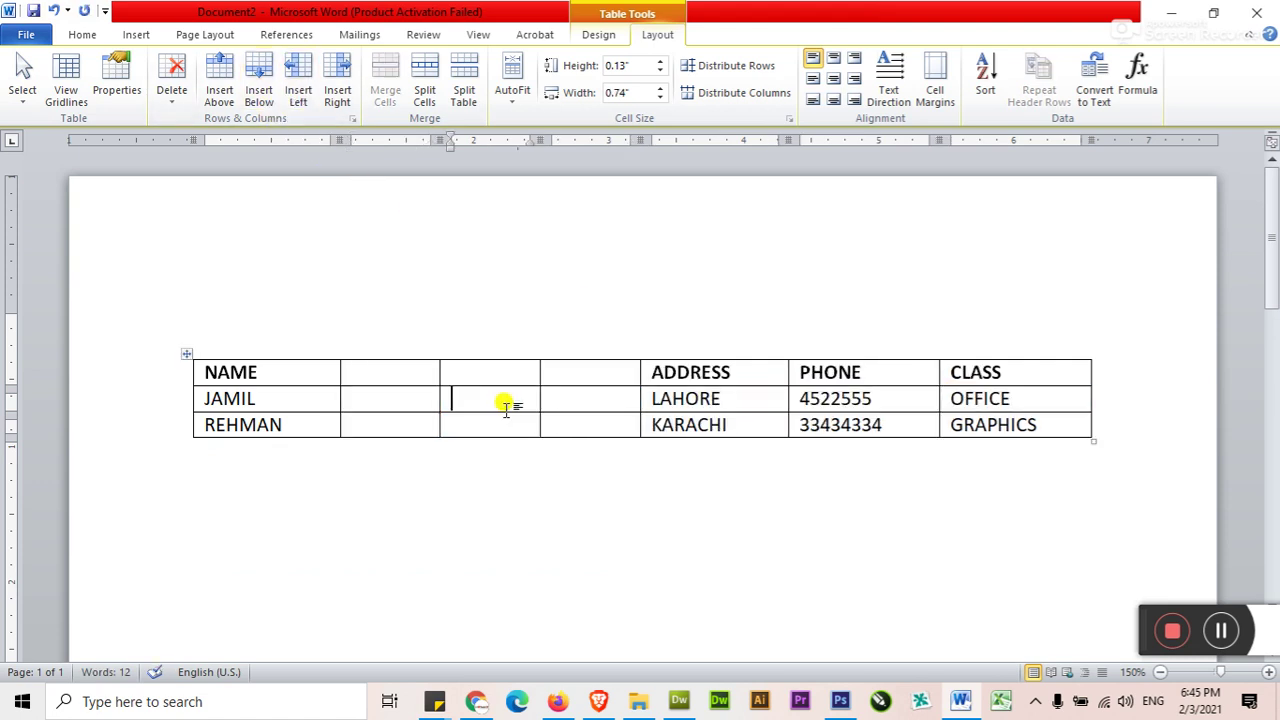
drag(648, 398, 648, 420)
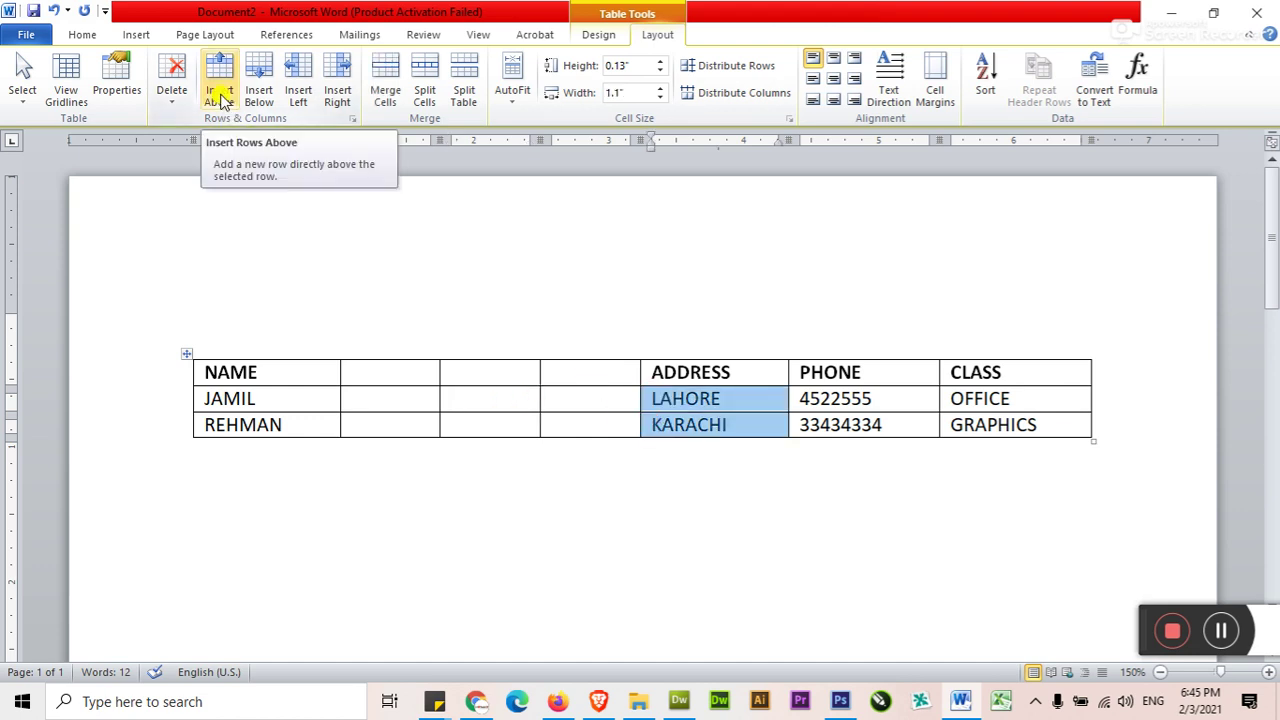
click(220, 96)
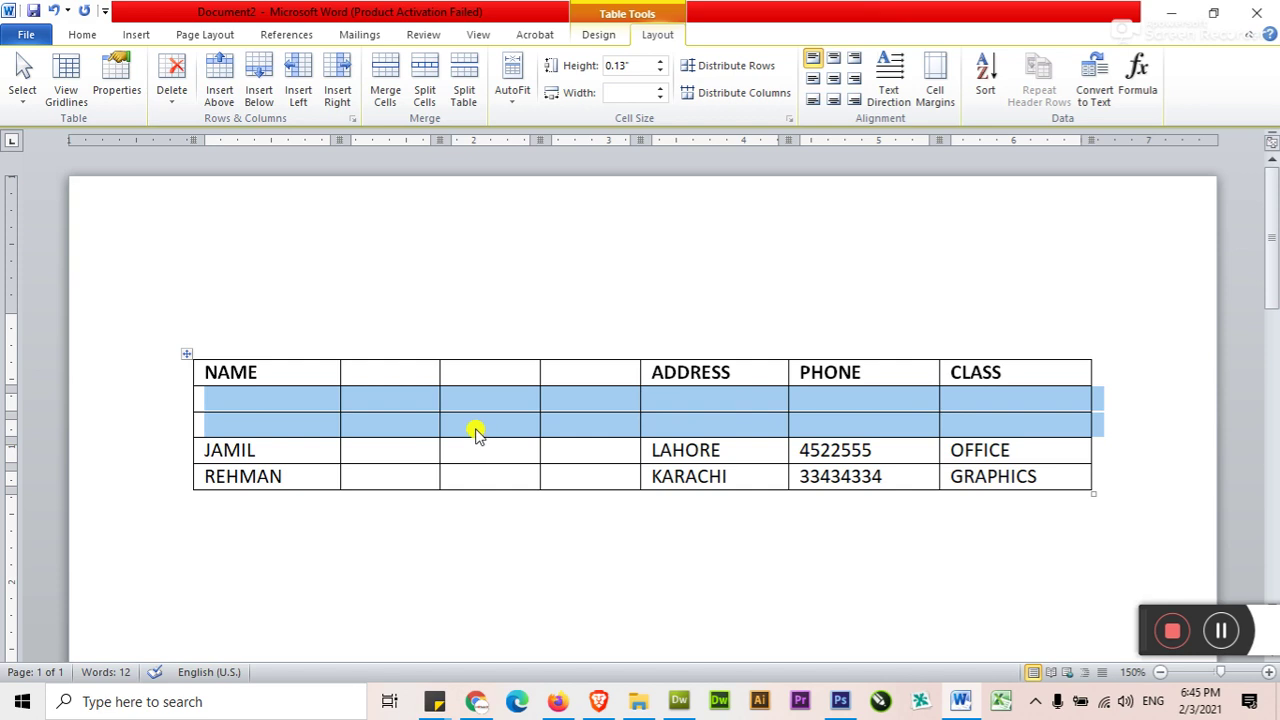
click(465, 470)
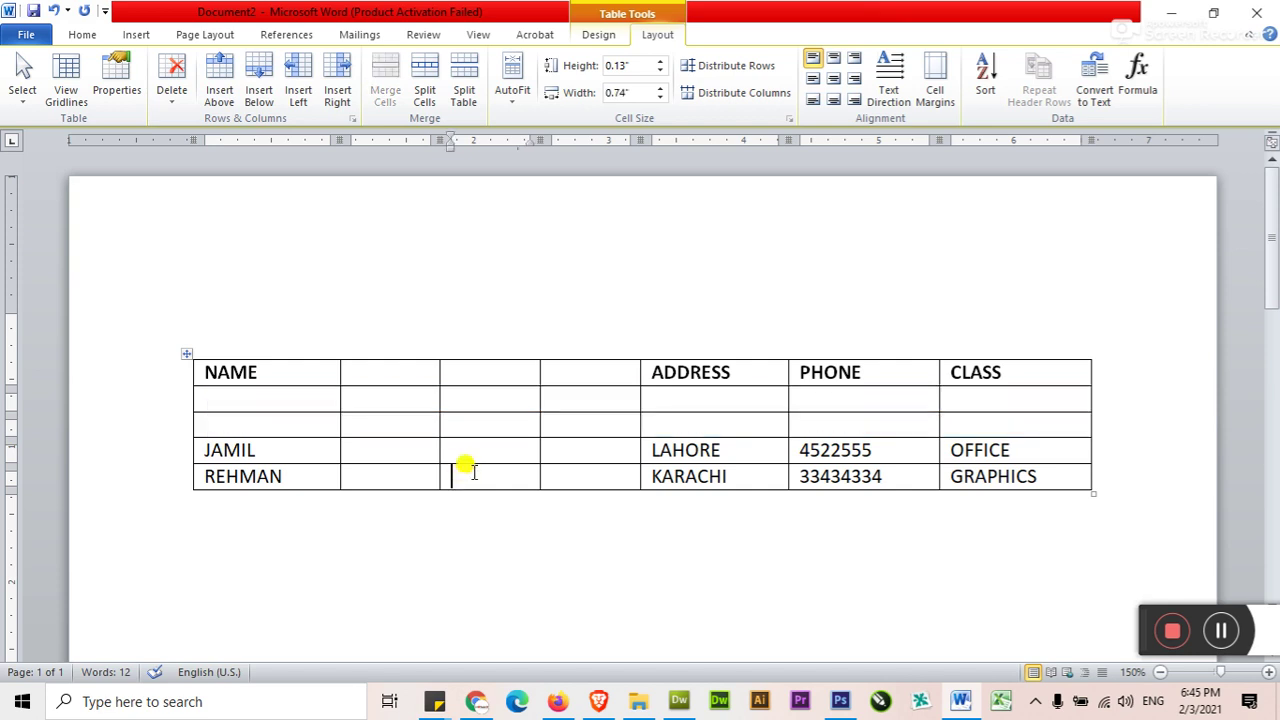
shift+click(471, 453)
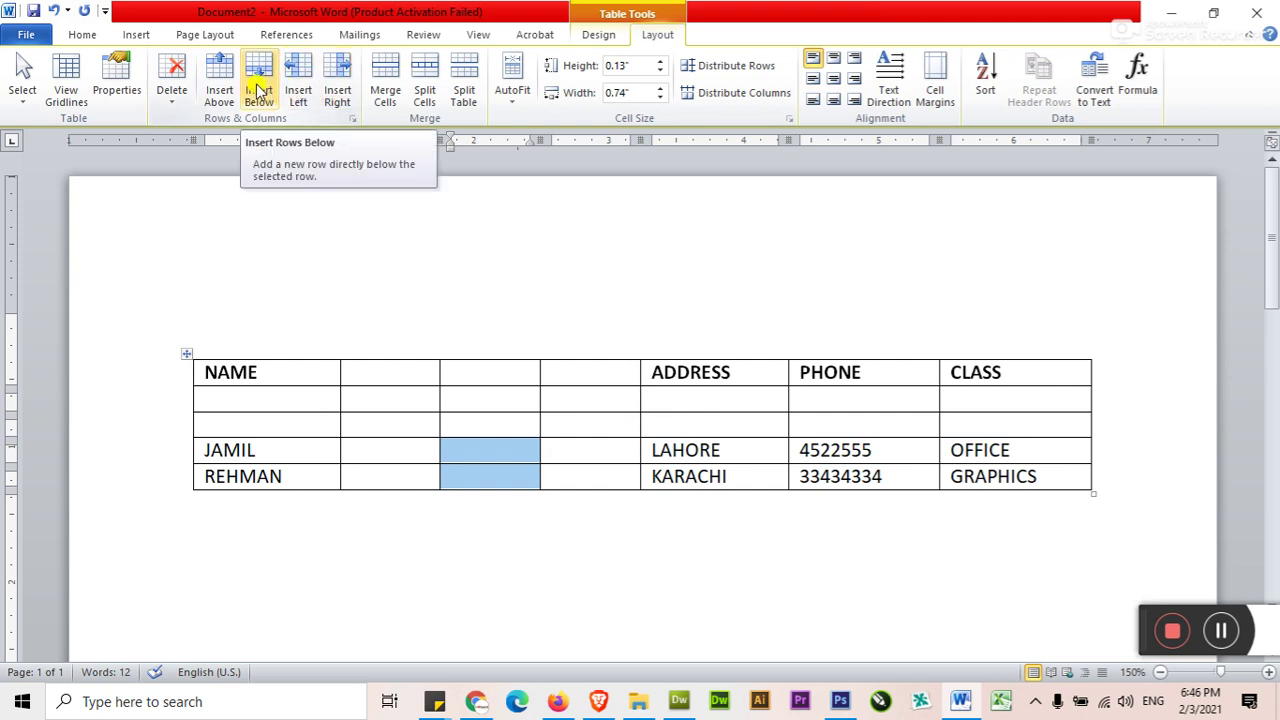
click(258, 90)
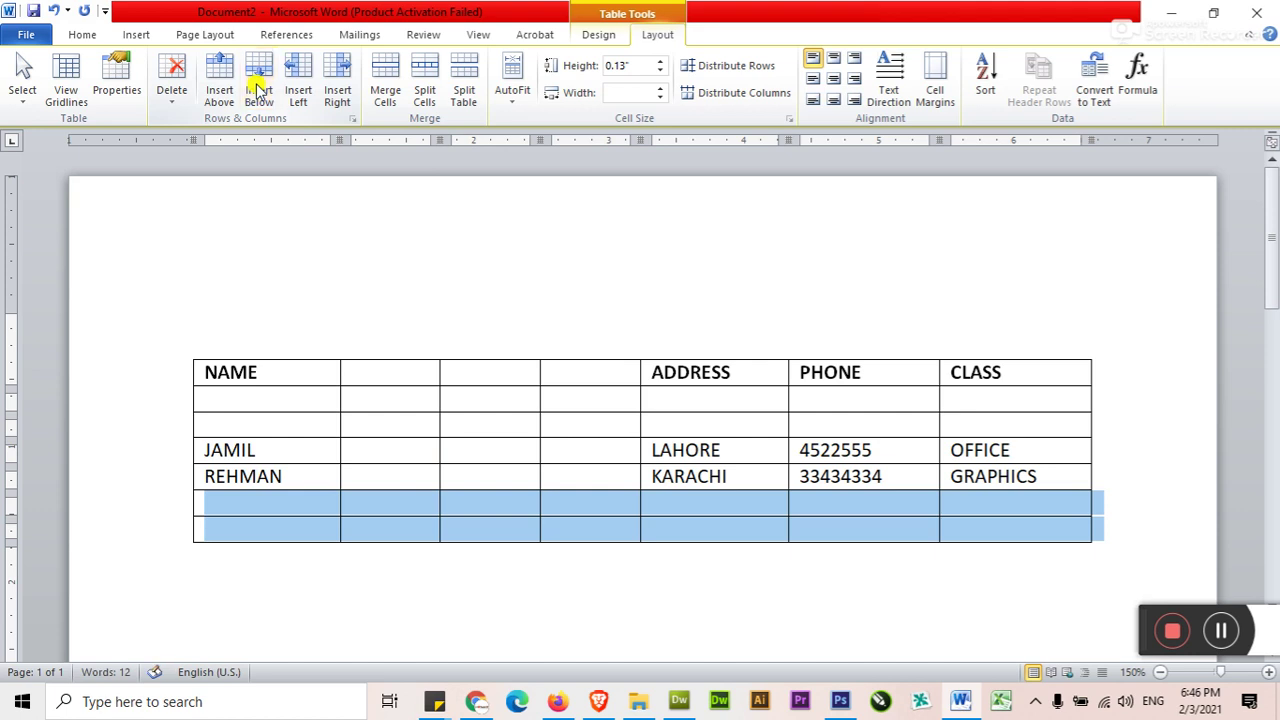
click(370, 421)
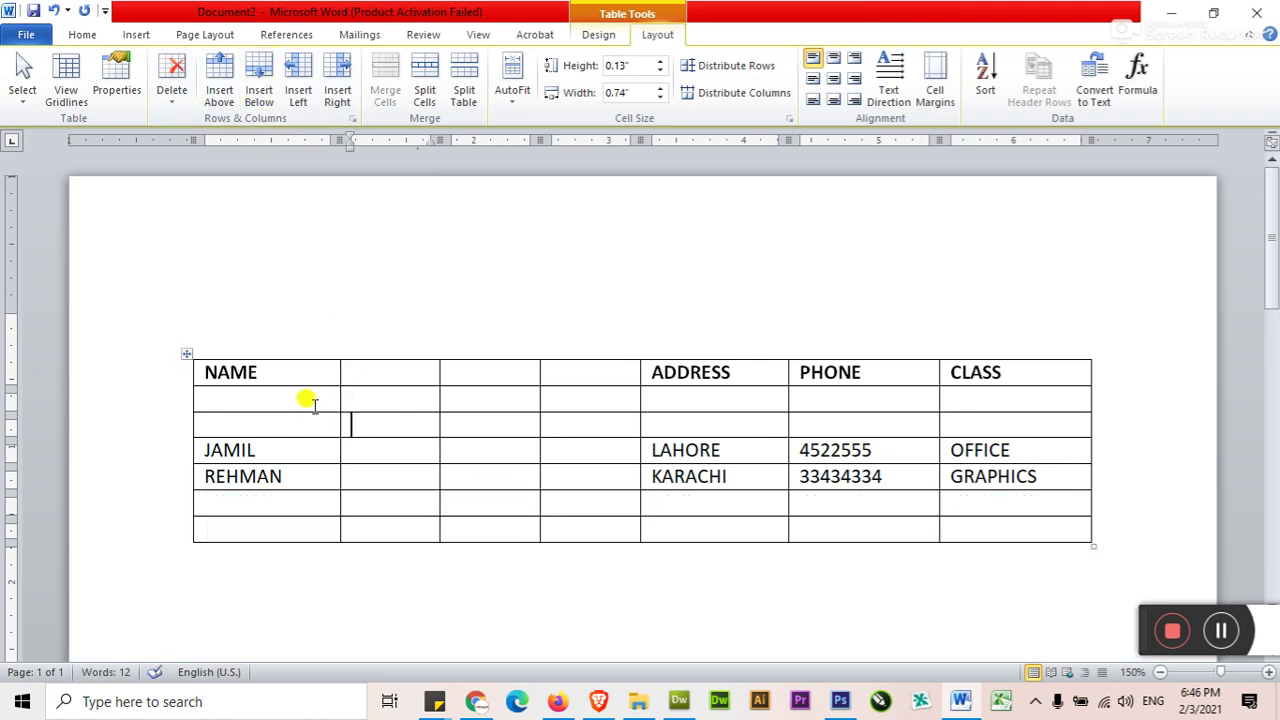
- Delete the two empty rows, a blank column, and cells using Shift cells up
drag(309, 392, 306, 416)
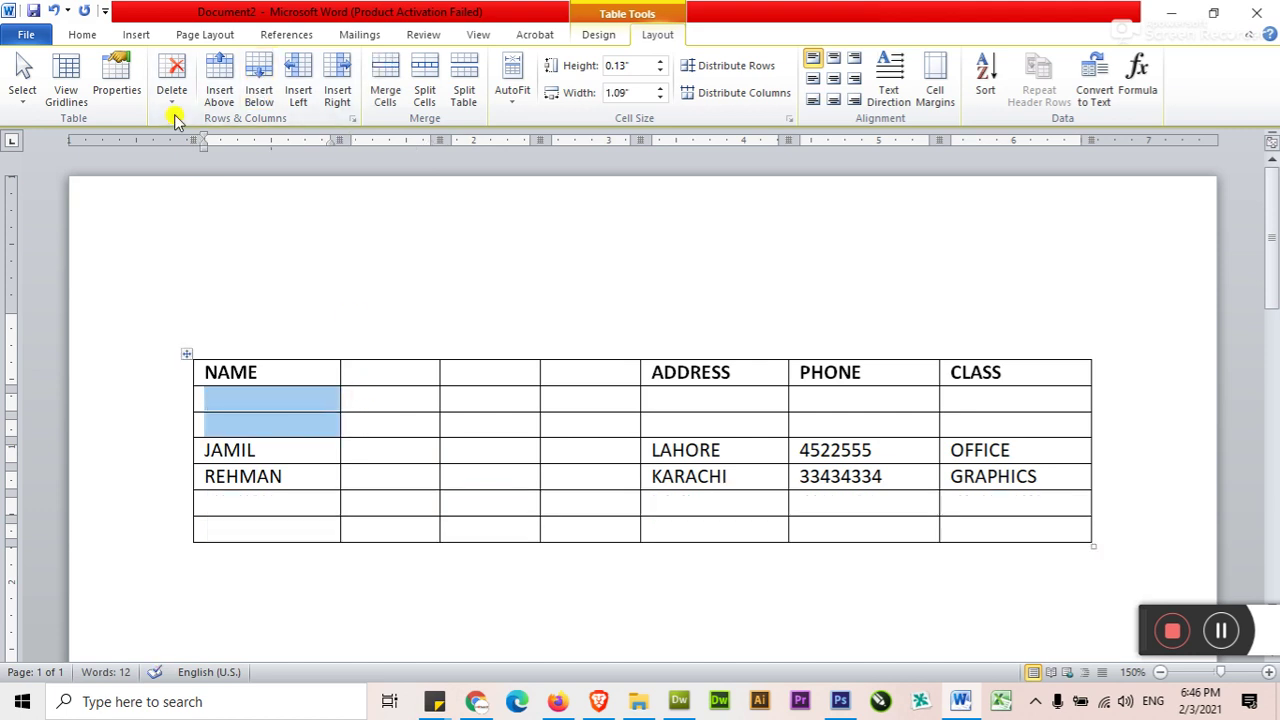
click(171, 88)
click(190, 165)
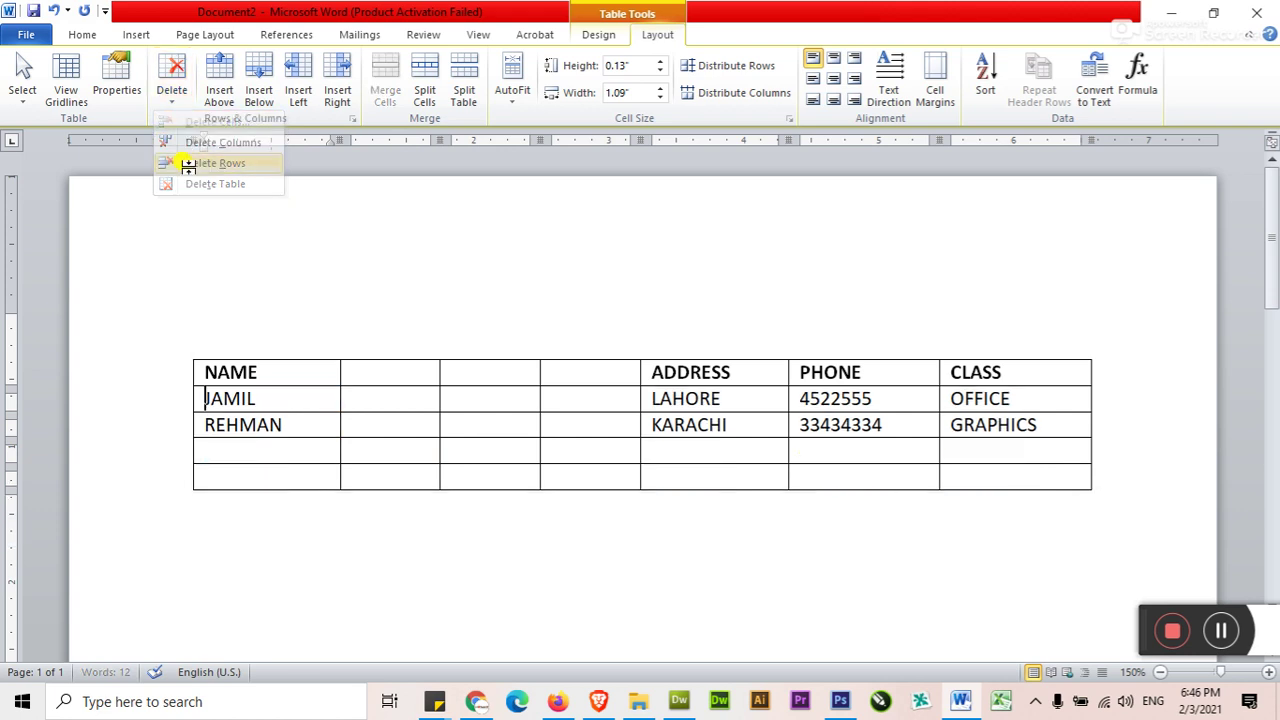
click(386, 397)
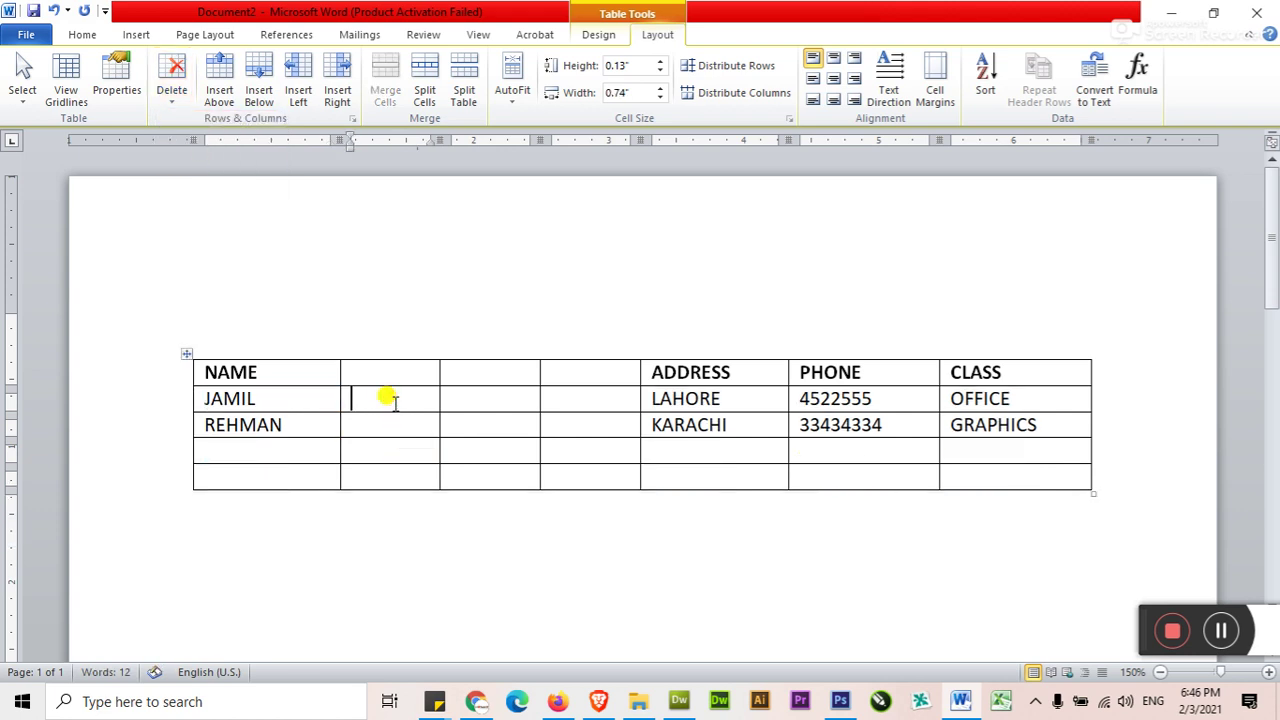
click(171, 85)
click(222, 142)
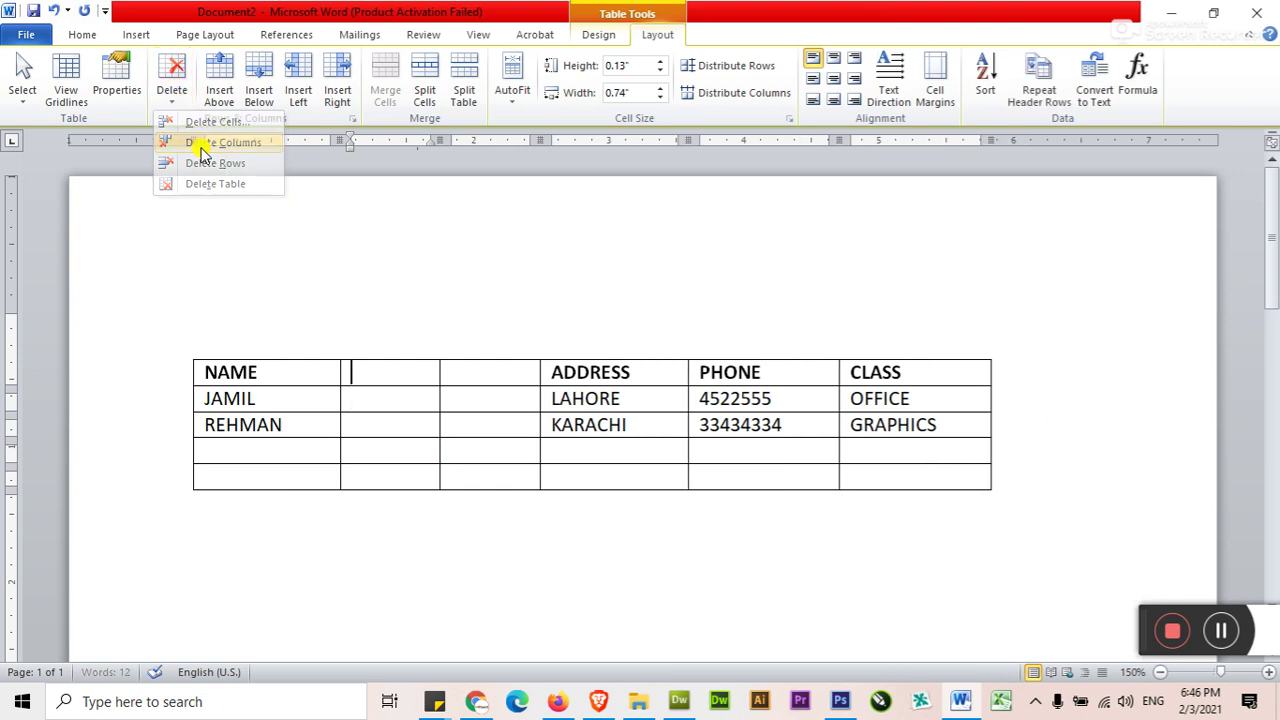
click(622, 475)
click(171, 90)
click(195, 122)
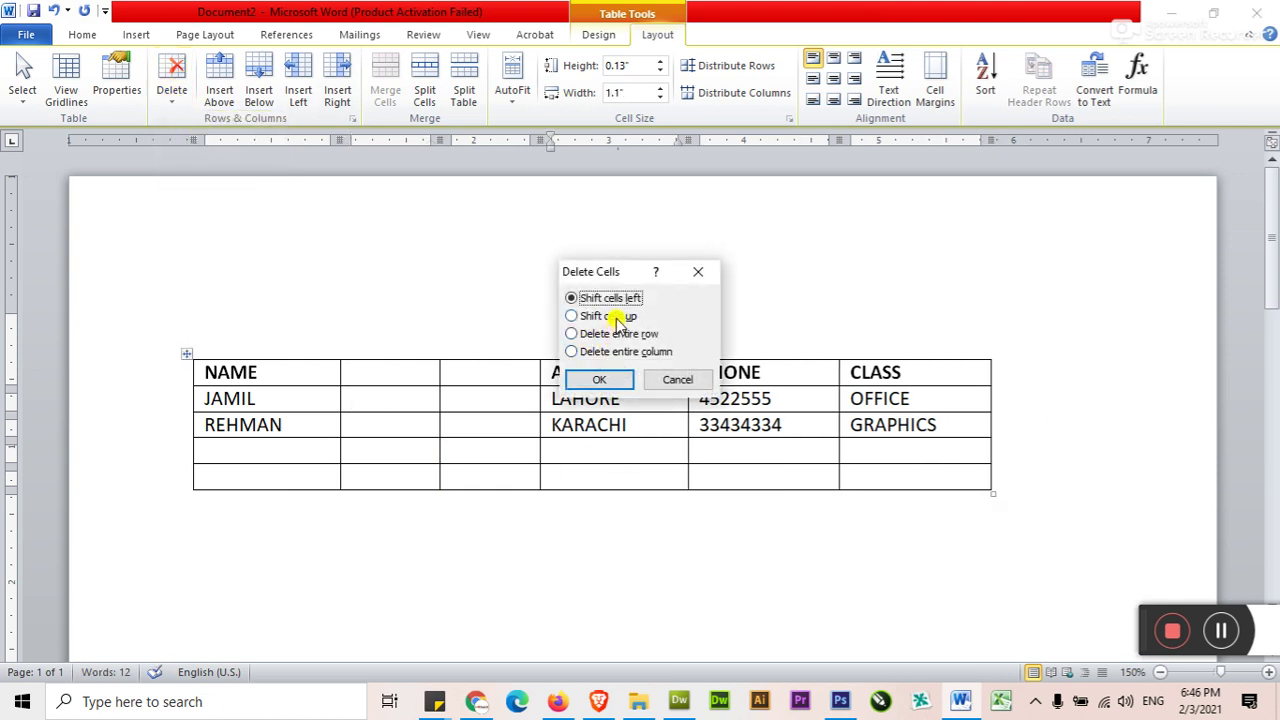
click(620, 338)
click(608, 316)
click(605, 379)
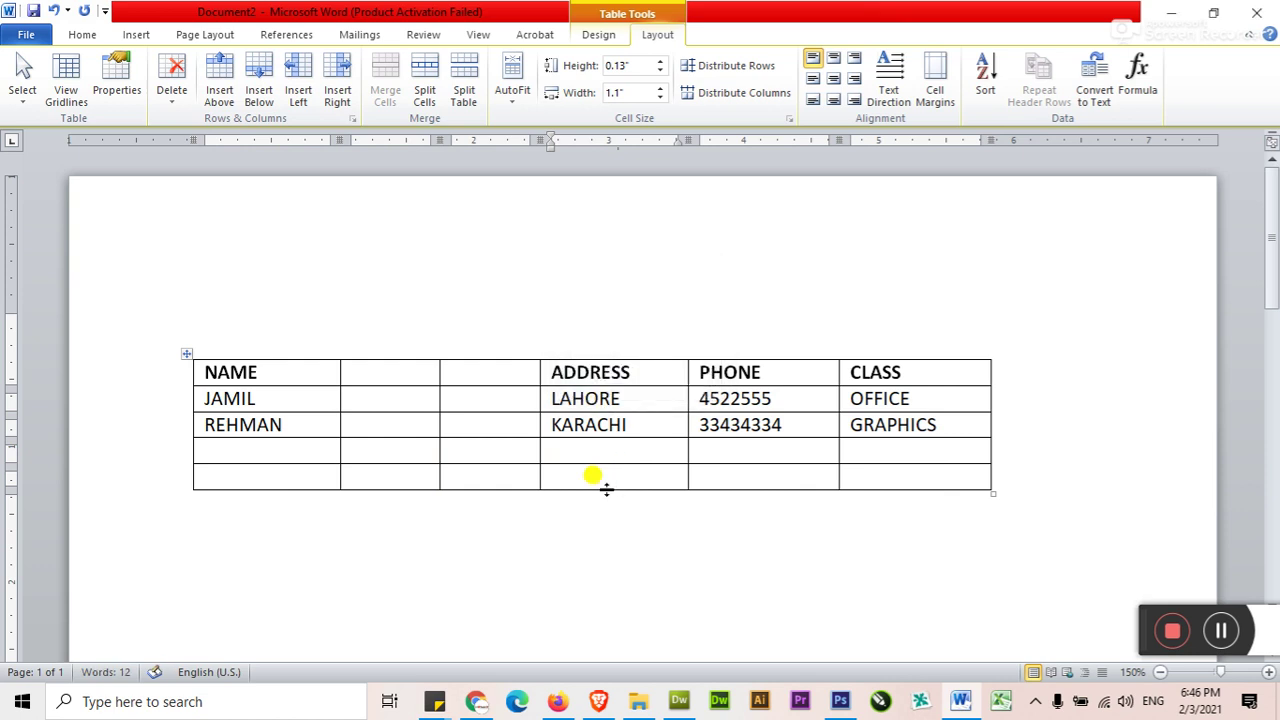
- Delete the whole table, then undo back to the original four-column table
click(171, 78)
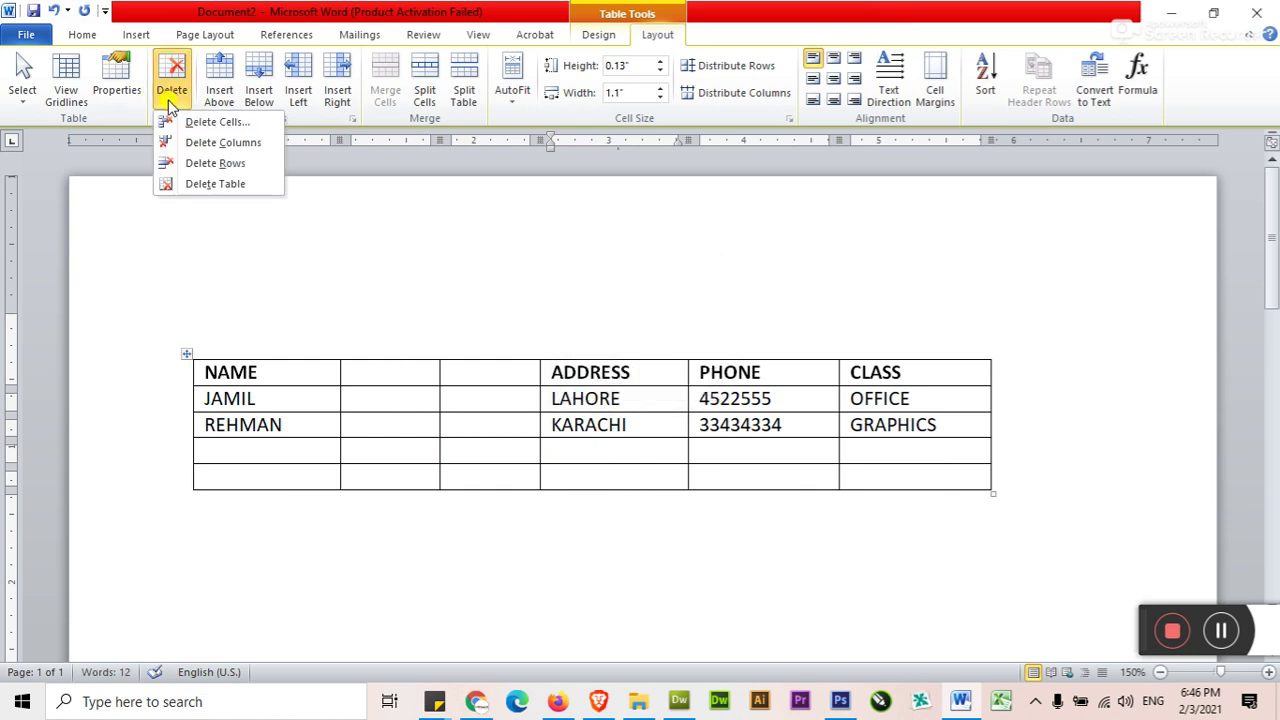
click(198, 183)
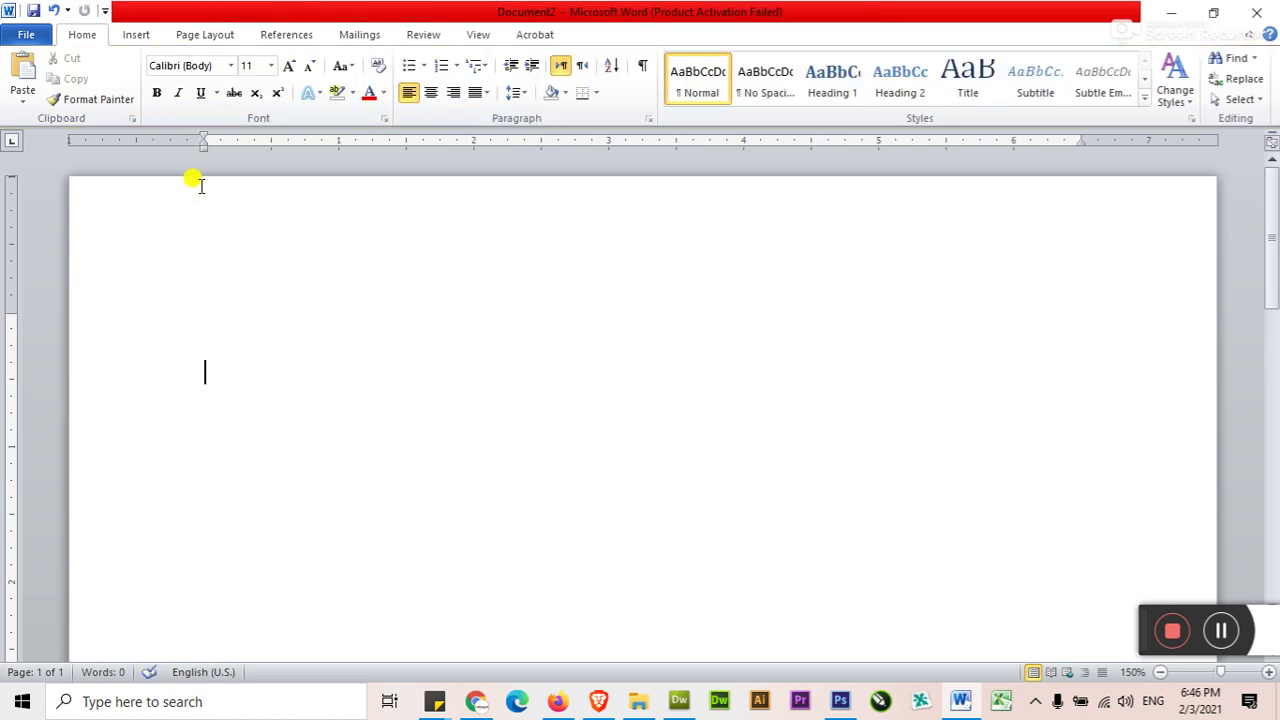
key(ctrl+z)
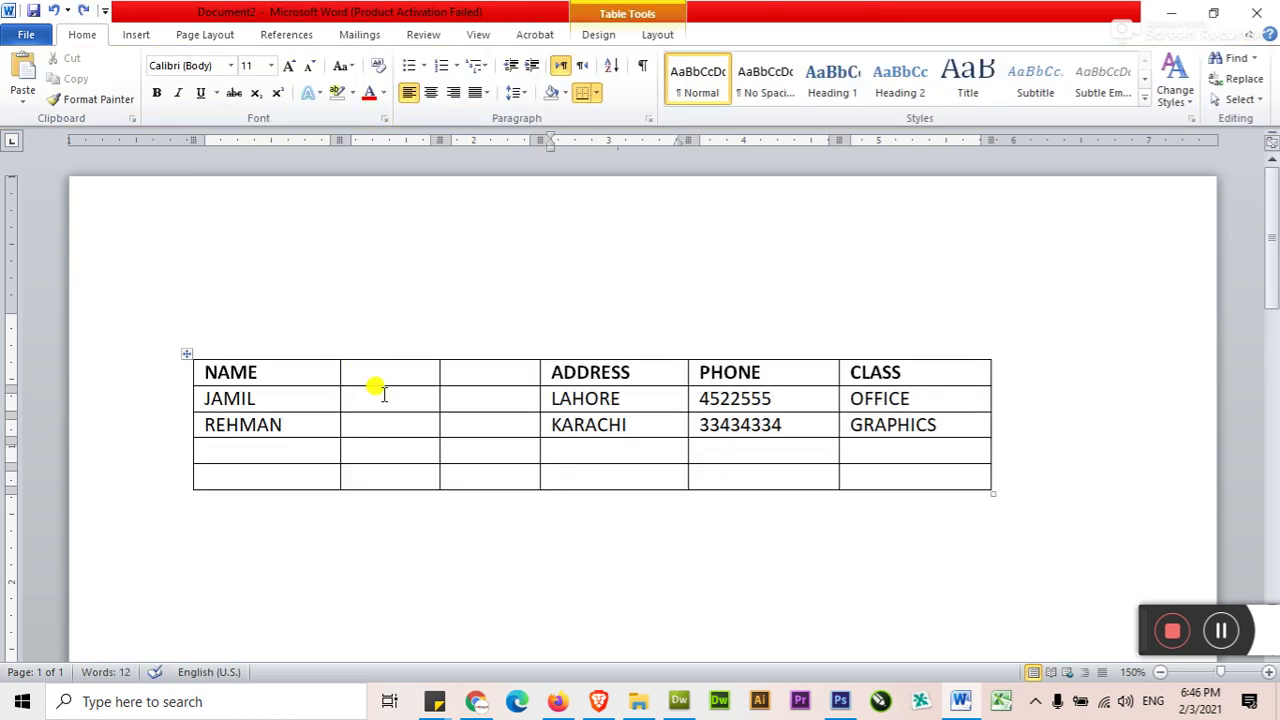
click(385, 398)
key(ctrl+z)
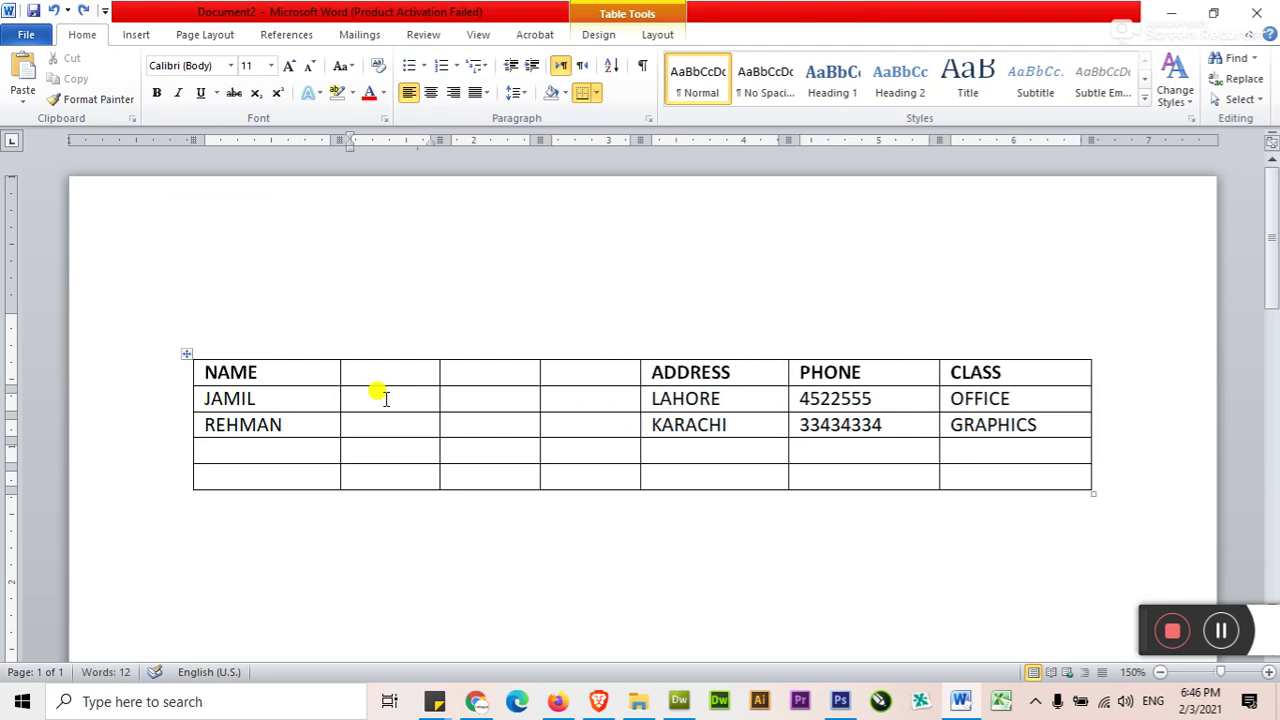
key(ctrl+z)
key(ctrl+z)
key(ctrl+z)
key(ctrl+z)
click(395, 400)
- Bold the header row of the restored table
drag(410, 372, 914, 371)
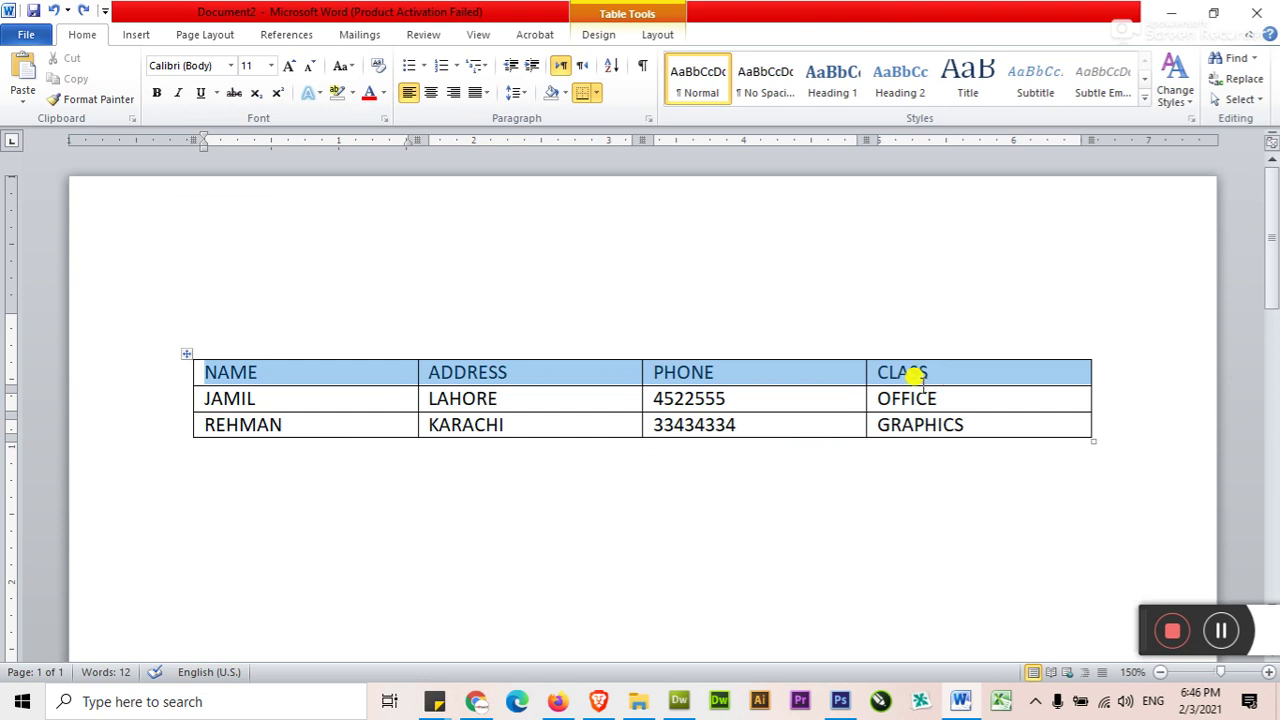
key(ctrl+b)
click(600, 380)
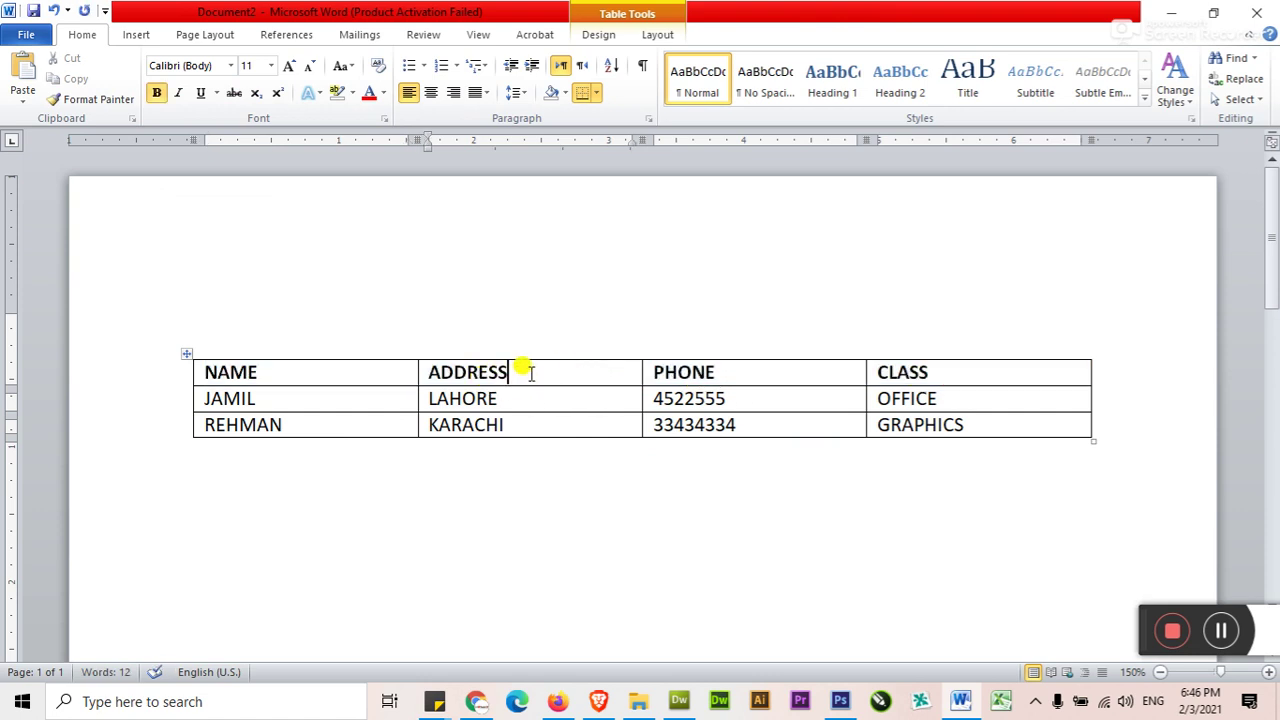
click(658, 33)
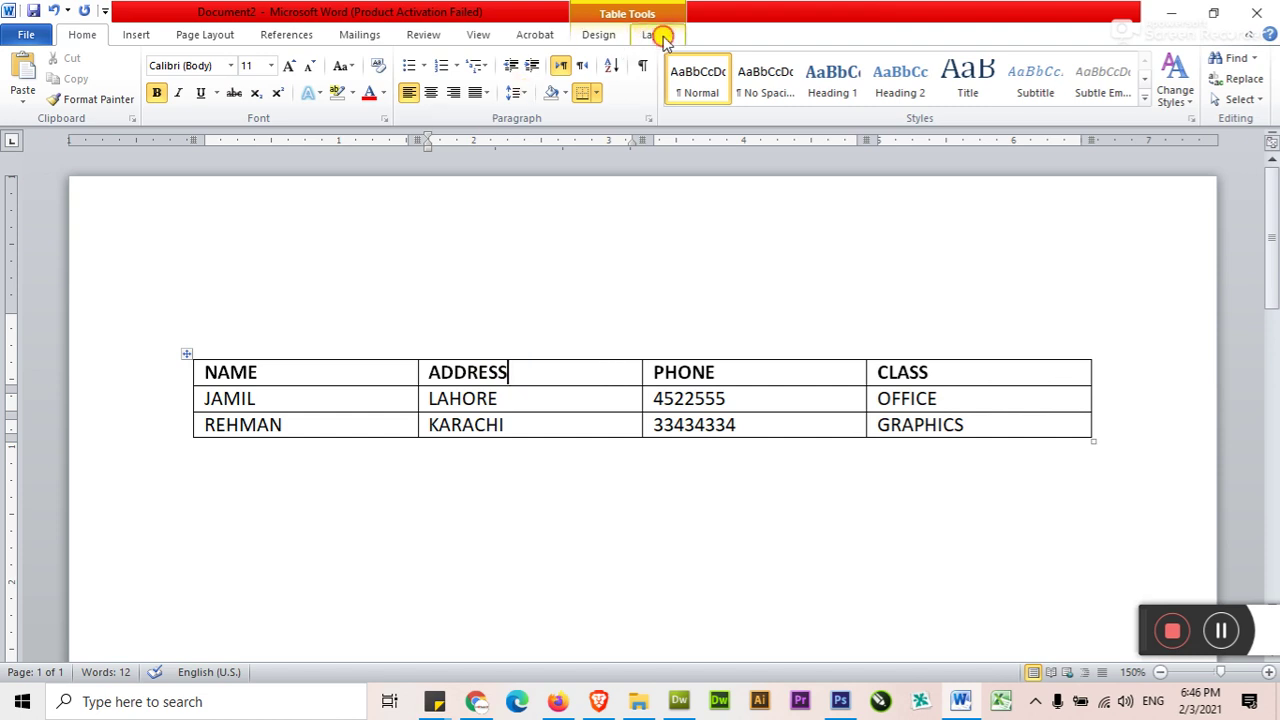
- Add an empty row above the header, merge it into one cell and centre it
click(229, 100)
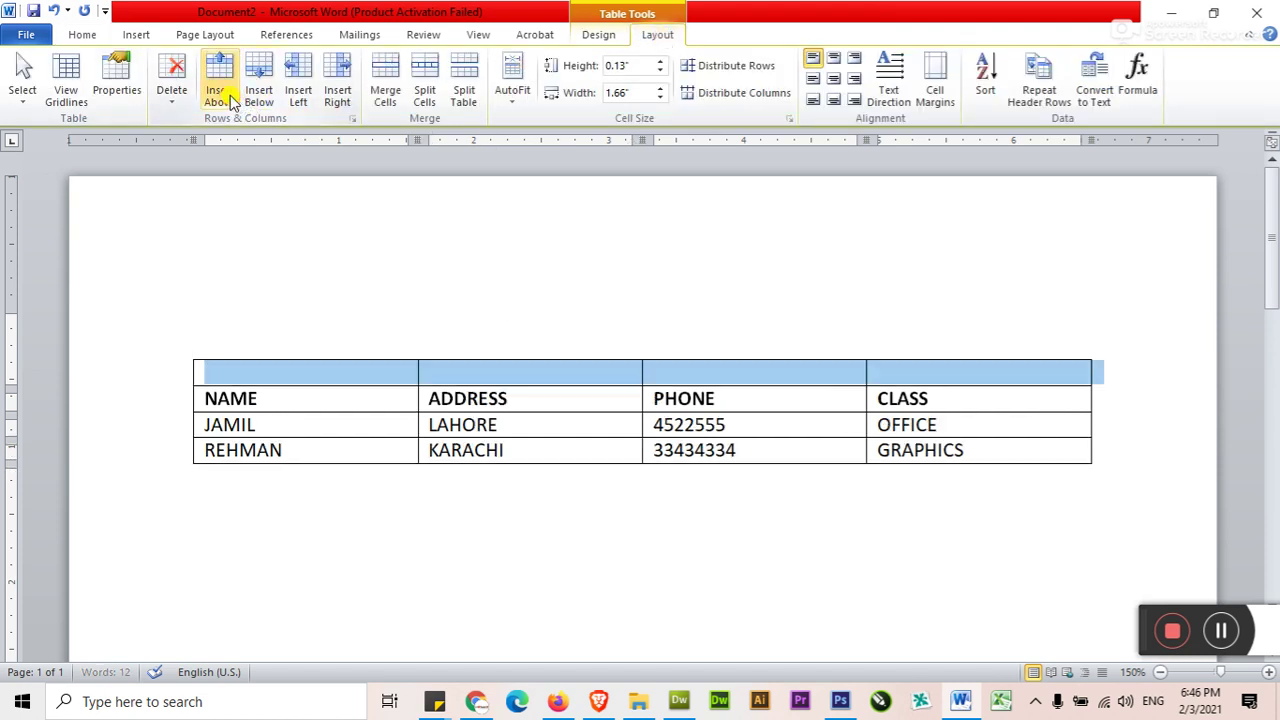
click(371, 366)
drag(403, 366, 893, 366)
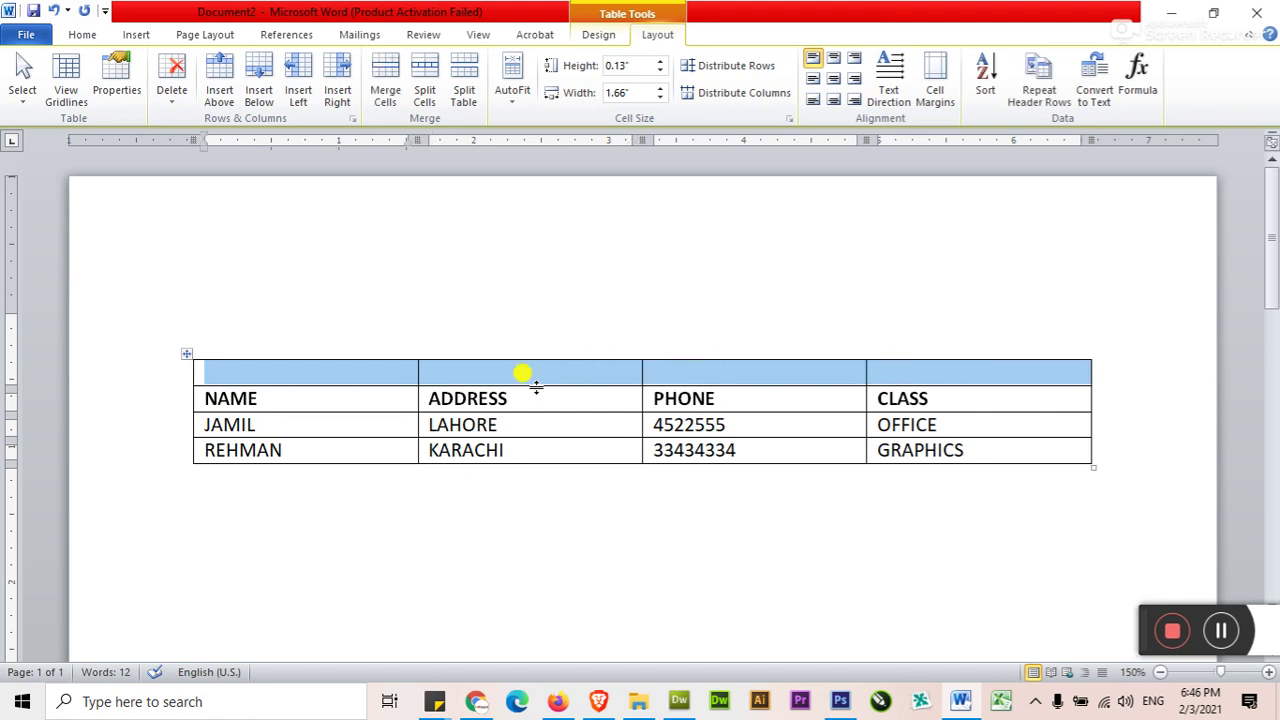
drag(380, 366, 877, 371)
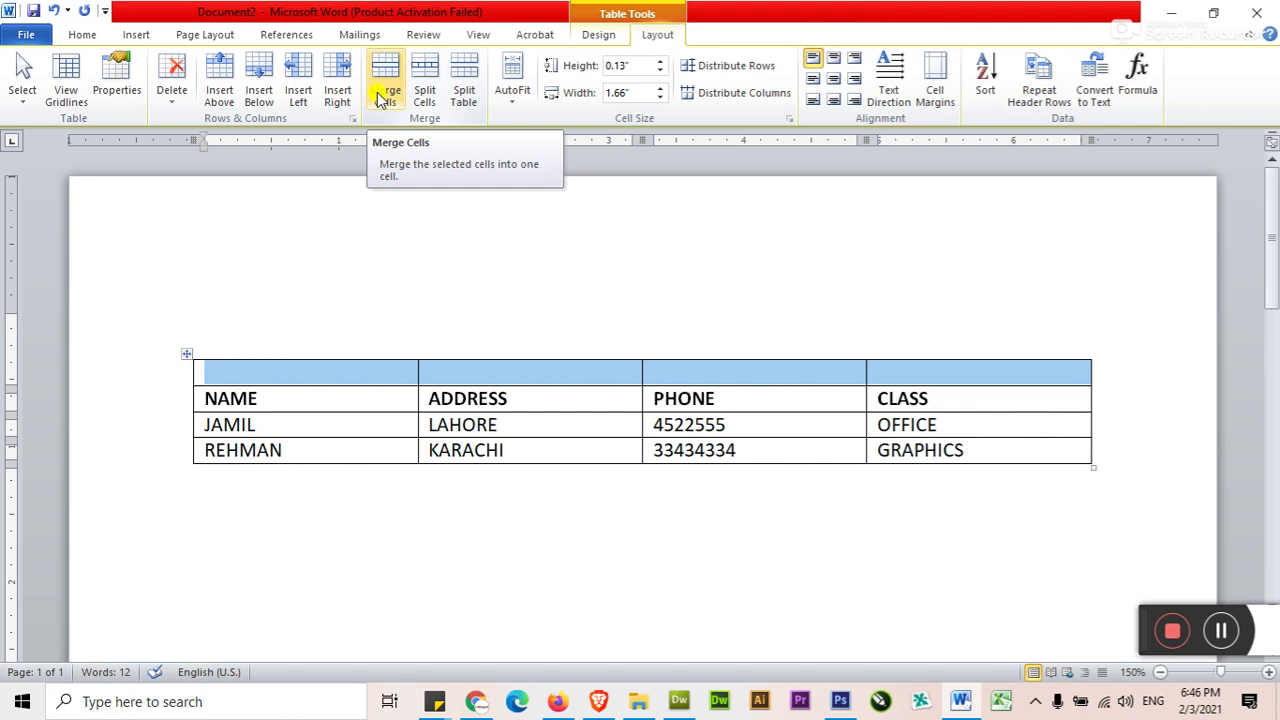
click(381, 98)
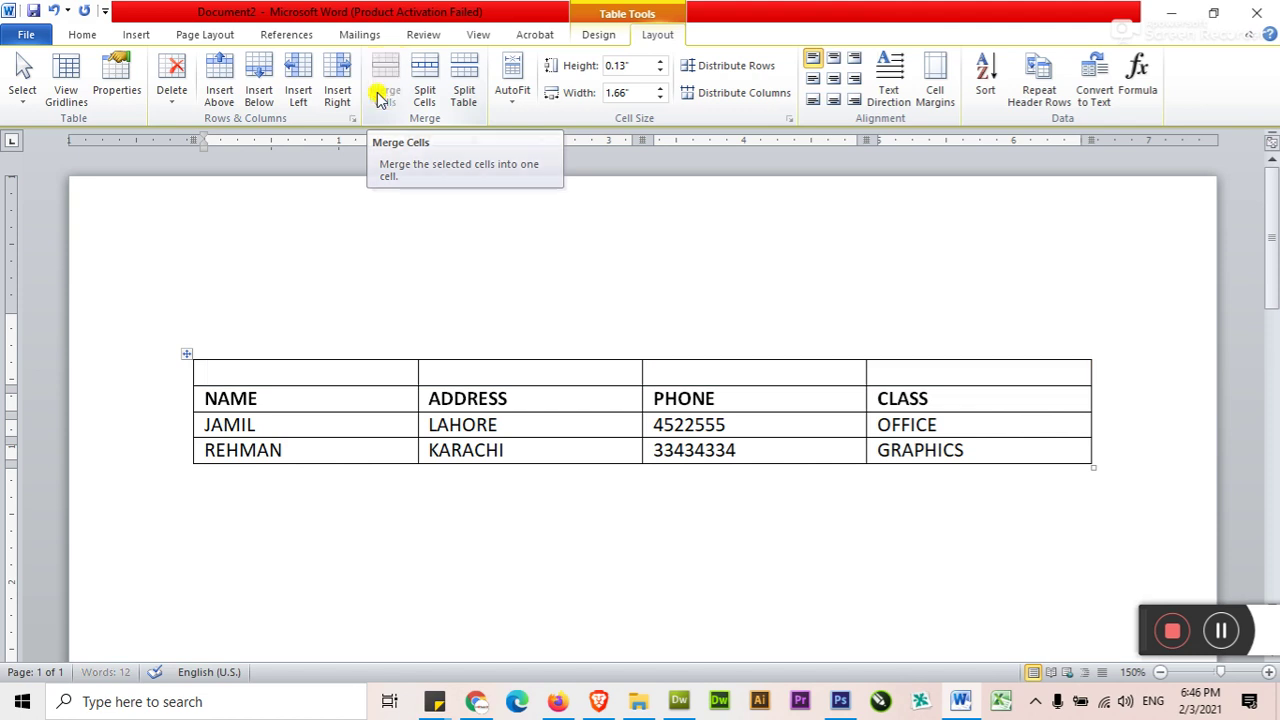
click(833, 78)
click(614, 374)
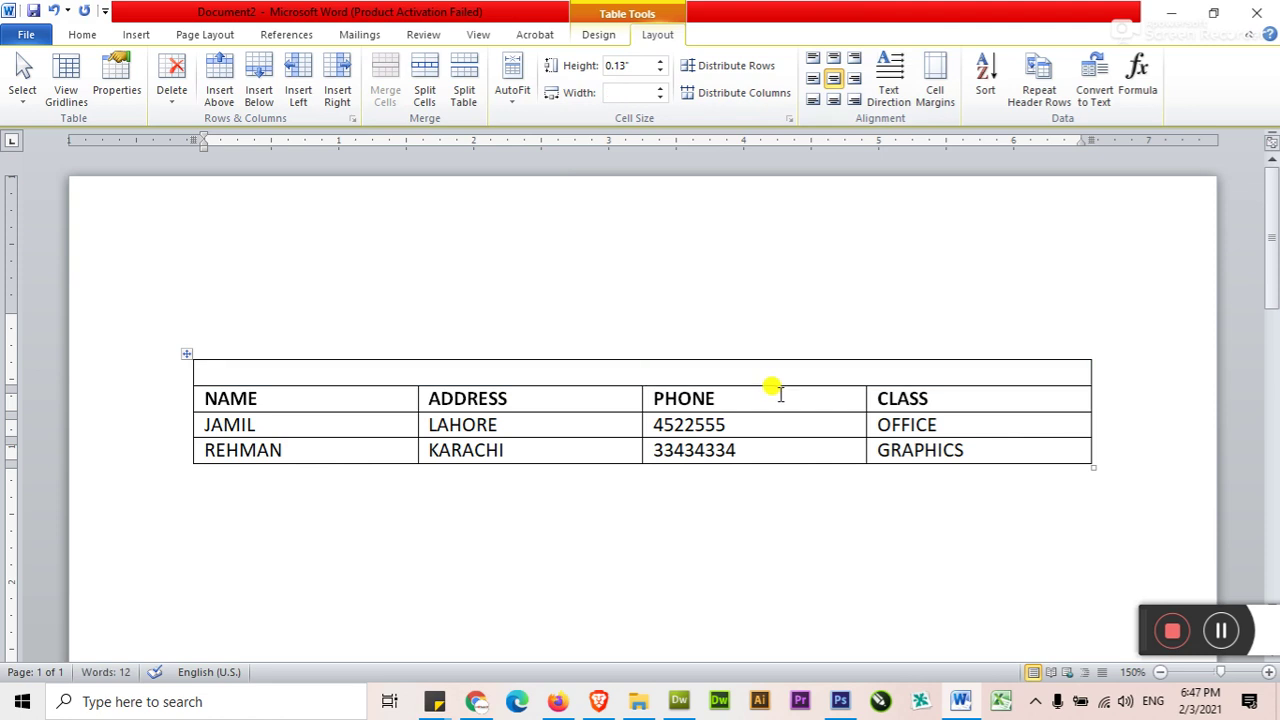
- Type the title UNIQUE COMPUTER COLLEGE with blank lines around it, bold and enlarged
text(UNIQUE COMPUTER COLLEGE)
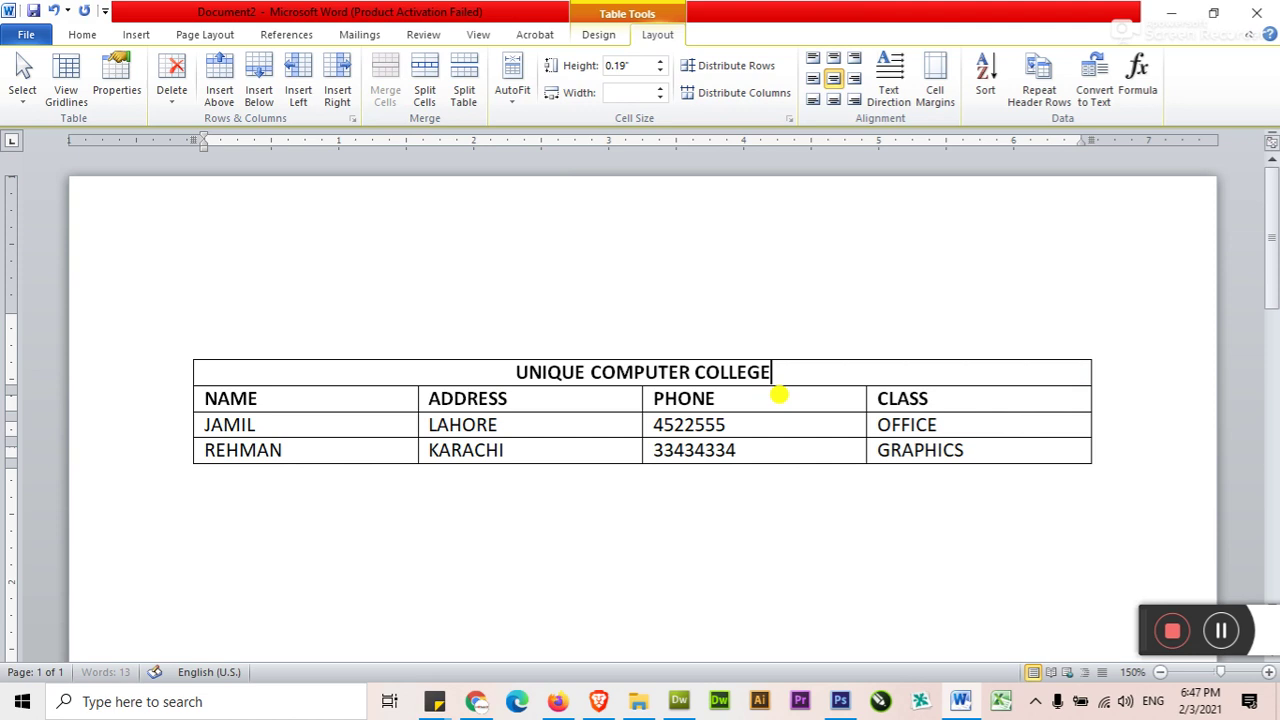
key(Return)
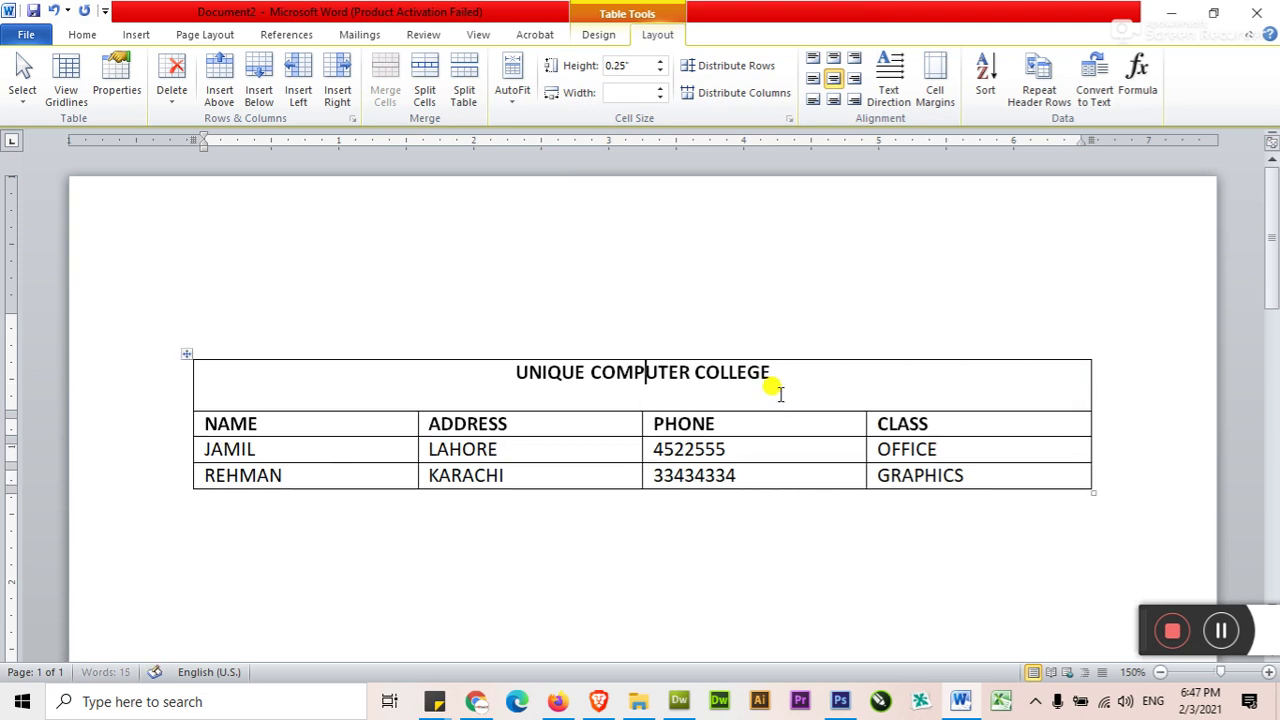
key(Return)
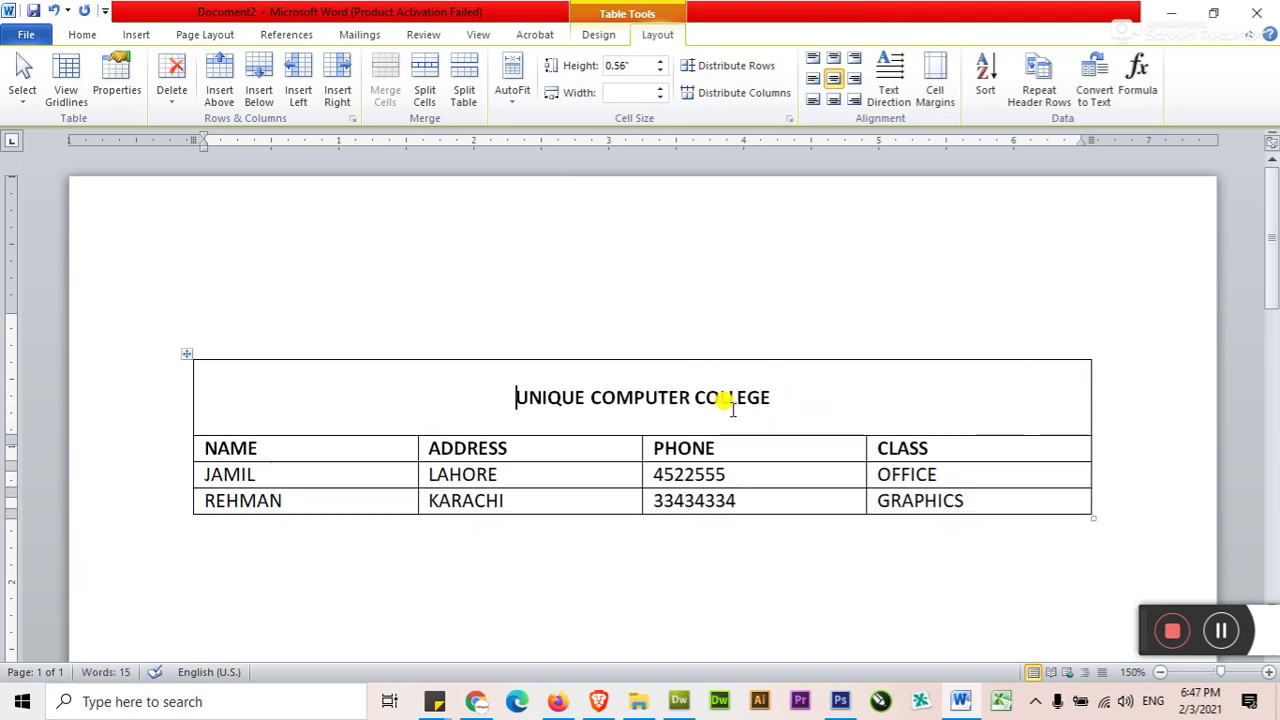
drag(796, 392, 551, 394)
key(ctrl+b)
key(ctrl+shift+period)
key(ctrl+shift+period)
key(Right)
click(588, 486)
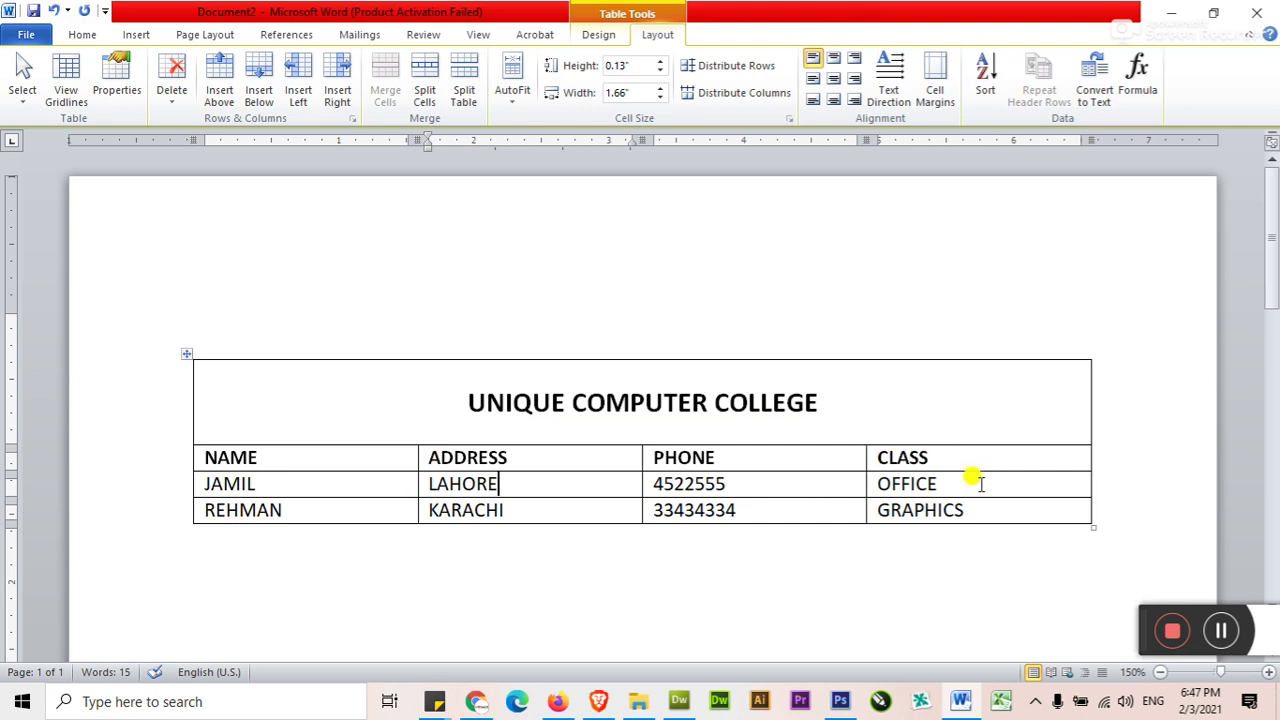
drag(985, 457, 974, 506)
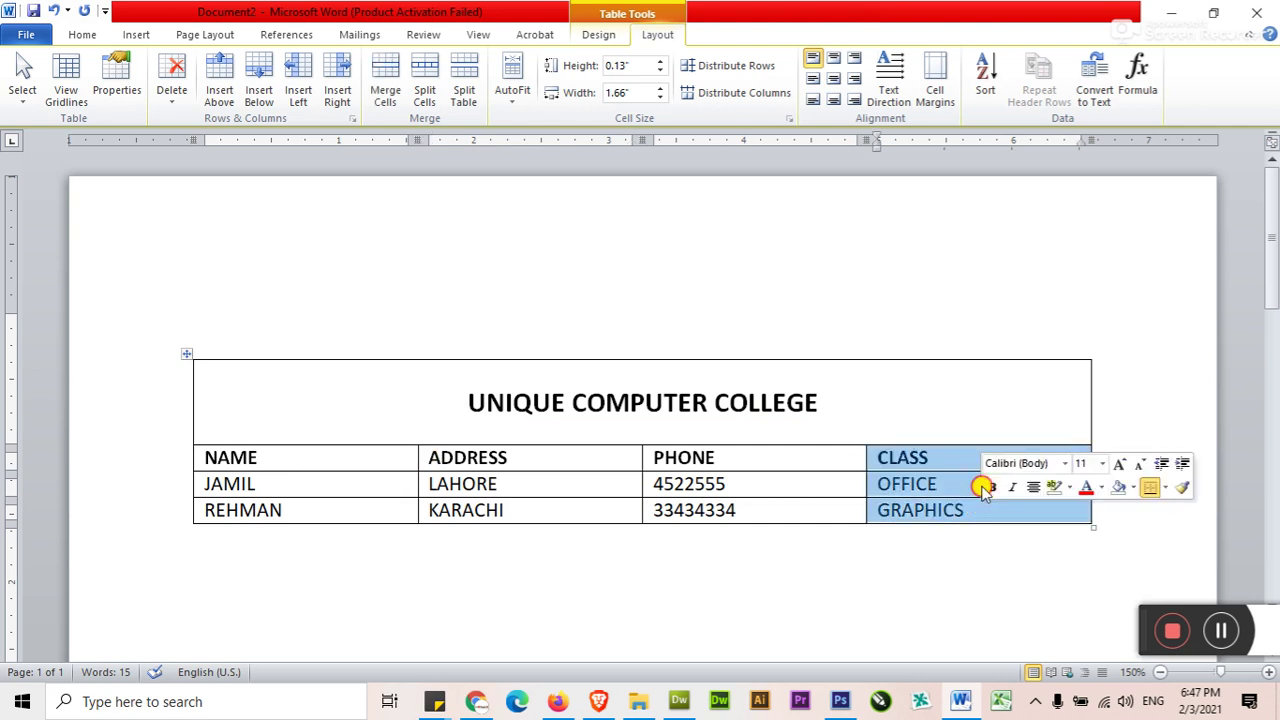
click(958, 457)
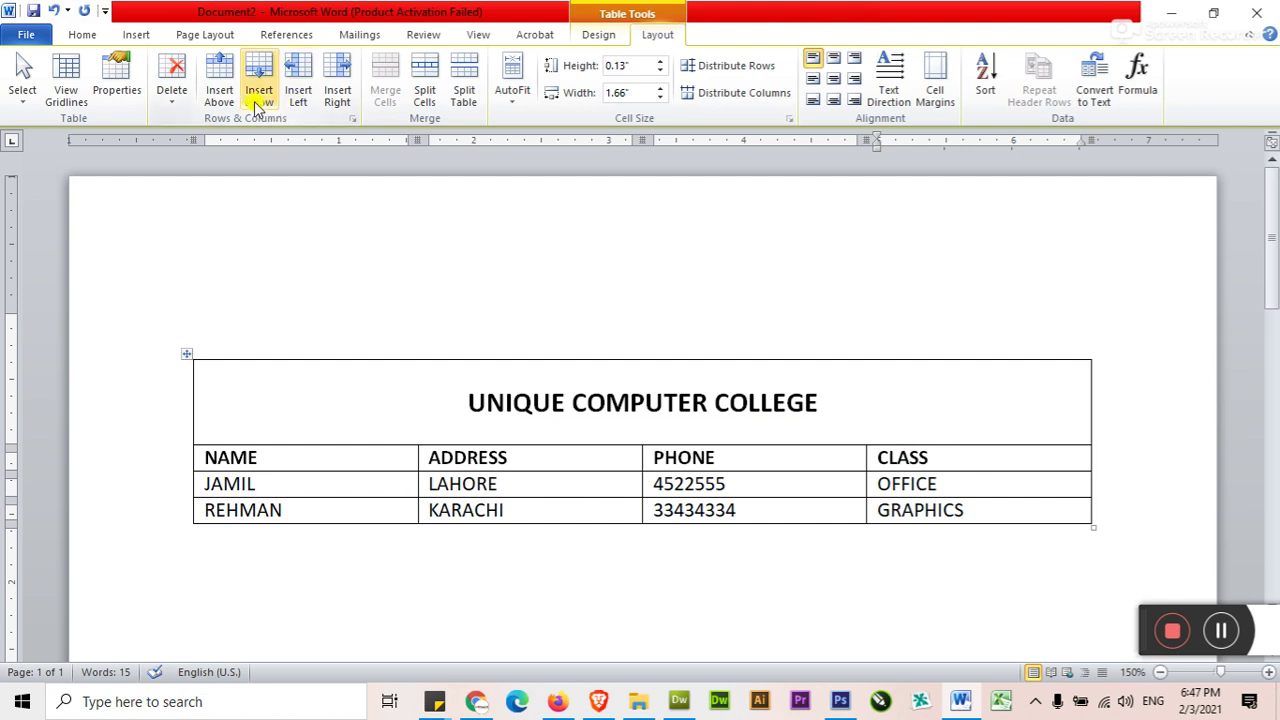
click(300, 98)
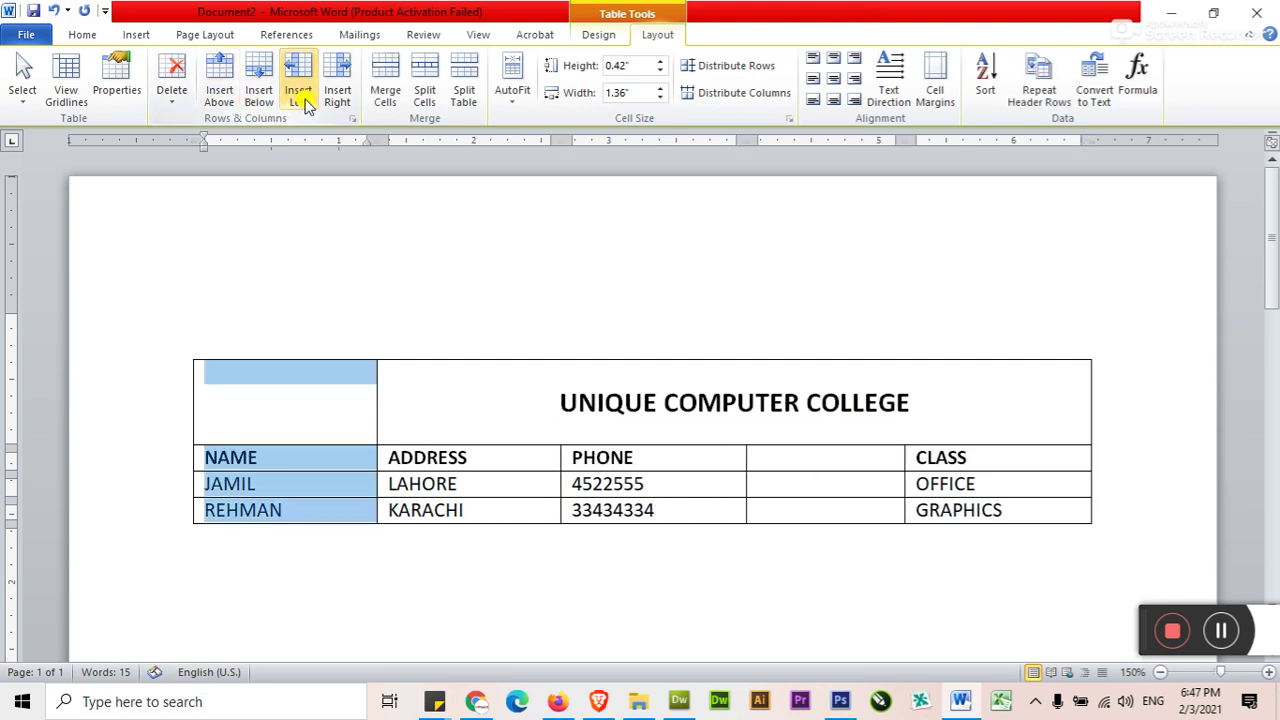
click(340, 452)
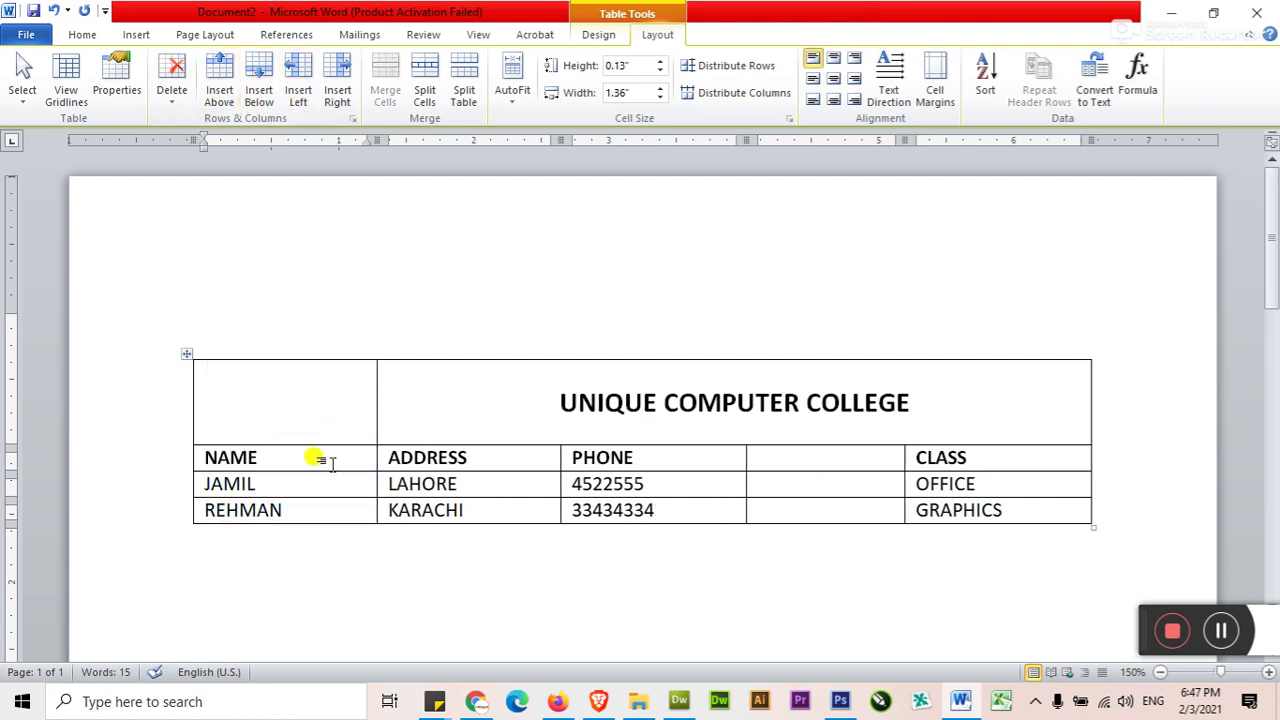
click(299, 397)
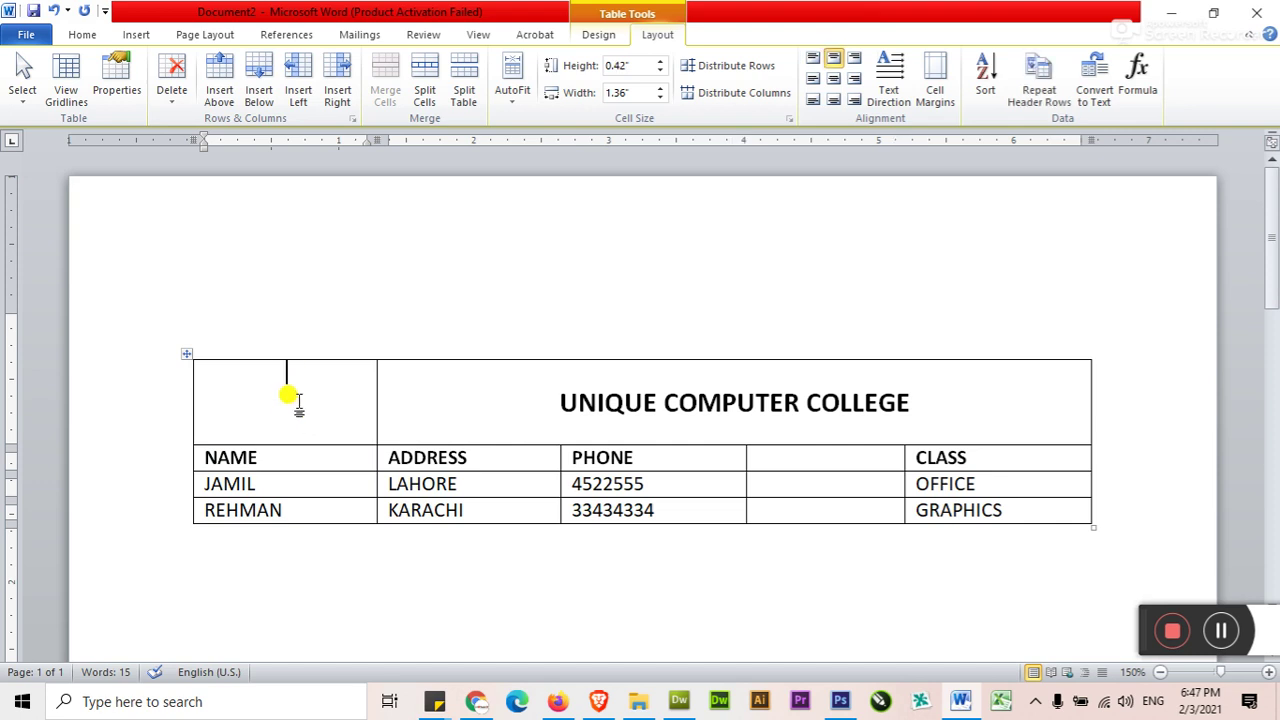
click(425, 95)
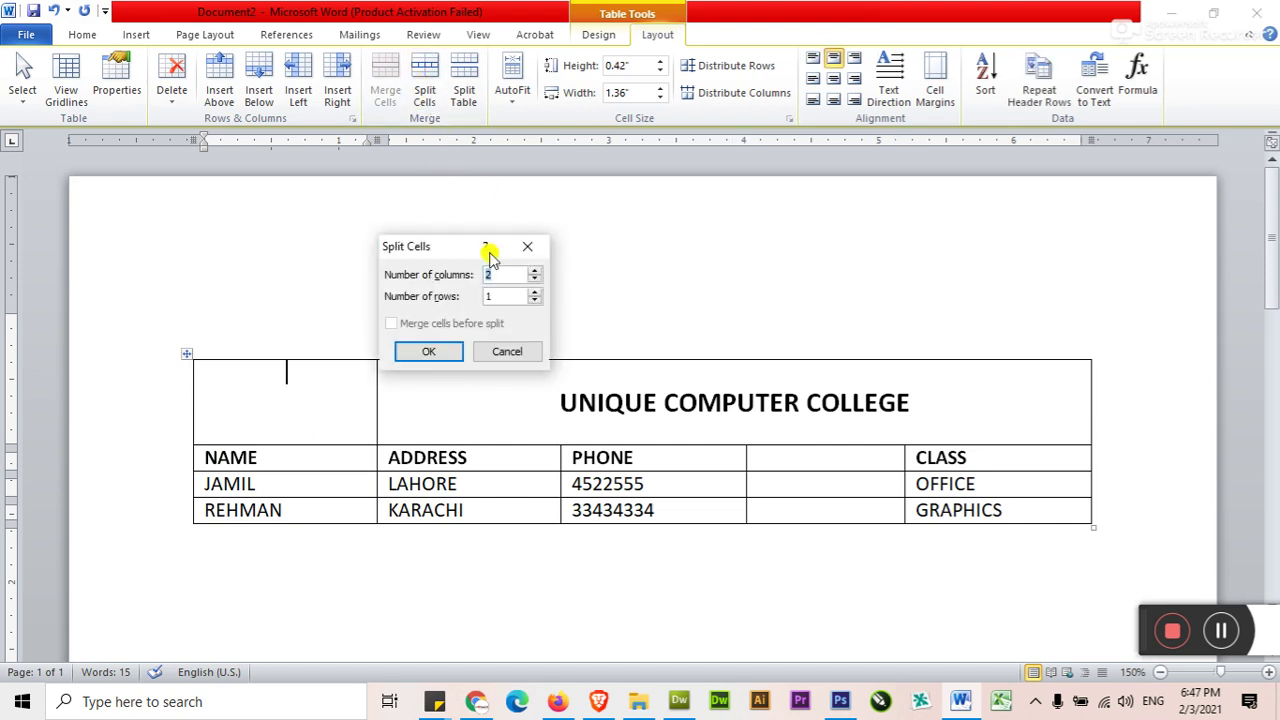
click(428, 351)
click(268, 400)
click(240, 397)
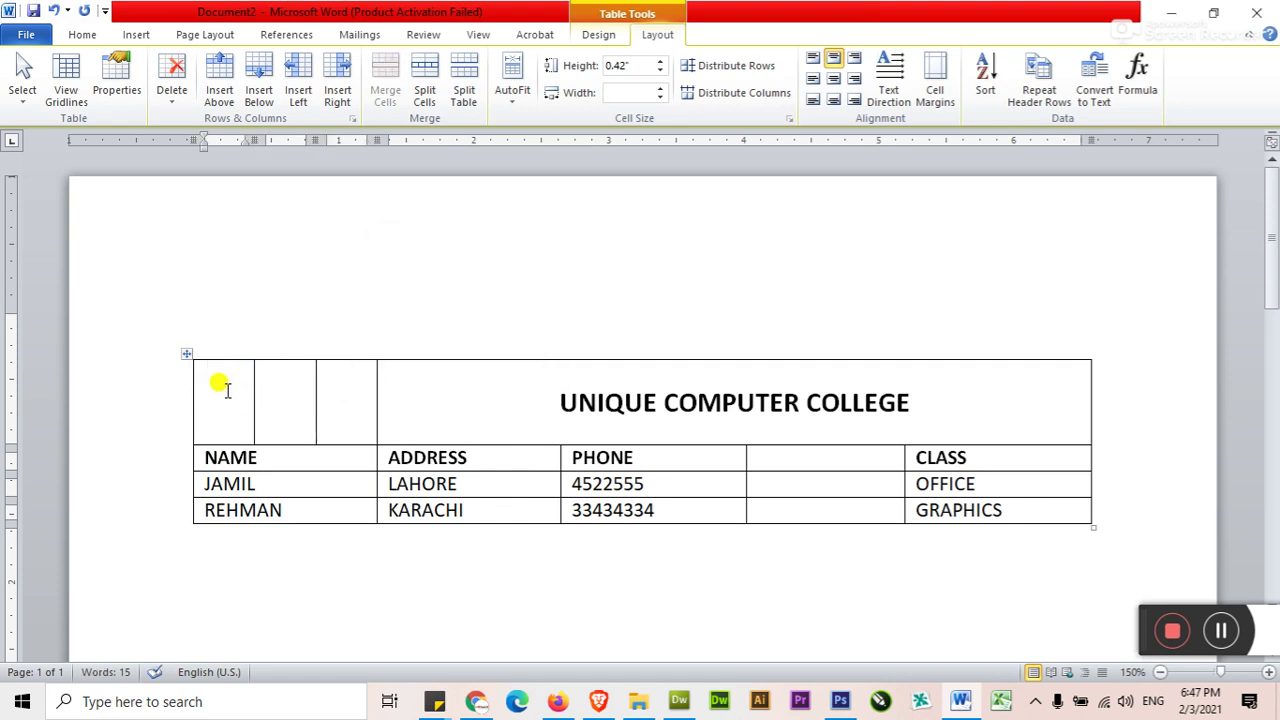
click(348, 390)
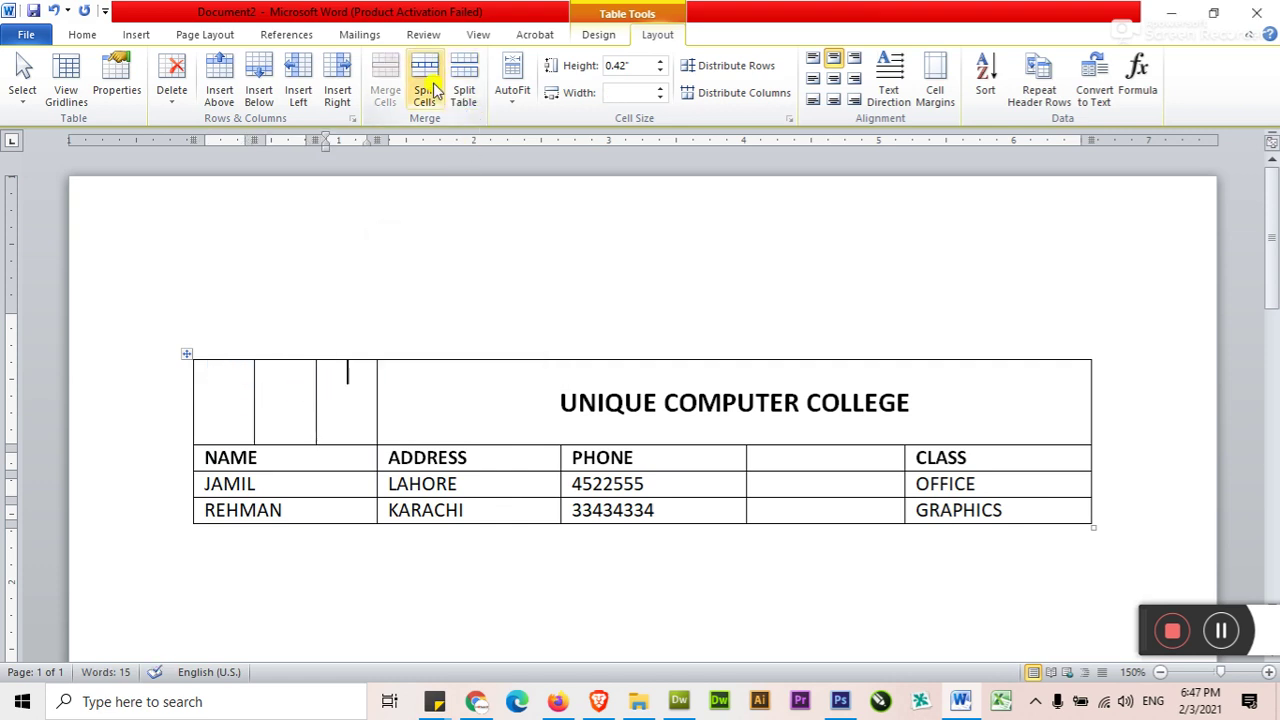
click(424, 90)
click(428, 351)
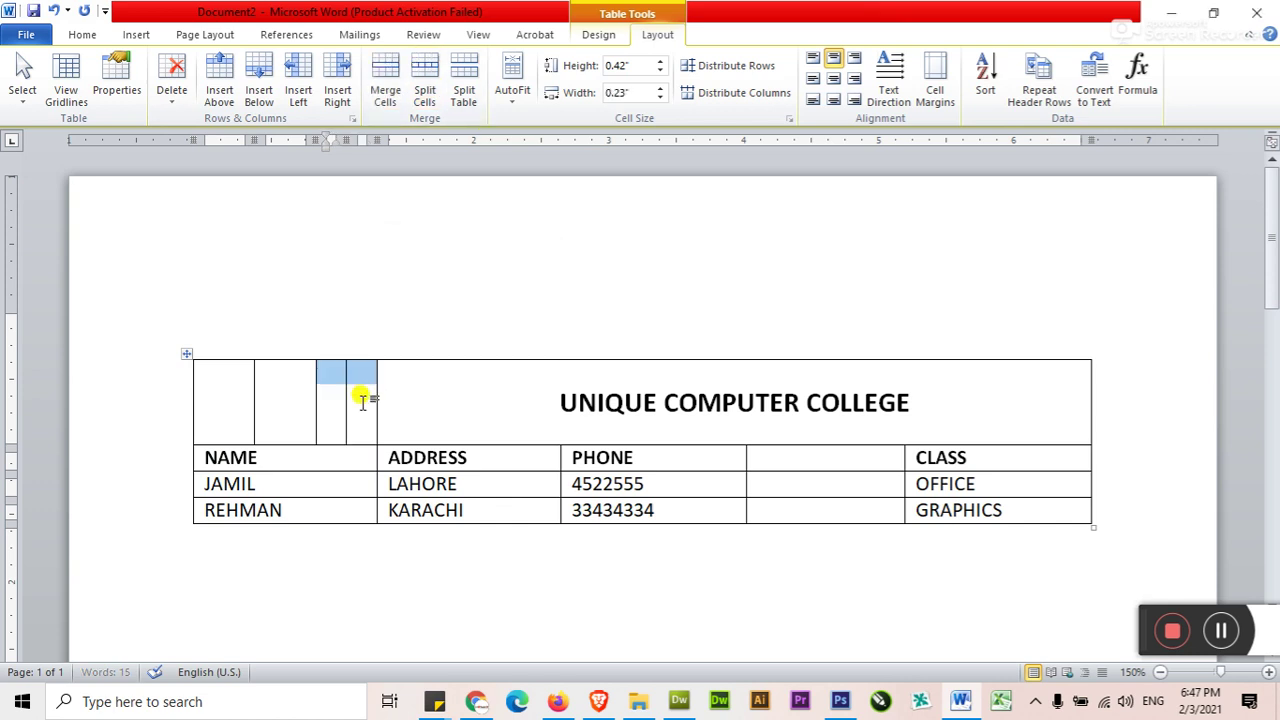
click(357, 407)
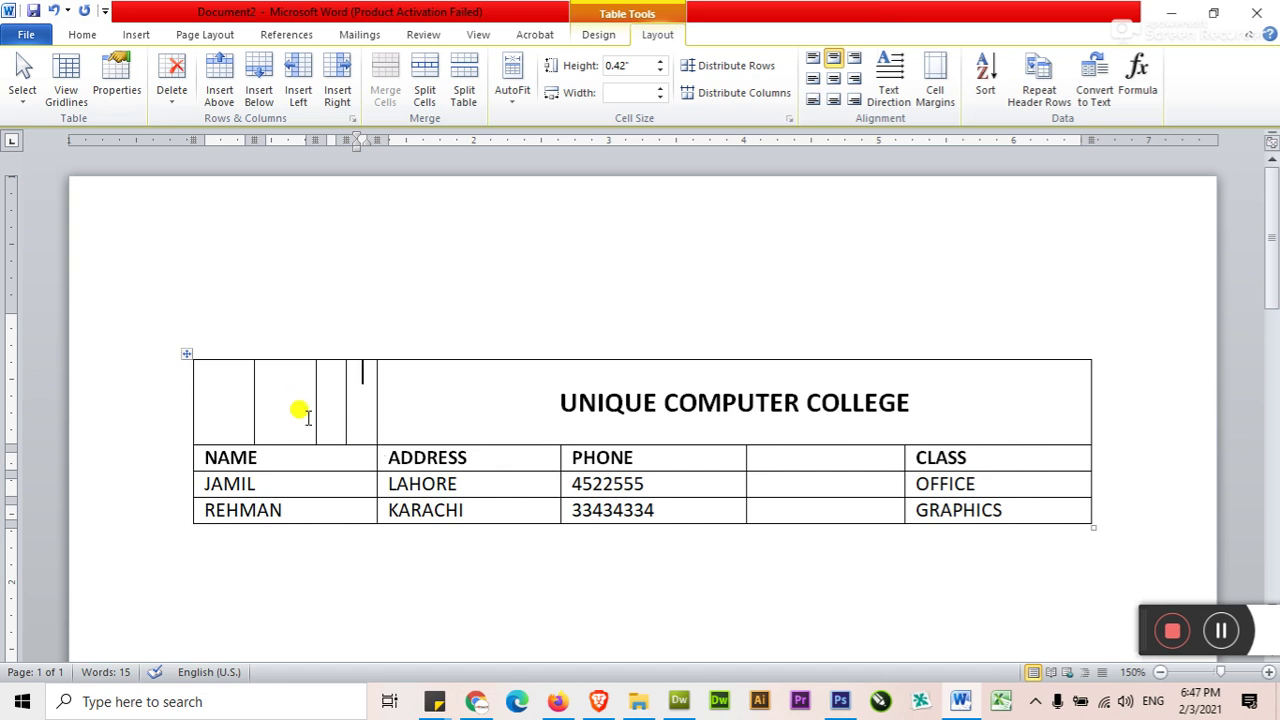
drag(304, 399, 350, 405)
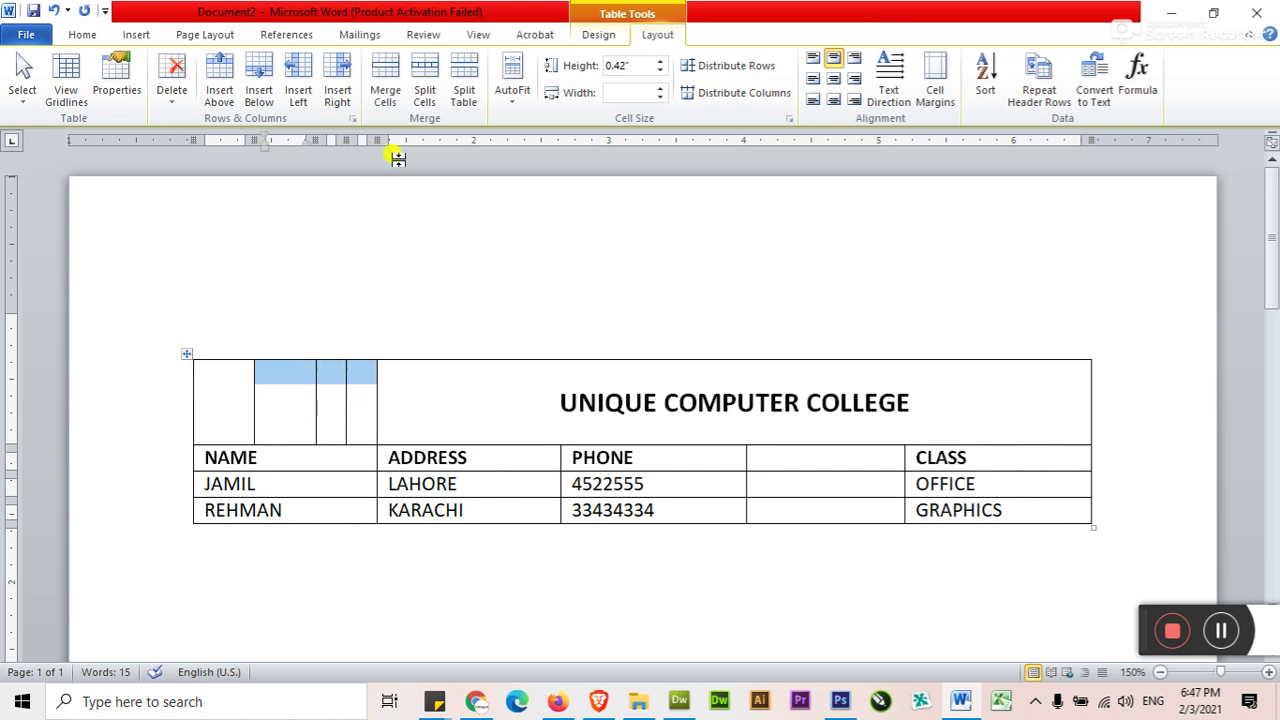
click(385, 85)
click(350, 484)
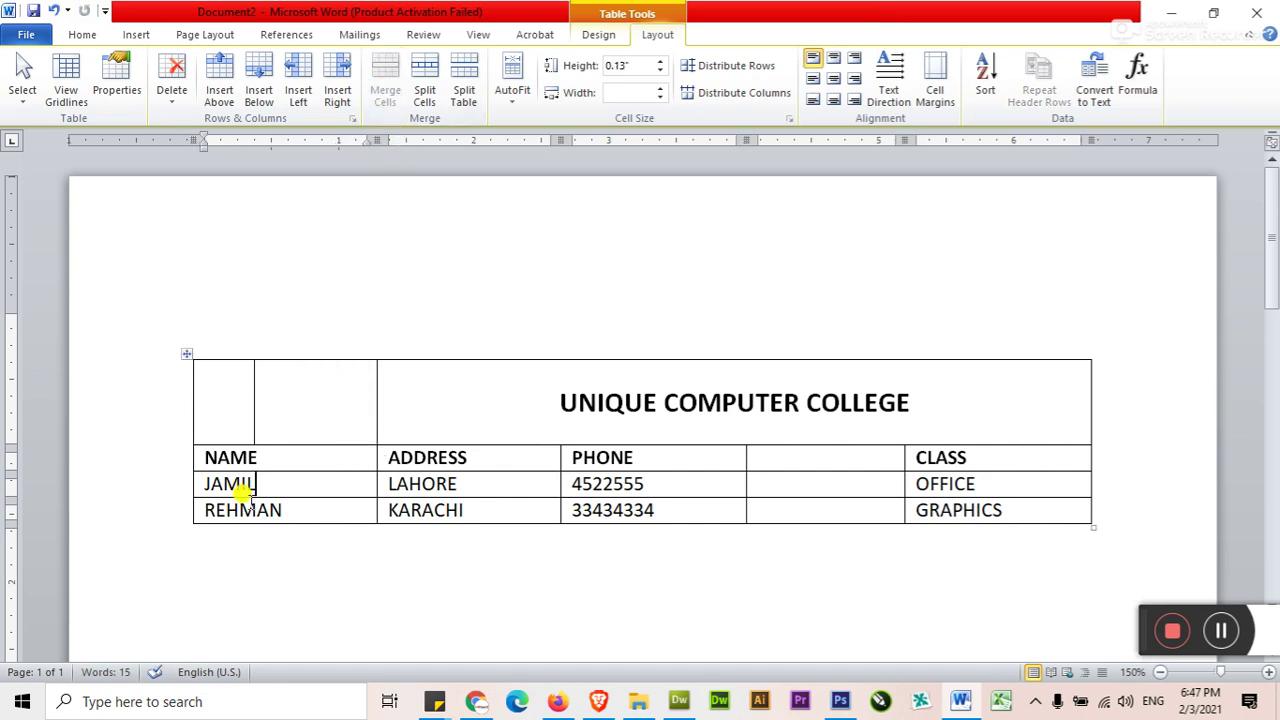
click(186, 479)
click(282, 483)
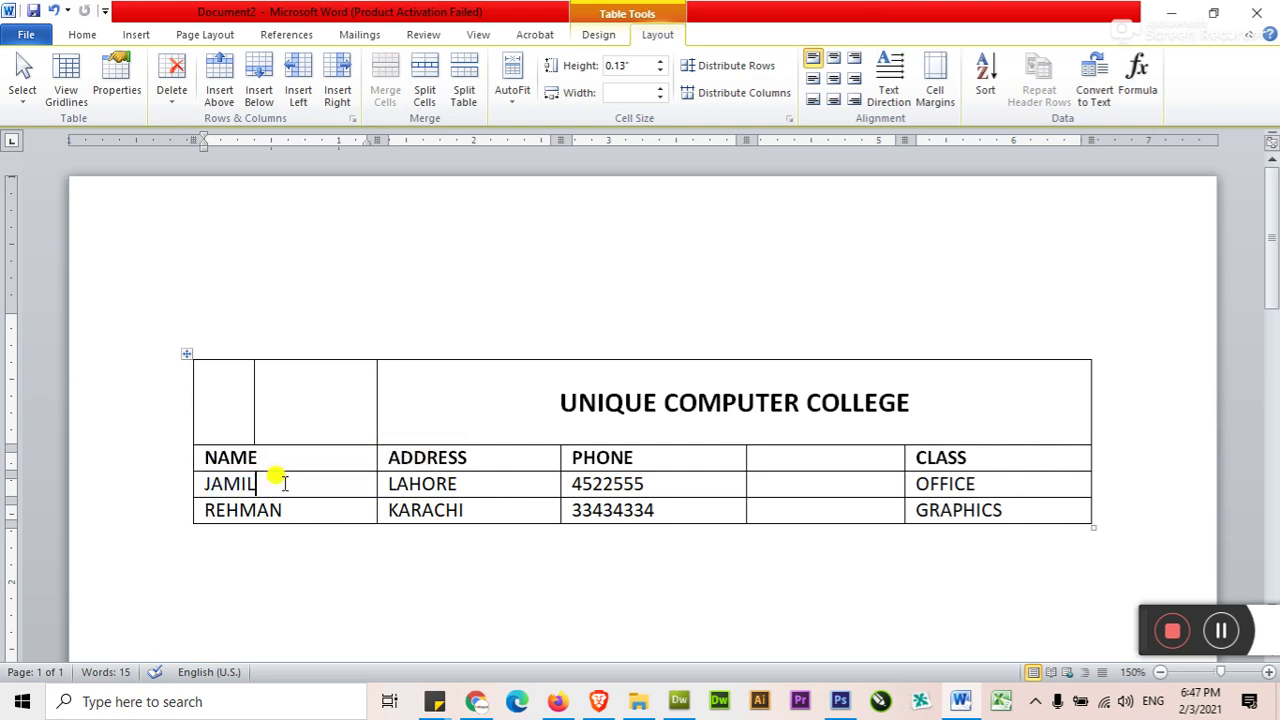
click(465, 82)
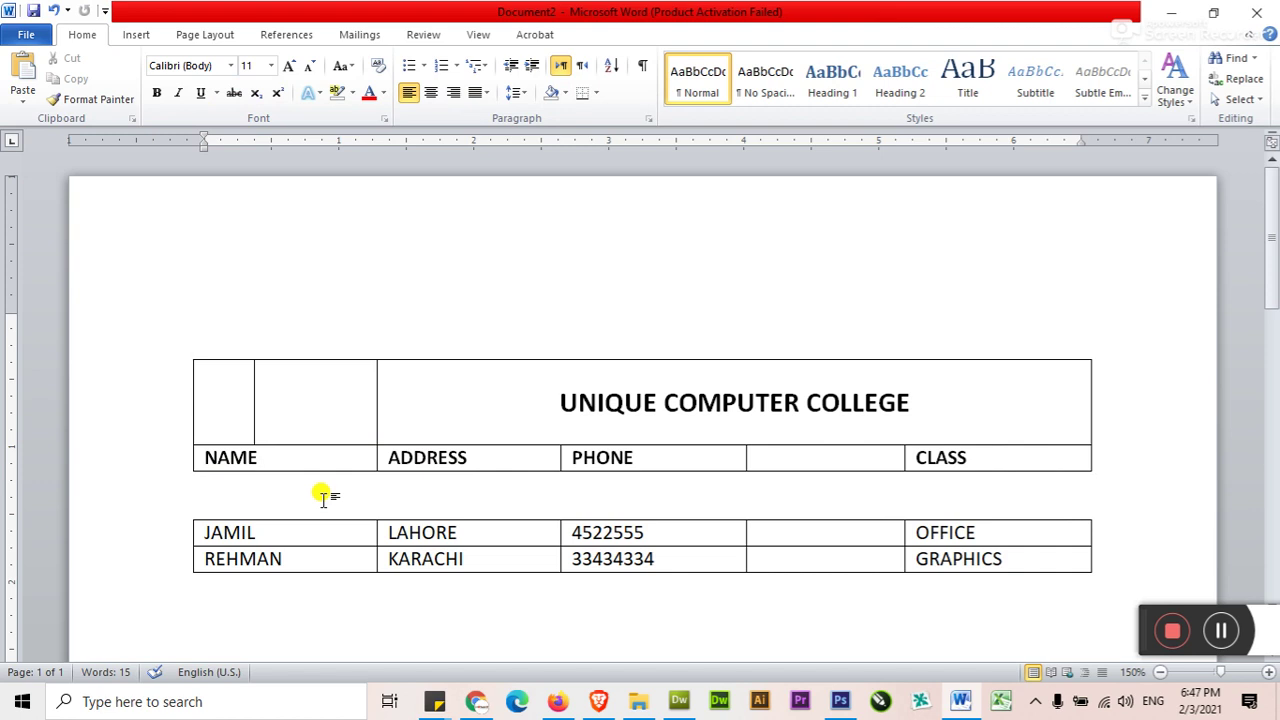
key(ctrl+z)
key(ctrl+z)
key(ctrl+z)
key(ctrl+z)
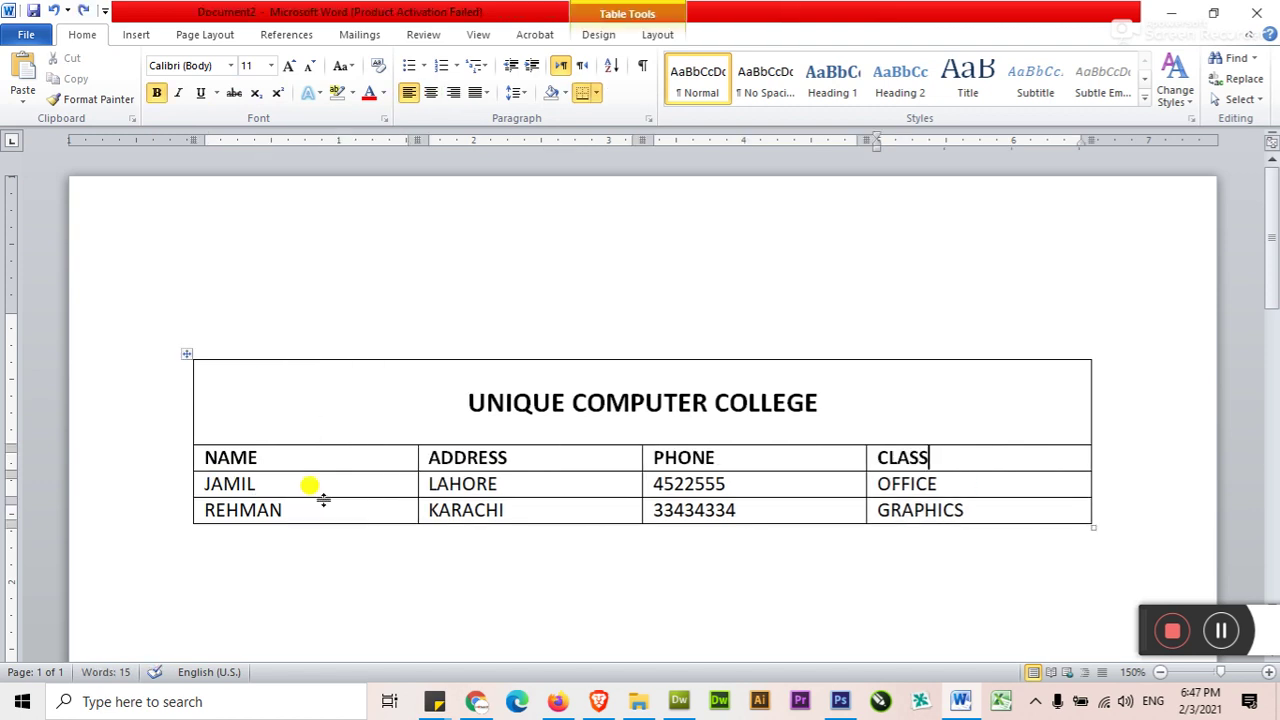
click(462, 484)
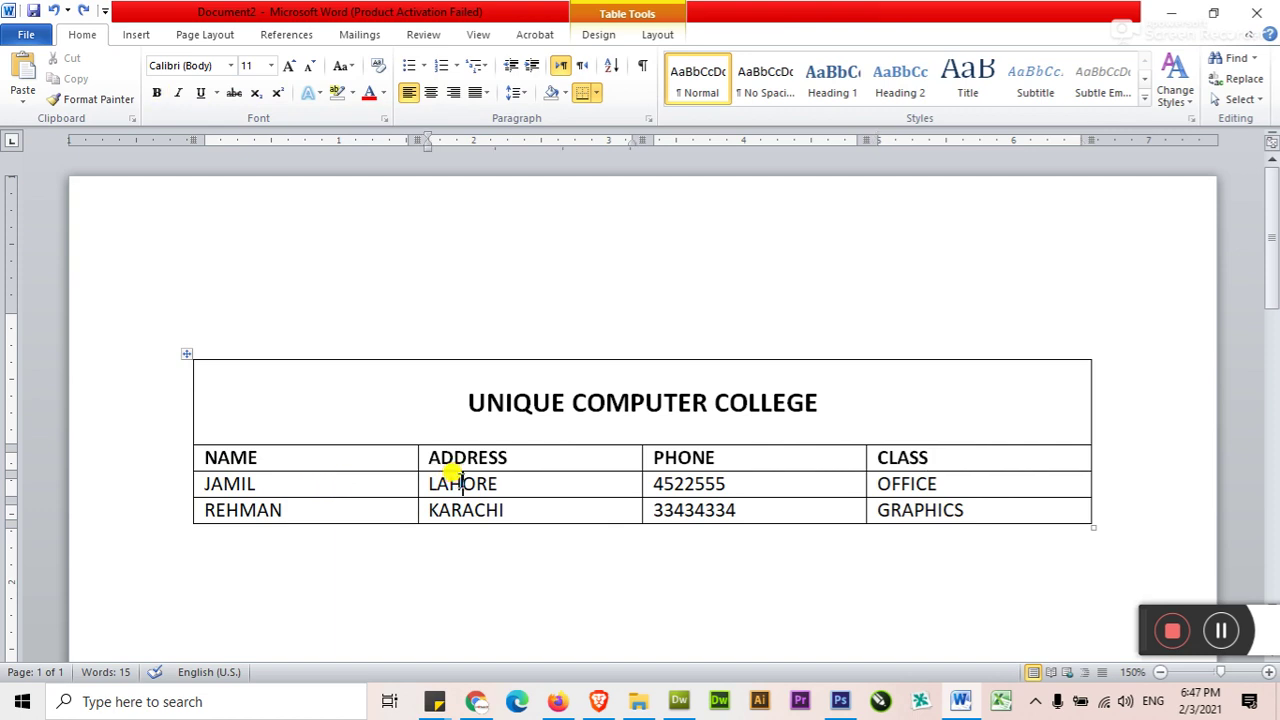
click(648, 16)
click(654, 34)
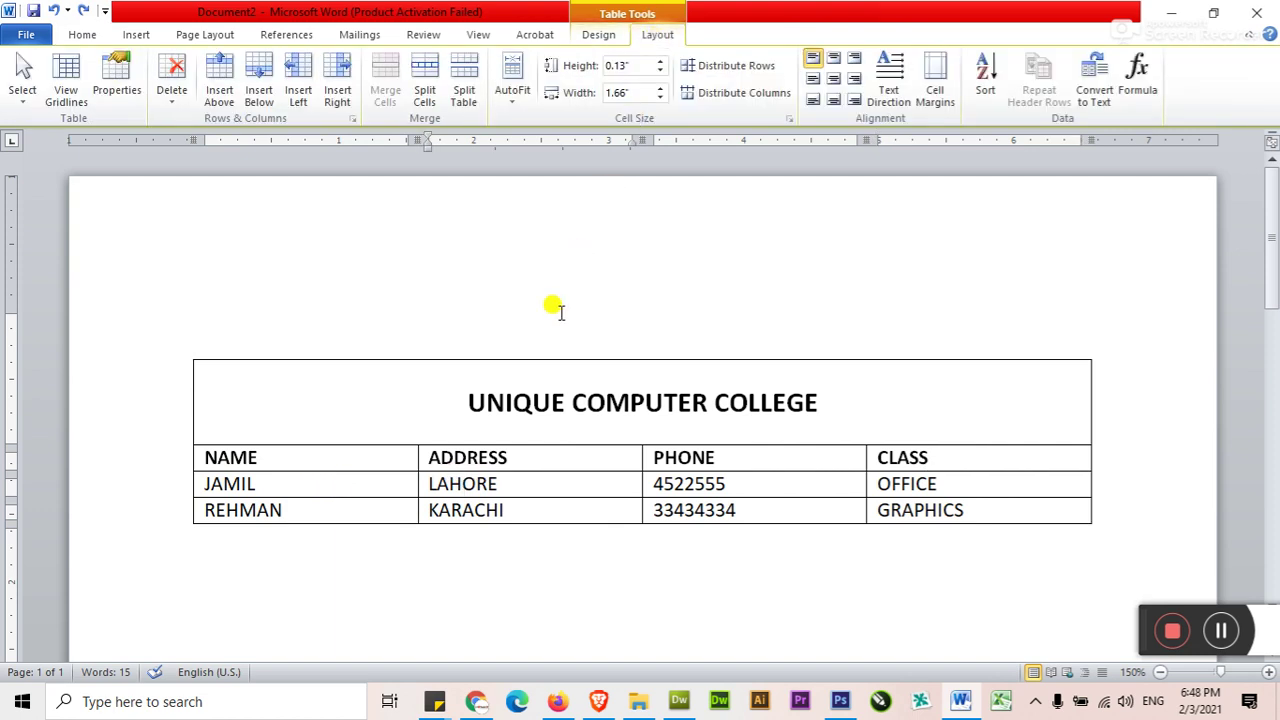
- Draw the outer border of a new table below the UNIQUE COMPUTER COLLEGE table
scroll(553, 458, down, 2)
click(431, 383)
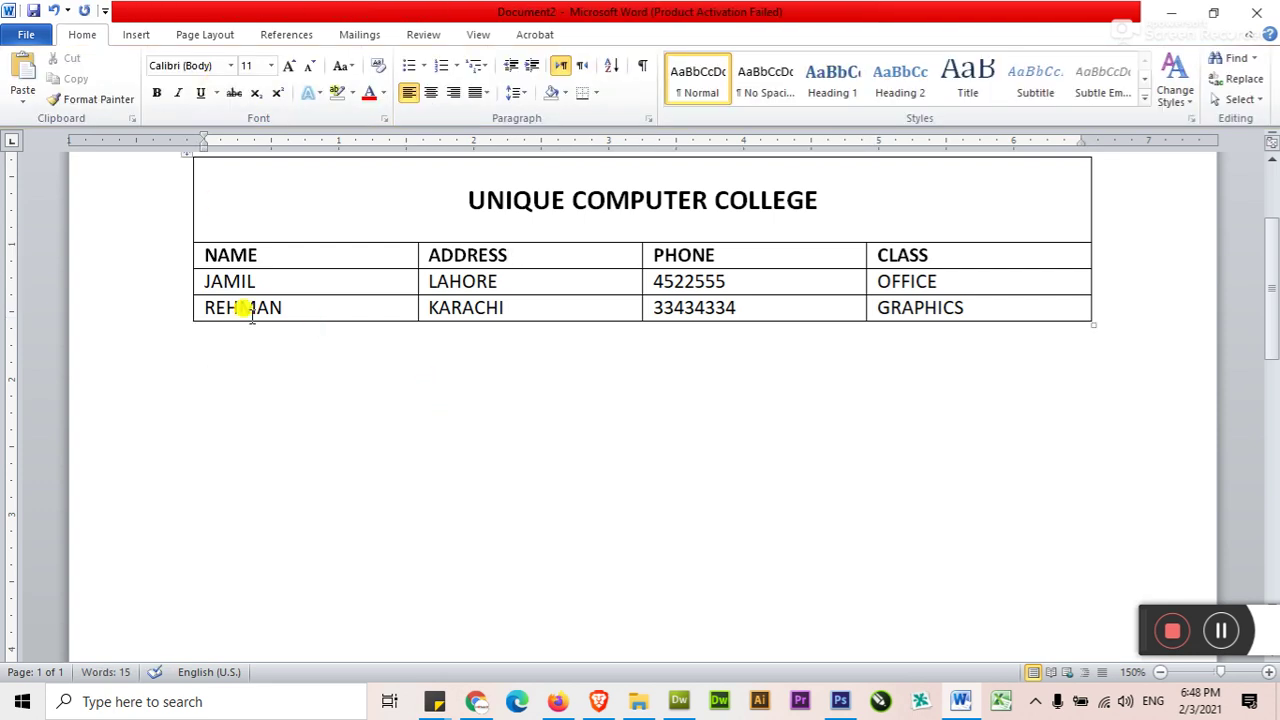
click(135, 34)
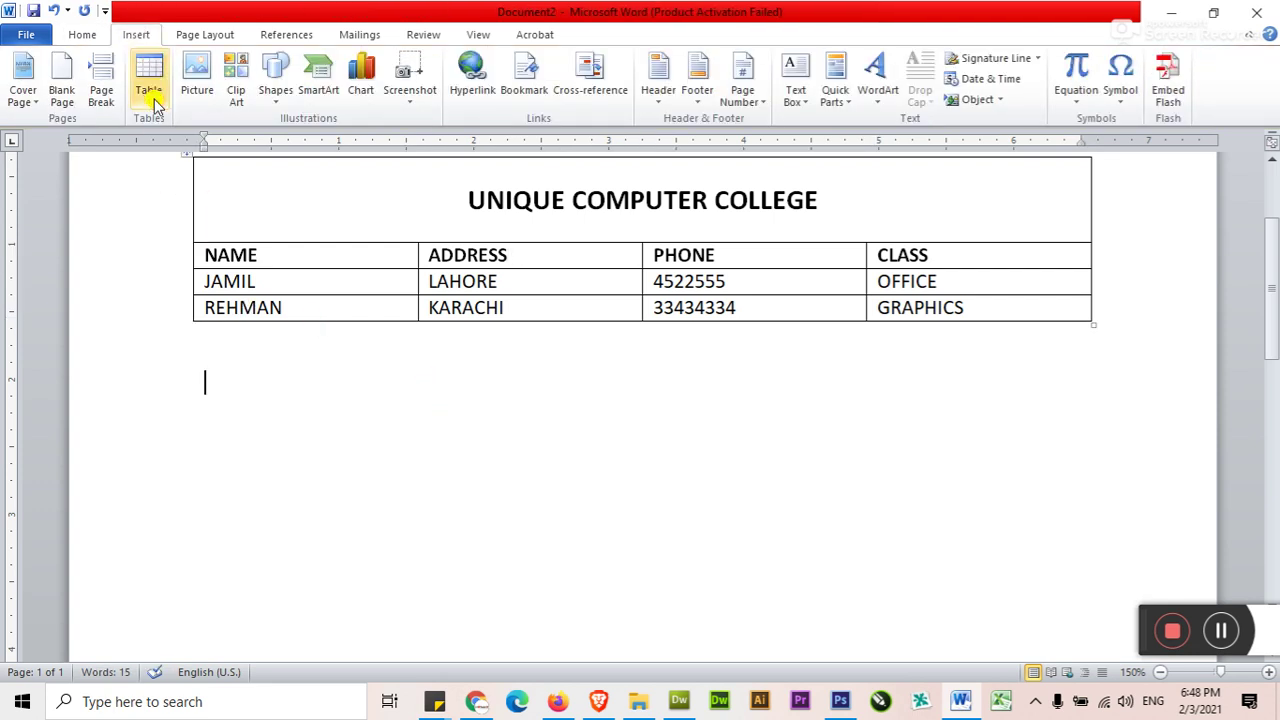
click(155, 105)
click(203, 308)
drag(203, 373, 1076, 557)
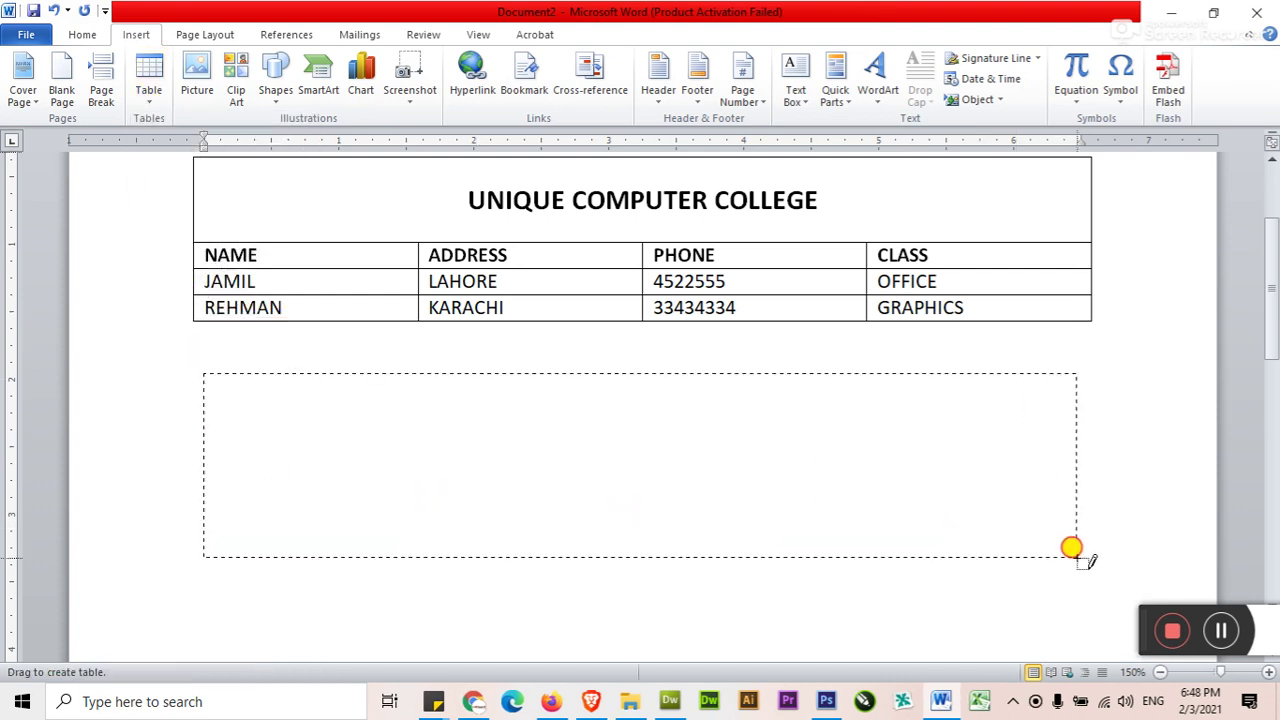
drag(1071, 547, 1084, 566)
- Draw five vertical dividers to split the new table into six uneven columns
drag(340, 372, 340, 560)
drag(494, 372, 492, 565)
drag(558, 372, 555, 535)
drag(802, 374, 800, 545)
drag(930, 372, 933, 560)
- Draw three horizontal dividers for four rows, then exit drawing mode with Esc
drag(210, 417, 1040, 417)
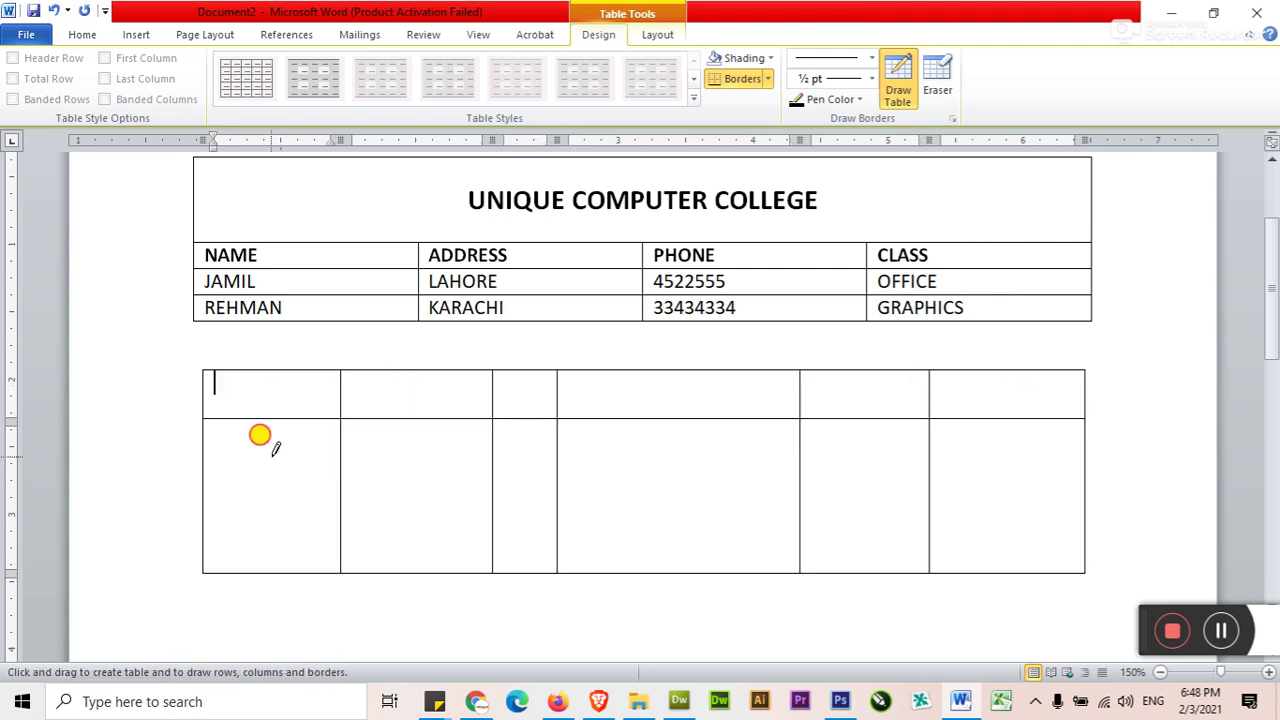
drag(274, 452, 1040, 462)
drag(400, 553, 1028, 553)
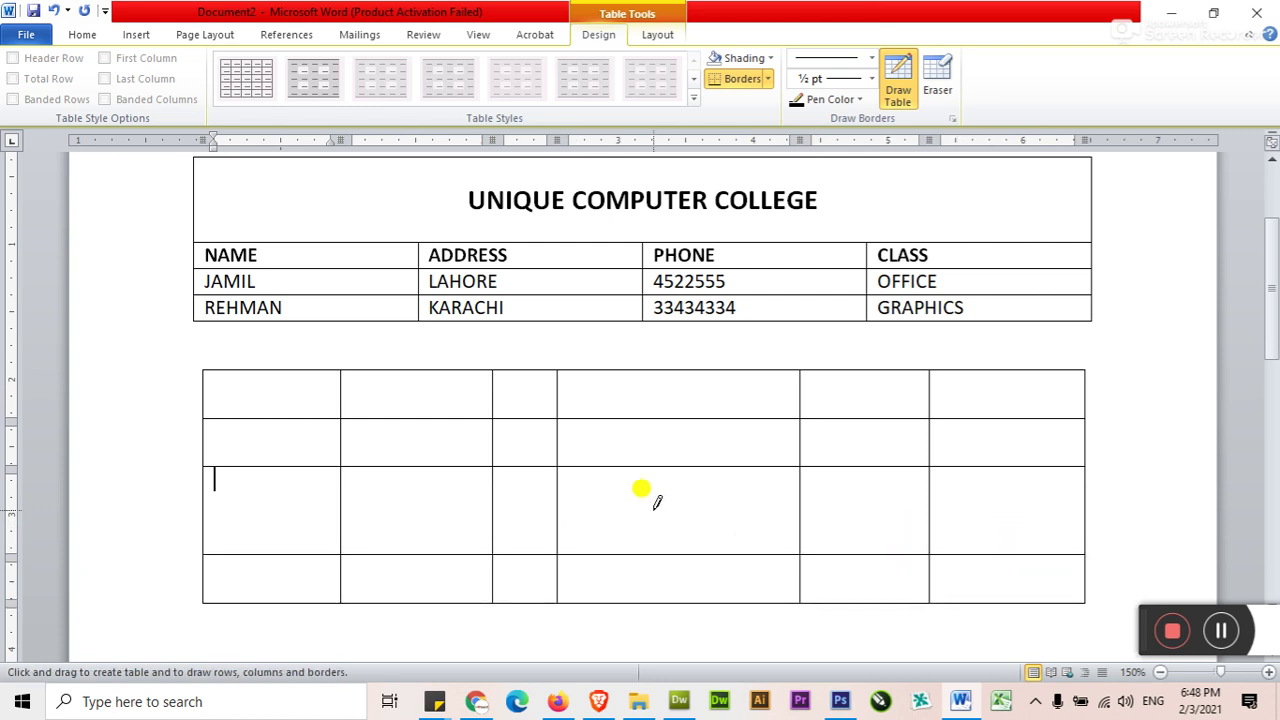
key(Escape)
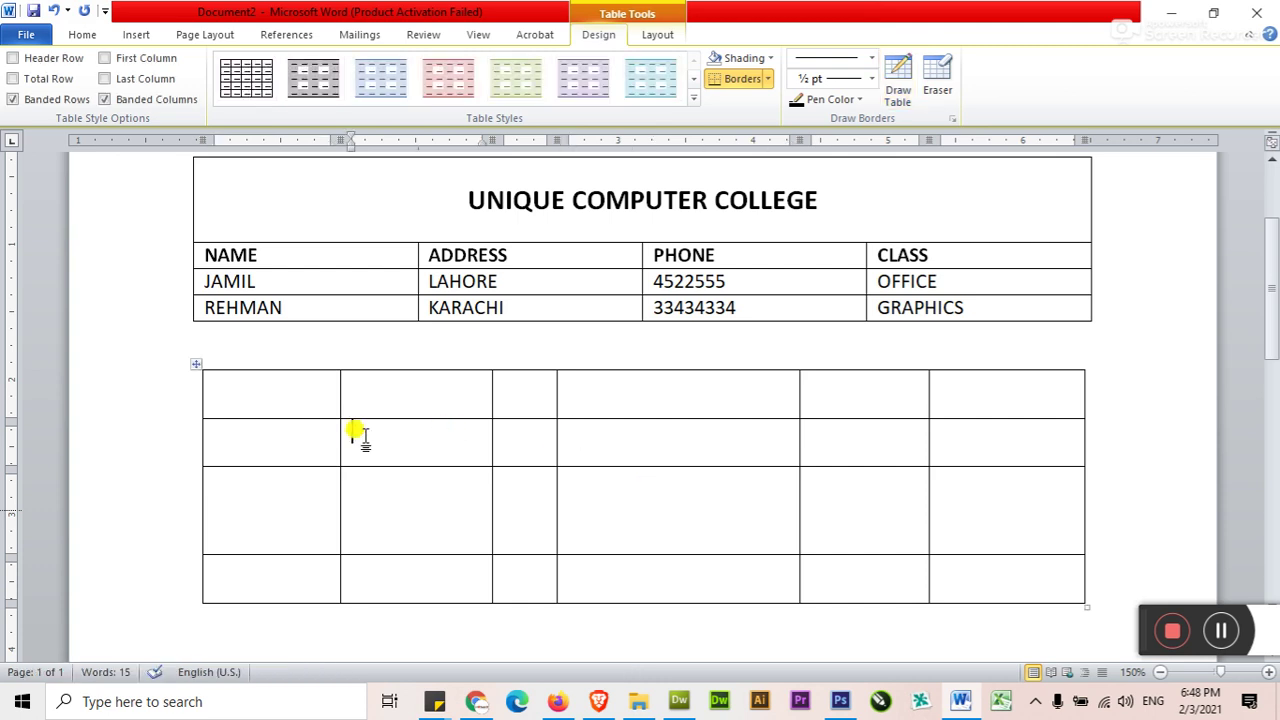
- Put the caret in the new table and check the AutoFit choices without applying one
click(308, 388)
click(393, 394)
click(400, 438)
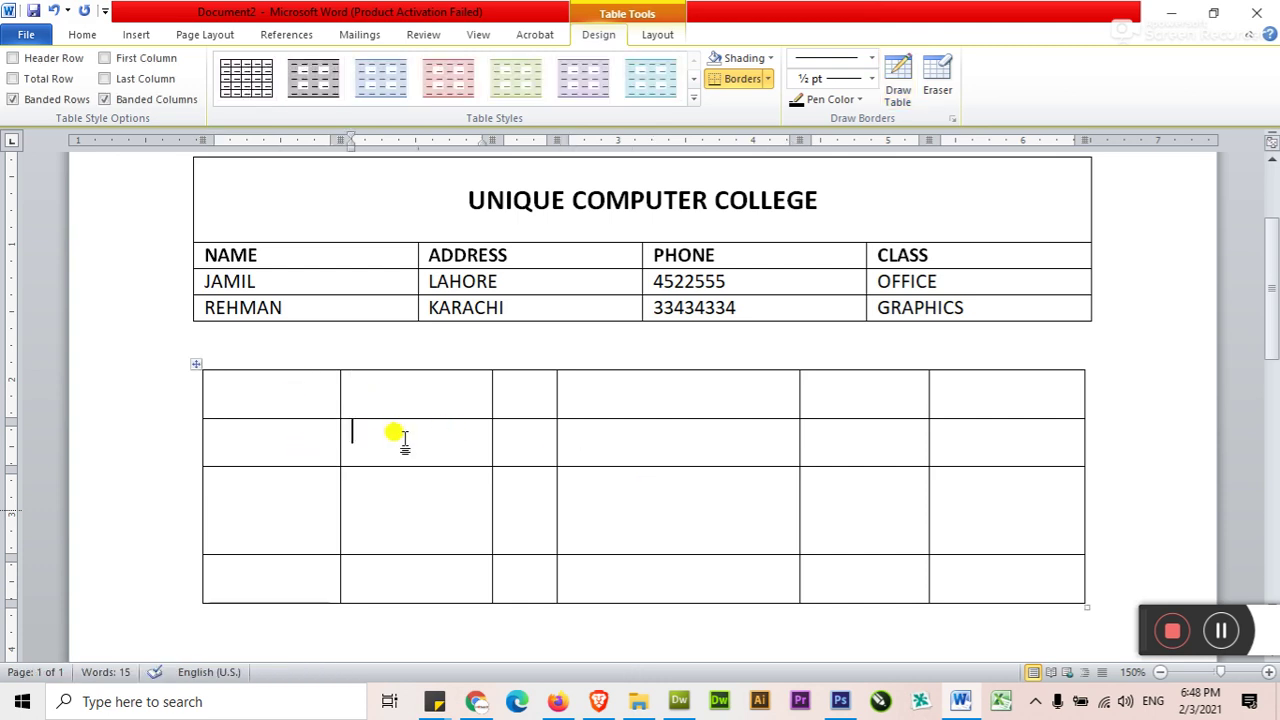
click(662, 38)
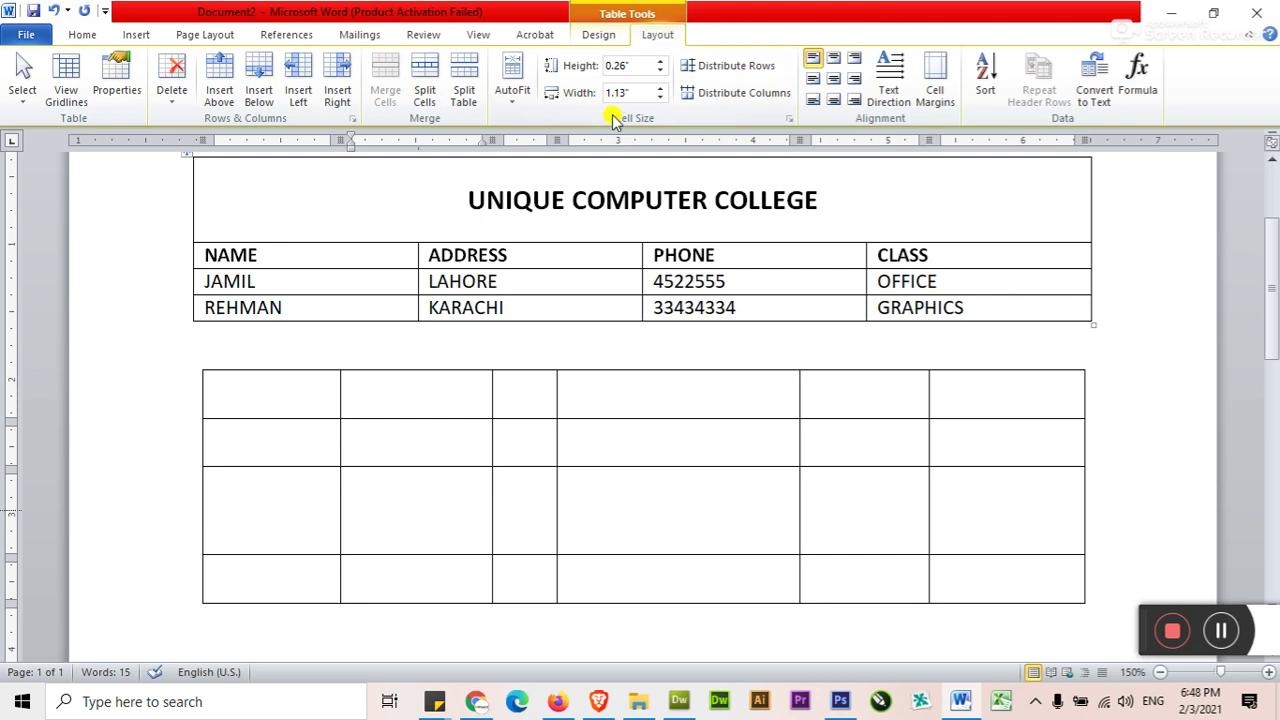
click(511, 108)
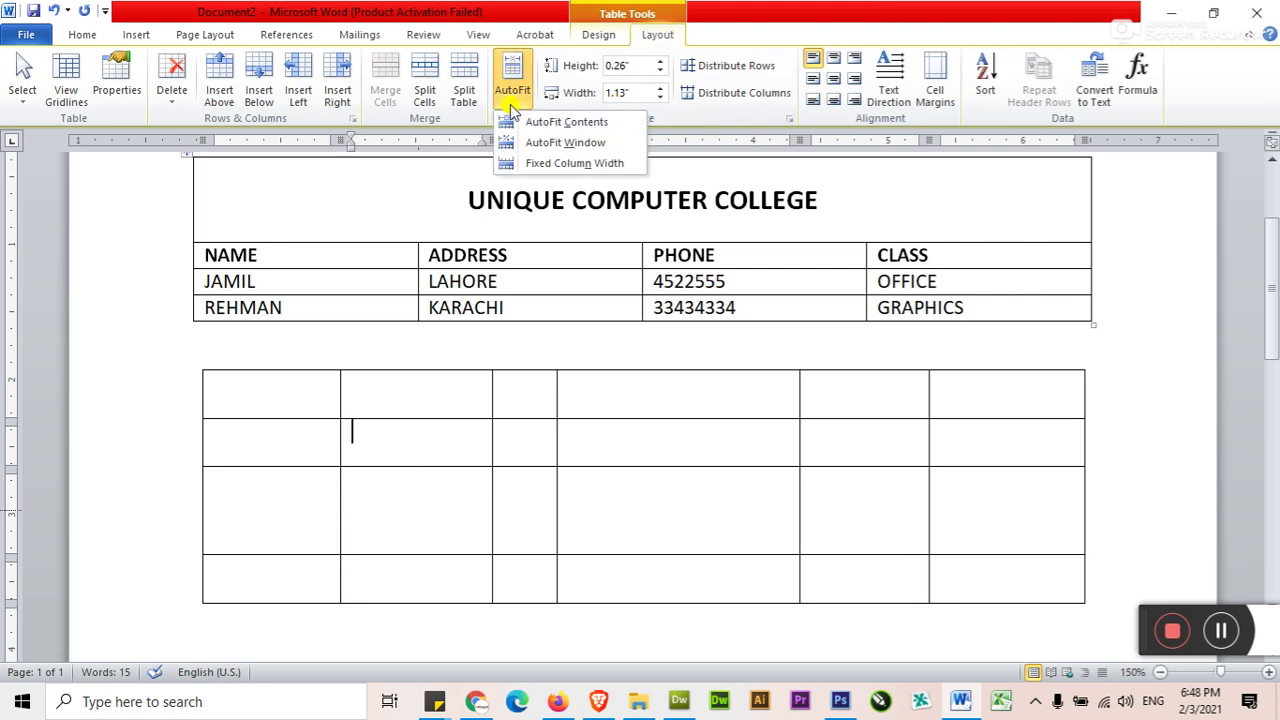
click(511, 100)
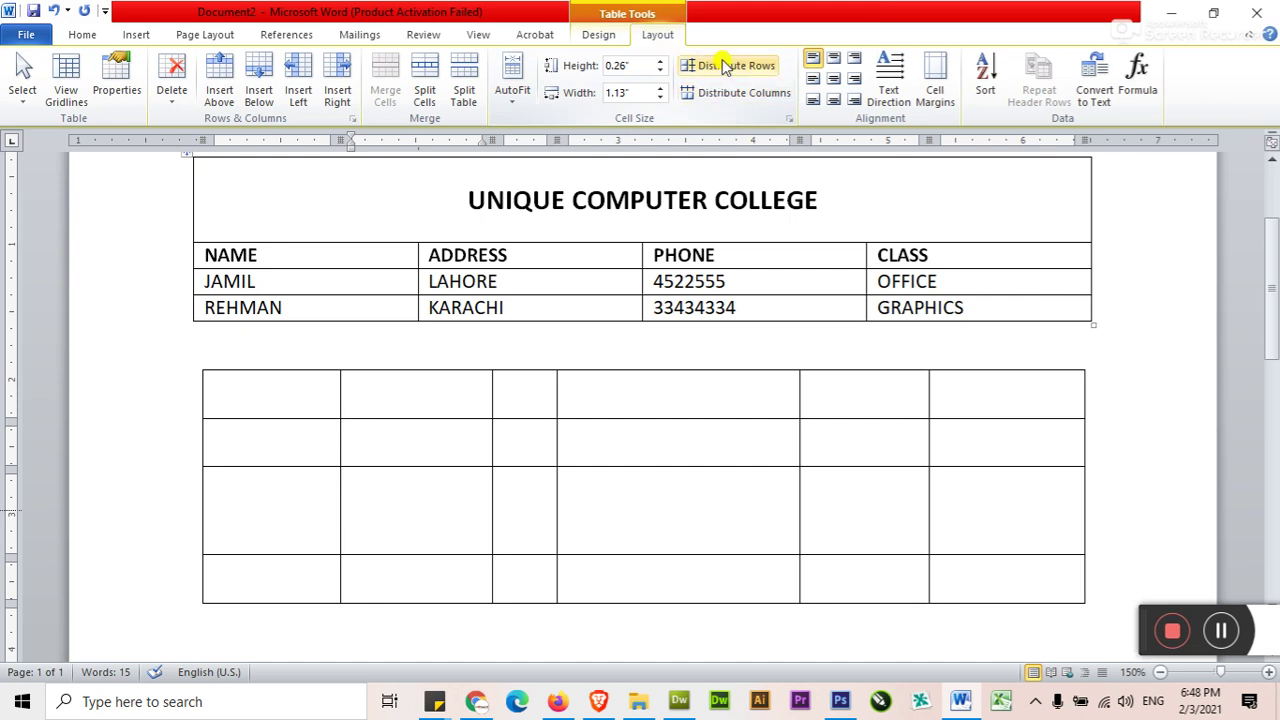
- Distribute the four rows to equal height and the six columns to equal width
click(655, 394)
click(645, 455)
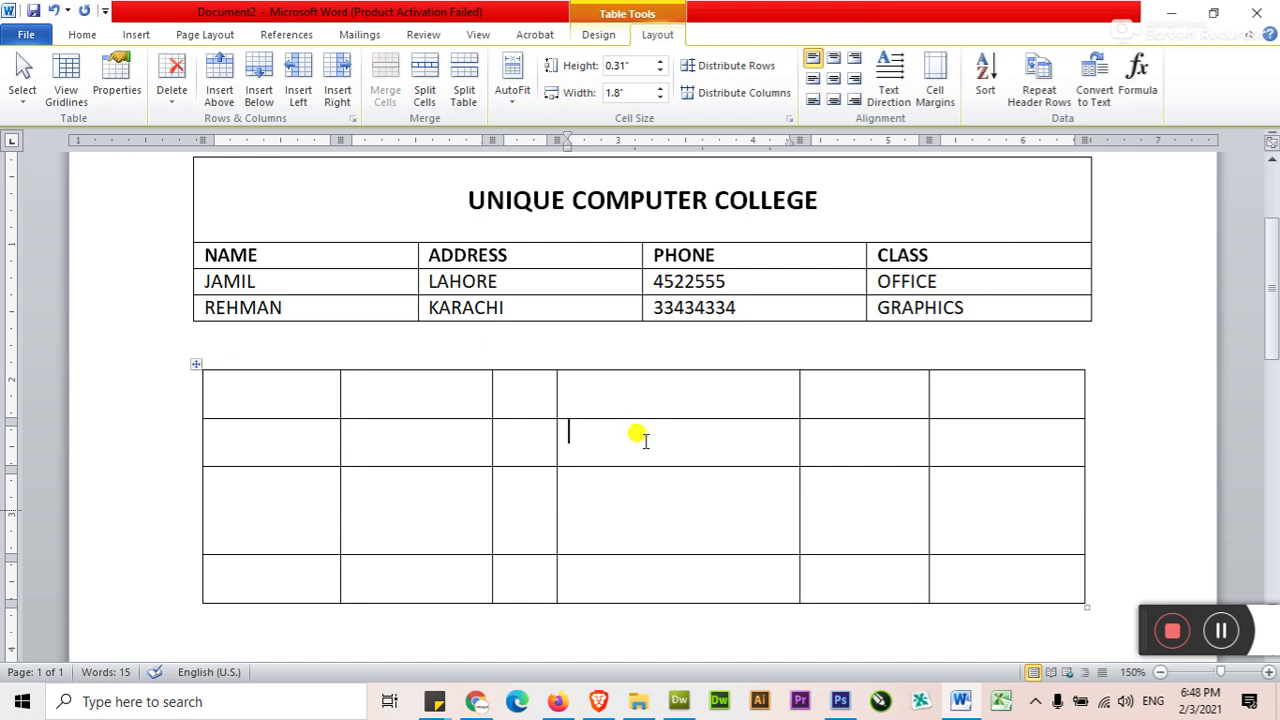
click(734, 68)
click(432, 442)
click(620, 494)
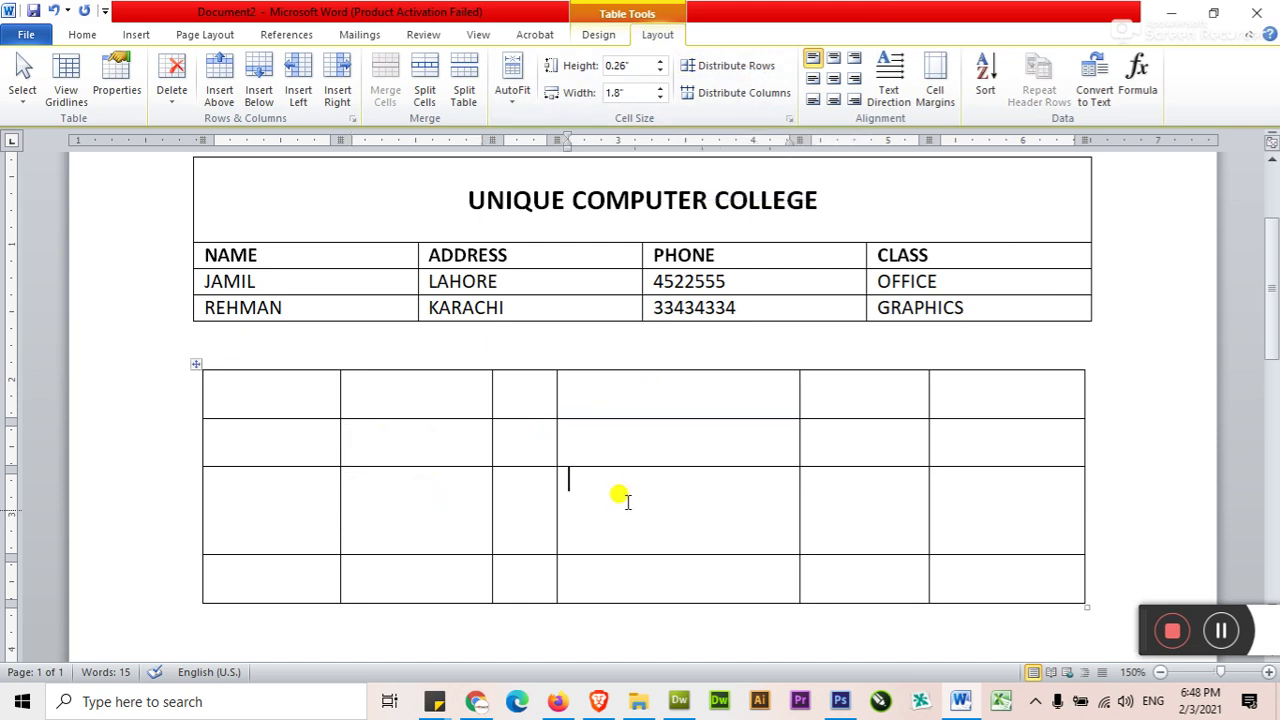
click(715, 68)
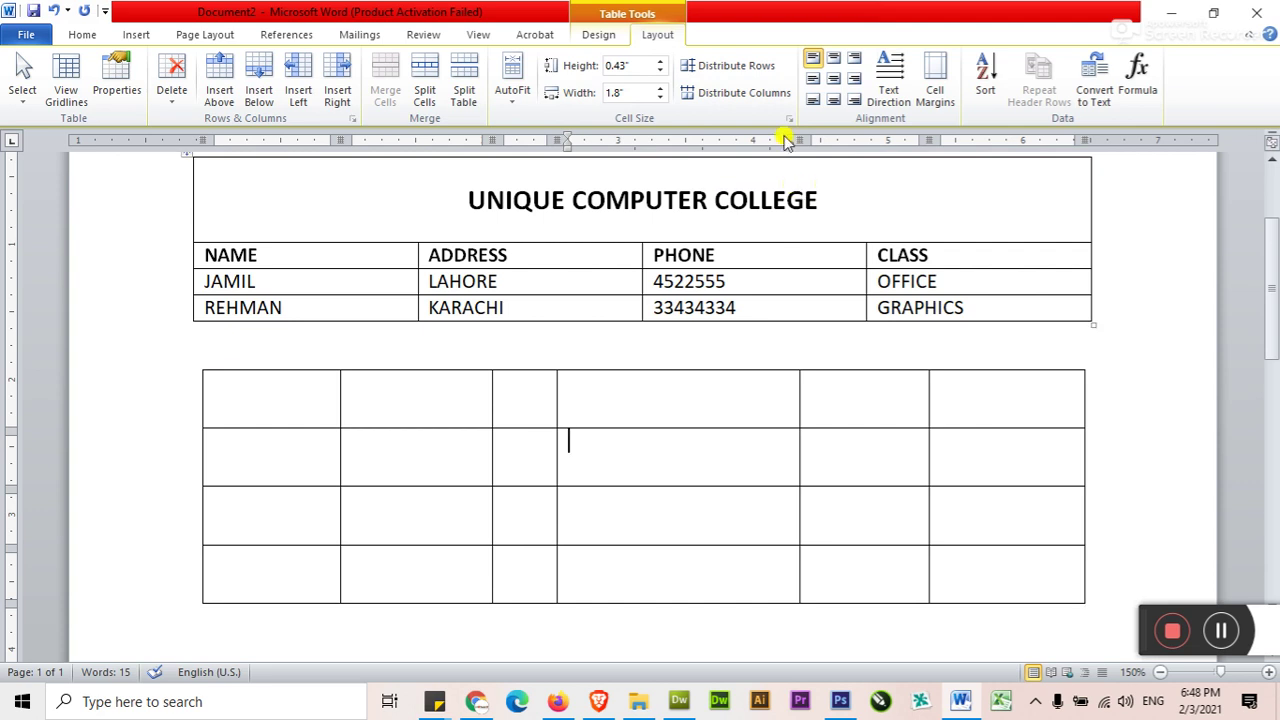
click(747, 92)
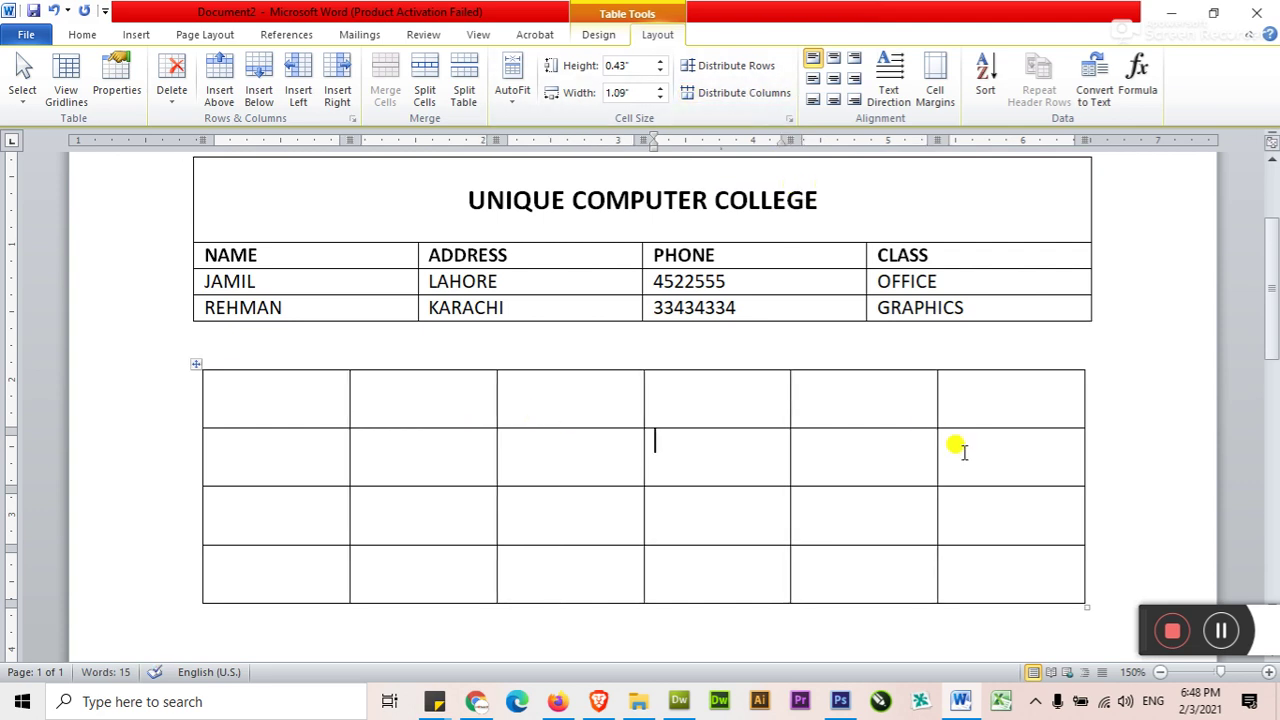
text(123)
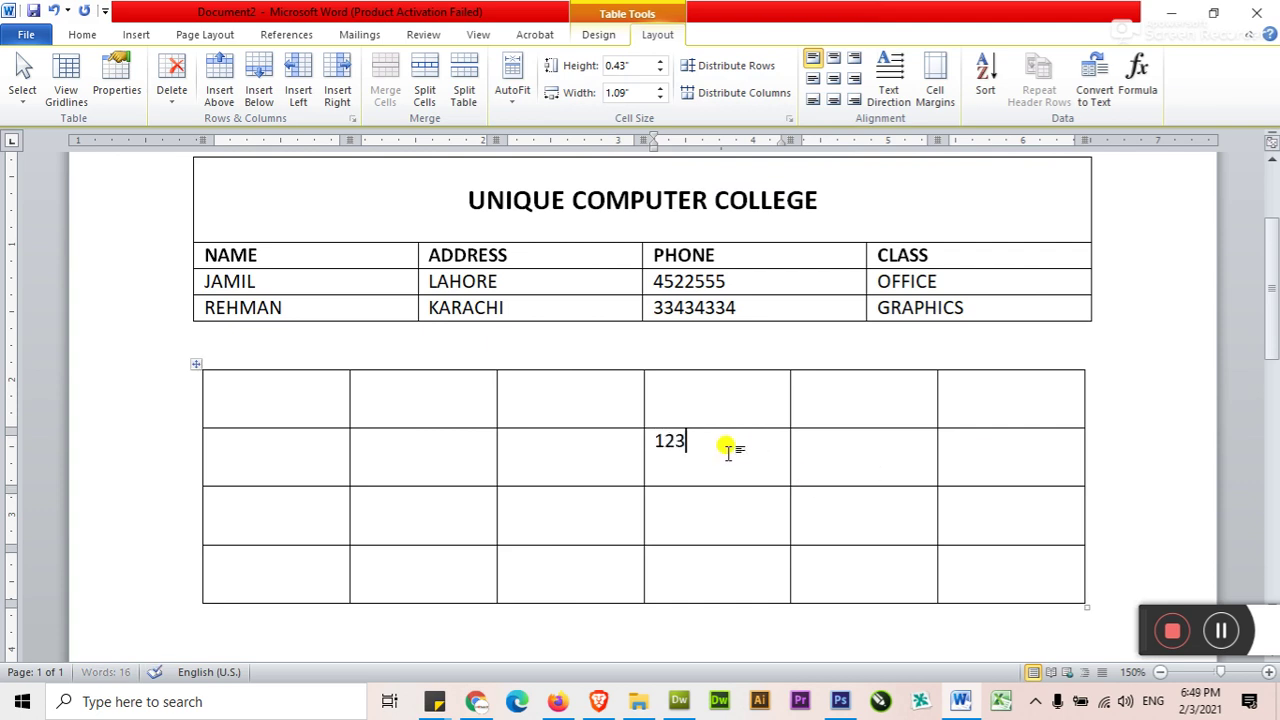
ctrl+scroll(733, 460, up, 2)
ctrl+scroll(730, 455, up, 2)
ctrl+scroll(720, 440, up, 3)
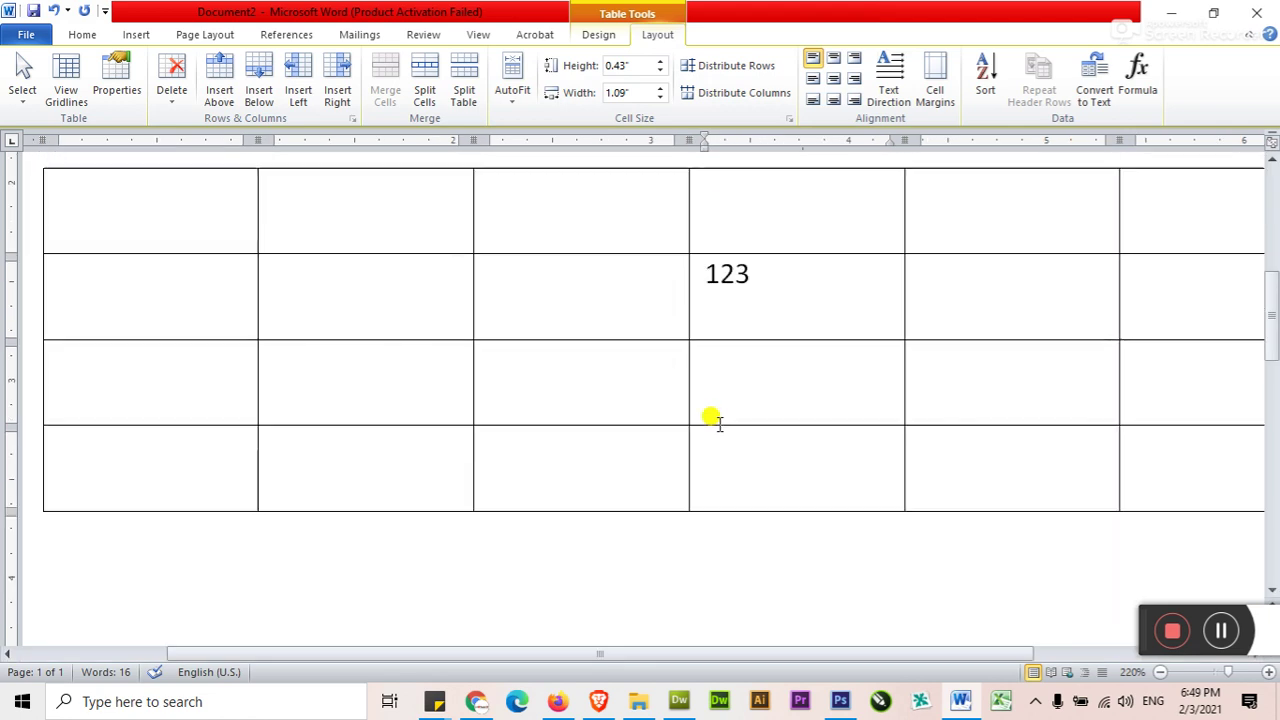
drag(752, 272, 698, 270)
click(795, 283)
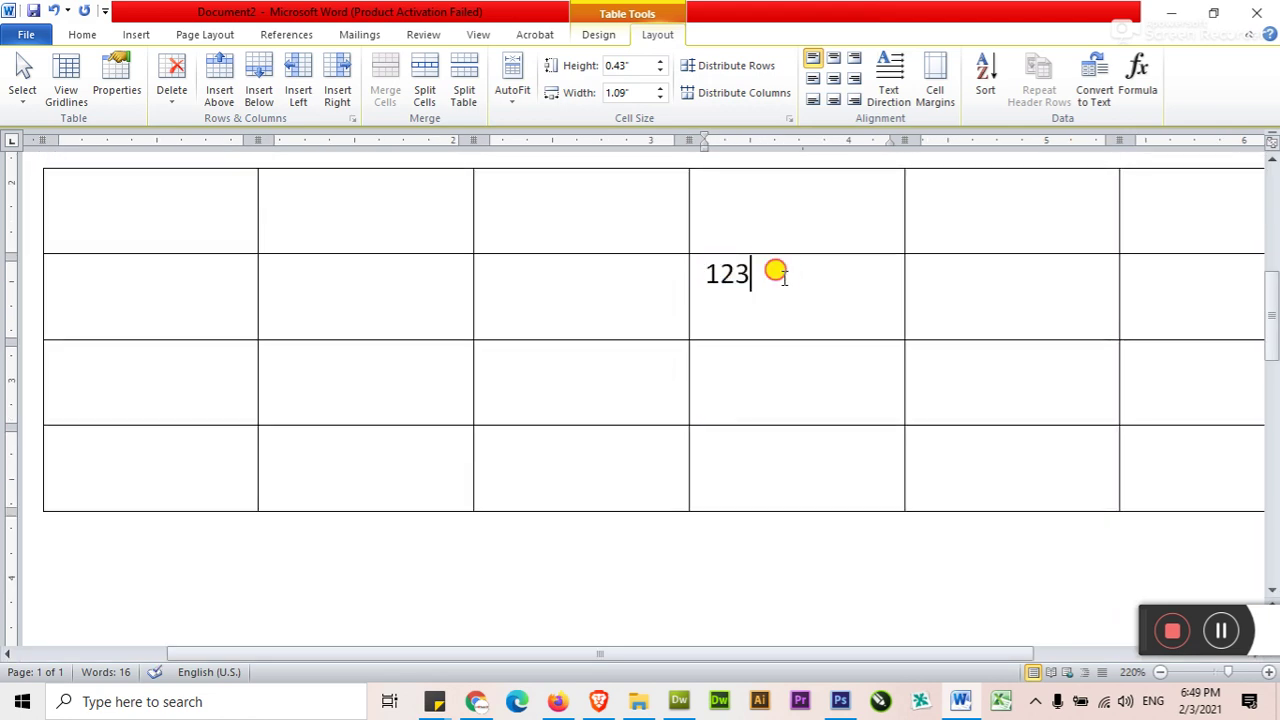
click(690, 265)
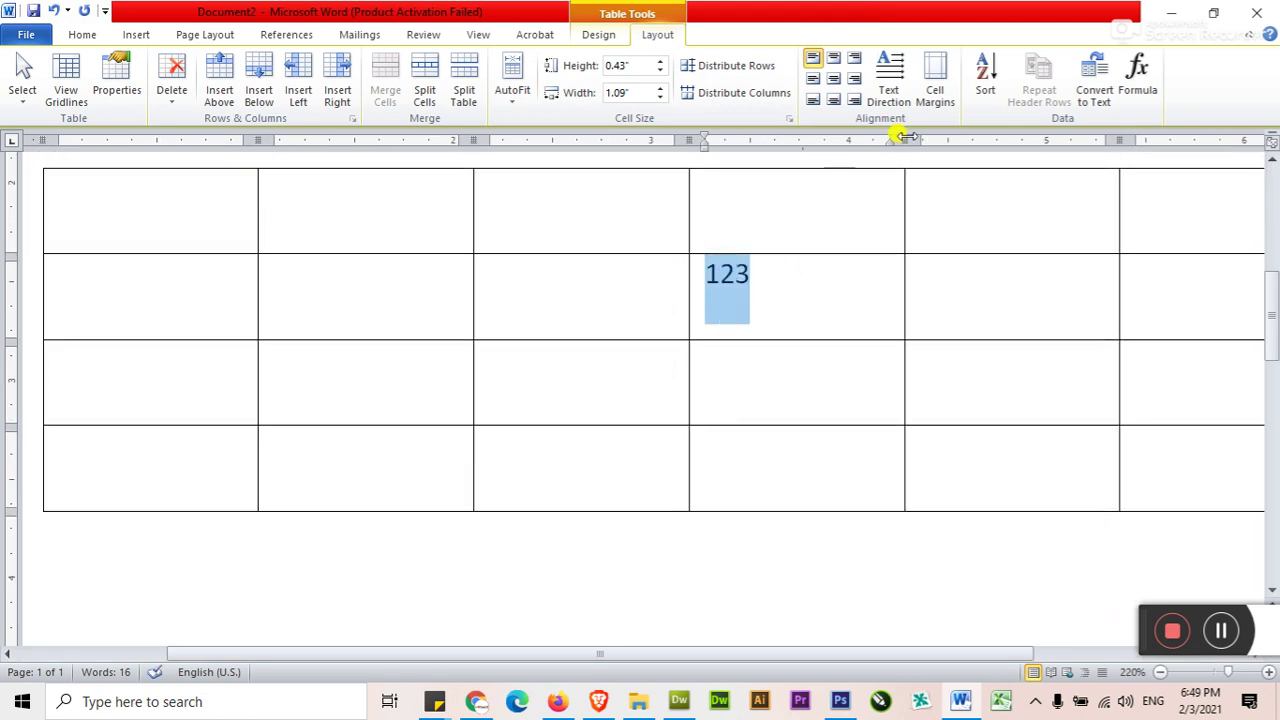
click(890, 90)
click(890, 90)
click(890, 90)
click(890, 90)
click(890, 90)
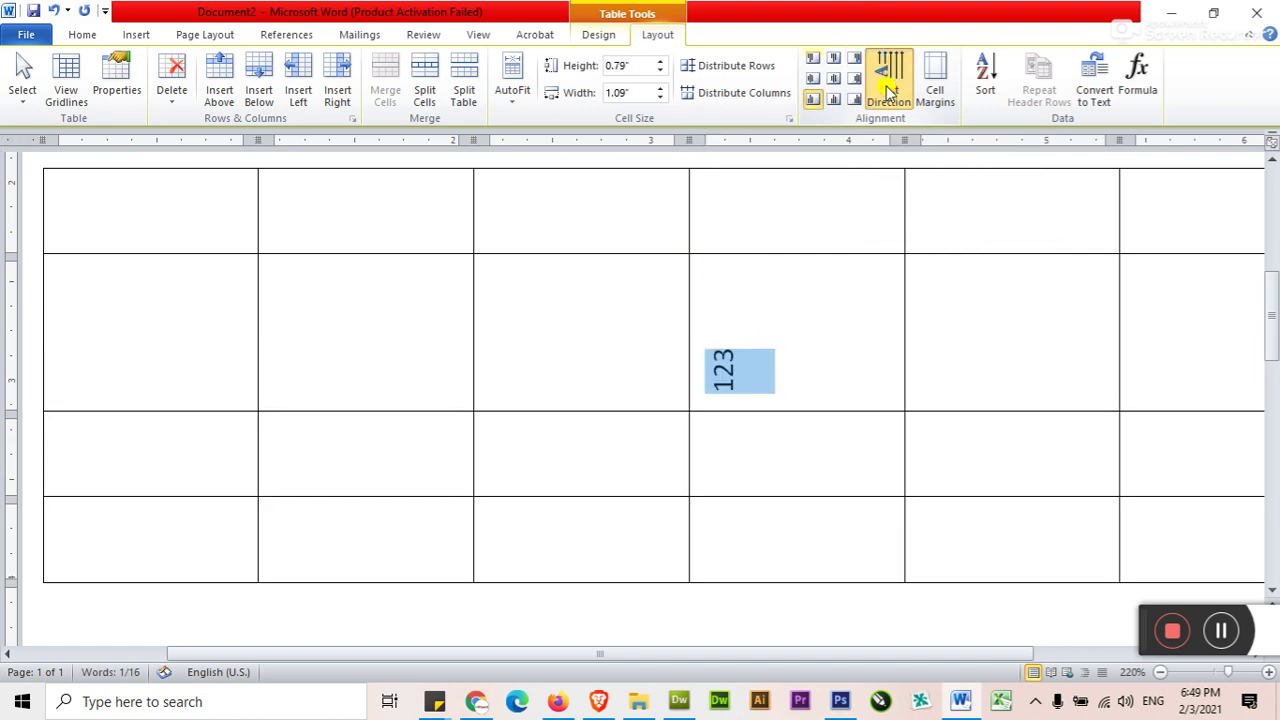
click(890, 90)
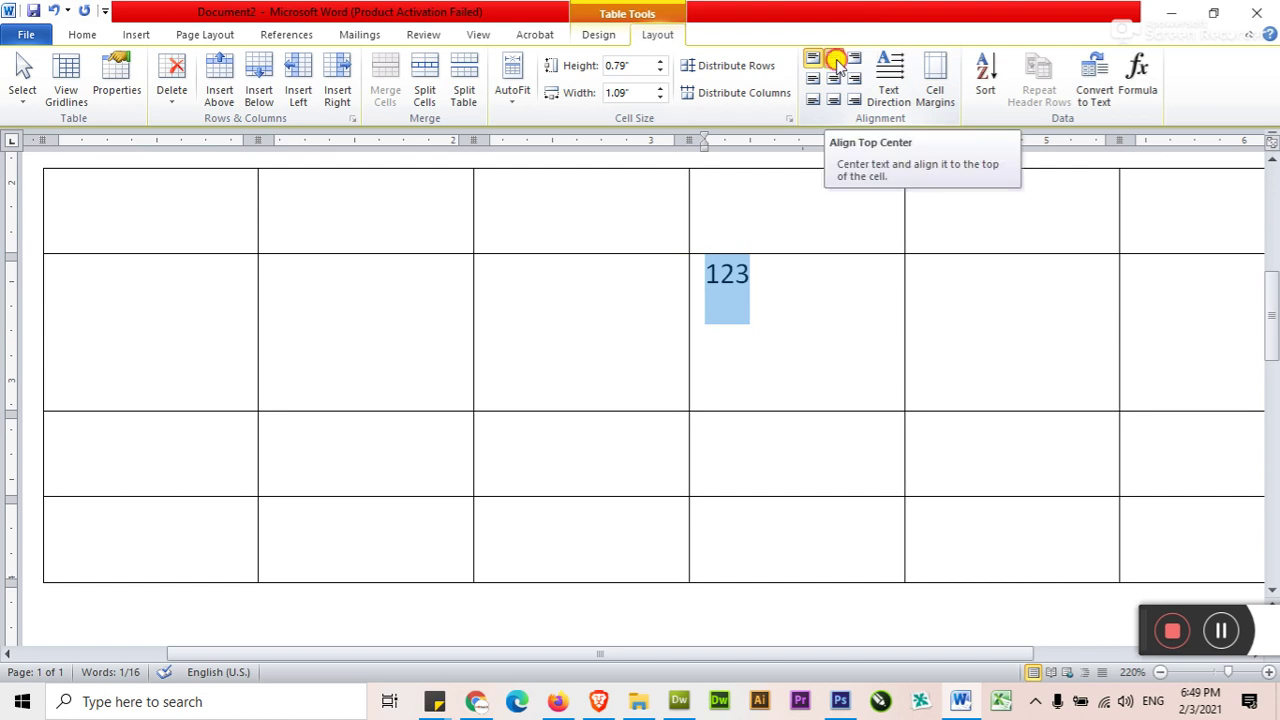
click(838, 62)
click(854, 60)
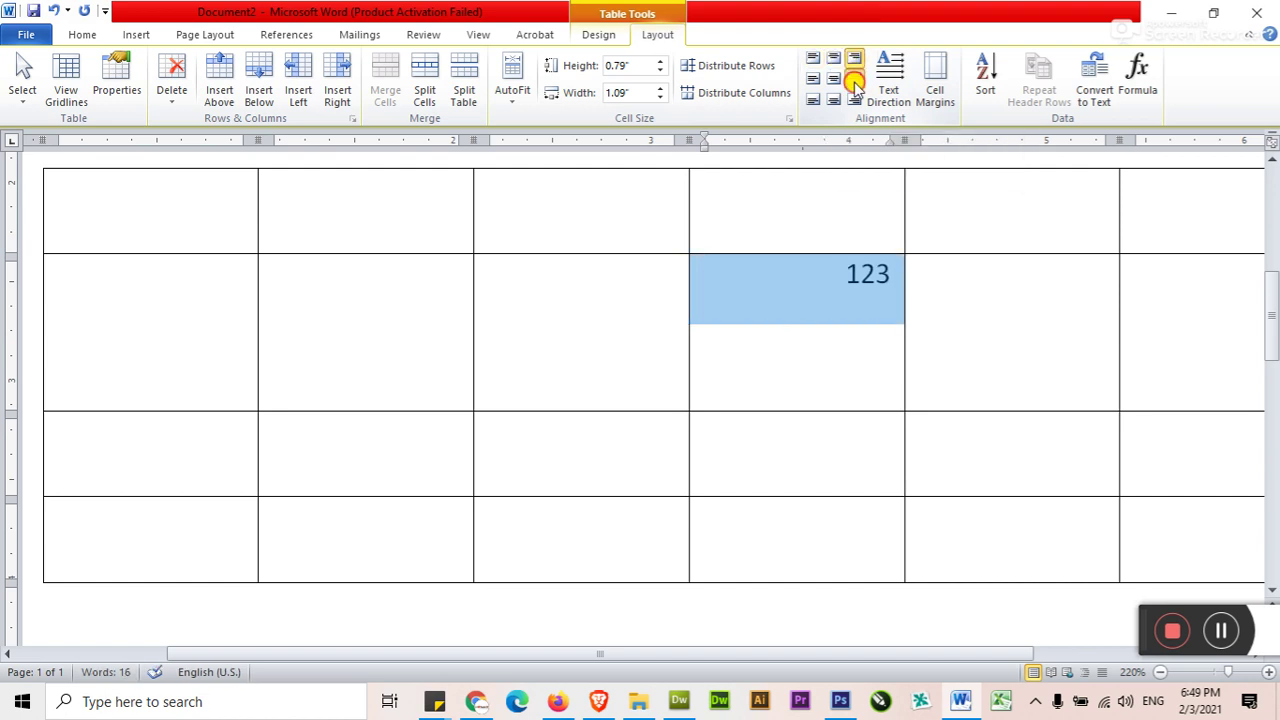
click(854, 80)
click(853, 101)
click(834, 100)
click(812, 101)
click(812, 79)
click(833, 79)
click(830, 60)
click(812, 60)
click(833, 79)
click(833, 60)
click(813, 60)
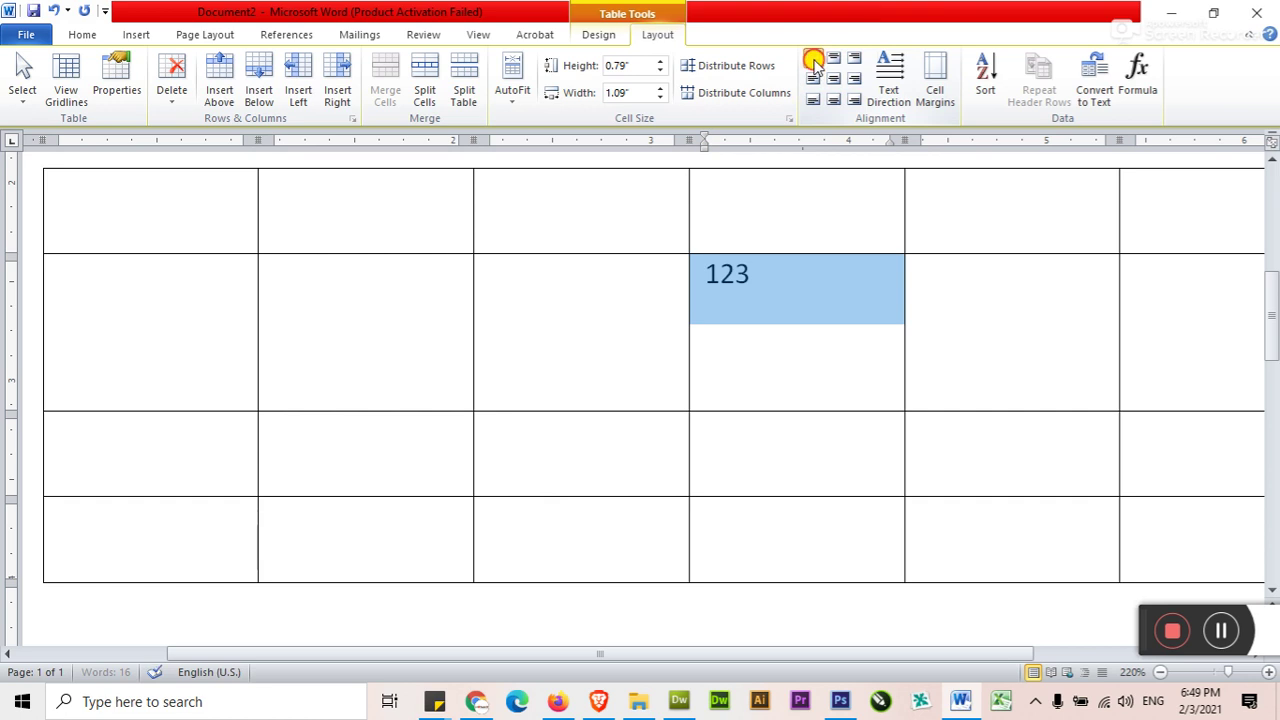
ctrl+scroll(777, 346, down, 2)
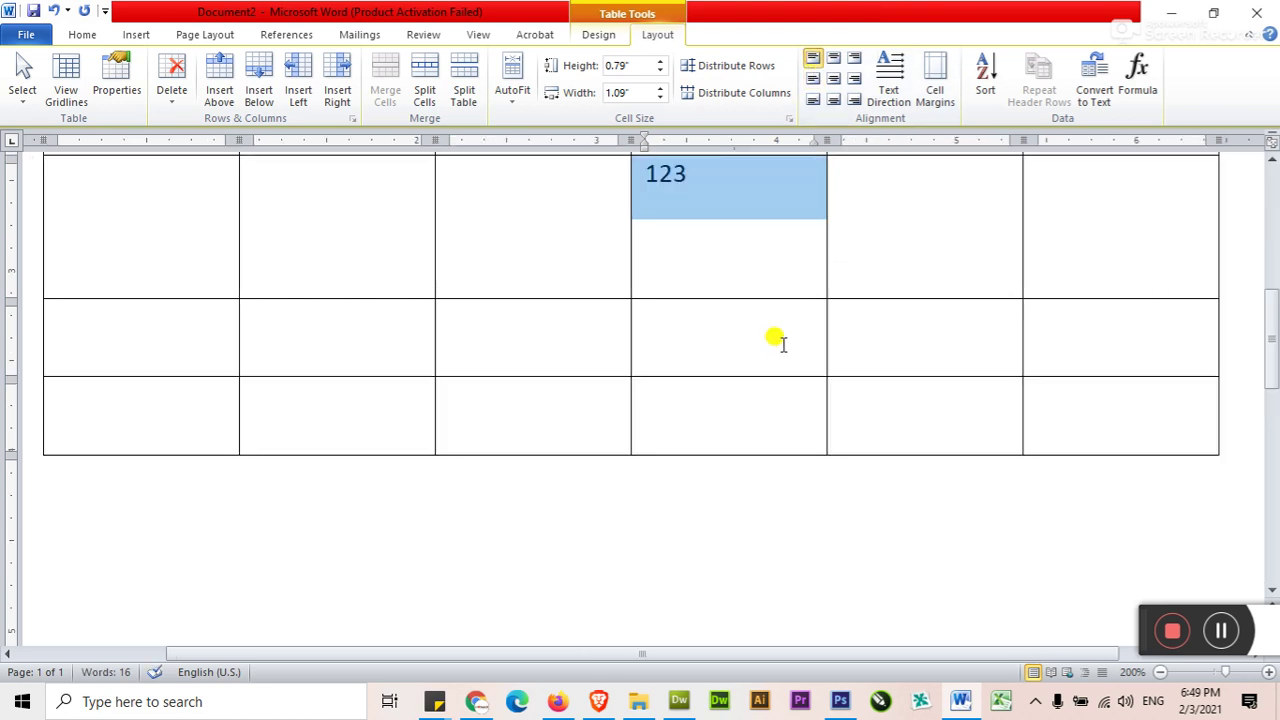
ctrl+scroll(770, 335, down, 3)
ctrl+scroll(763, 351, down, 2)
scroll(560, 371, up, 2)
click(594, 410)
key(Tab)
key(ctrl+e)
key(ctrl+l)
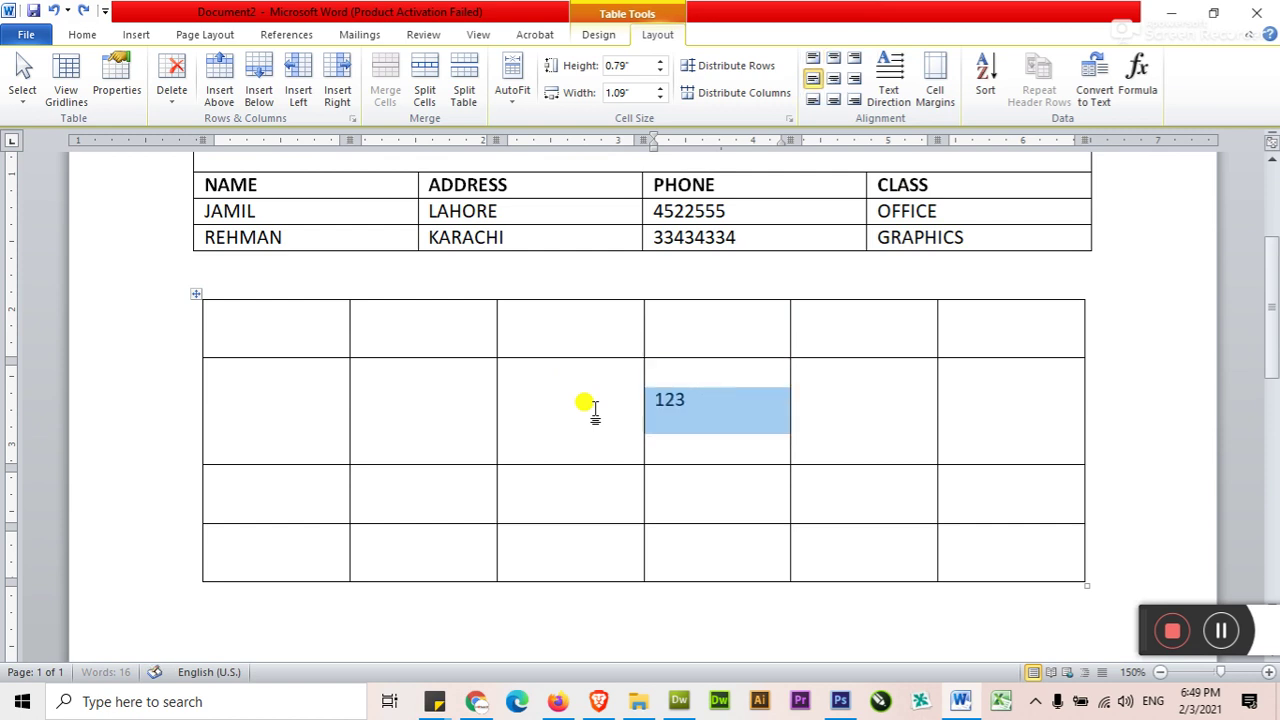
key(ctrl+e)
key(ctrl+r)
key(ctrl+e)
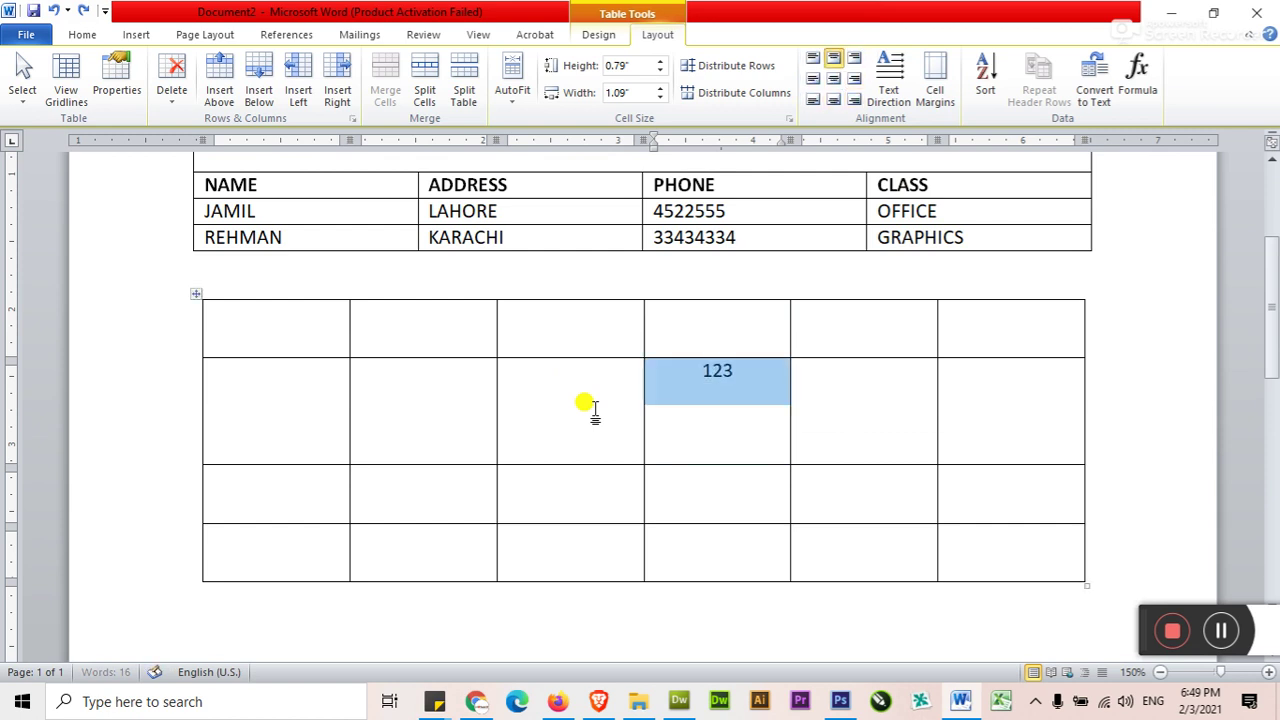
key(ctrl+z)
key(ctrl+z)
key(ctrl+z)
key(ctrl+z)
key(ctrl+z)
key(ctrl+z)
key(ctrl+z)
key(ctrl+z)
key(ctrl+z)
click(560, 376)
click(285, 376)
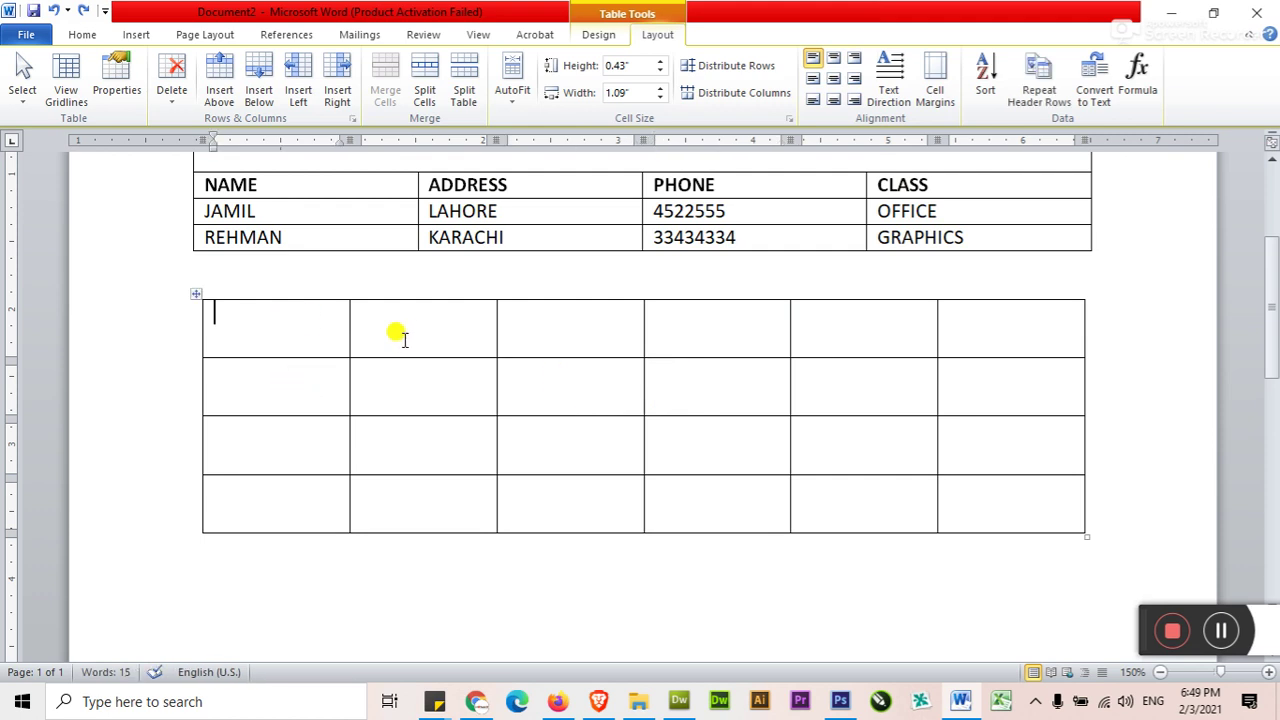
- Type the headings CLASS, ROLL NO., ADDRES, BLOOD, NIC and ROOM across the header row
scroll(404, 338, up, 2)
scroll(330, 430, down, 1)
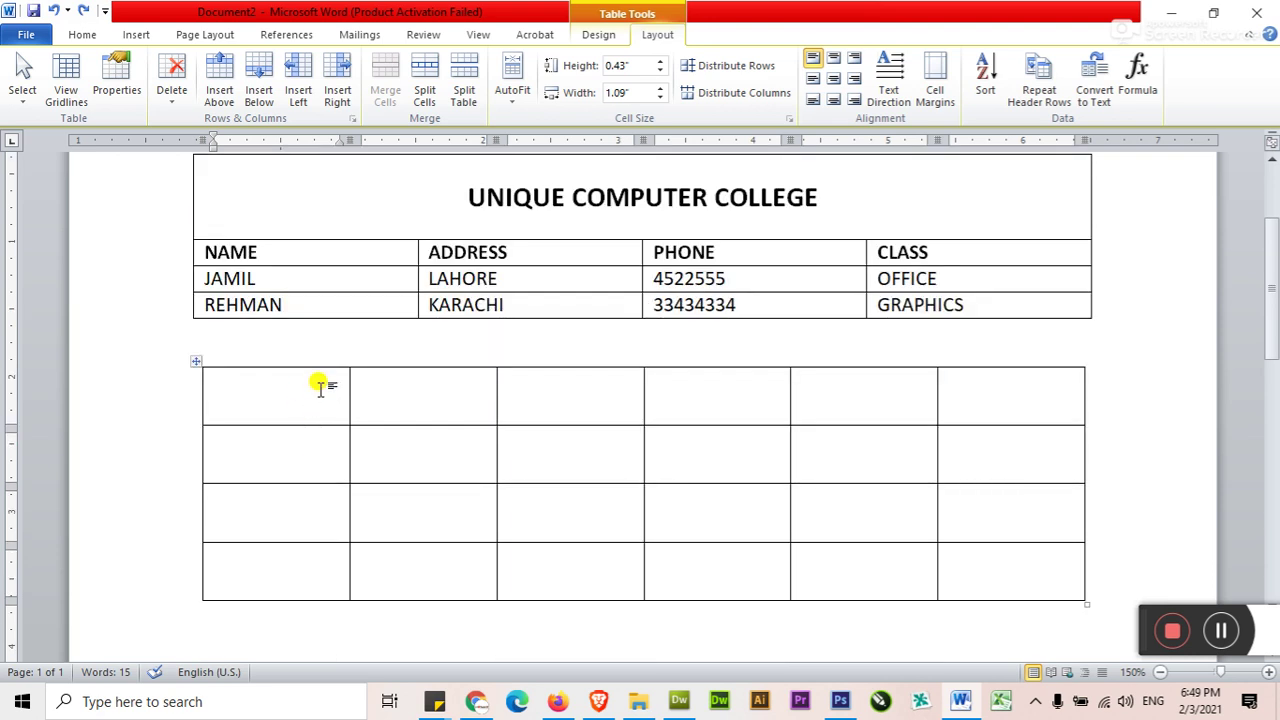
text(CLASS)
key(Tab)
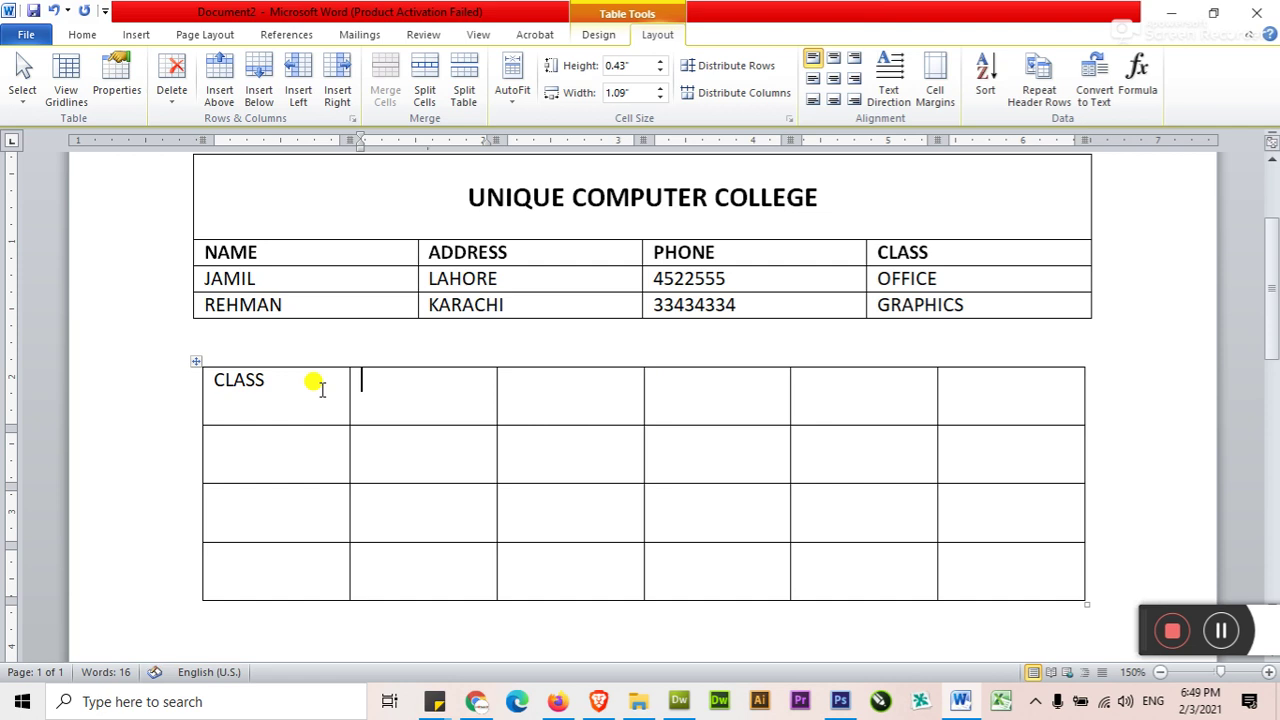
text(ROLL NO.)
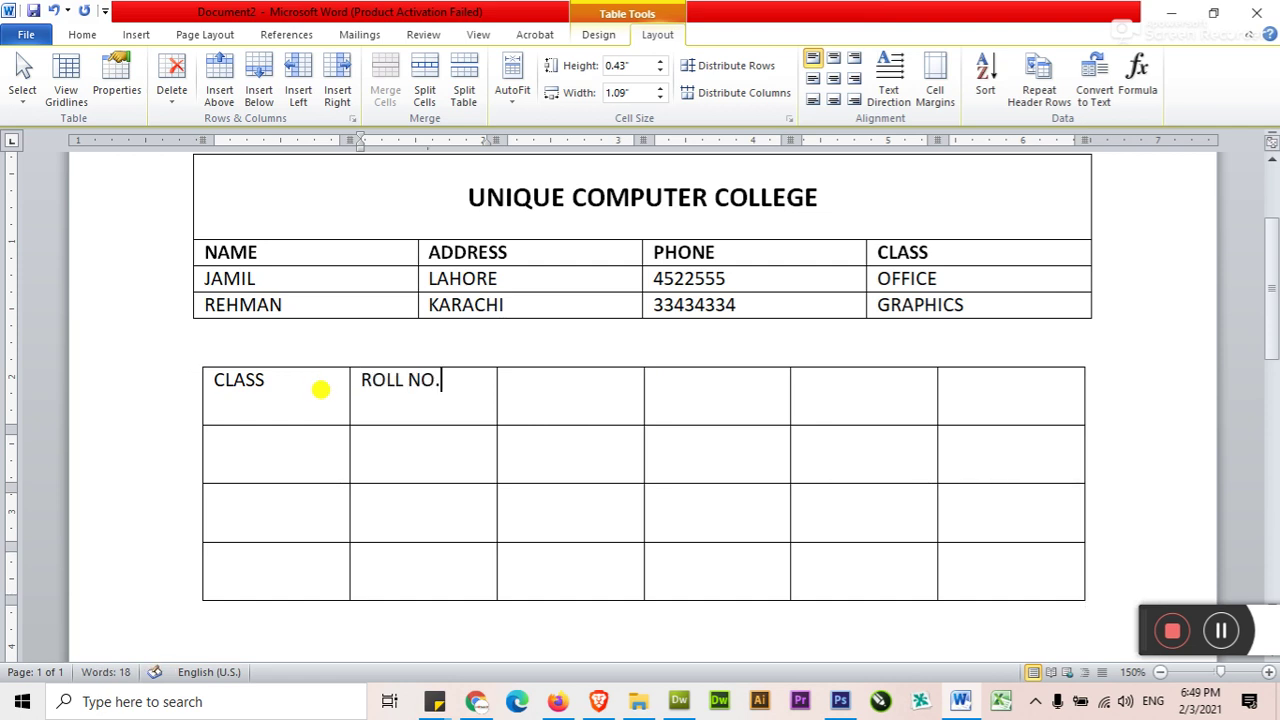
key(Tab)
text(ADDRES)
key(Tab)
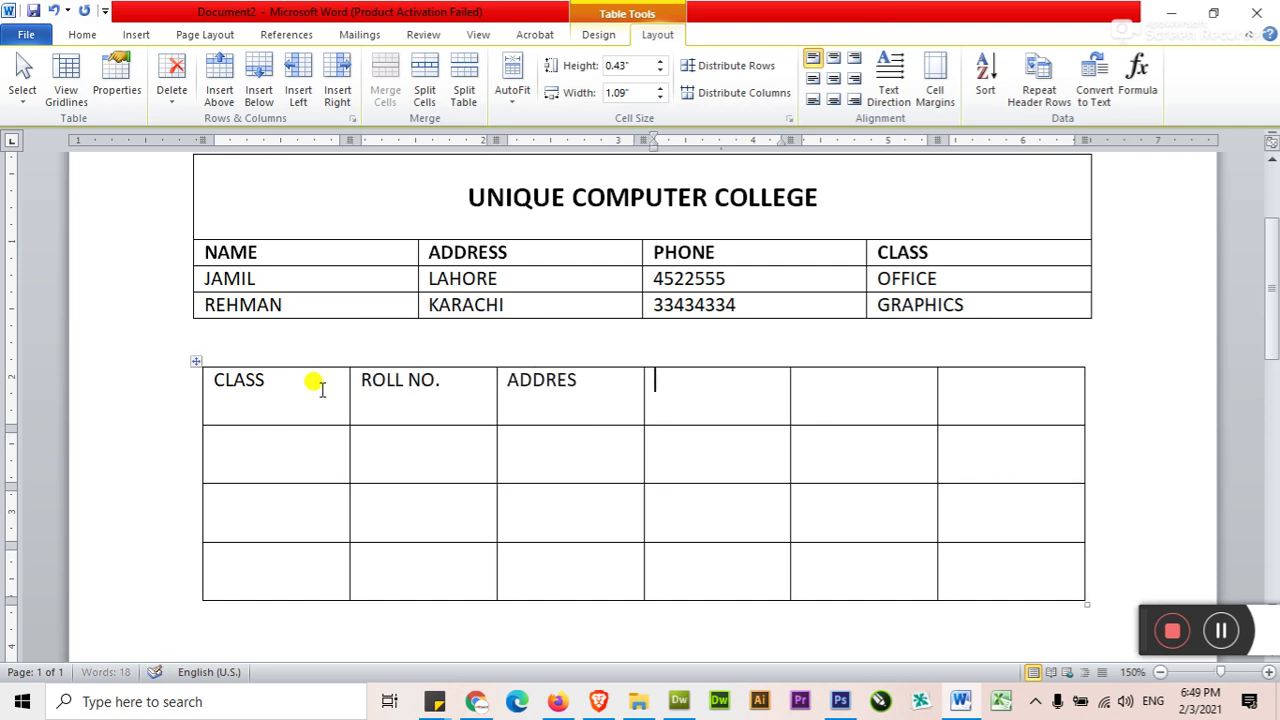
text(BLOOD)
key(Tab)
text(NIC)
key(Tab)
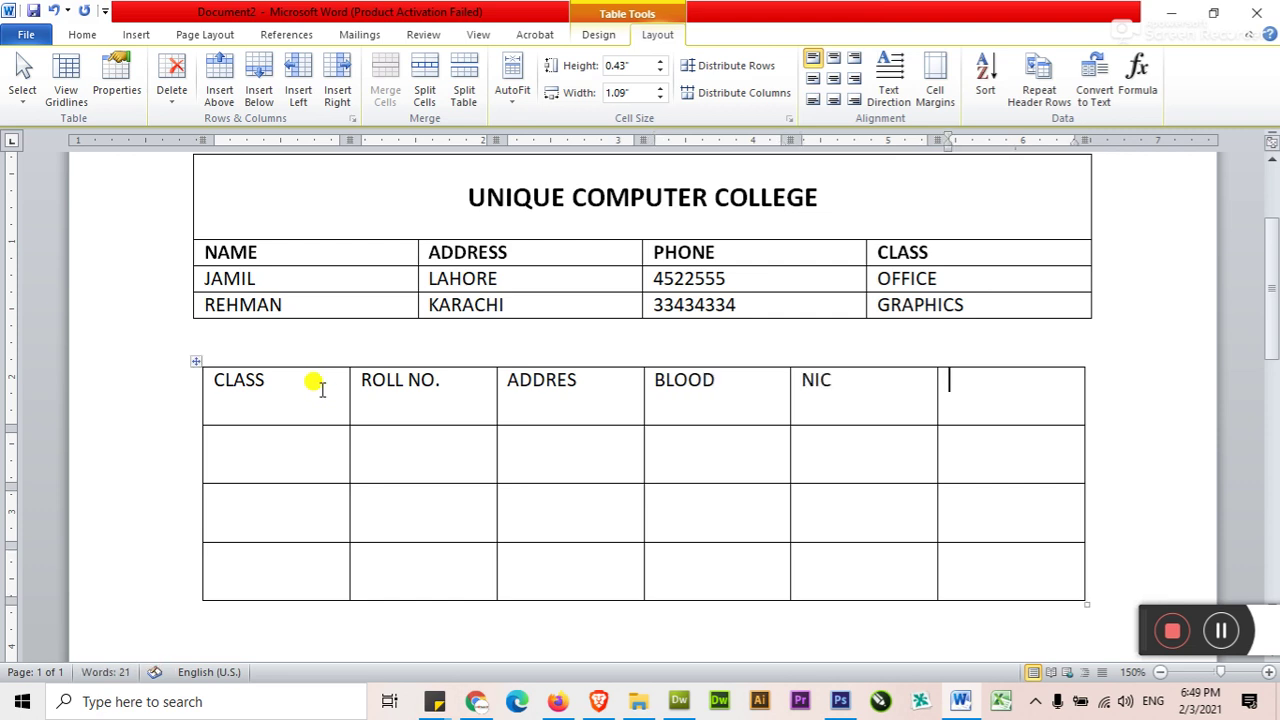
text(ROOM)
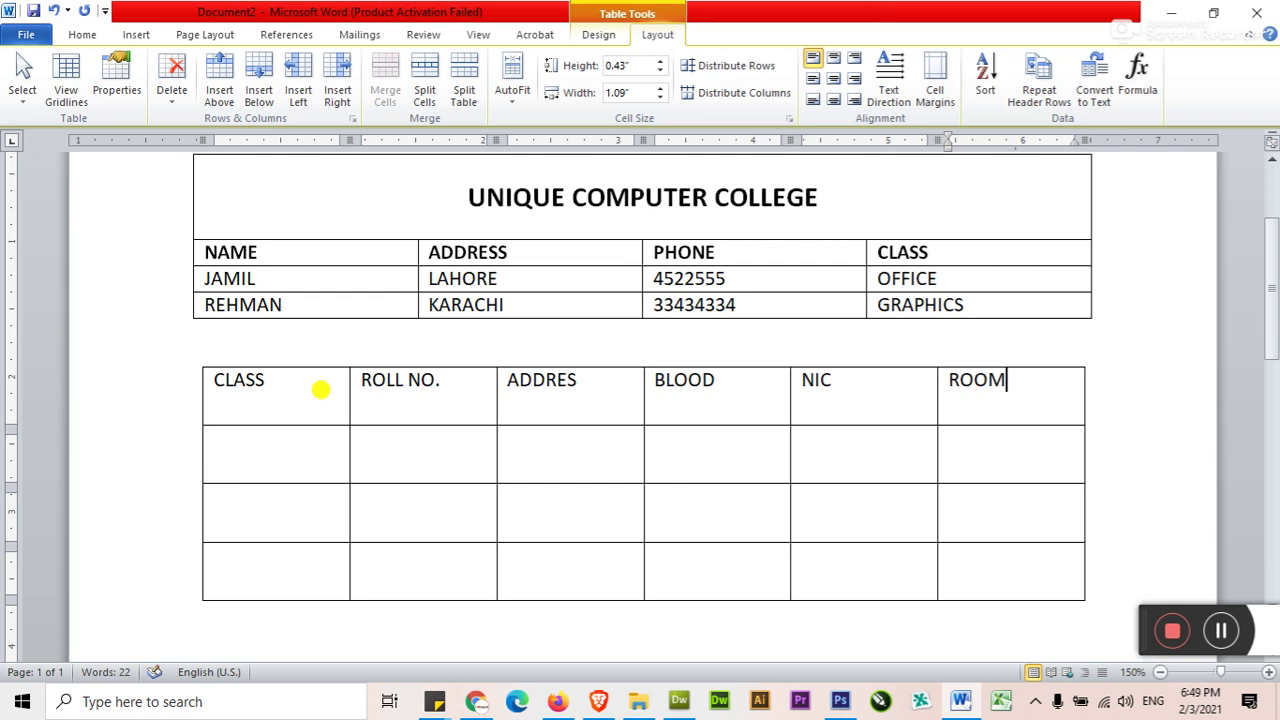
- Correct the third heading from ADDRES to ADDRESS
scroll(320, 389, down, 1)
click(578, 383)
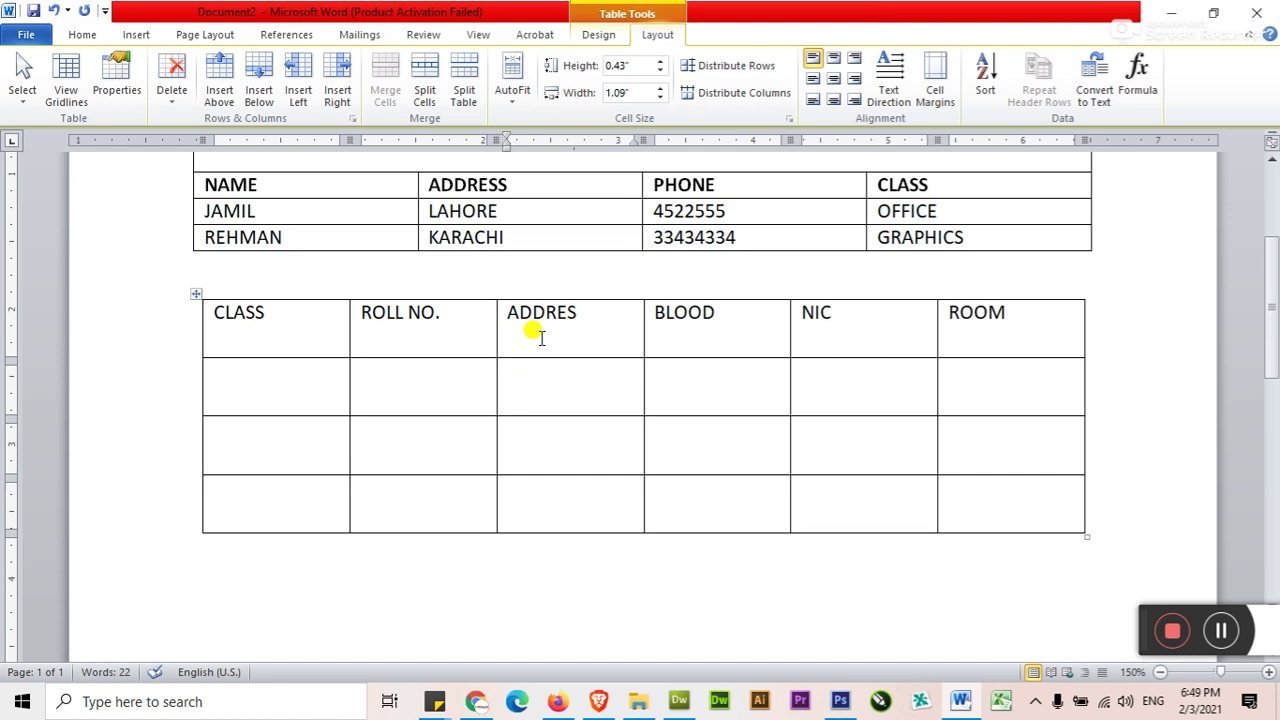
click(577, 314)
text(S)
drag(500, 310, 565, 300)
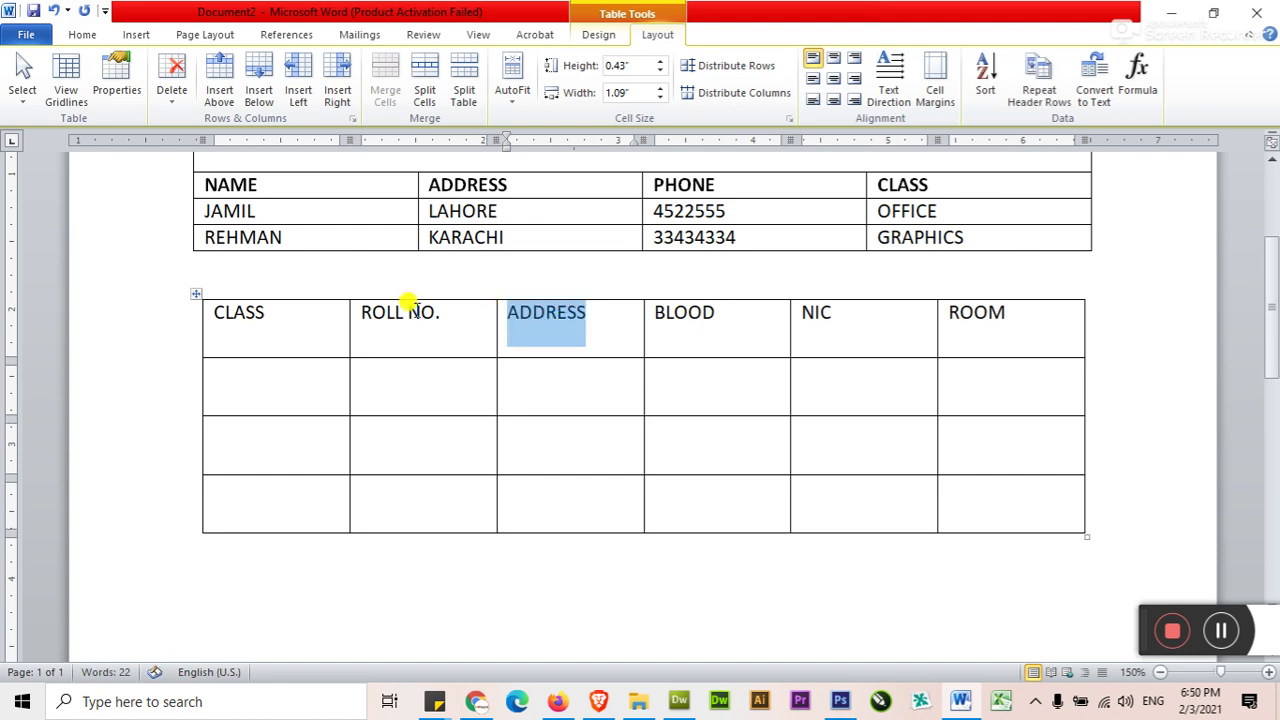
drag(357, 304, 443, 300)
click(421, 312)
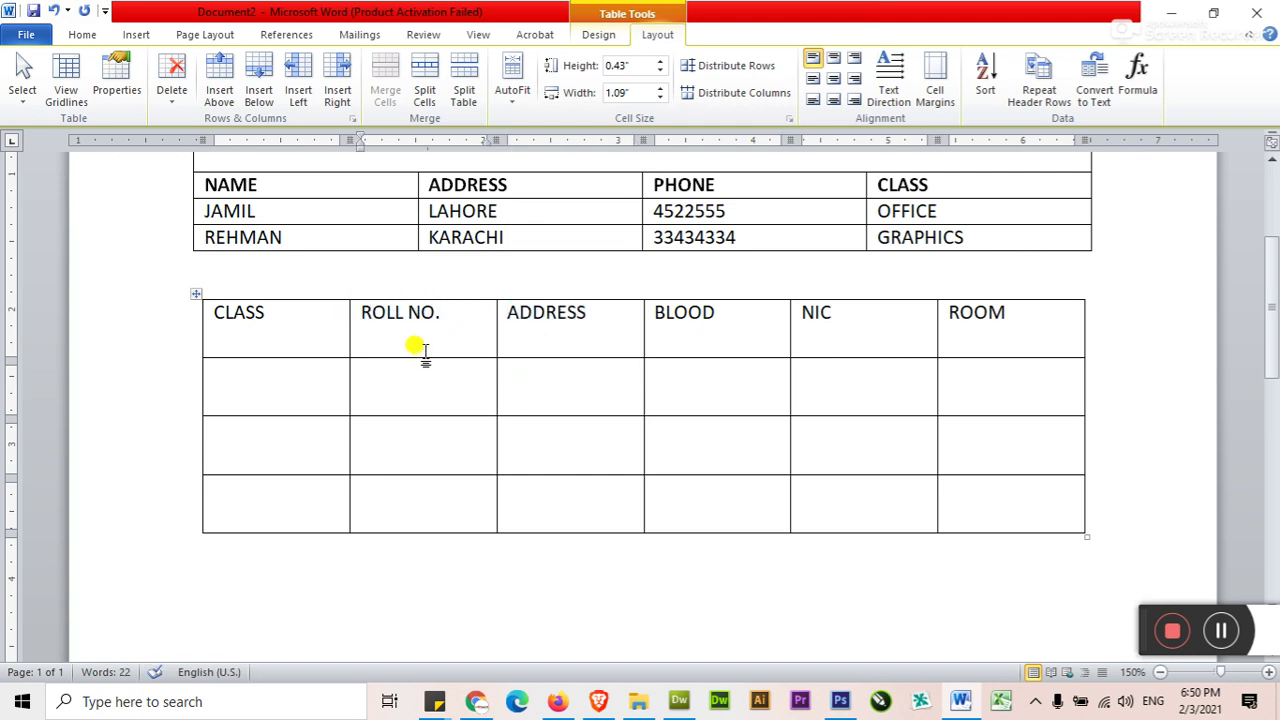
- Apply AutoFit Contents, then try AutoFit Window on the lower table
click(553, 366)
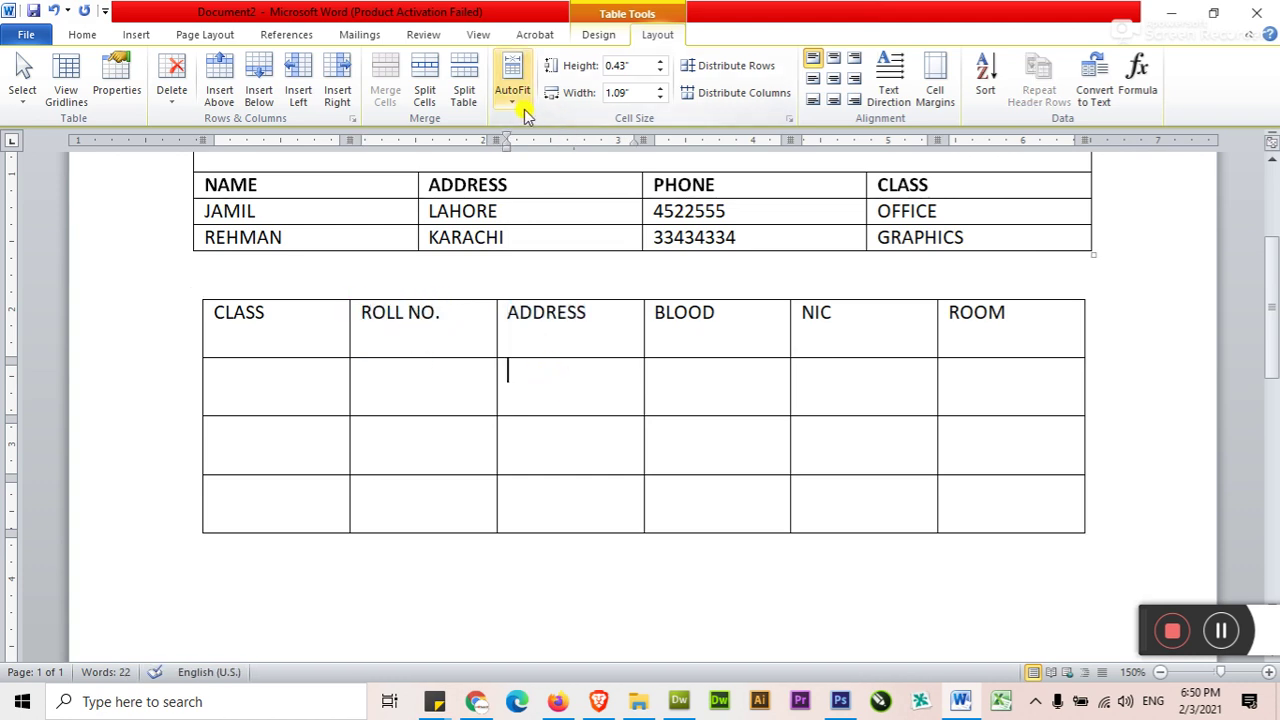
click(512, 105)
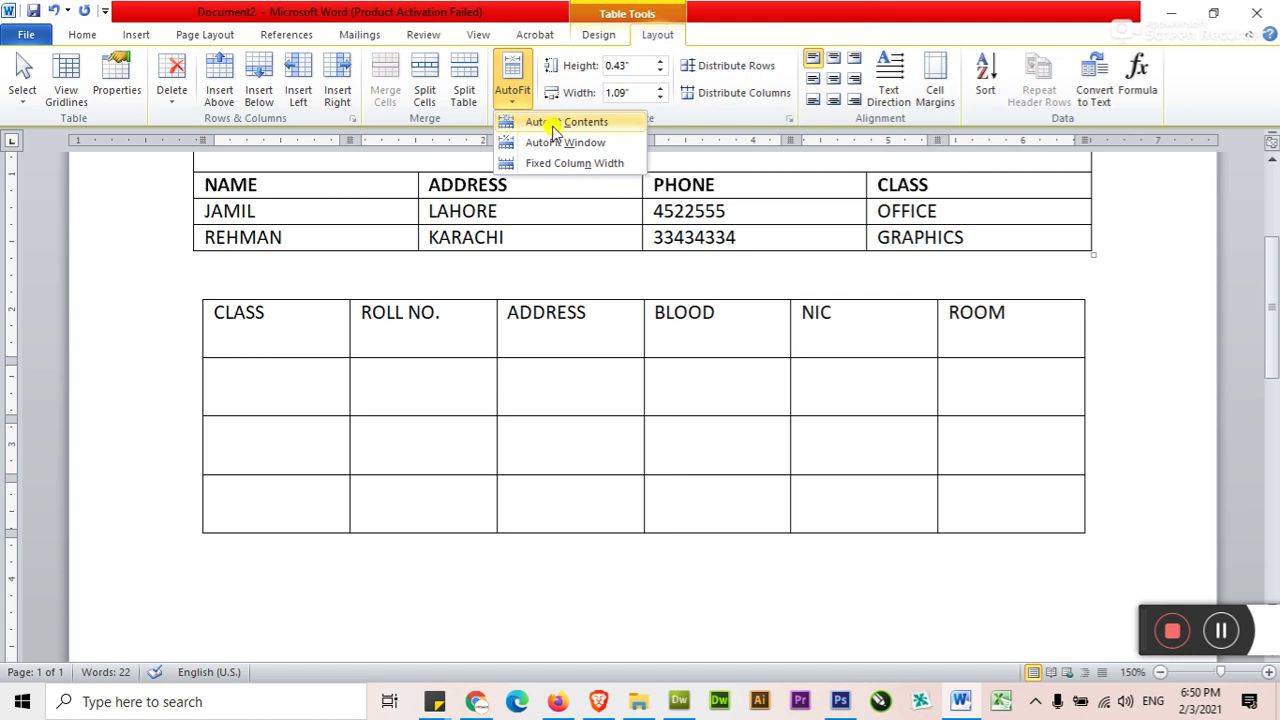
click(553, 124)
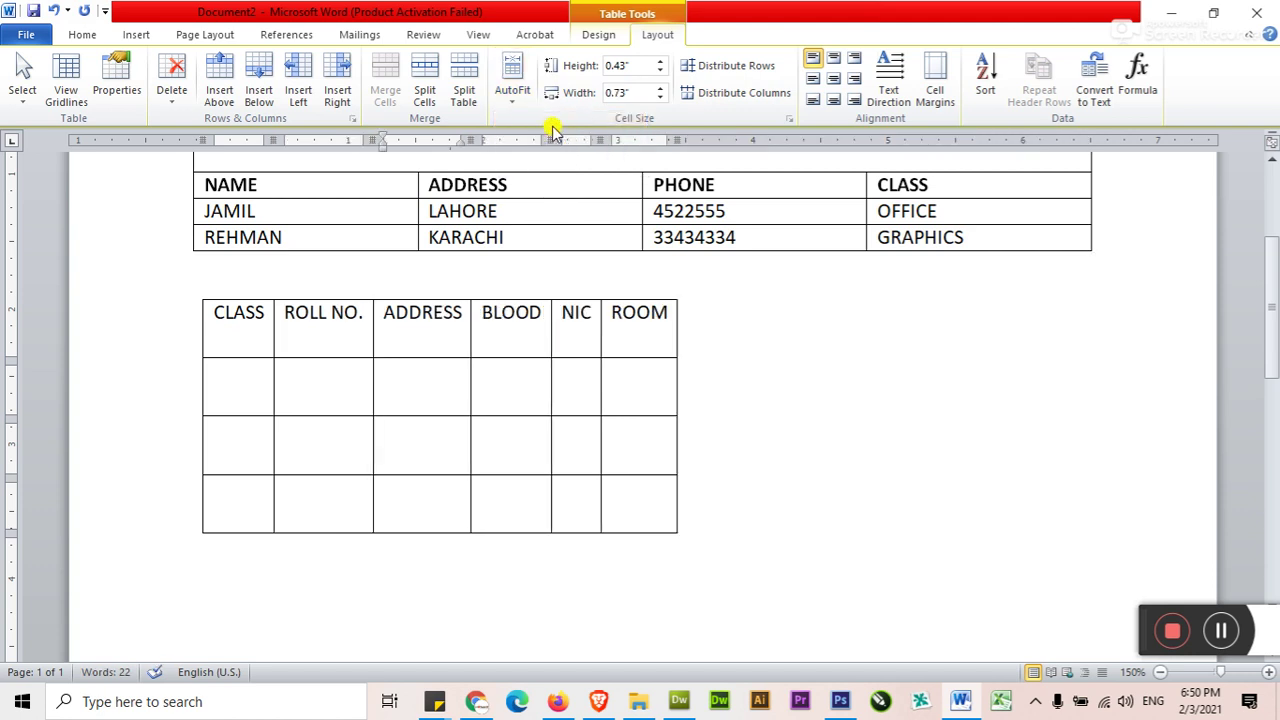
click(513, 100)
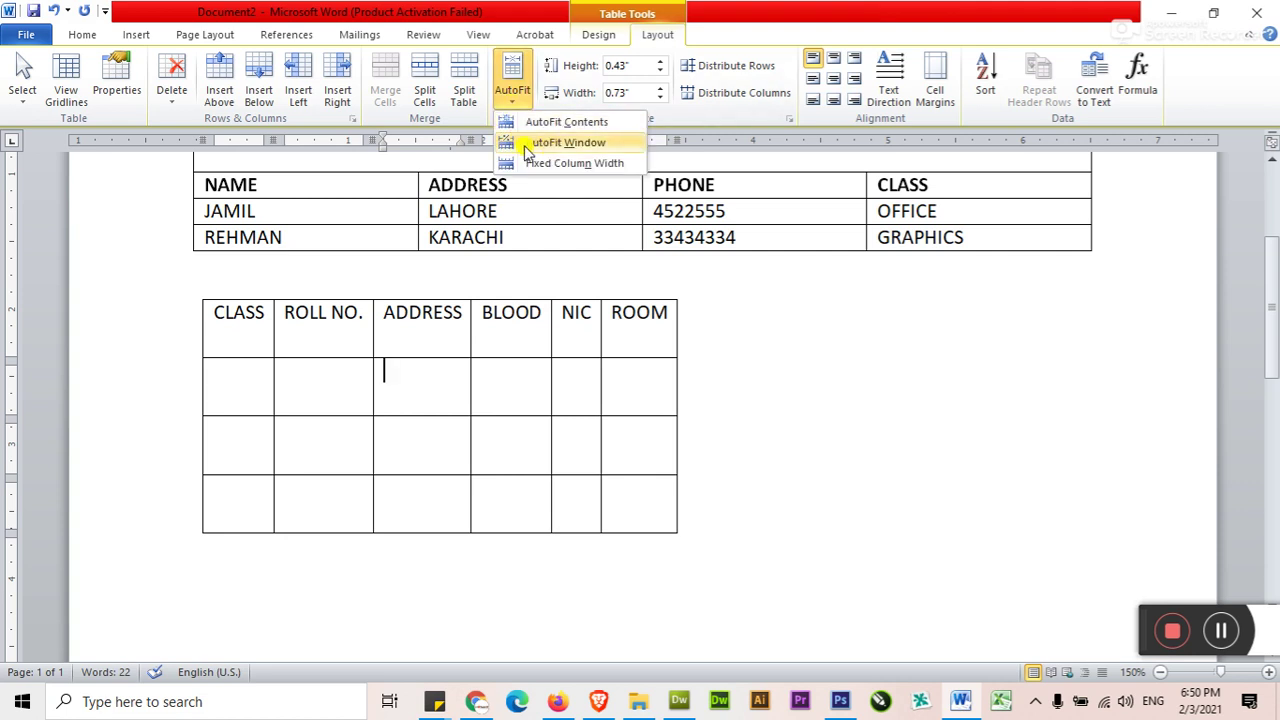
click(540, 145)
- Reapply AutoFit Contents and type 'la pakistan' in the second-row ADDRESS cell
click(512, 95)
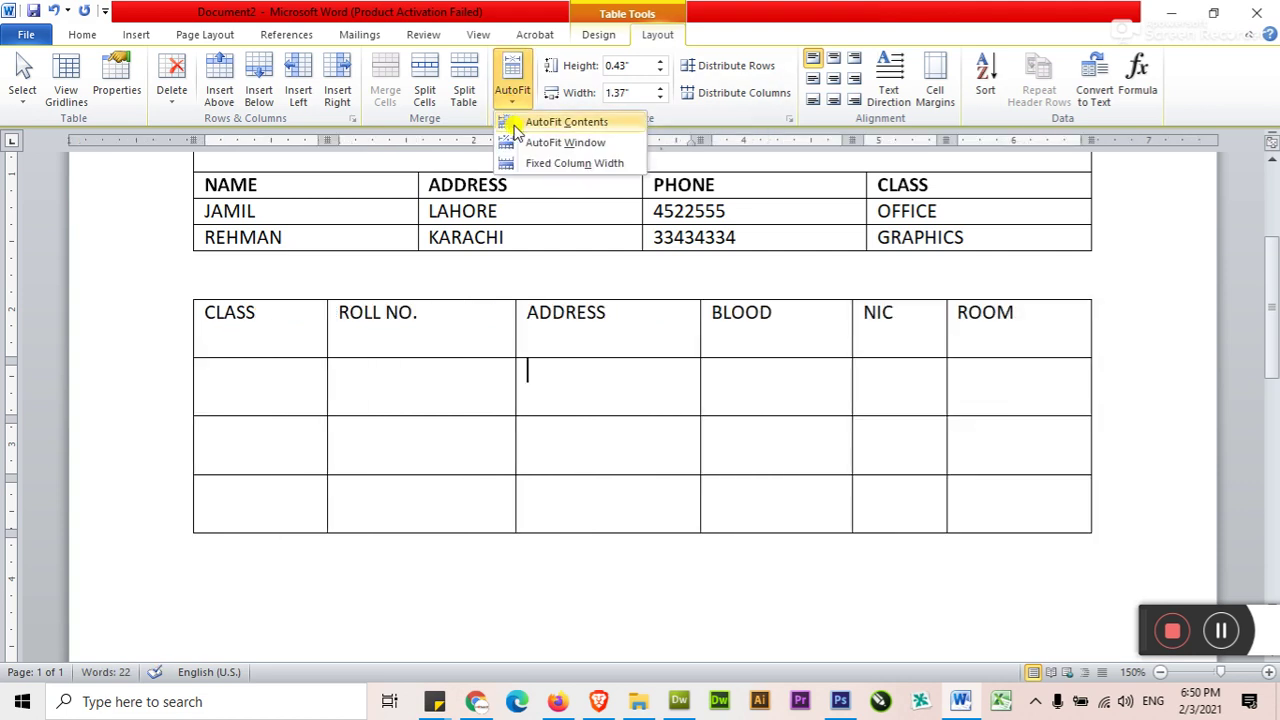
click(515, 125)
click(515, 128)
click(375, 370)
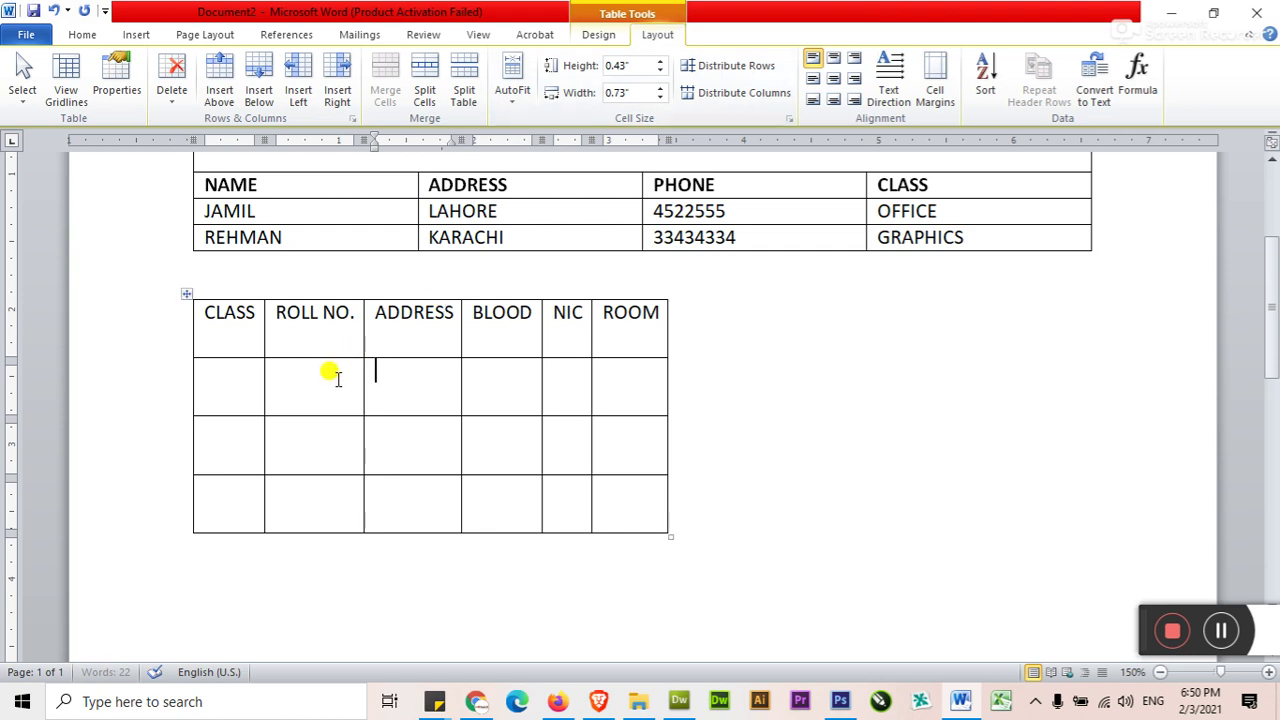
text(lah)
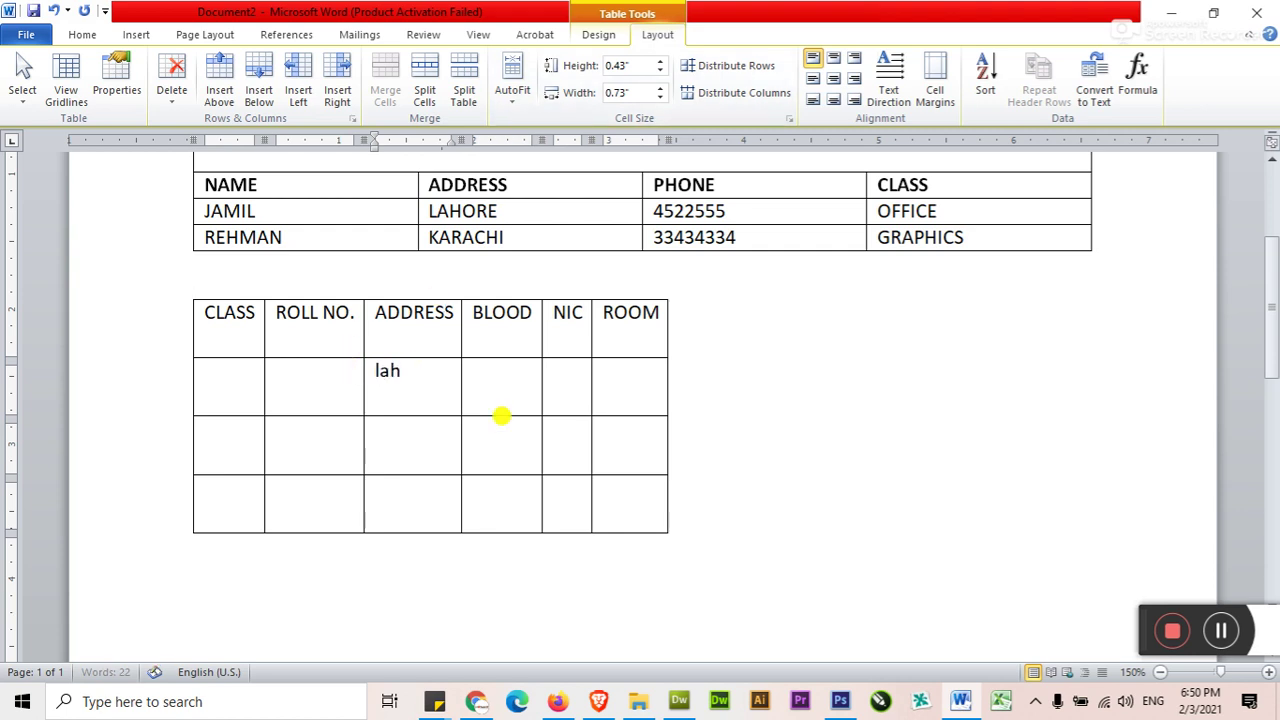
text( pakistan)
- Capitalise Pakistan in the ADDRESS cell and delete the stray test text after it
click(438, 380)
key(Delete)
text(P)
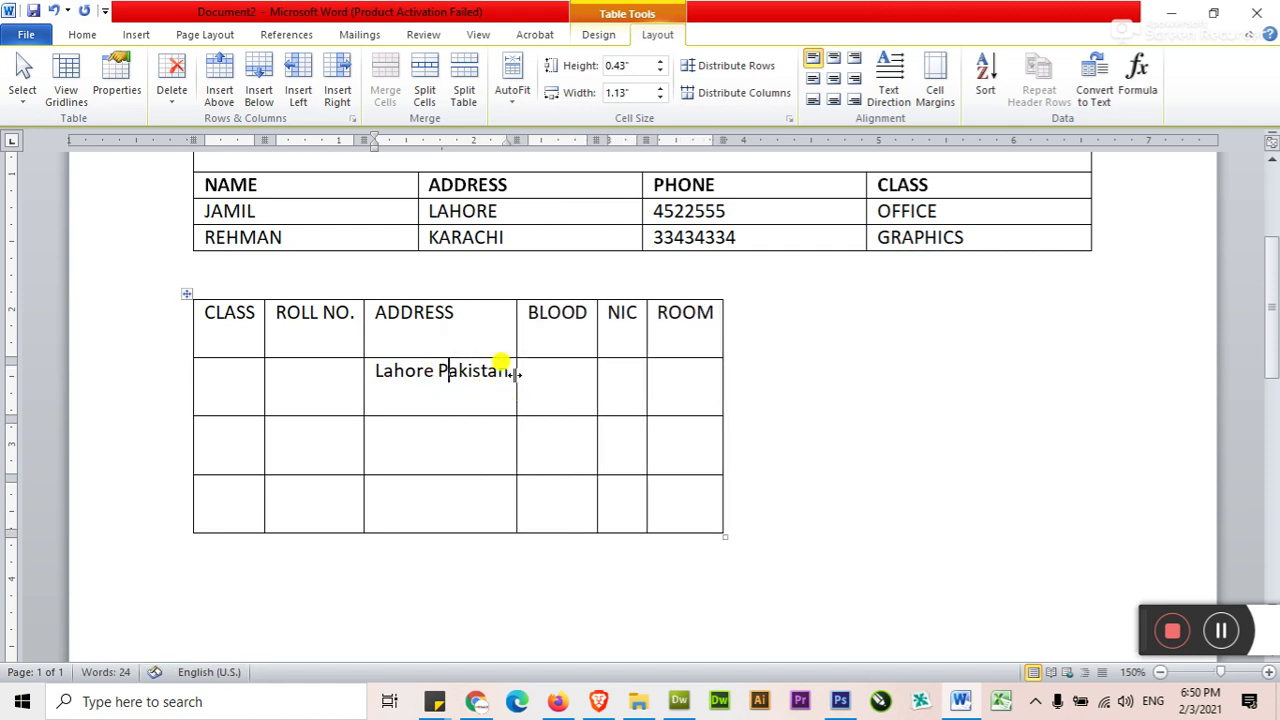
click(514, 371)
text(d)
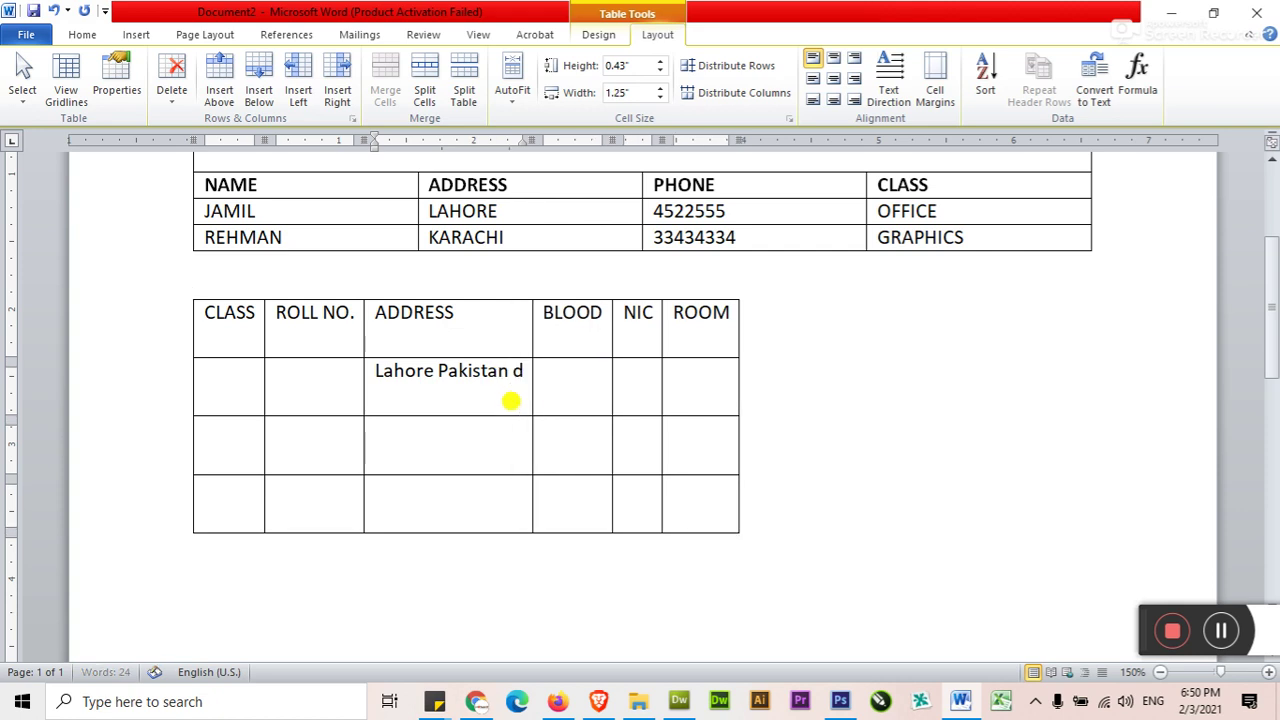
text(fdfdfdddf ddf df)
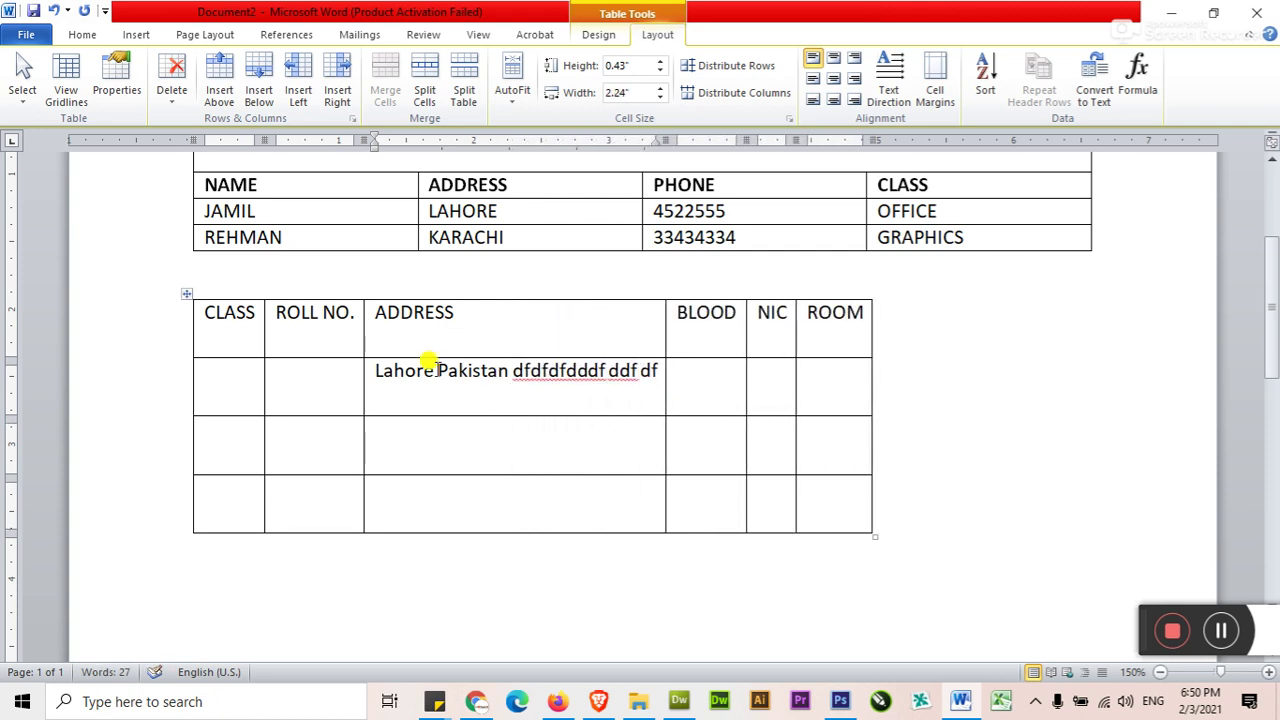
mouse_move(510, 370)
mouse_down()
mouse_move(651, 366)
mouse_move(514, 363)
mouse_up()
click(651, 366)
click(555, 412)
key(BackSpace)
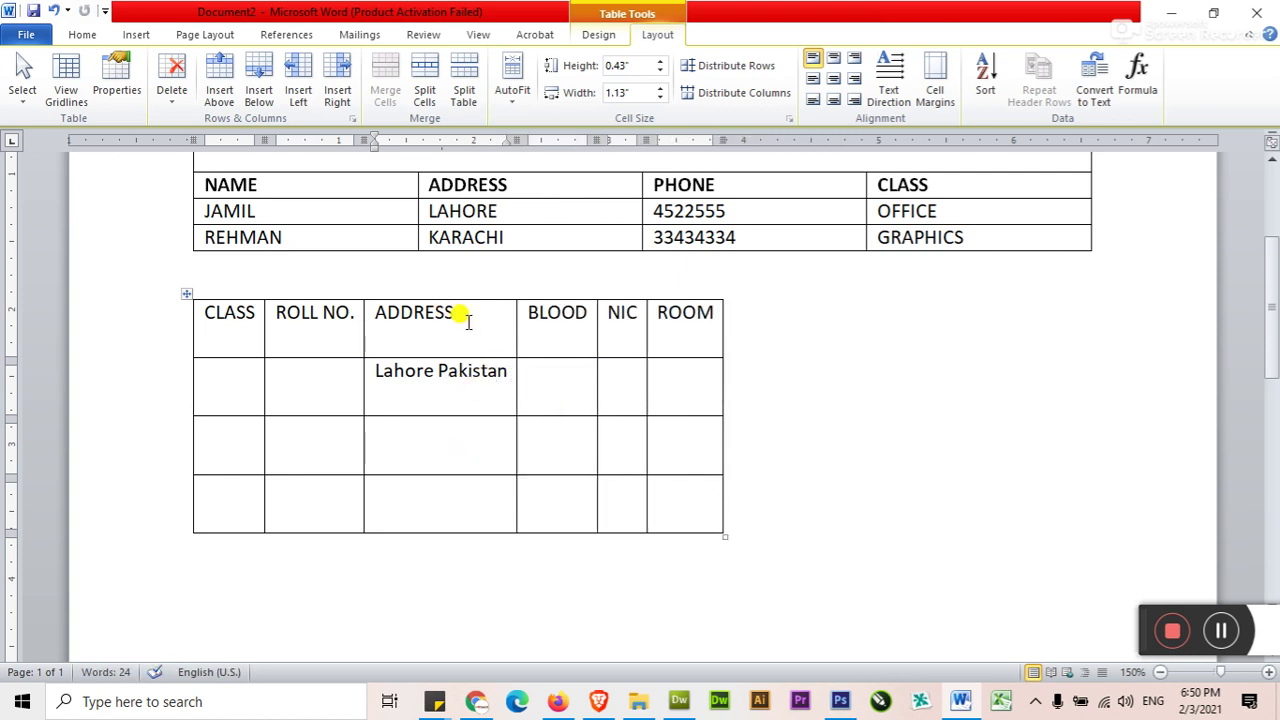
- Set AutoFit to Fixed Column Width, test wrapping with filler text, then delete it
click(510, 95)
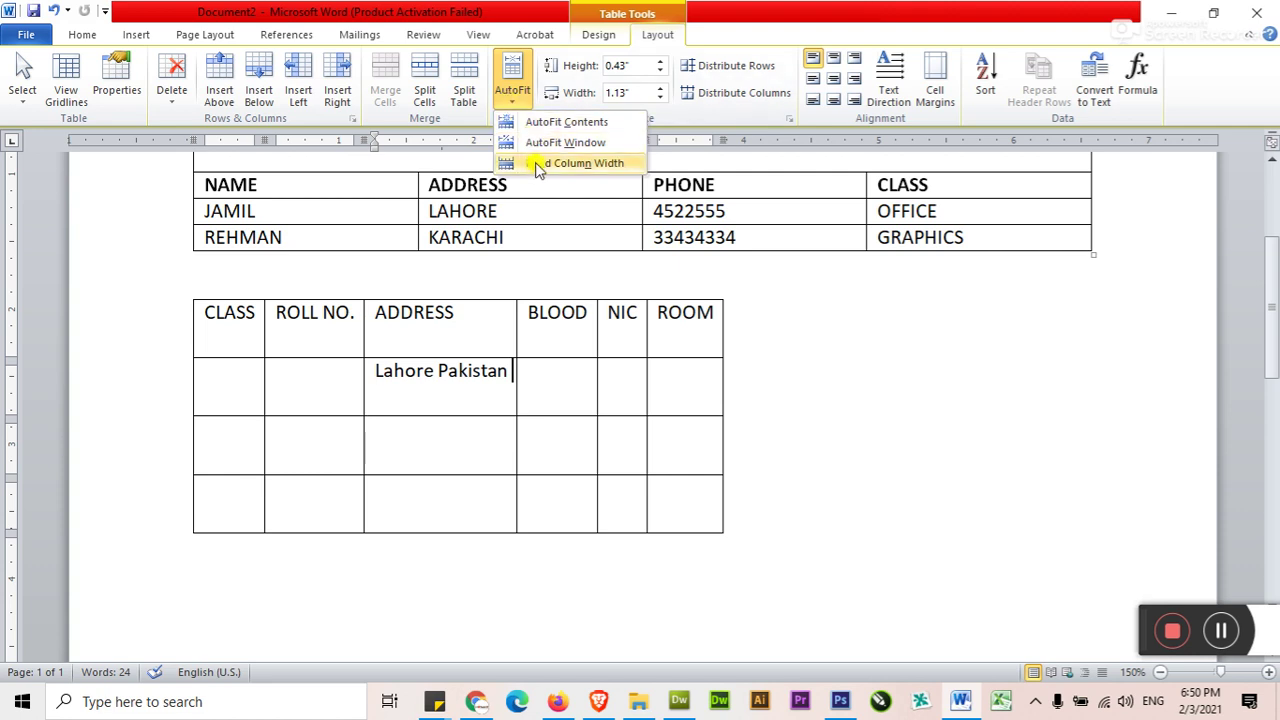
click(594, 164)
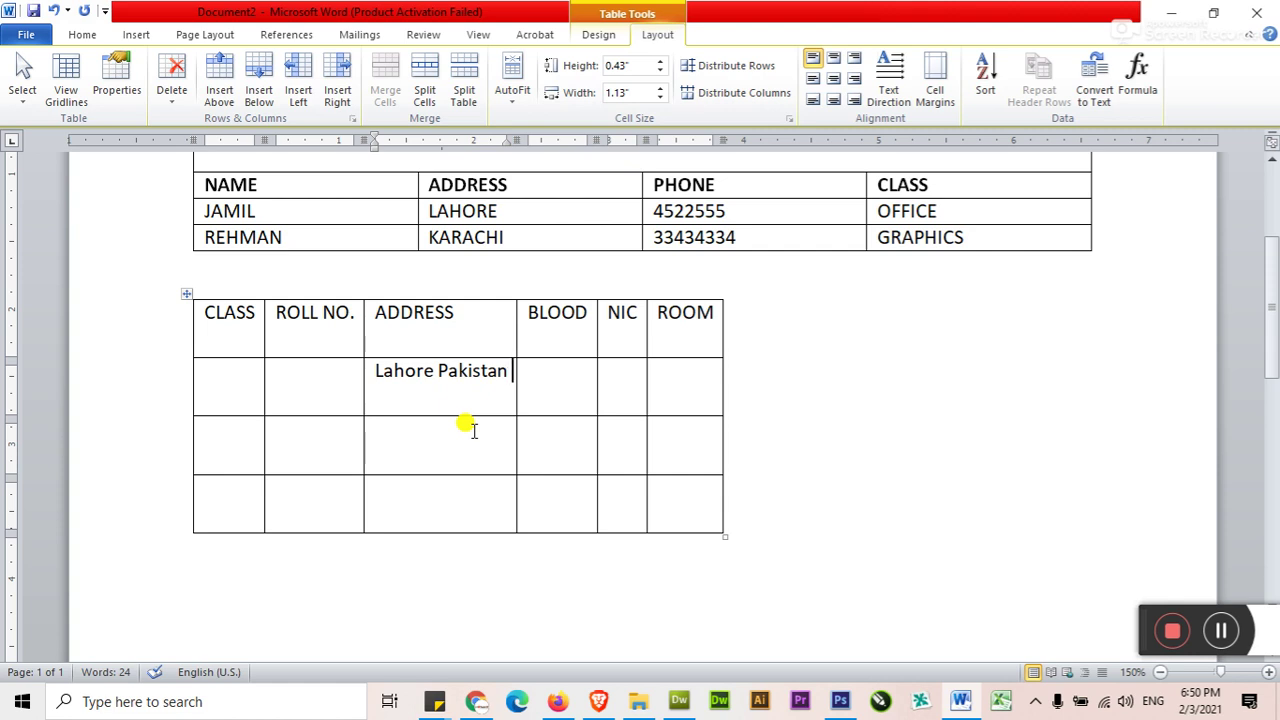
text(df)
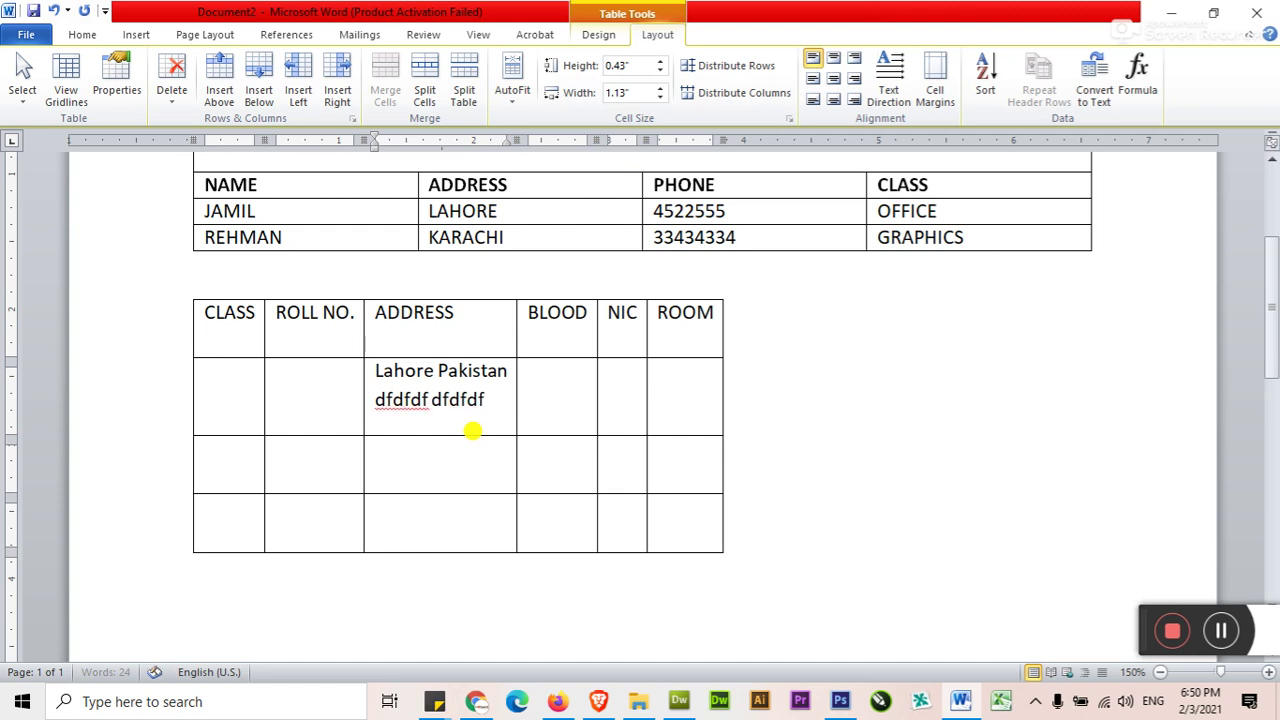
text(df df sdf sdf sdf sdf sdf sdf sdf s)
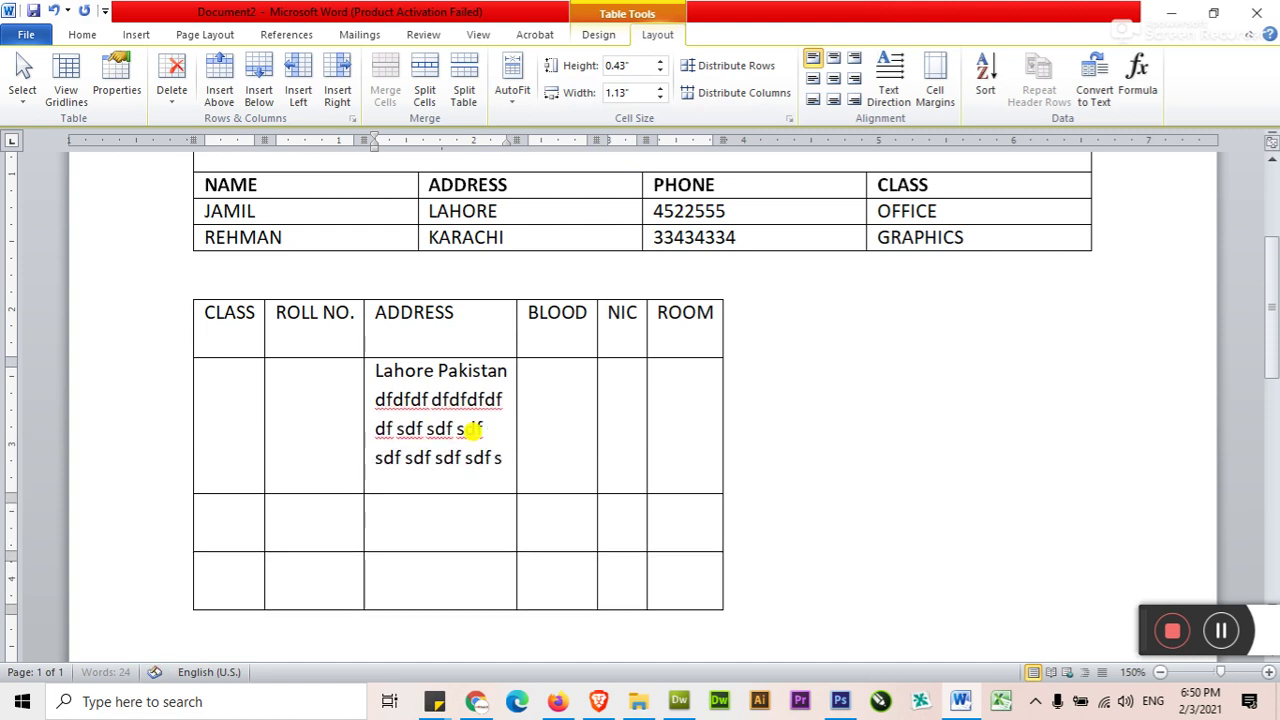
text(df sdf sdf sfds sdfsddf s)
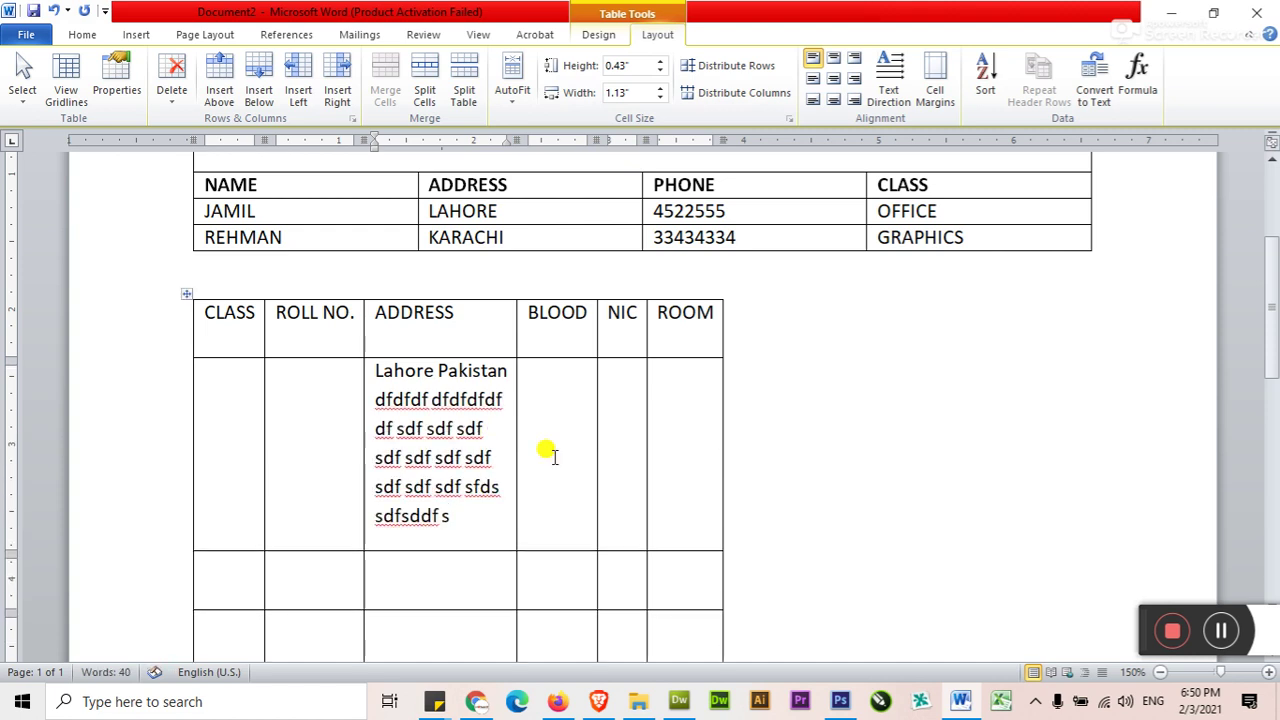
mouse_move(491, 510)
mouse_down()
mouse_move(380, 427)
mouse_move(366, 396)
mouse_up()
key(BackSpace)
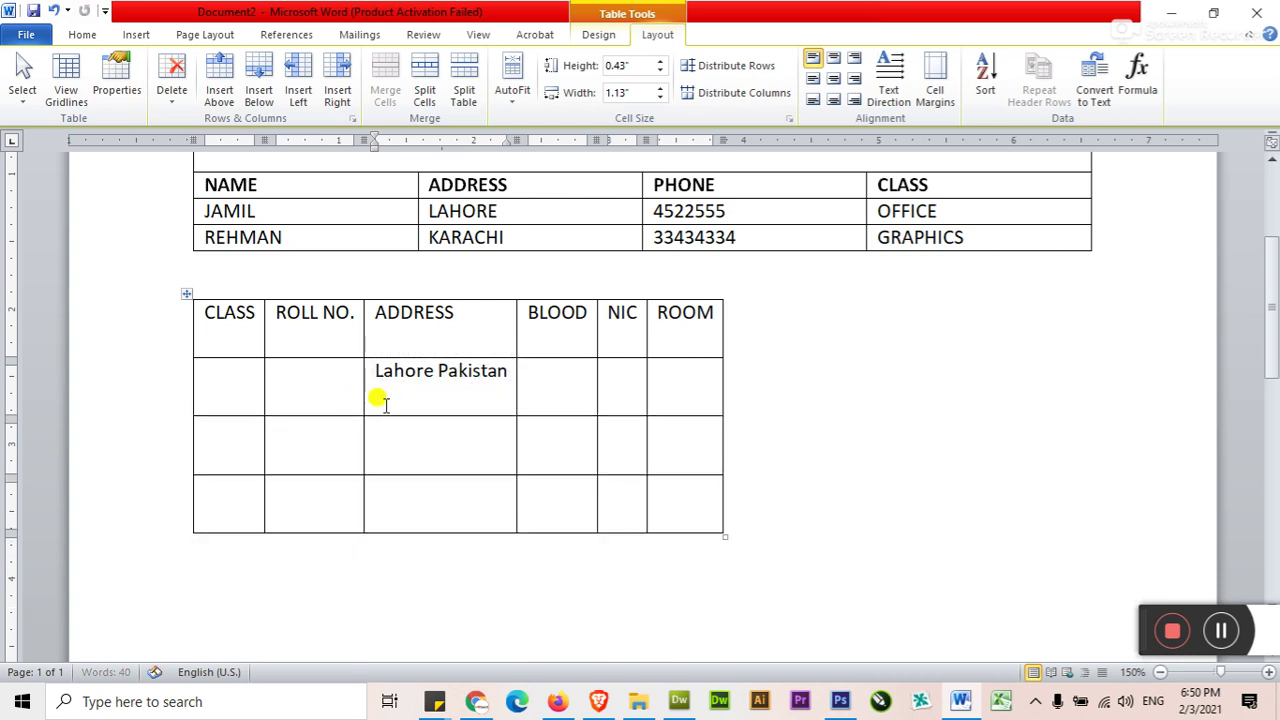
click(512, 100)
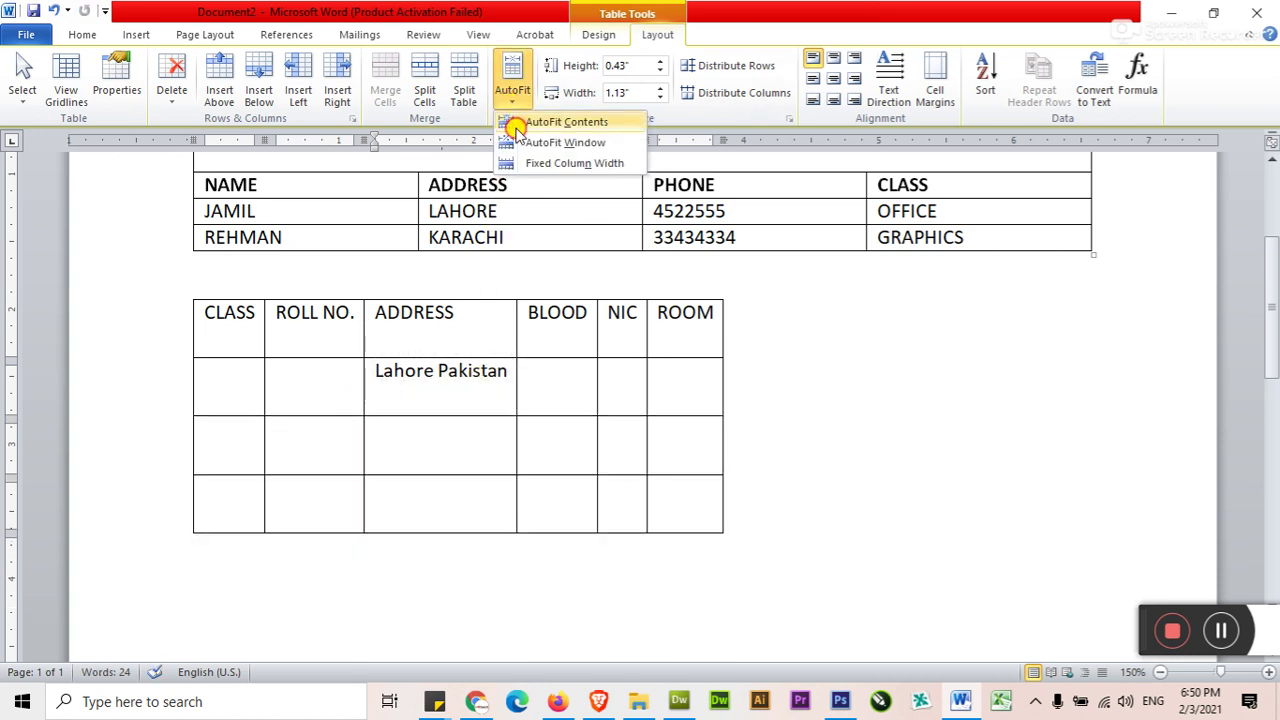
- Apply AutoFit Window so the lower table spans the full page width
click(515, 127)
click(515, 100)
click(525, 143)
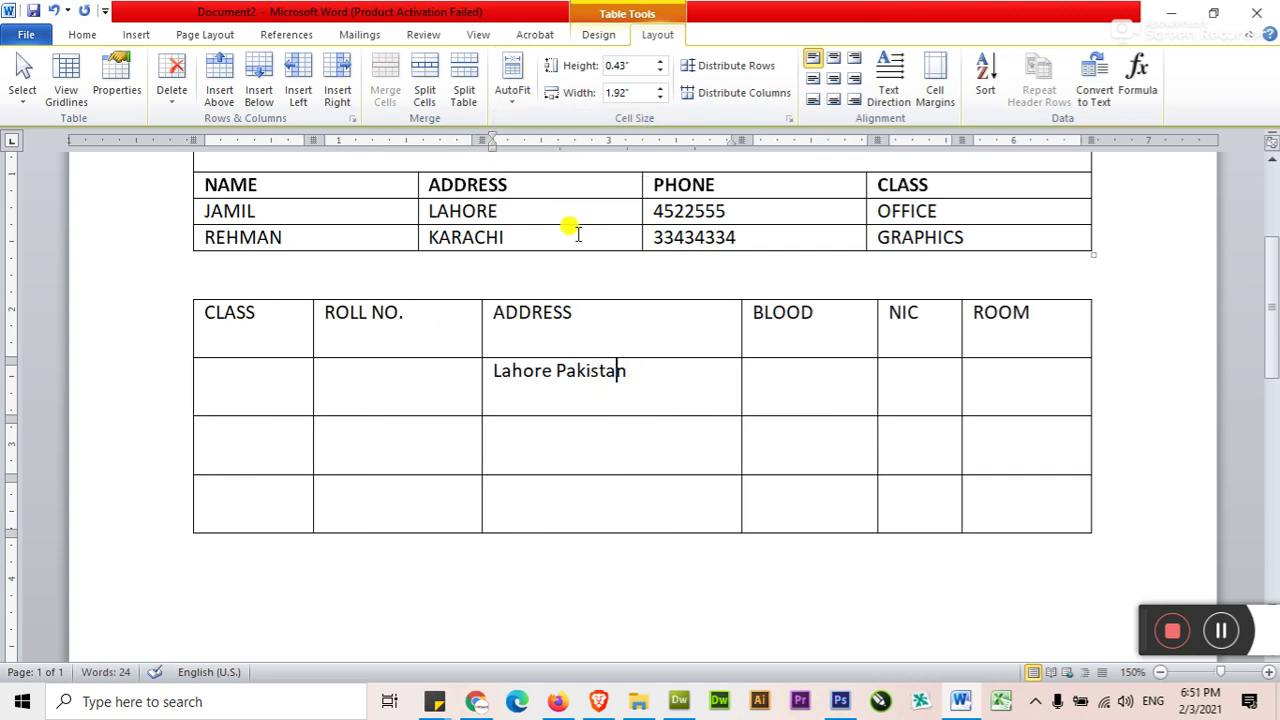
scroll(288, 368, up, 2)
mouse_move(340, 252)
mouse_down()
mouse_move(520, 302)
mouse_move(930, 305)
mouse_up()
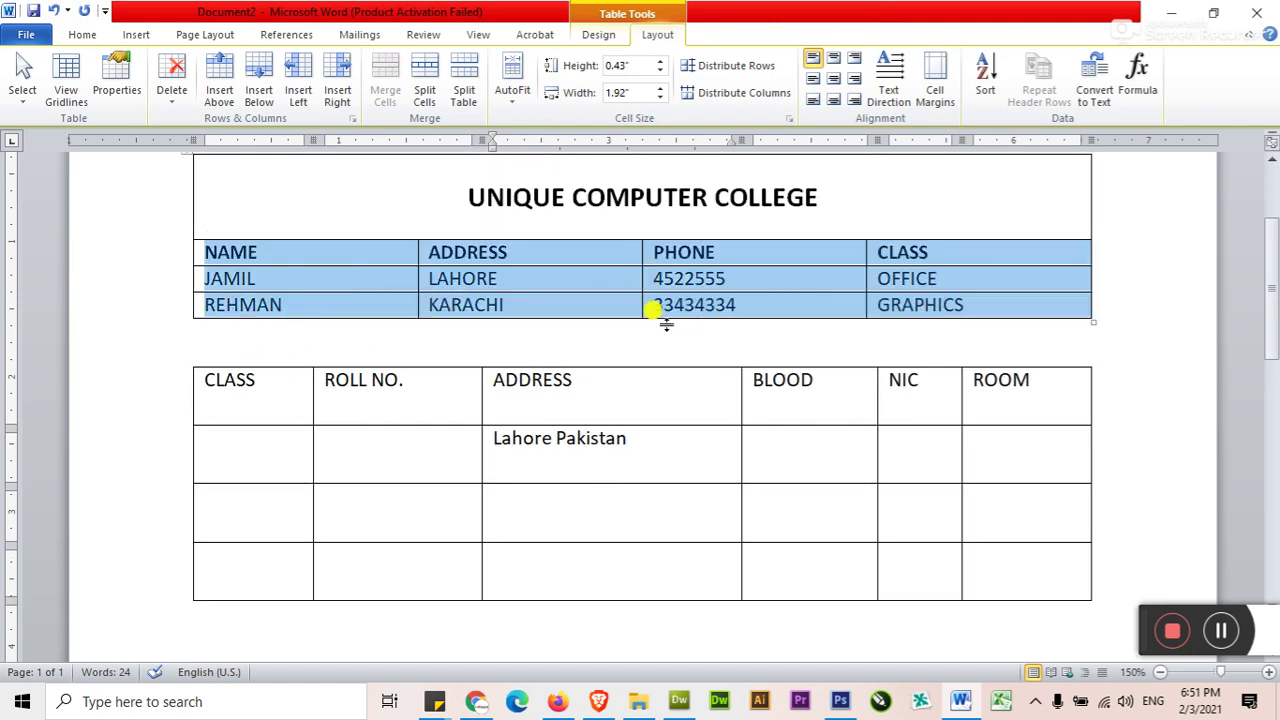
- Select the college table's ADDRESS column and raise its row height to 0.5 inch
scroll(663, 317, up, 1)
click(476, 375)
drag(380, 346, 880, 371)
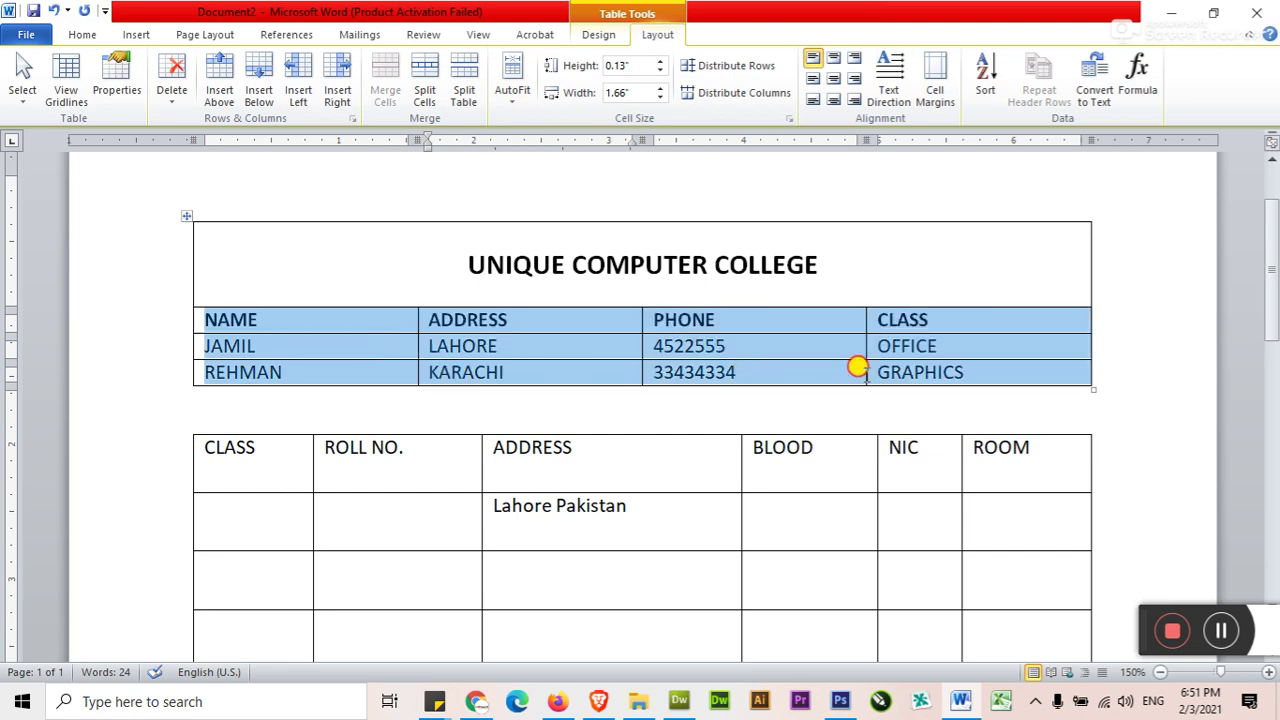
click(548, 372)
drag(544, 318, 540, 372)
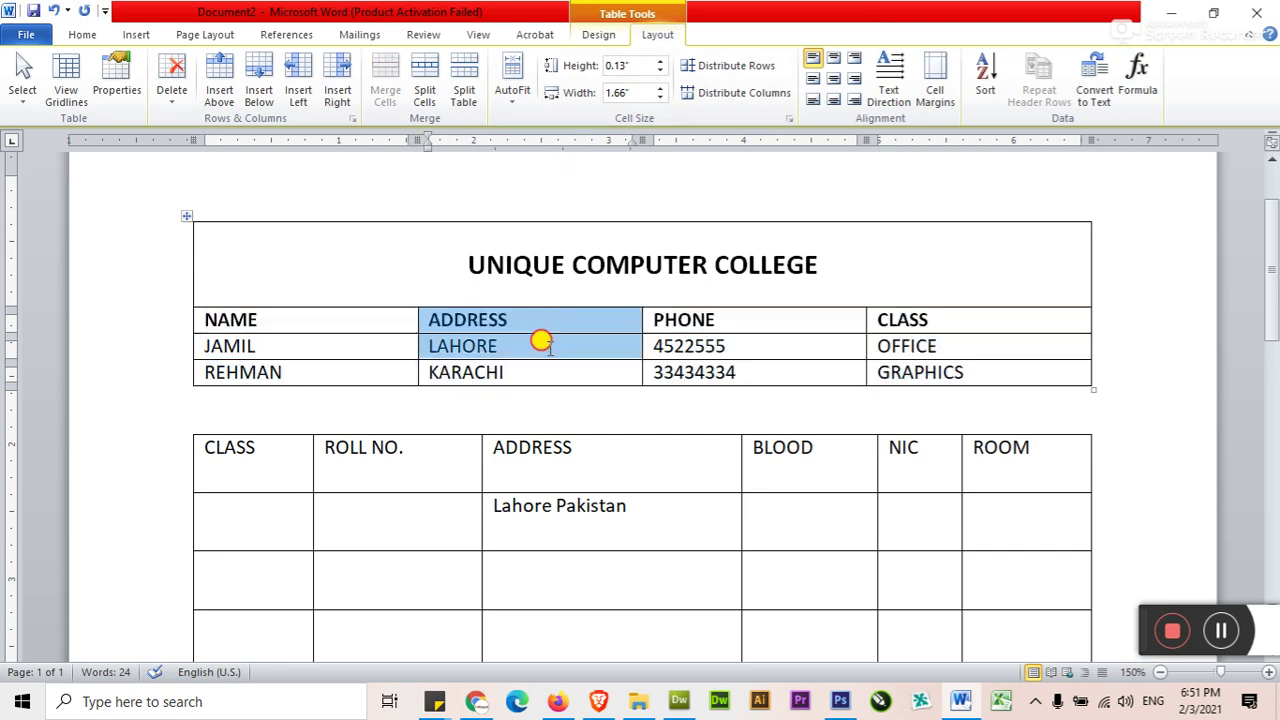
click(659, 61)
click(659, 61)
click(659, 61)
click(659, 61)
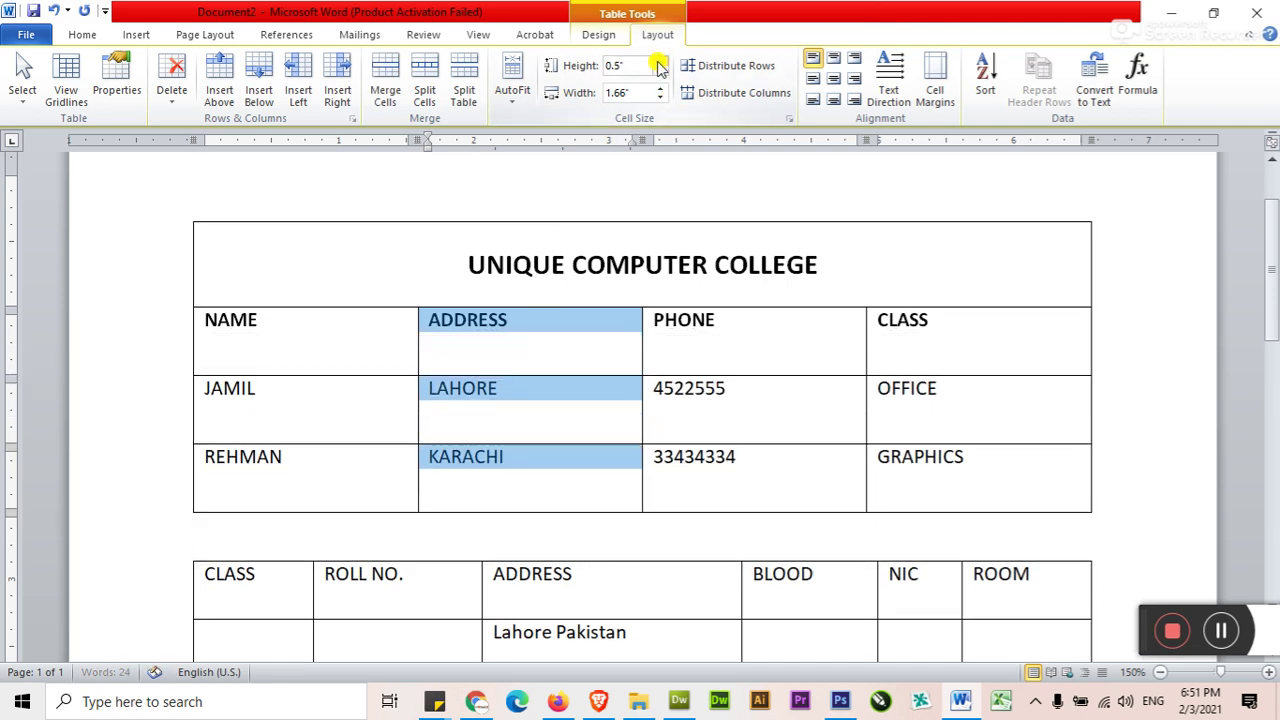
- Reselect the ADDRESS, LAHORE and KARACHI cells and lower the row height to 0.2 inch
click(586, 338)
shift+click(526, 445)
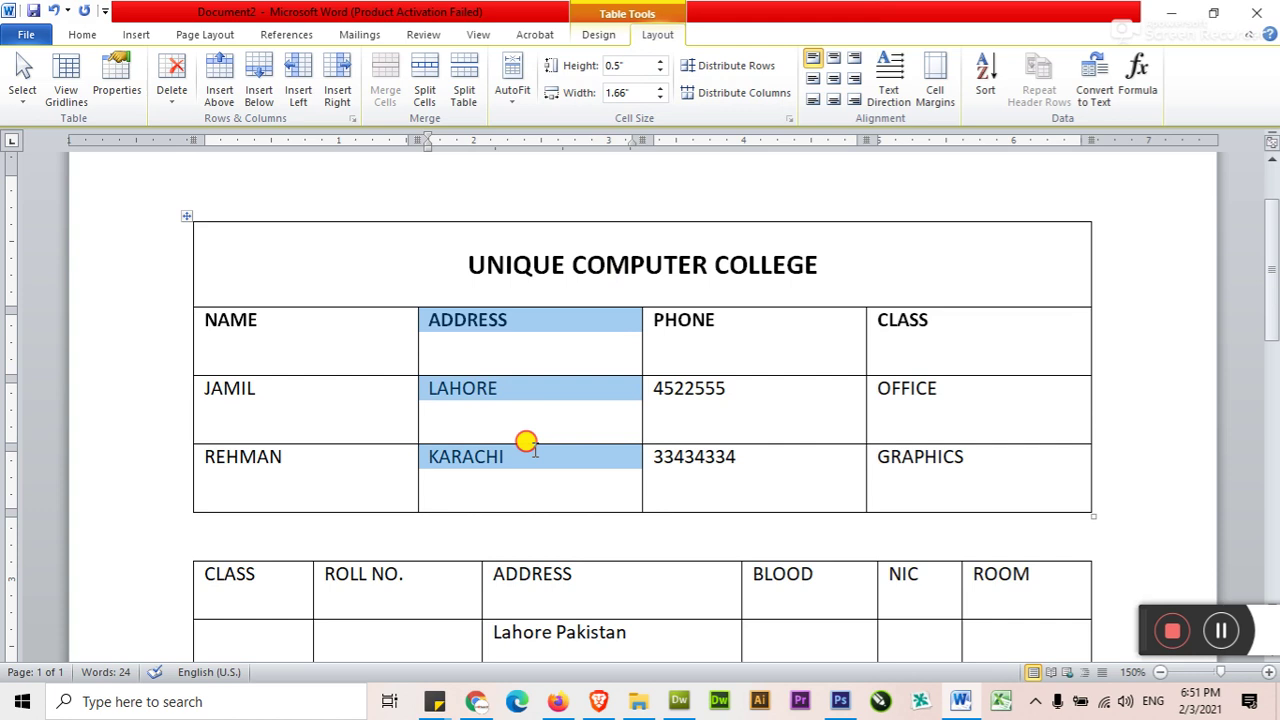
click(659, 77)
click(659, 77)
click(659, 77)
scroll(571, 495, down, 1)
mouse_move(255, 450)
mouse_down()
mouse_move(505, 443)
mouse_move(970, 562)
mouse_up()
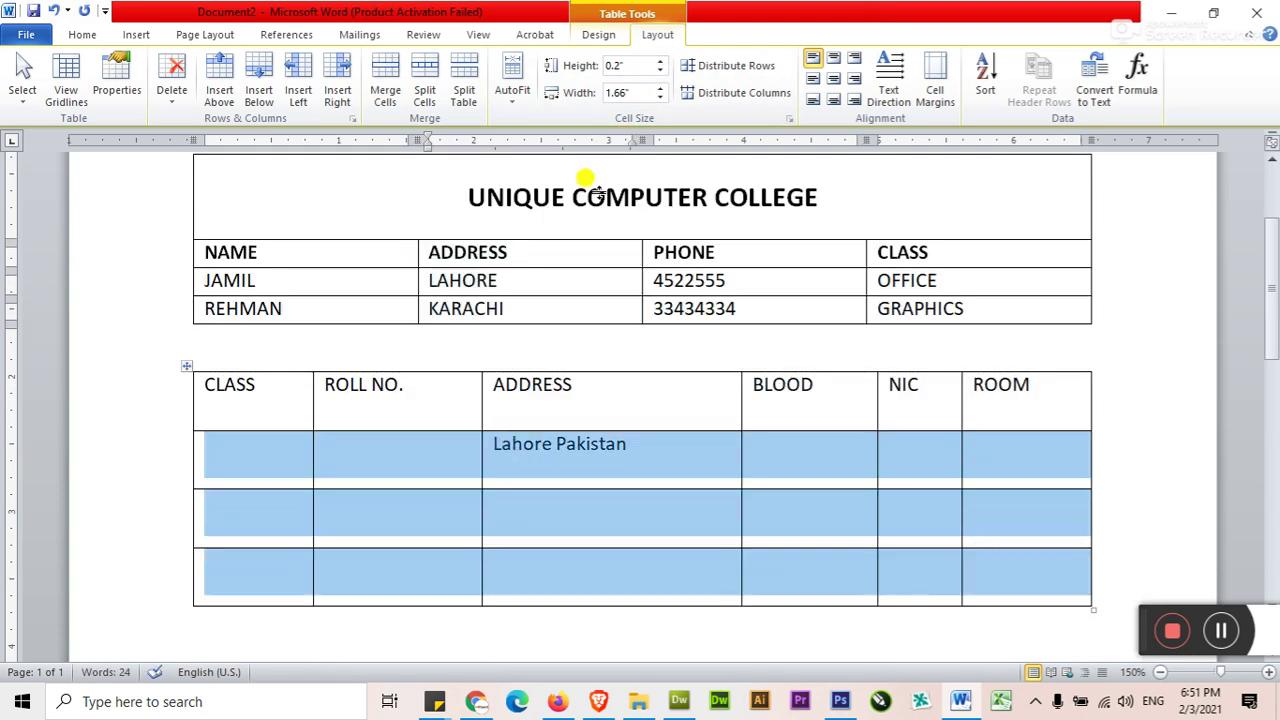
- Select the lower table's ROLL NO. column and experiment with its width
click(660, 98)
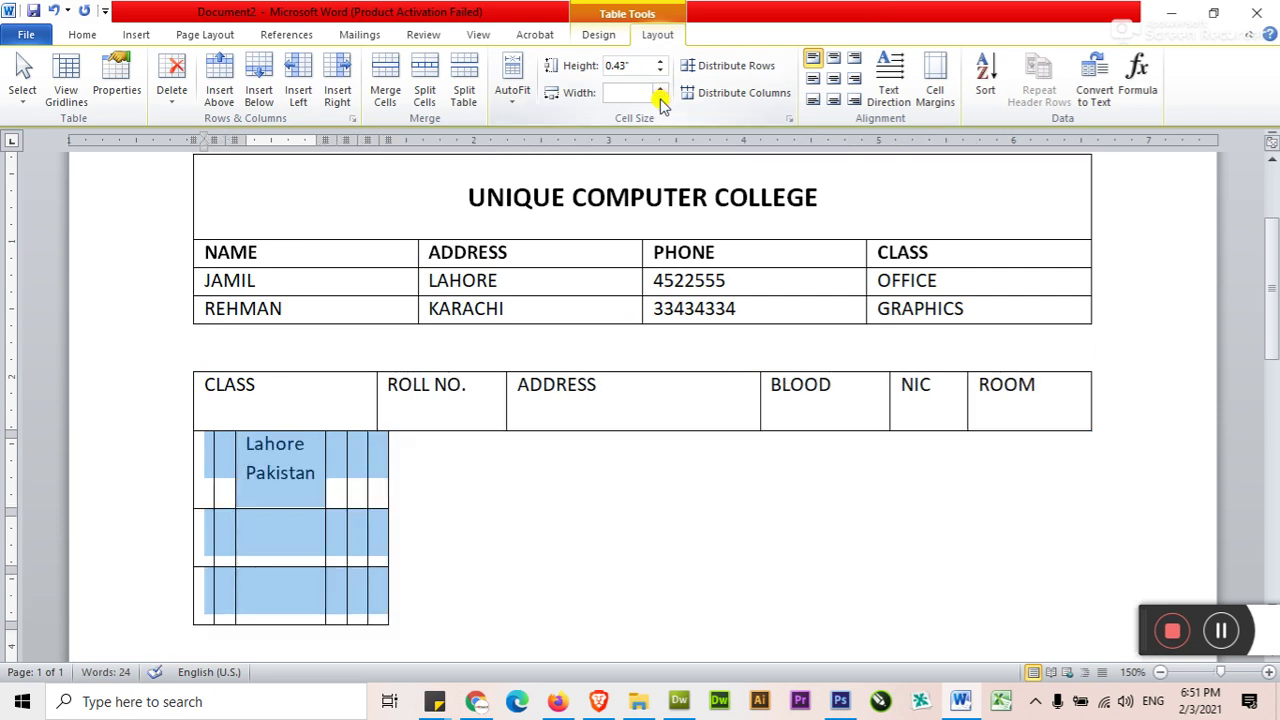
click(580, 390)
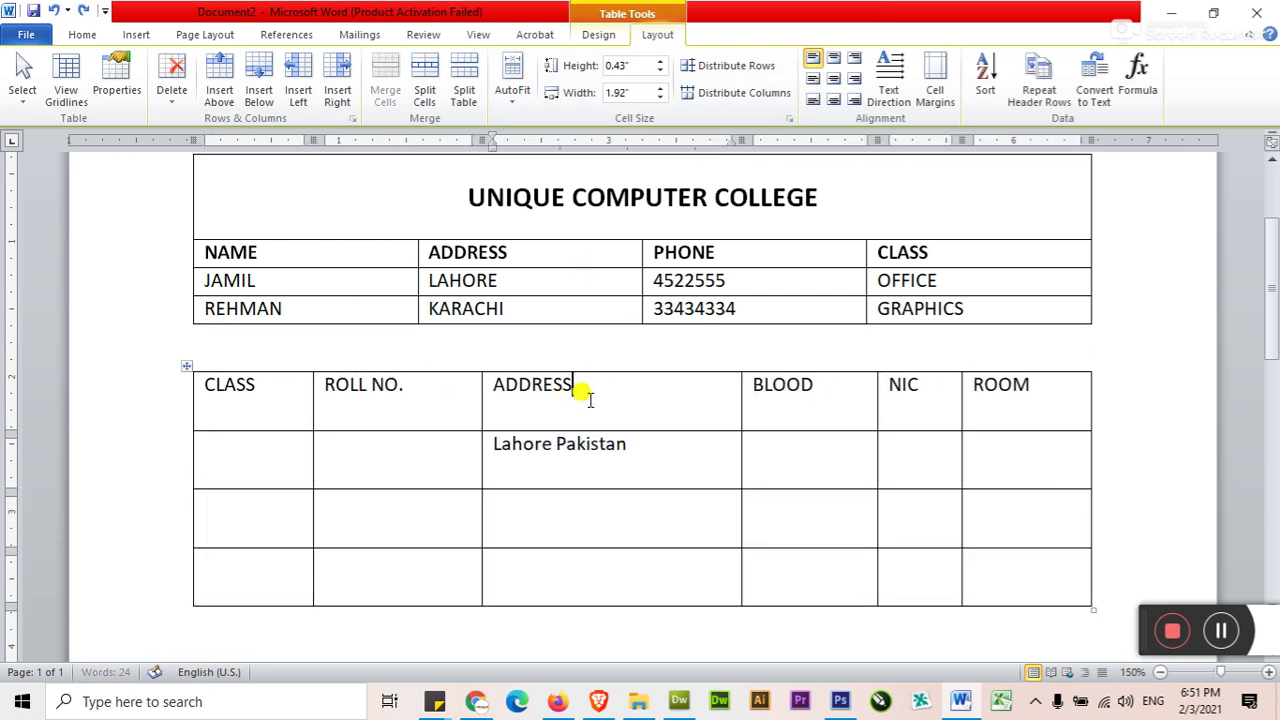
drag(314, 412, 316, 566)
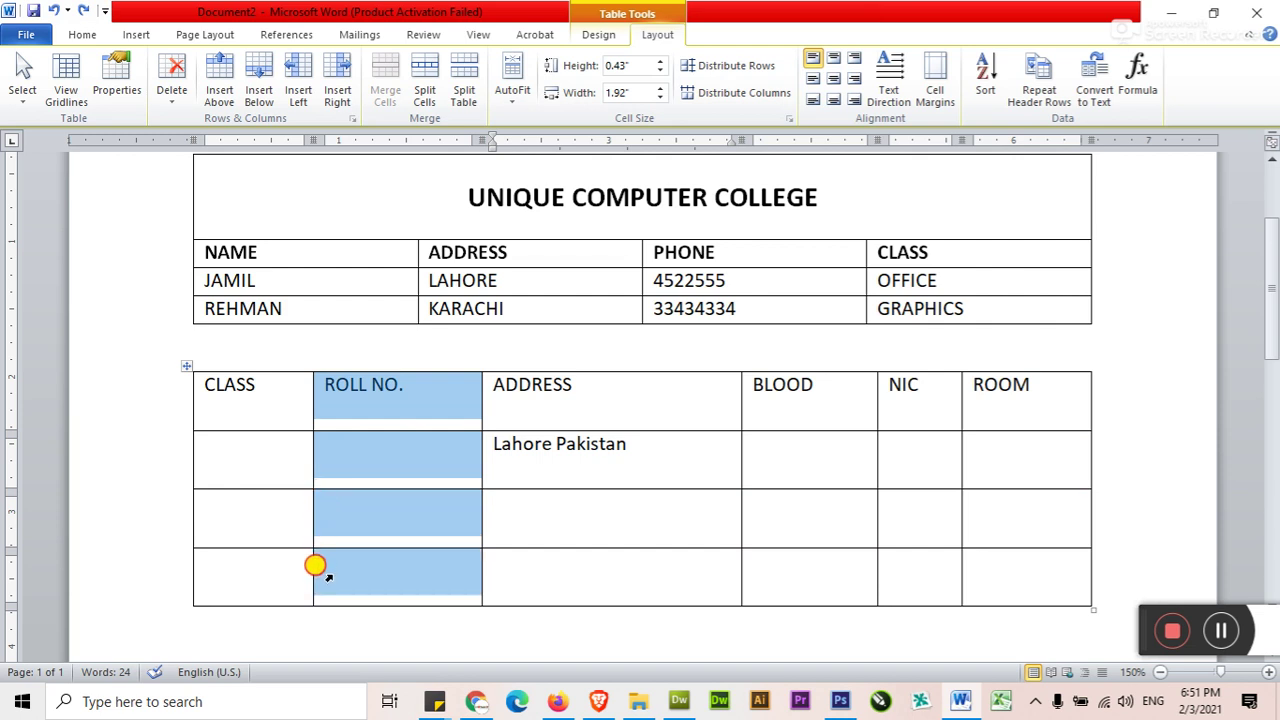
click(660, 87)
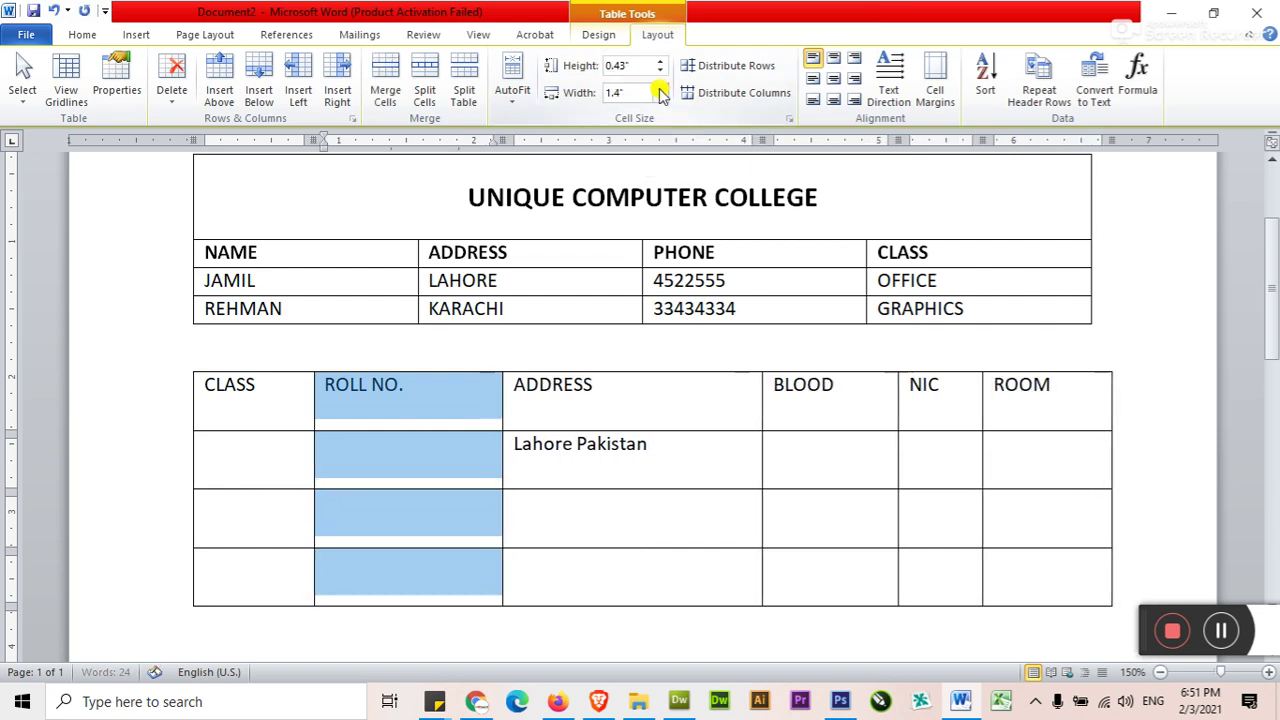
click(662, 97)
click(662, 97)
click(525, 390)
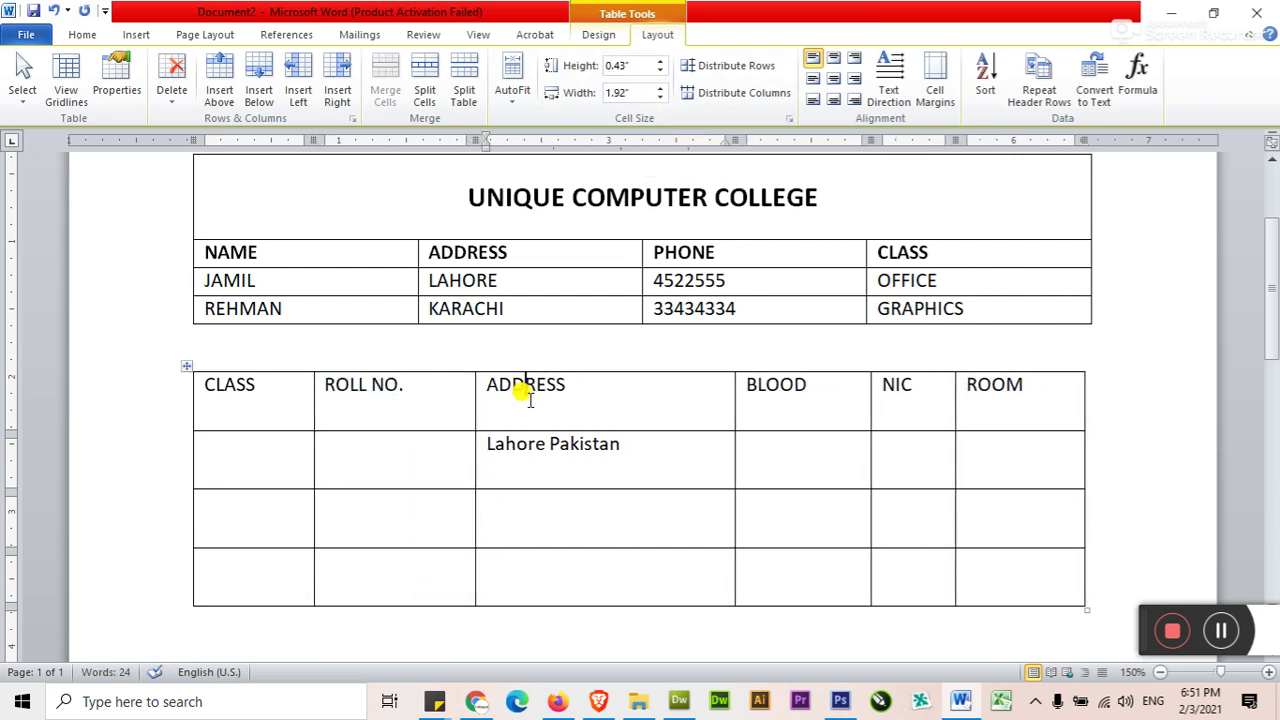
- Set the ROLL NO. column width to 1.1 inches
drag(407, 391, 403, 566)
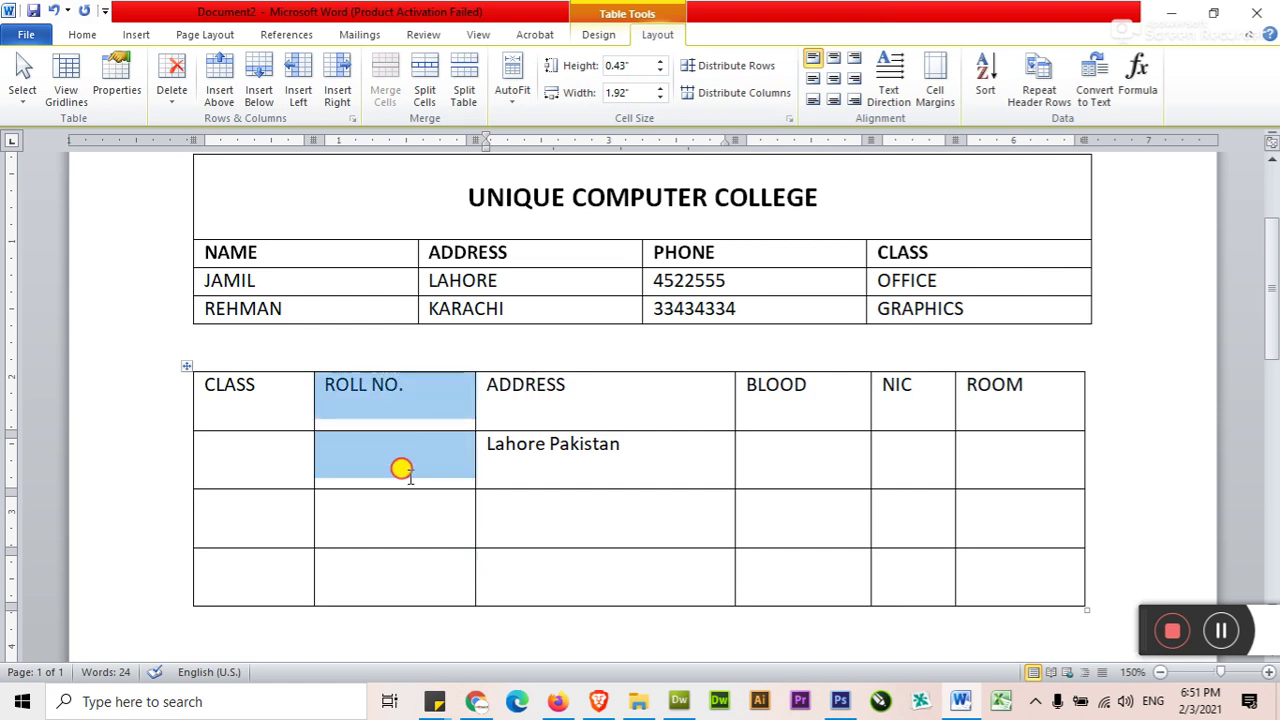
click(389, 470)
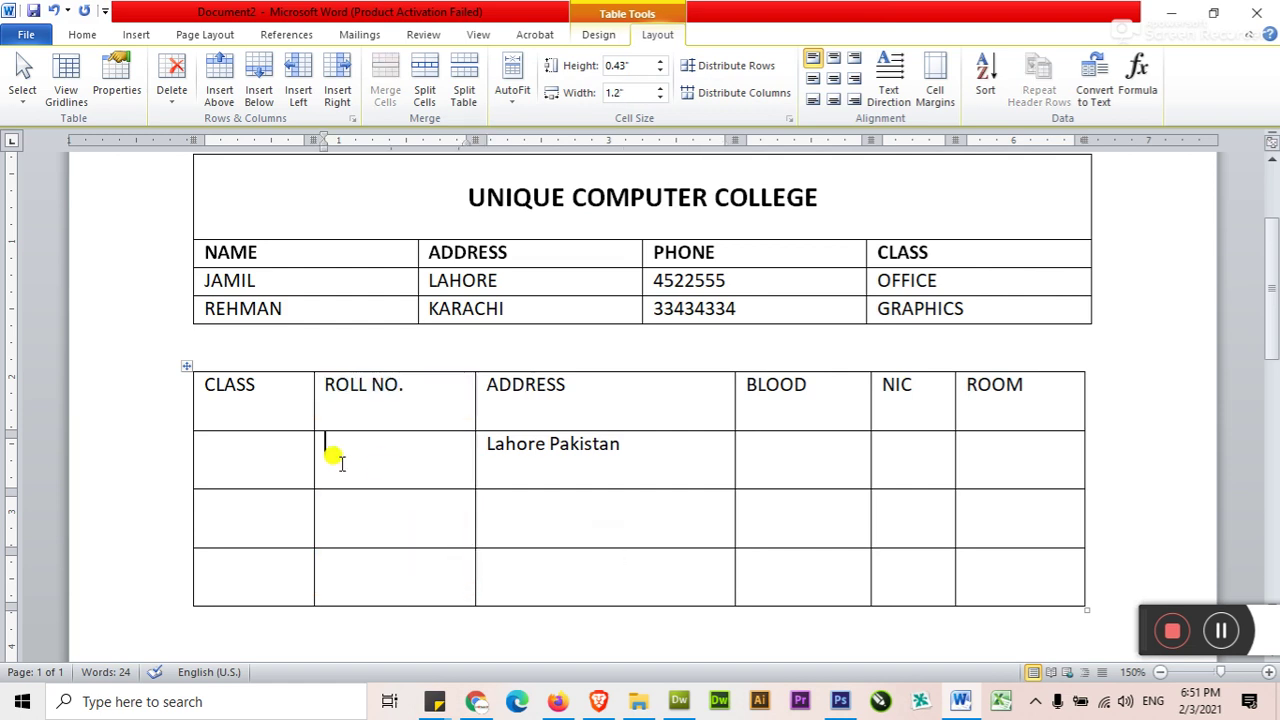
click(660, 98)
click(660, 98)
click(660, 87)
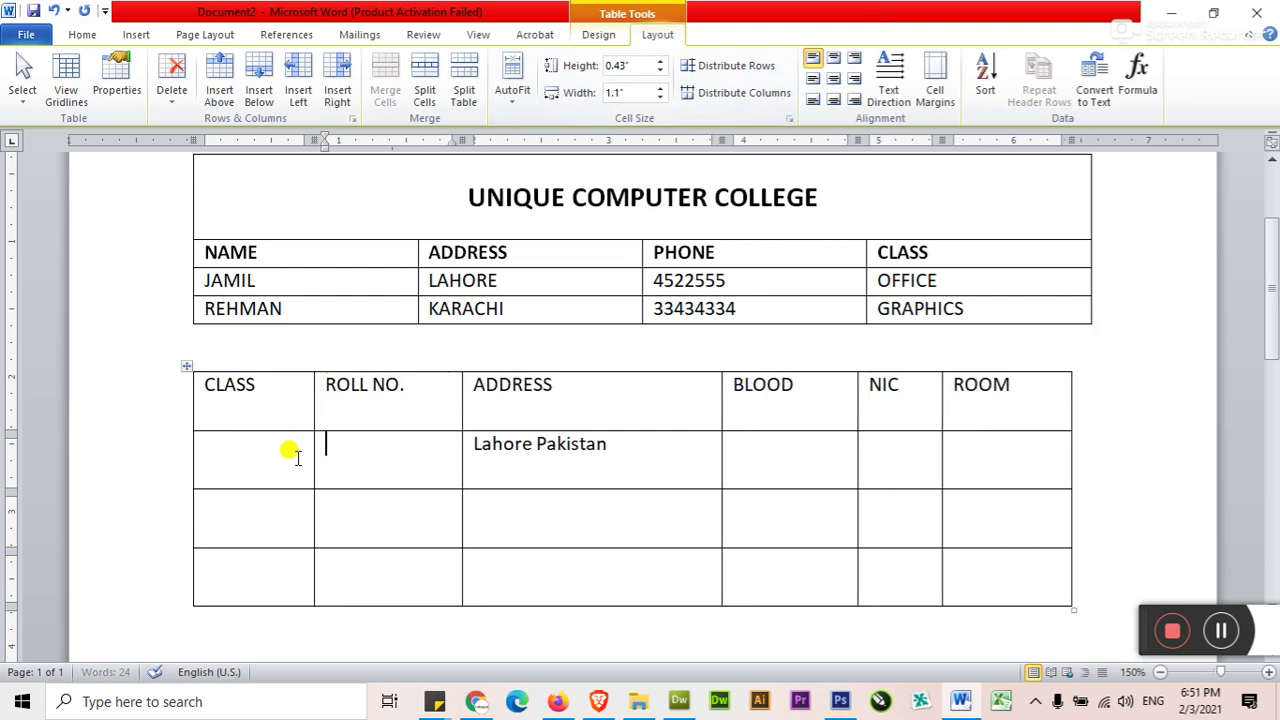
- Narrow the first ROLL NO. data cell alone, then restore it to the column width
click(313, 460)
click(660, 98)
click(660, 98)
click(660, 98)
click(660, 98)
click(660, 98)
click(661, 87)
click(661, 87)
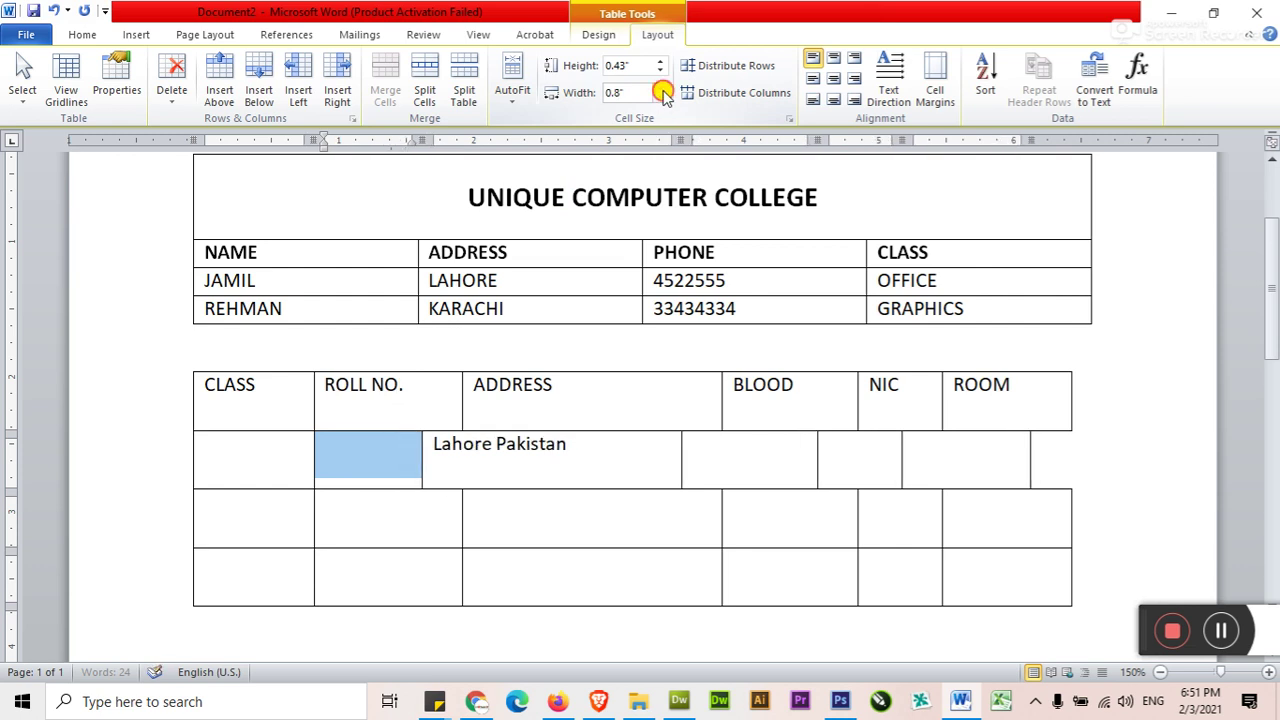
click(661, 87)
click(661, 87)
click(661, 87)
click(478, 476)
- Set the Lahore Pakistan row's height to 0.4 inch
drag(430, 405, 426, 594)
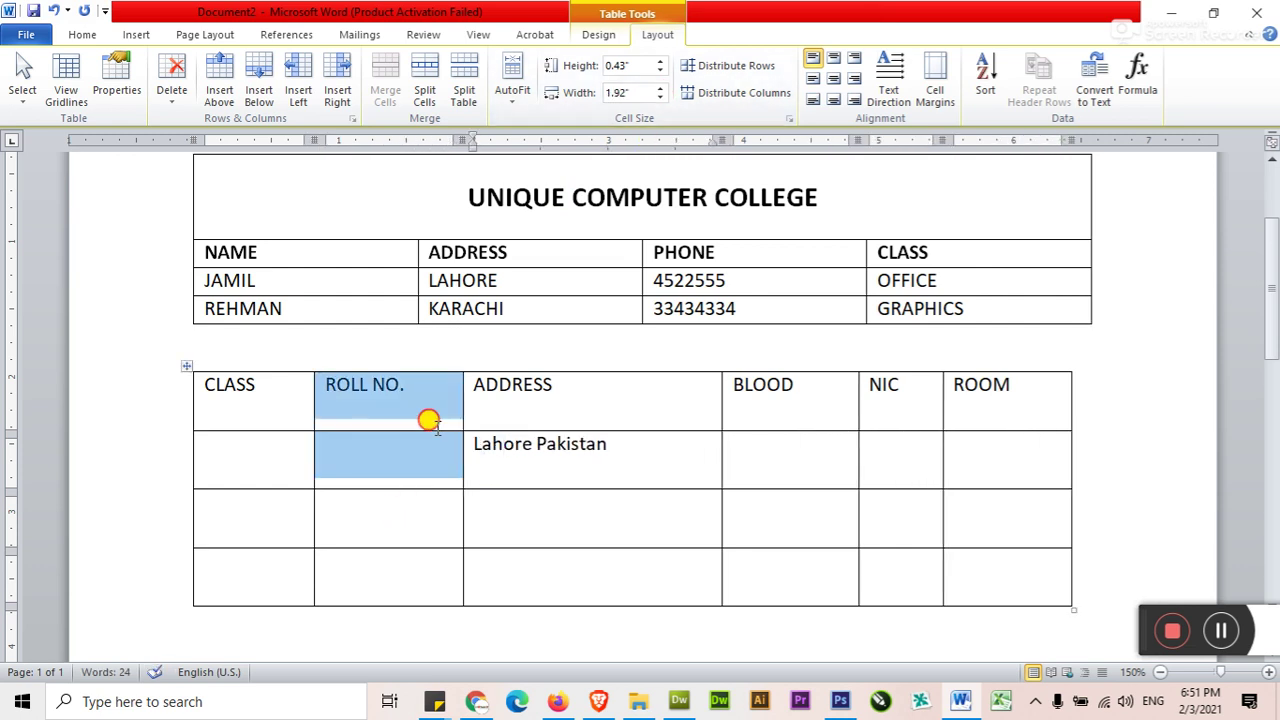
drag(243, 469, 1076, 450)
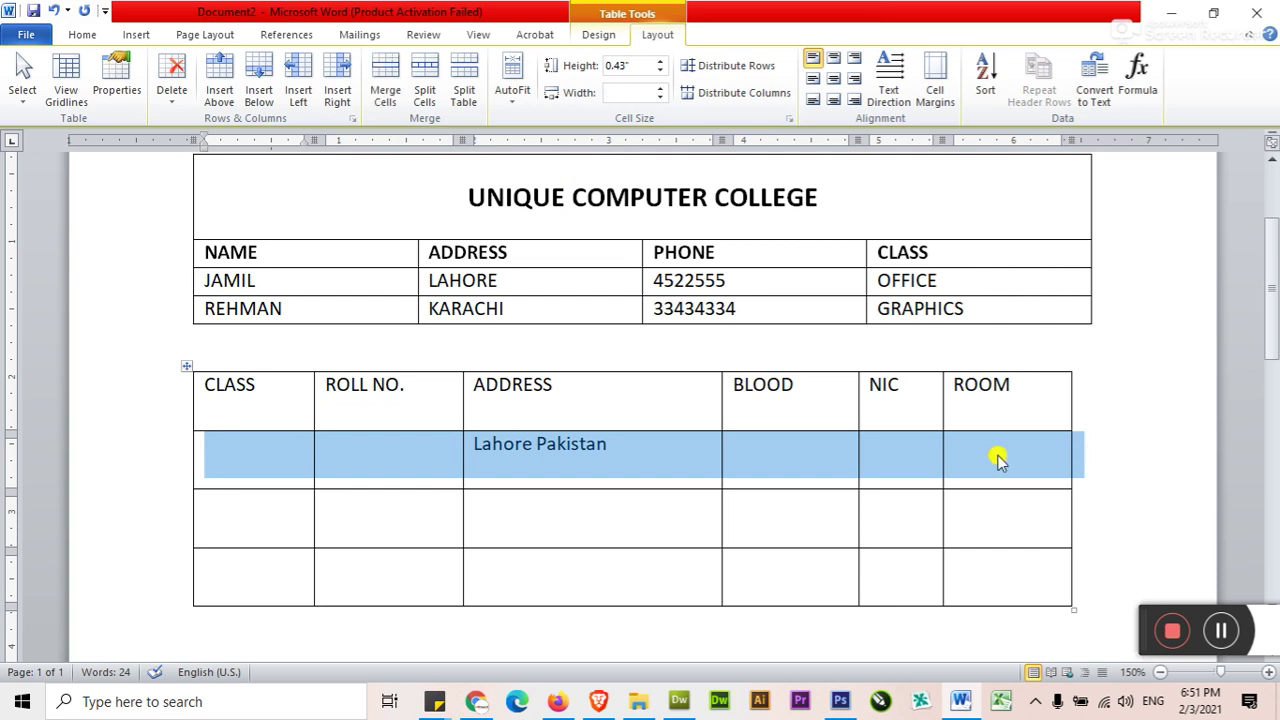
click(659, 61)
click(659, 61)
click(659, 69)
click(659, 69)
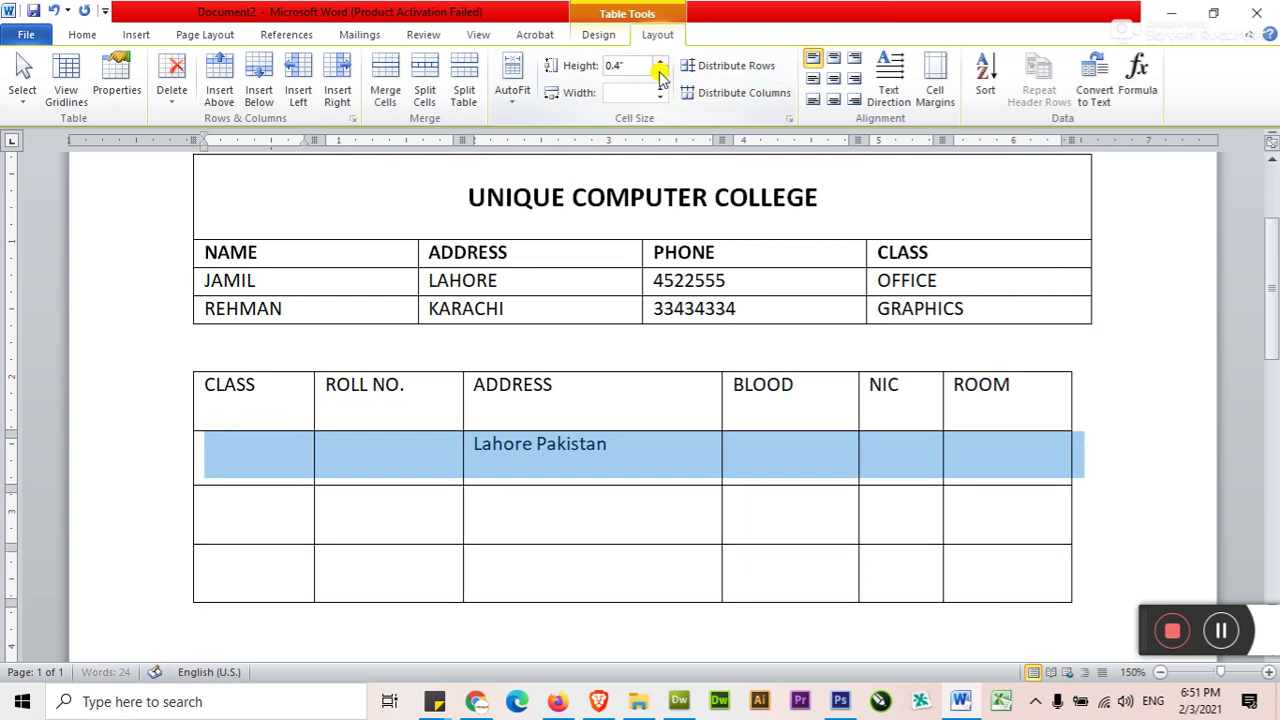
click(521, 492)
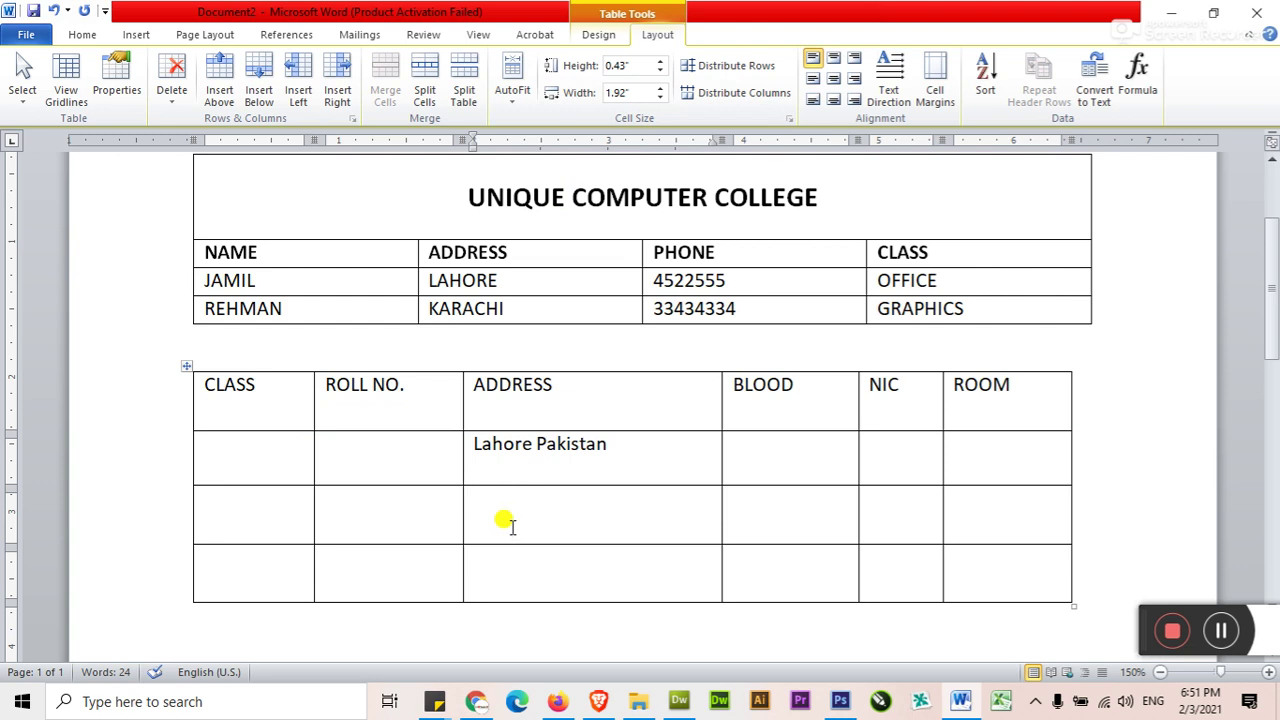
scroll(509, 524, up, 3)
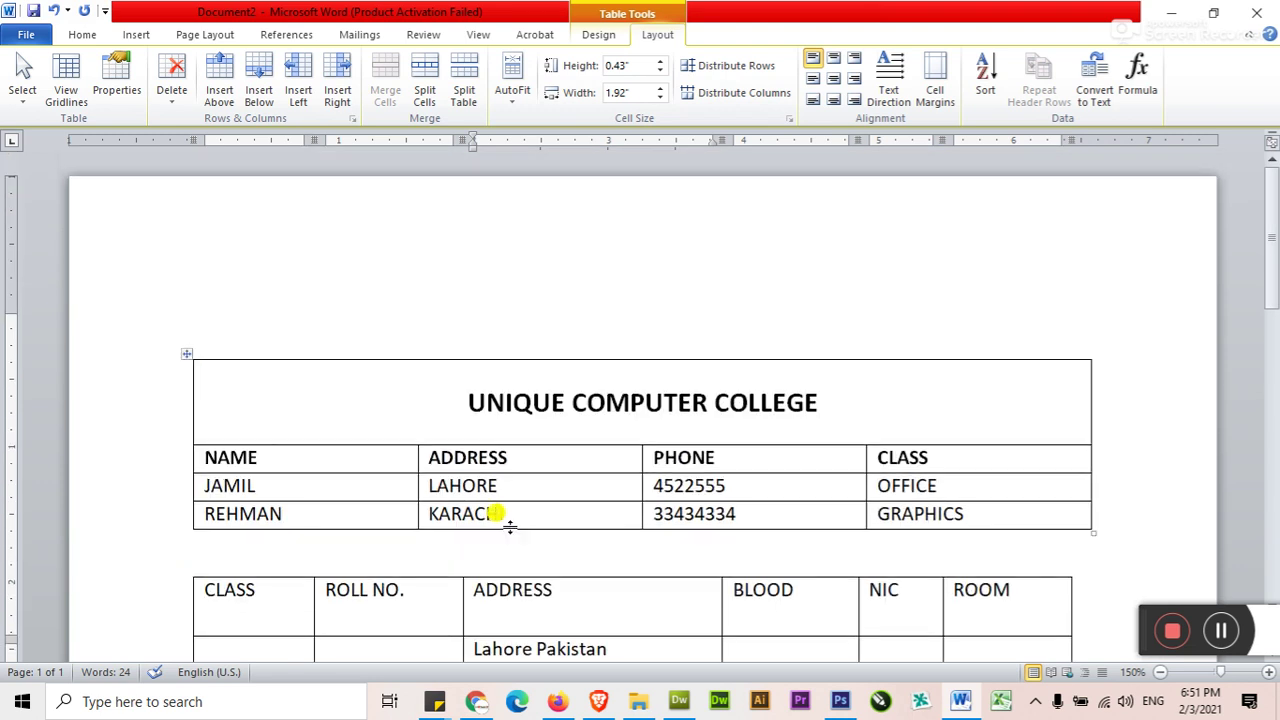
- Delete the whole UNIQUE COMPUTER COLLEGE table using Delete > Delete Table
scroll(440, 518, down, 1)
scroll(437, 520, down, 2)
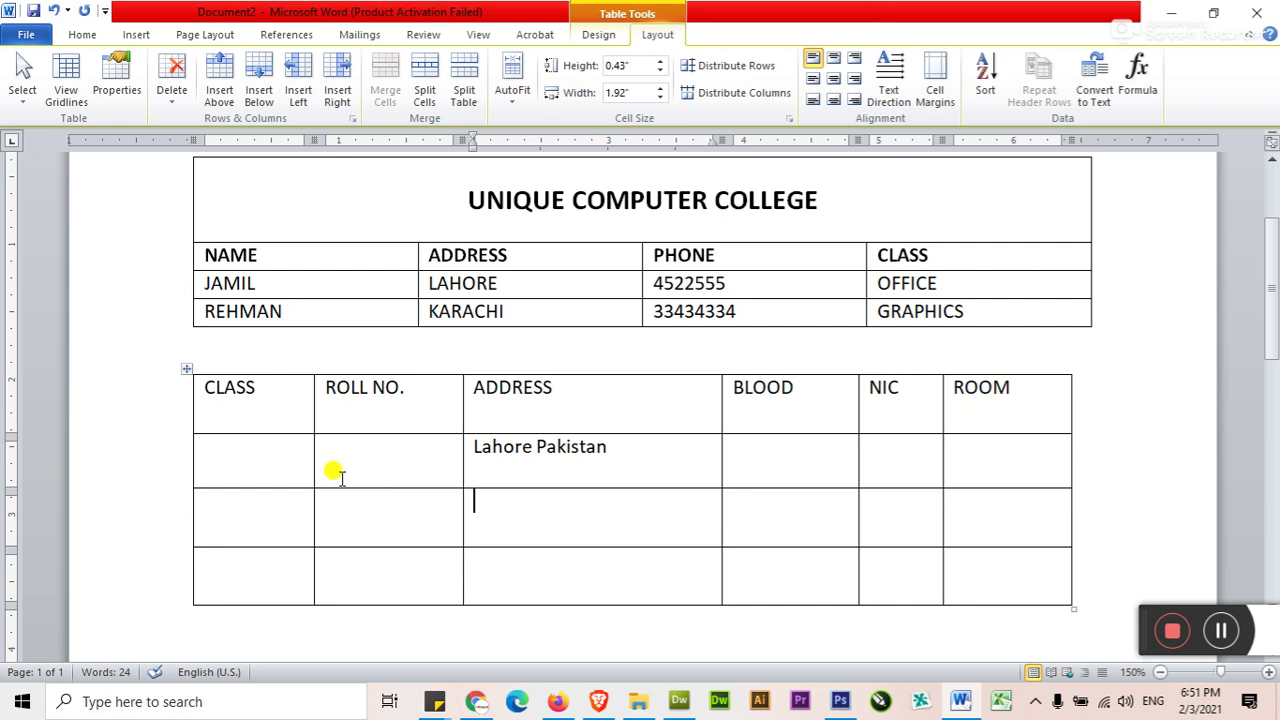
scroll(340, 478, up, 1)
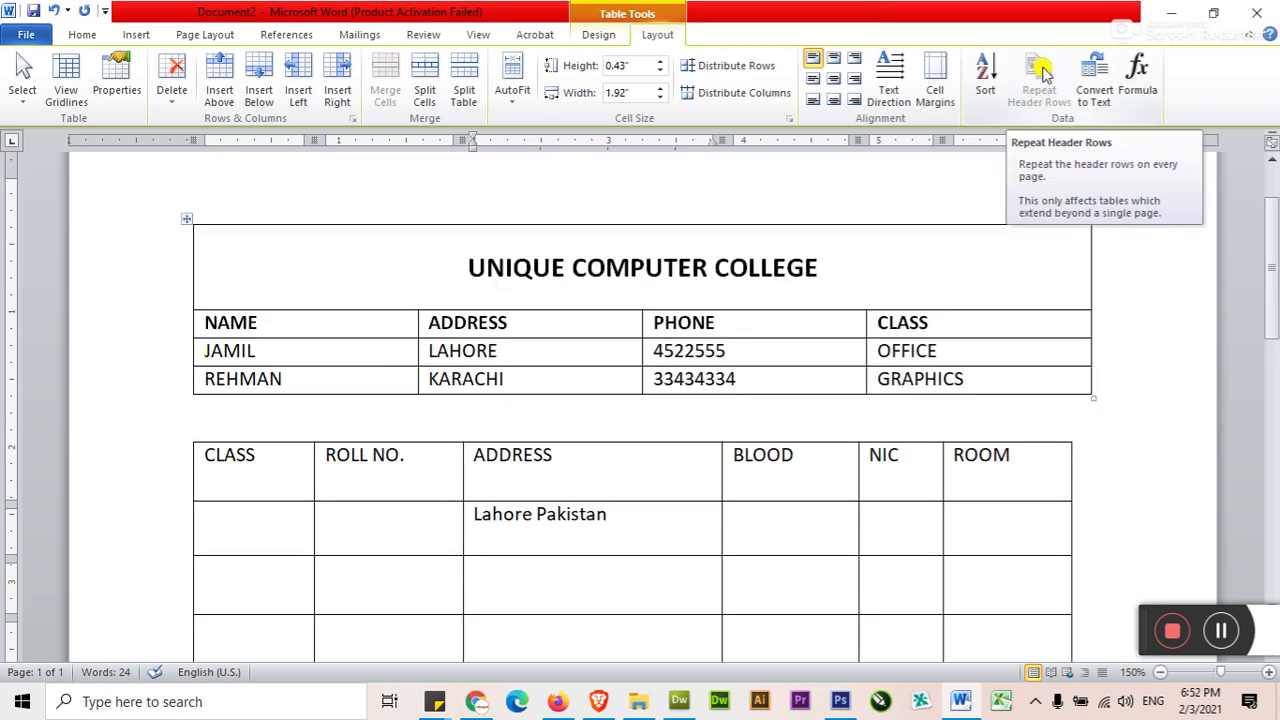
click(558, 294)
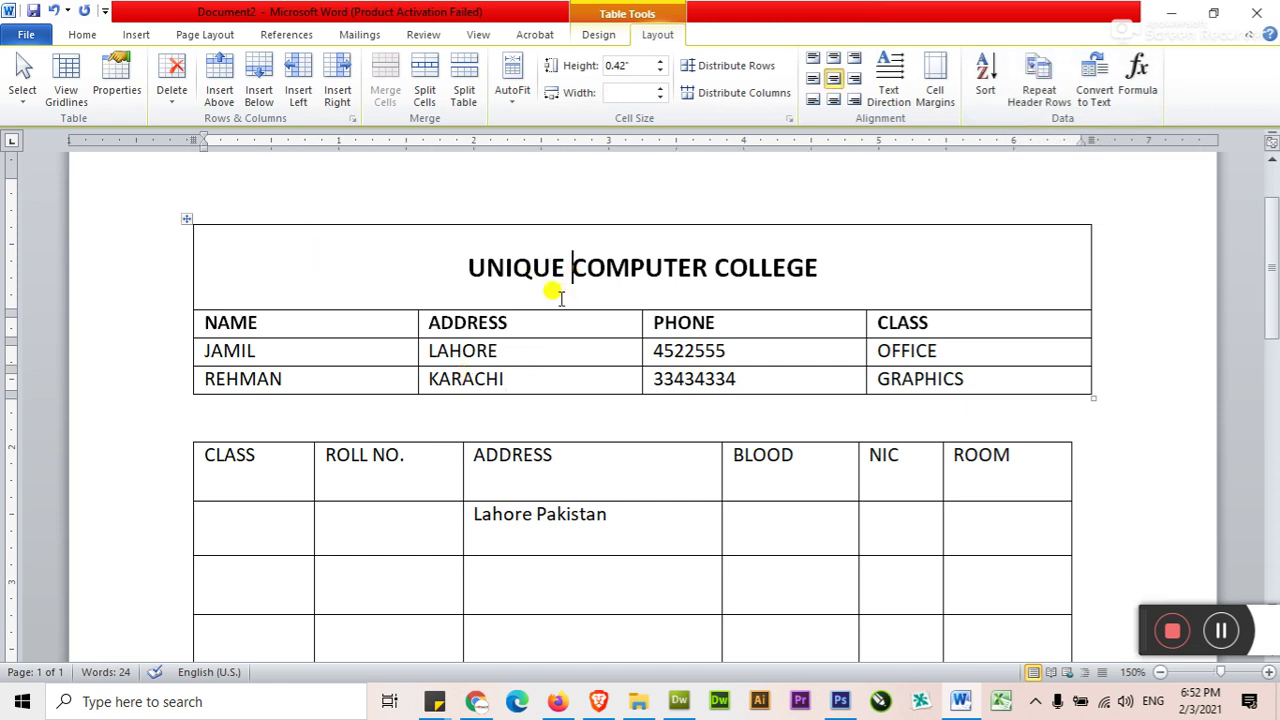
click(171, 92)
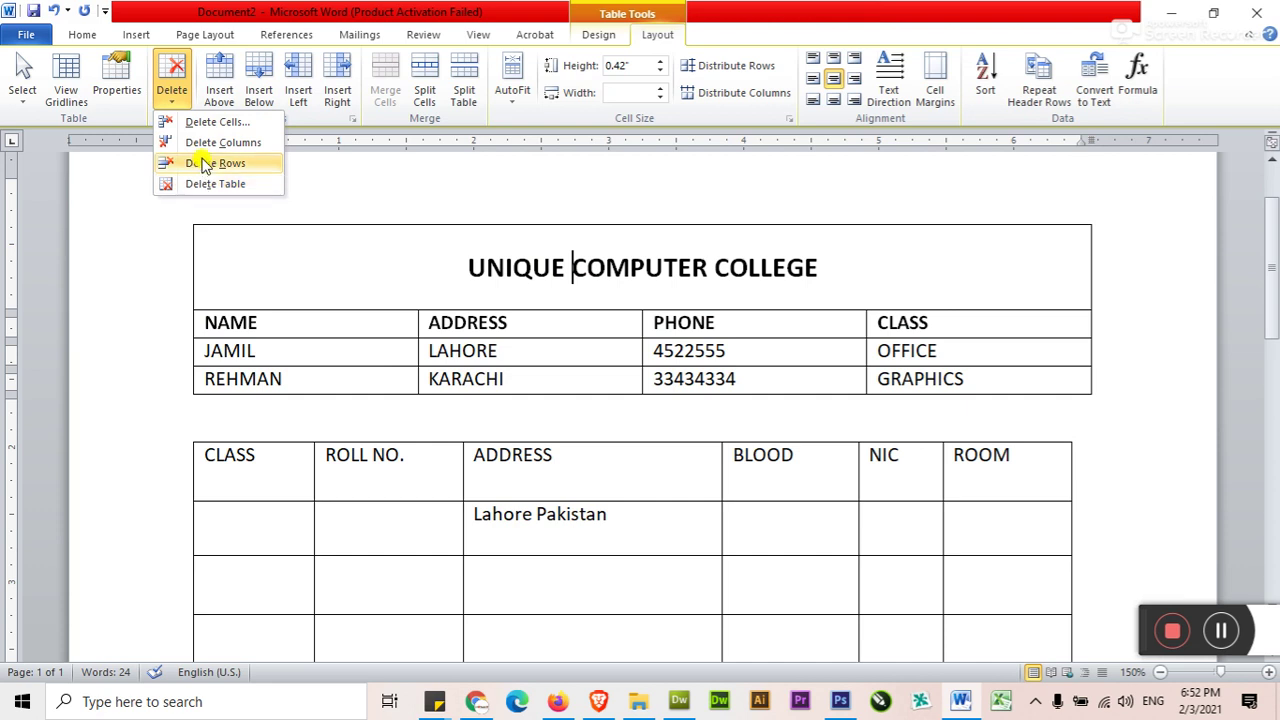
click(205, 184)
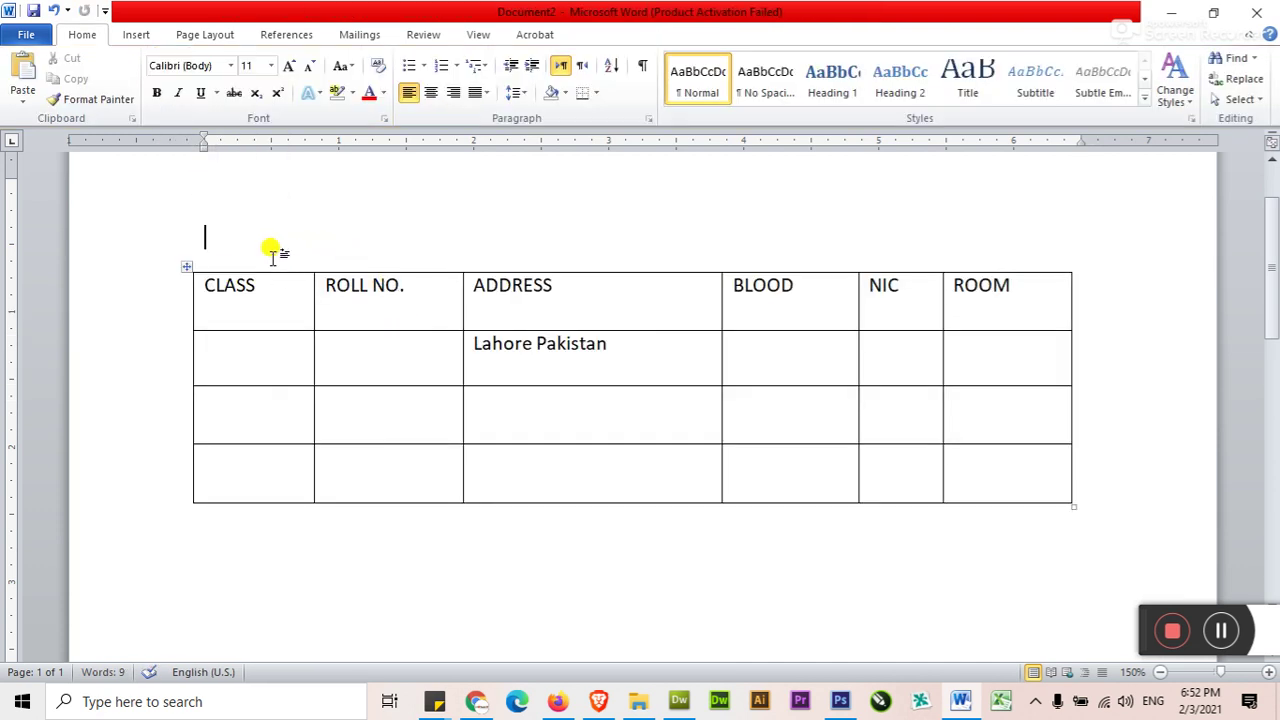
- Remove the blank line above the table and fill the CLASS cells with asdf, asd and fasdf
key(Delete)
click(266, 302)
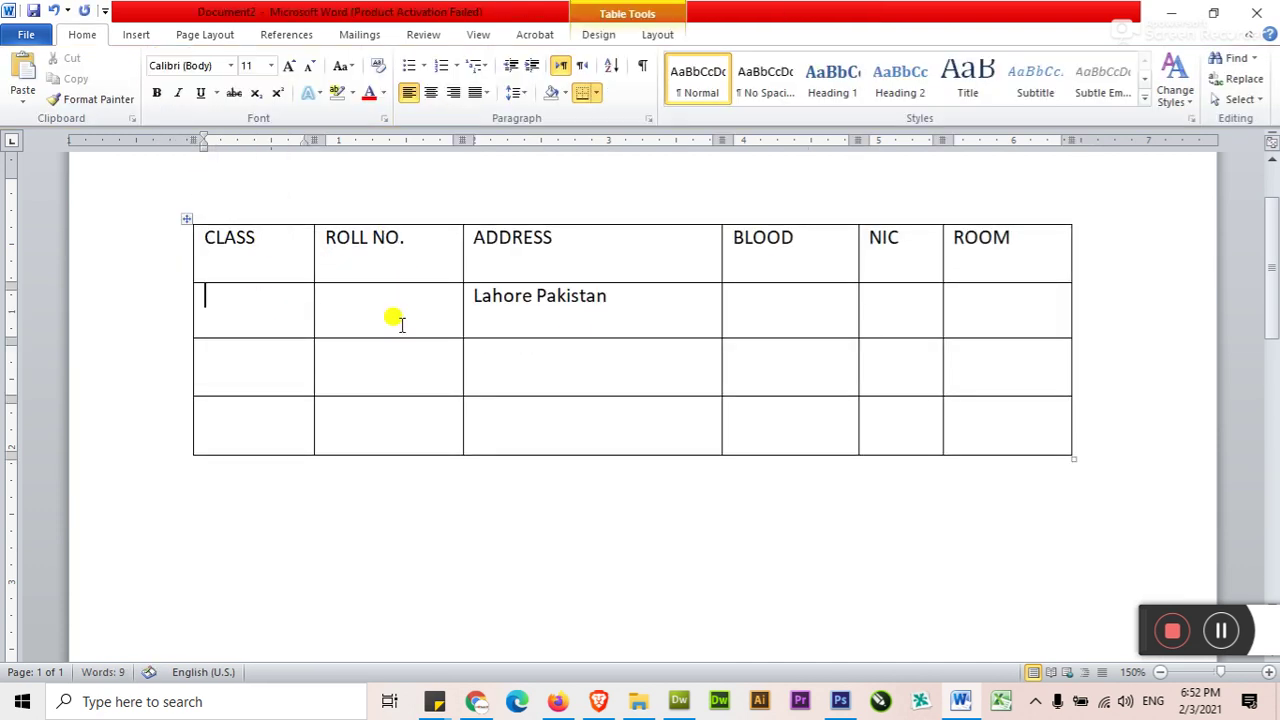
text(asdf)
key(Down)
text(asd)
key(Down)
text(fasdf)
key(Down)
key(Delete)
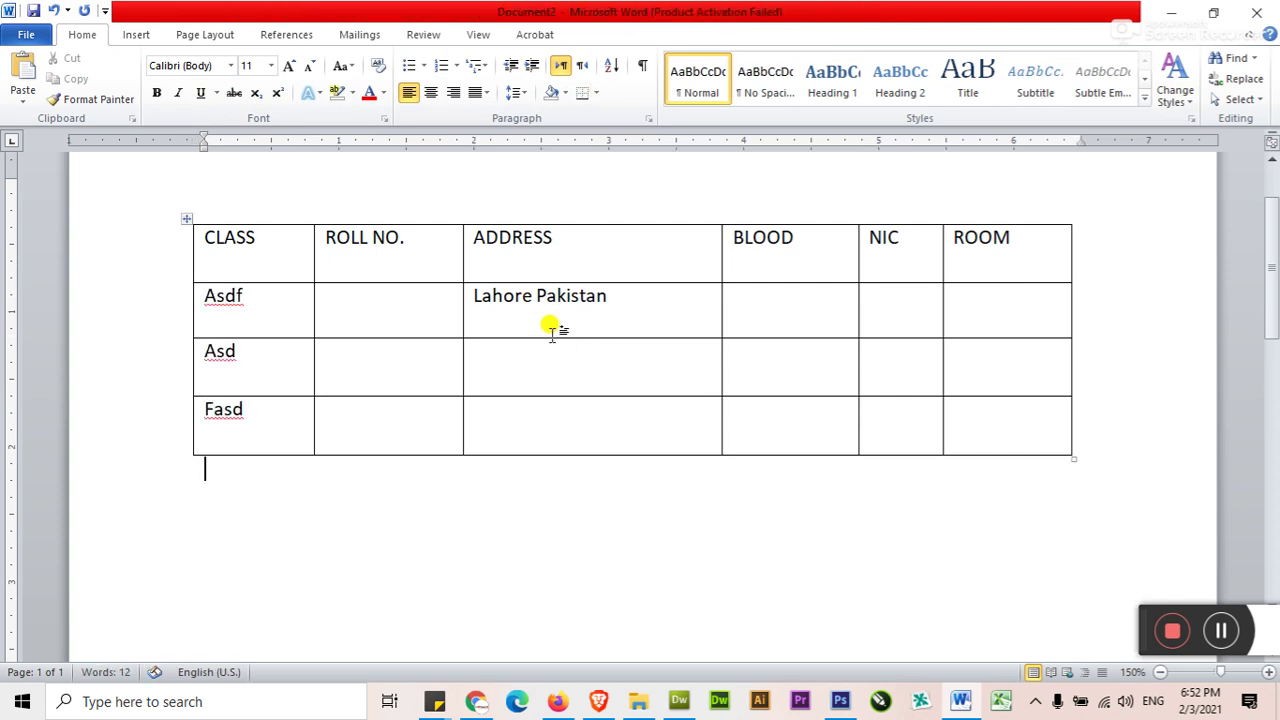
- Fill the ROLL NO. and ADDRESS cells with placeholders dsf, sdf and sadf
click(410, 318)
text(dsf)
key(Down)
text(sdf)
click(381, 410)
text(sadf)
click(514, 340)
text(sdf)
click(523, 420)
text(sadfsadf)
- Fill the remaining BLOOD, NIC and ROOM cells with sdfsadfsdf, then select the header row
click(769, 411)
text(sadf)
click(894, 409)
text(sadf)
click(903, 354)
text(sadf)
text(sadf)
click(965, 305)
text(sdfsadfsdf)
drag(206, 240, 946, 243)
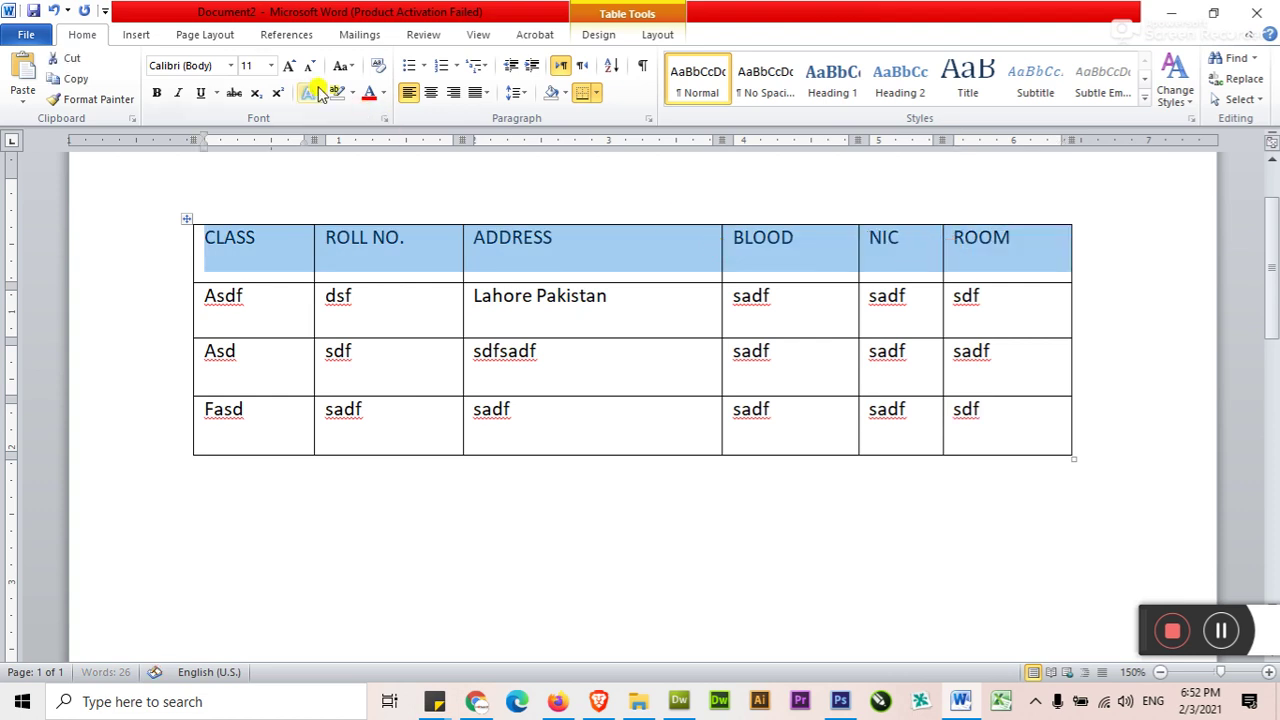
- Shade the CLASS-to-ROOM header row light orange, replacing an initial blue choice
click(668, 34)
click(600, 35)
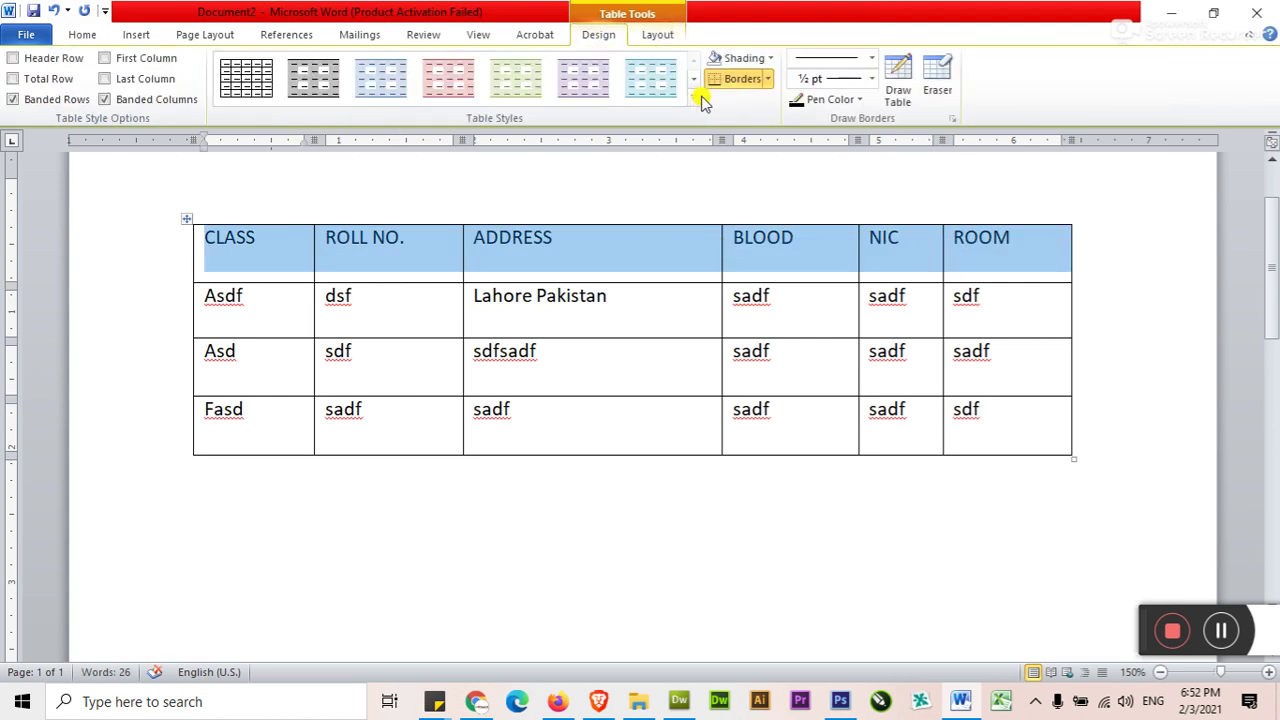
click(770, 58)
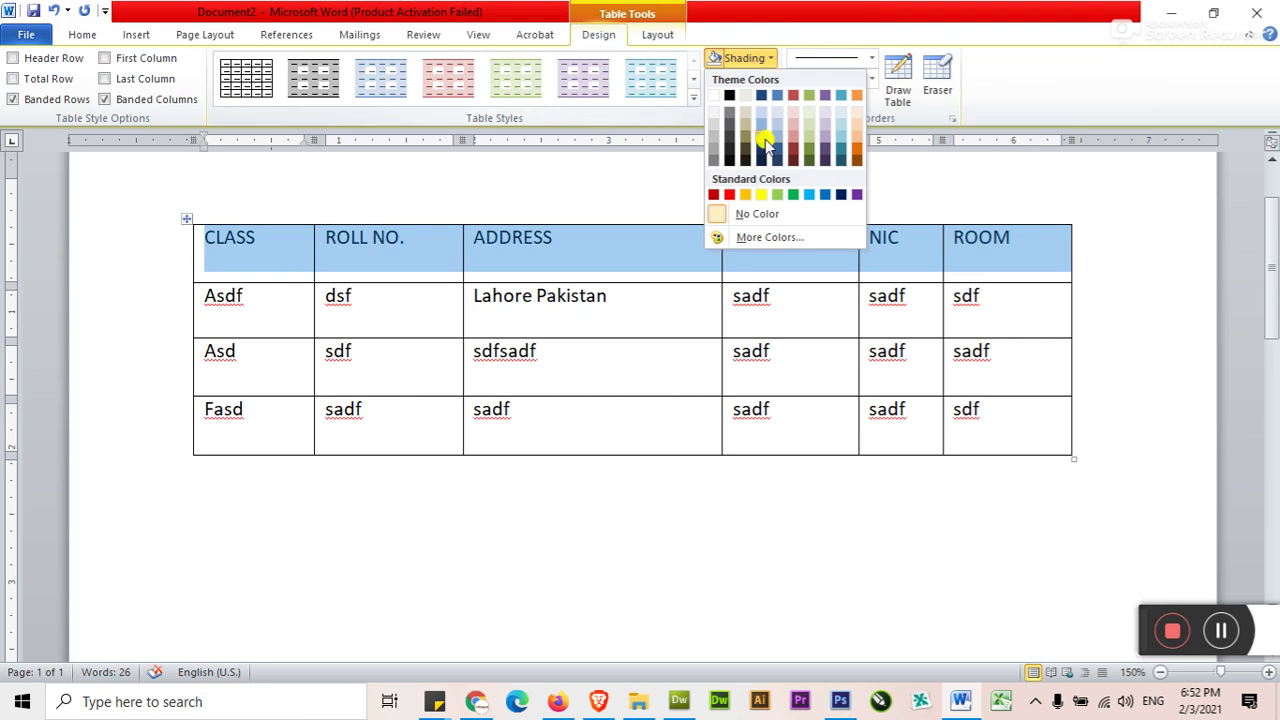
click(761, 148)
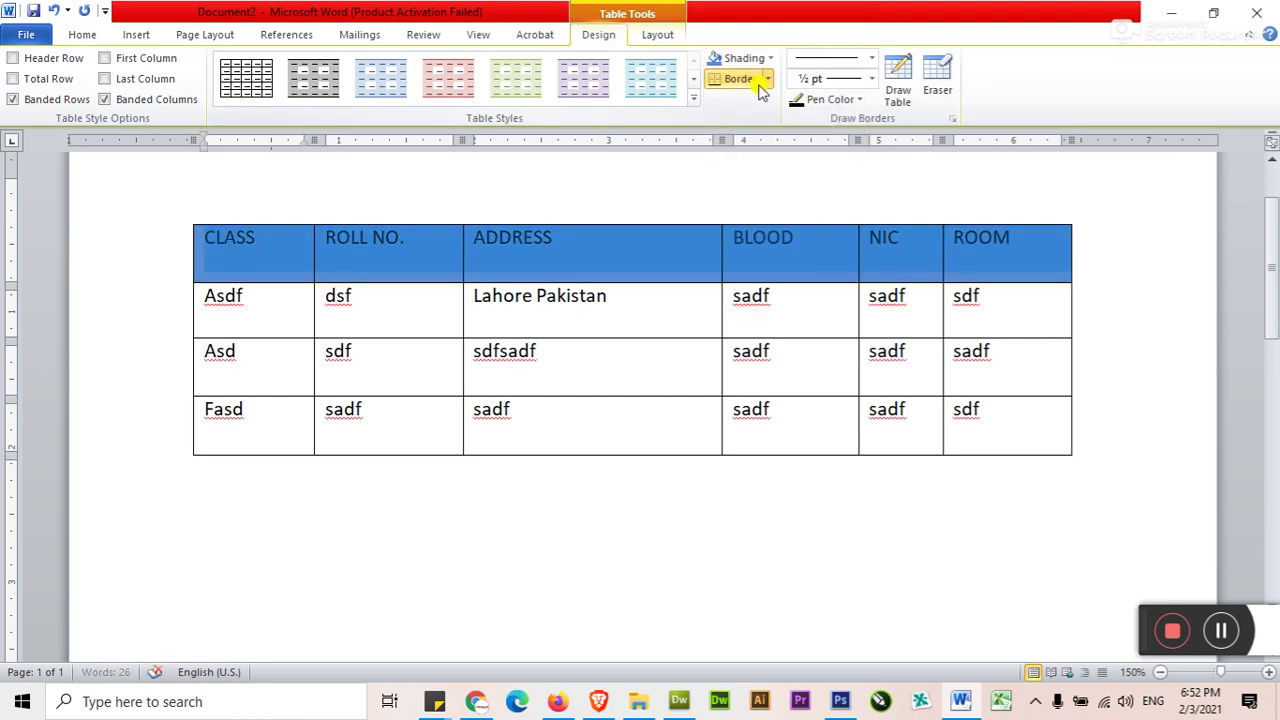
click(770, 58)
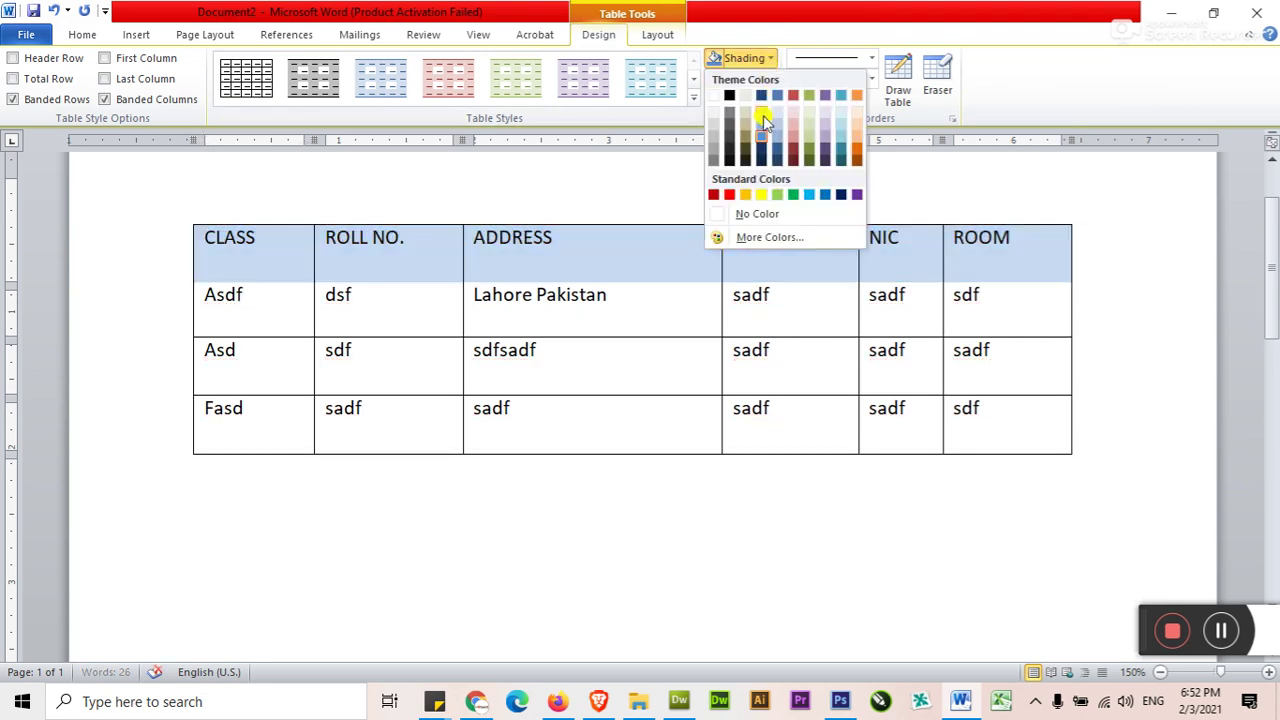
click(857, 133)
click(605, 305)
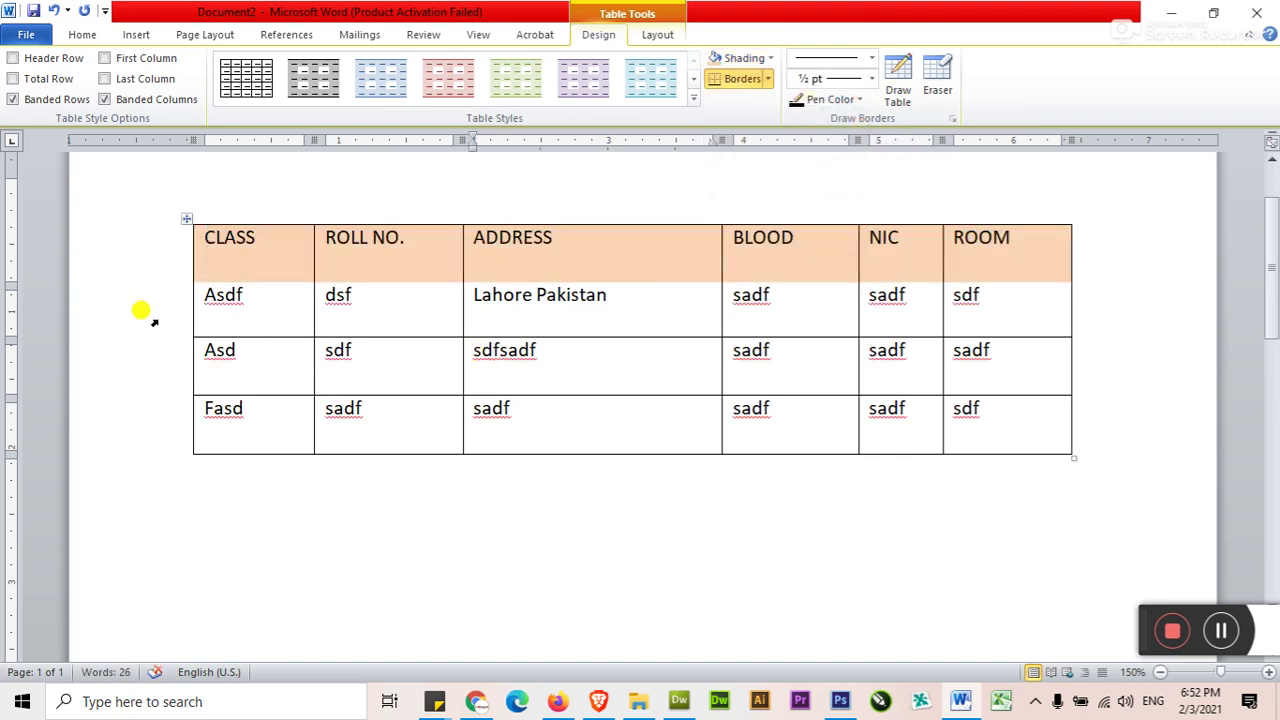
- Paste copies of the three placeholder body rows below the table to lengthen it
drag(176, 320, 163, 434)
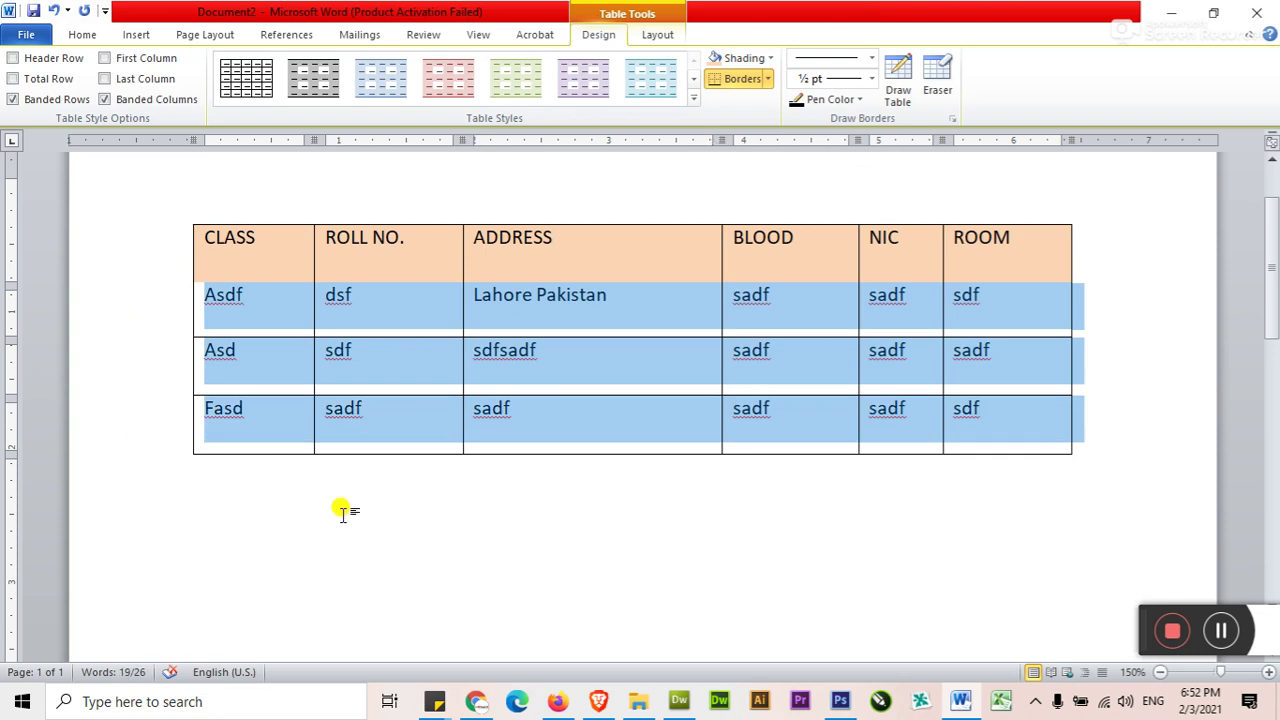
click(262, 478)
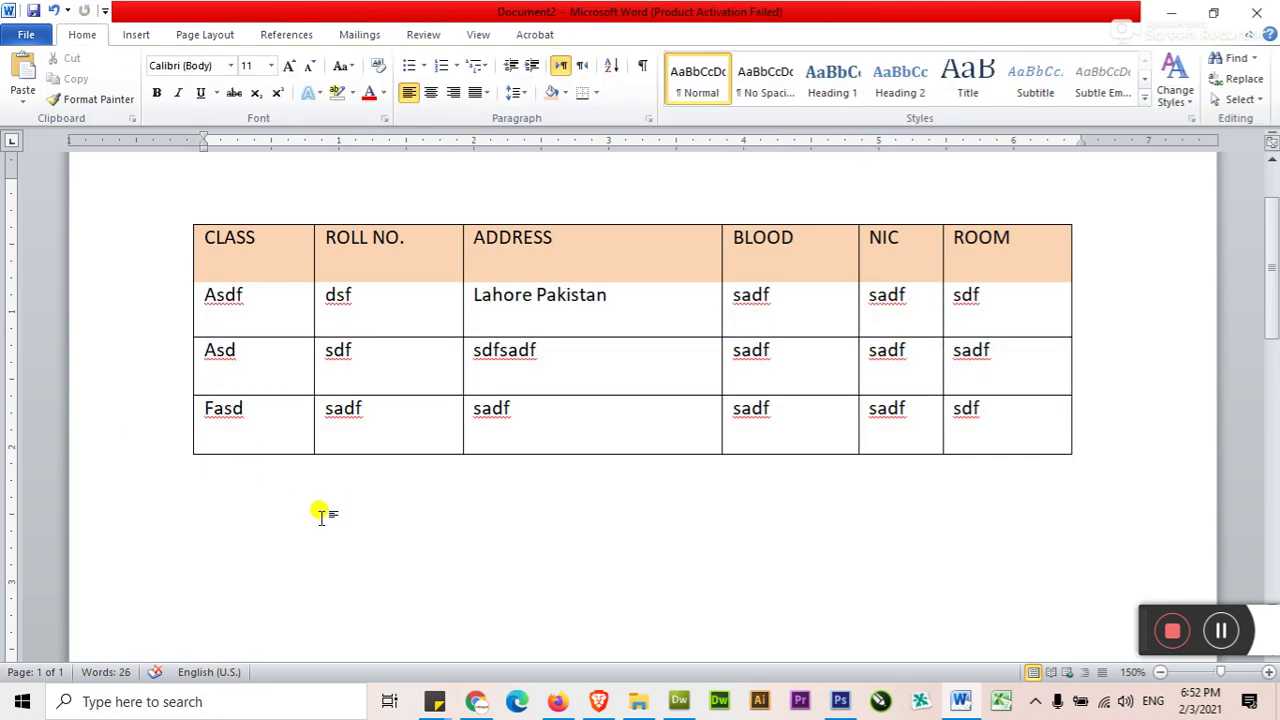
text(Asdf	dsf	Lahore Pakistan	sadf	sadf	sdf Asd	sdf	sdfsadf	sadf	sadf	sadf Fasd	sadf	sadf	sadf	sadf	sdf)
scroll(305, 510, down, 3)
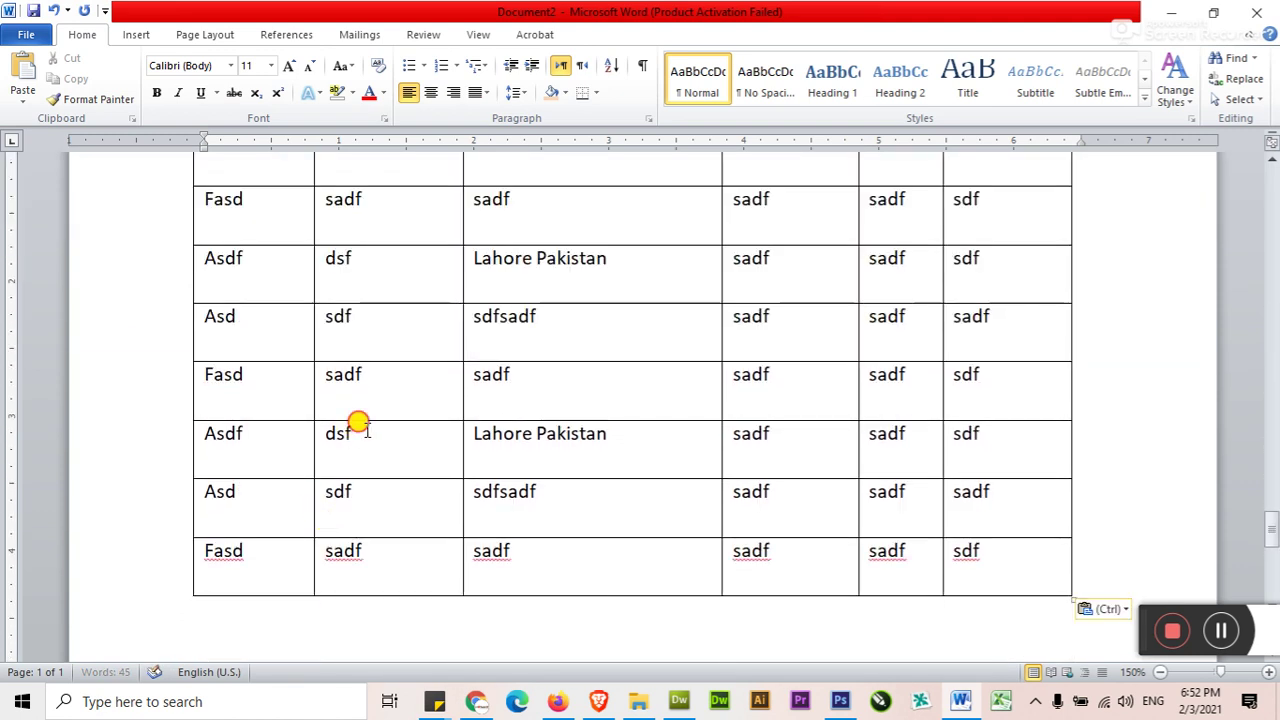
key(ctrl)
- Zoom out to whole pages, return to page 1, and select the table's header row
click(1158, 674)
click(1158, 674)
click(1158, 674)
click(1158, 674)
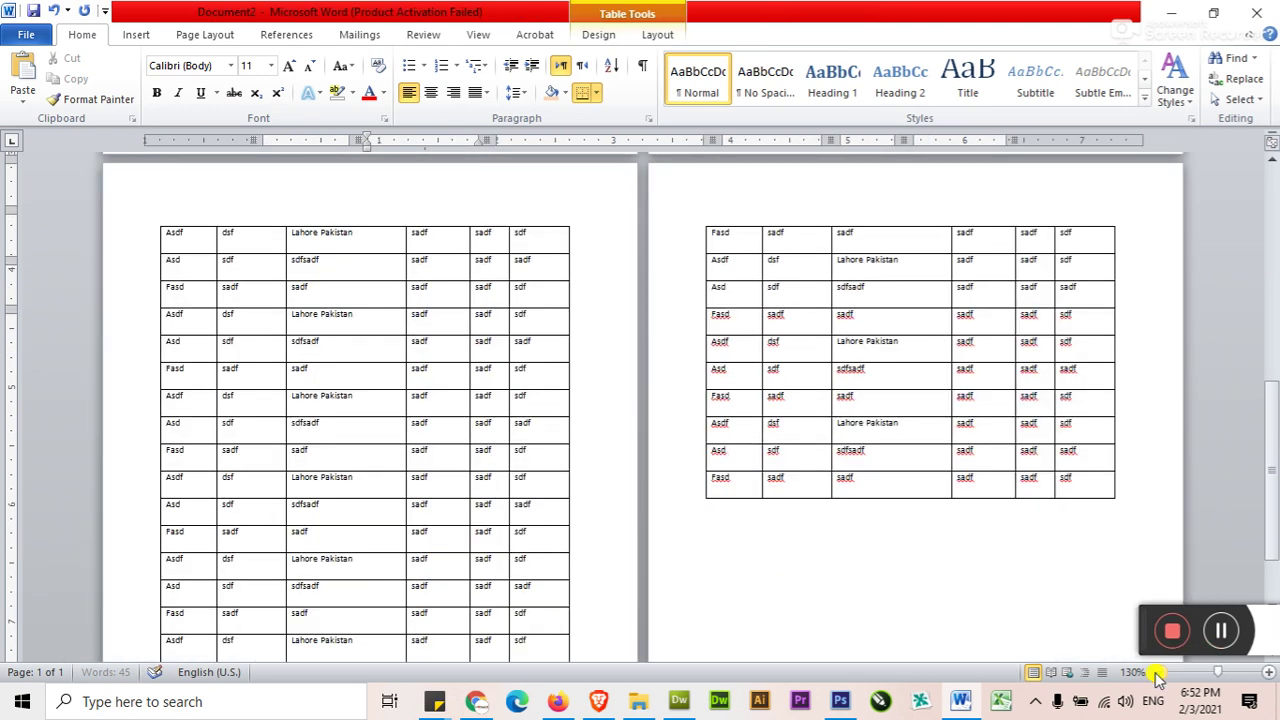
click(1158, 674)
click(1158, 674)
click(1158, 674)
click(1158, 674)
scroll(520, 453, up, 2)
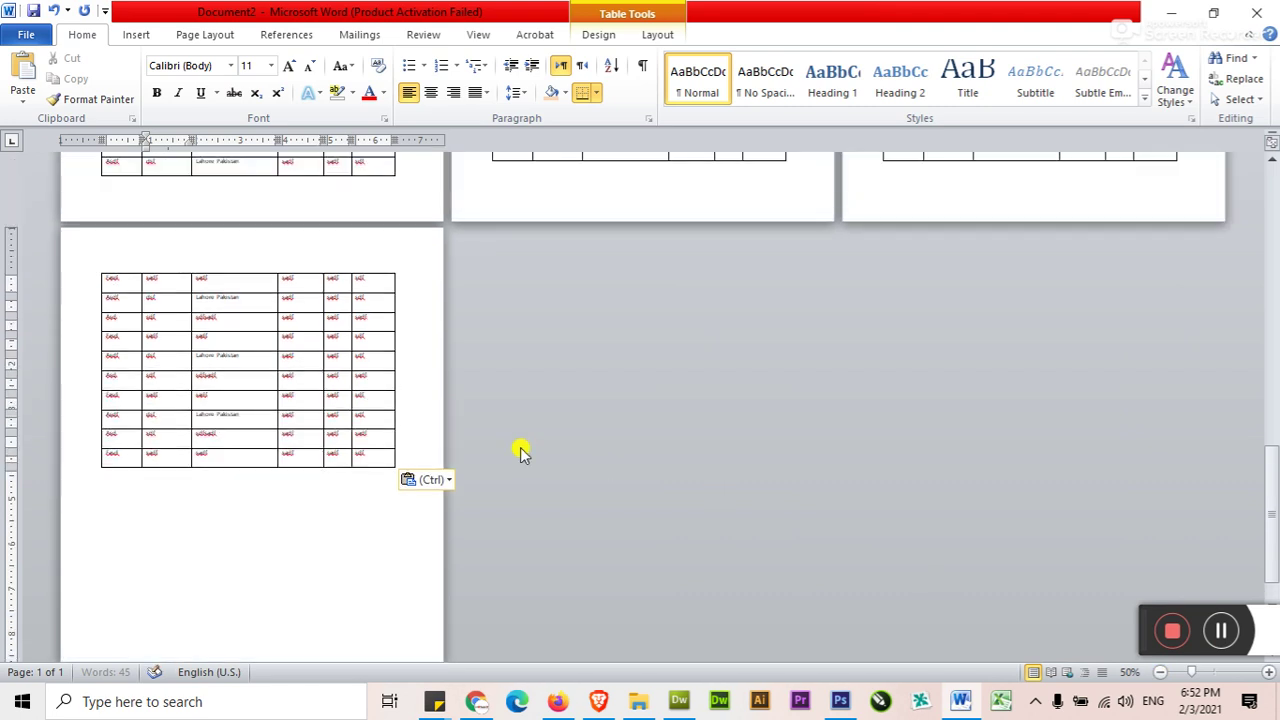
scroll(522, 450, up, 5)
scroll(522, 450, up, 3)
scroll(520, 448, up, 4)
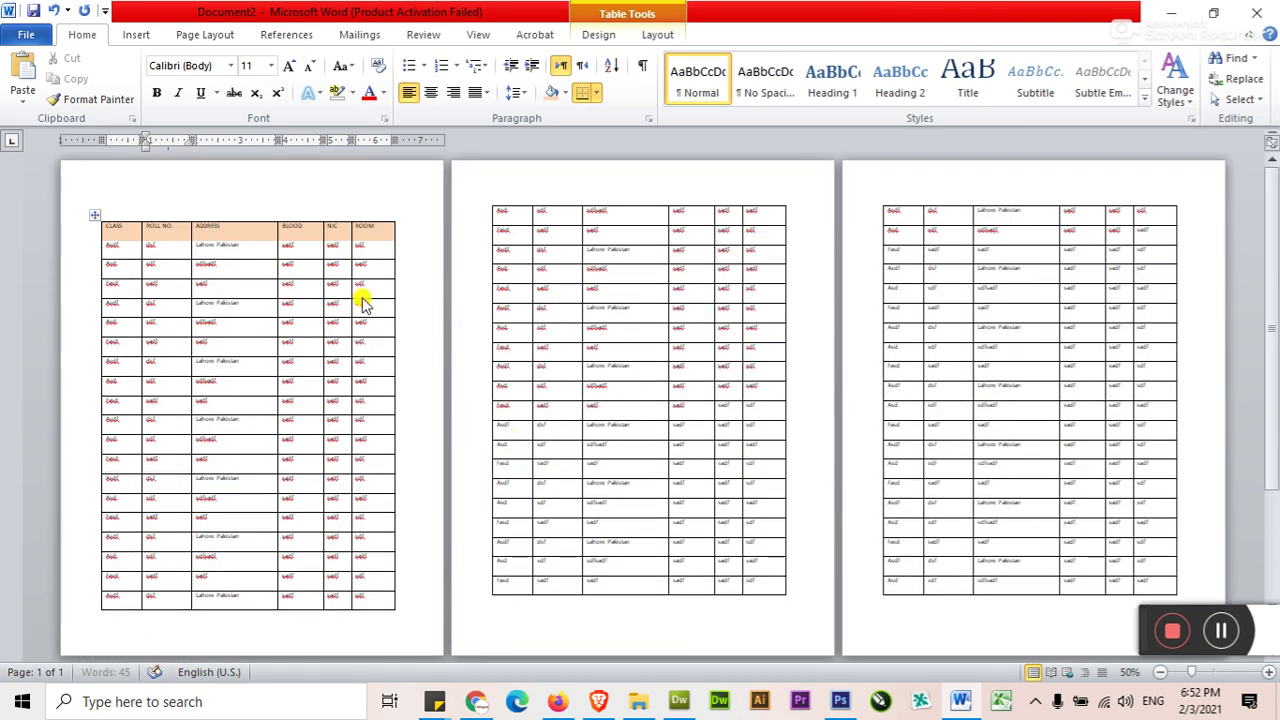
drag(137, 228, 370, 226)
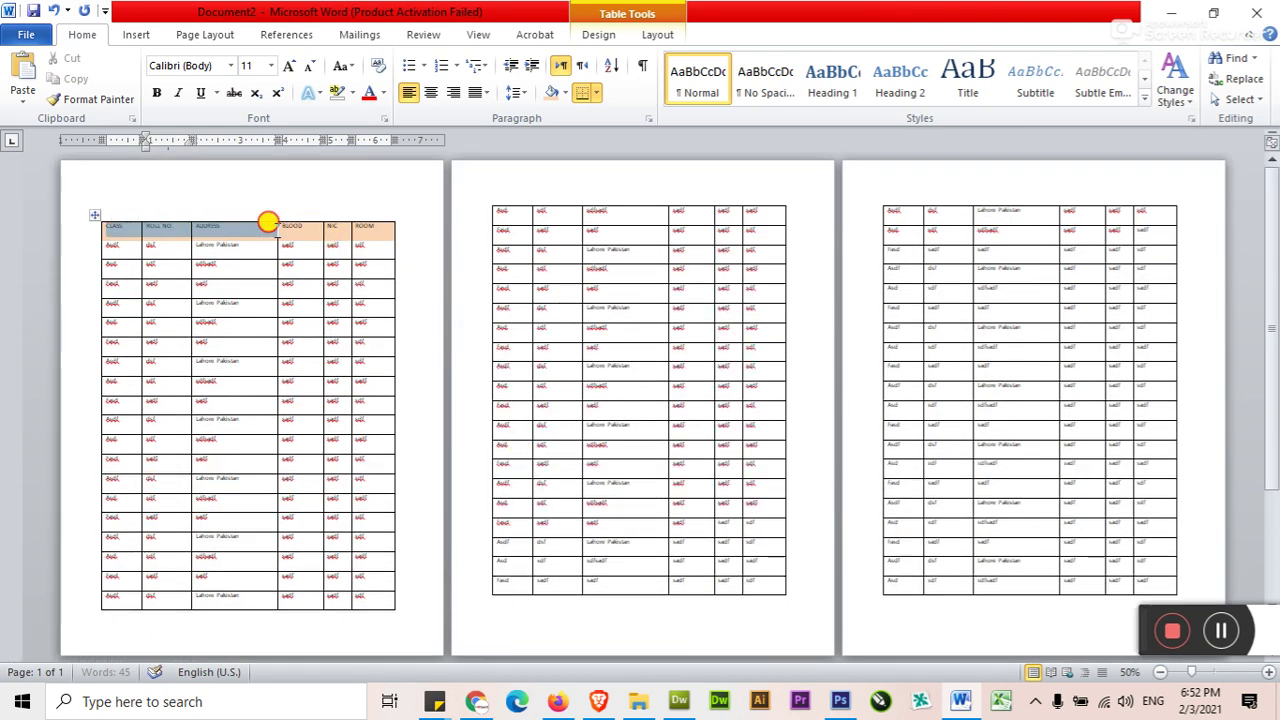
- Delete the empty line above the table and shade the header row dark red
click(366, 204)
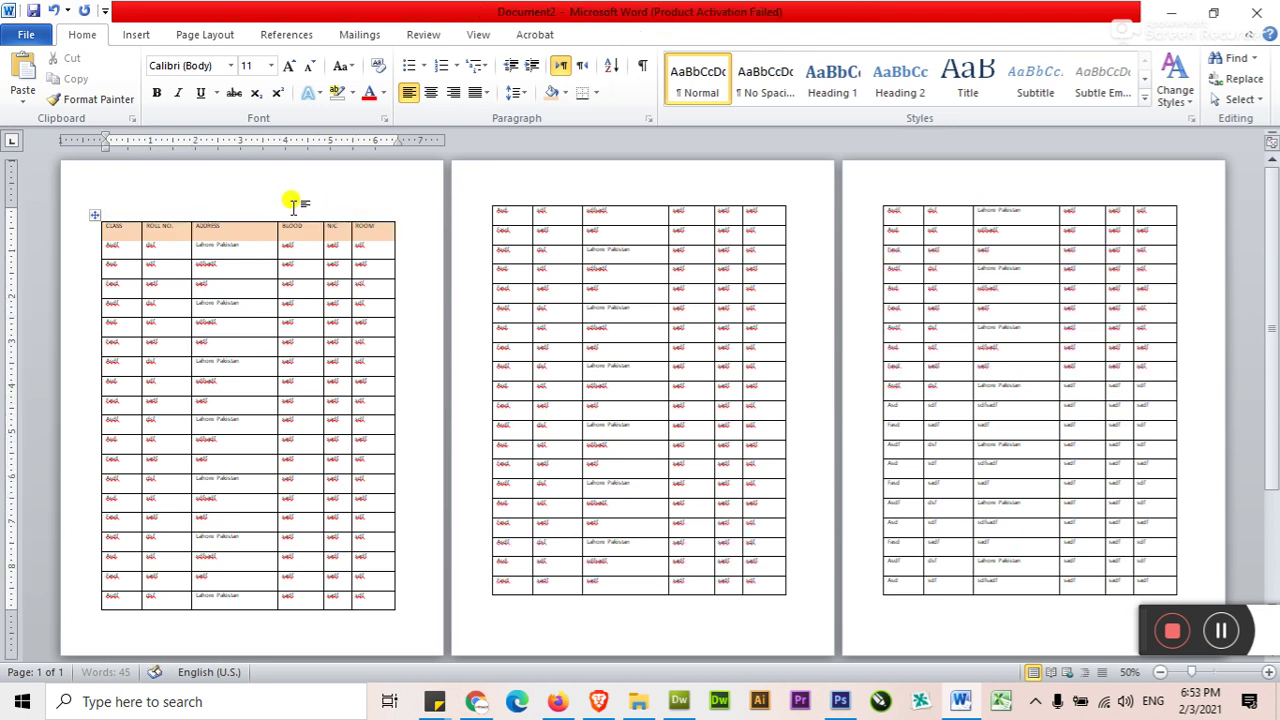
key(Delete)
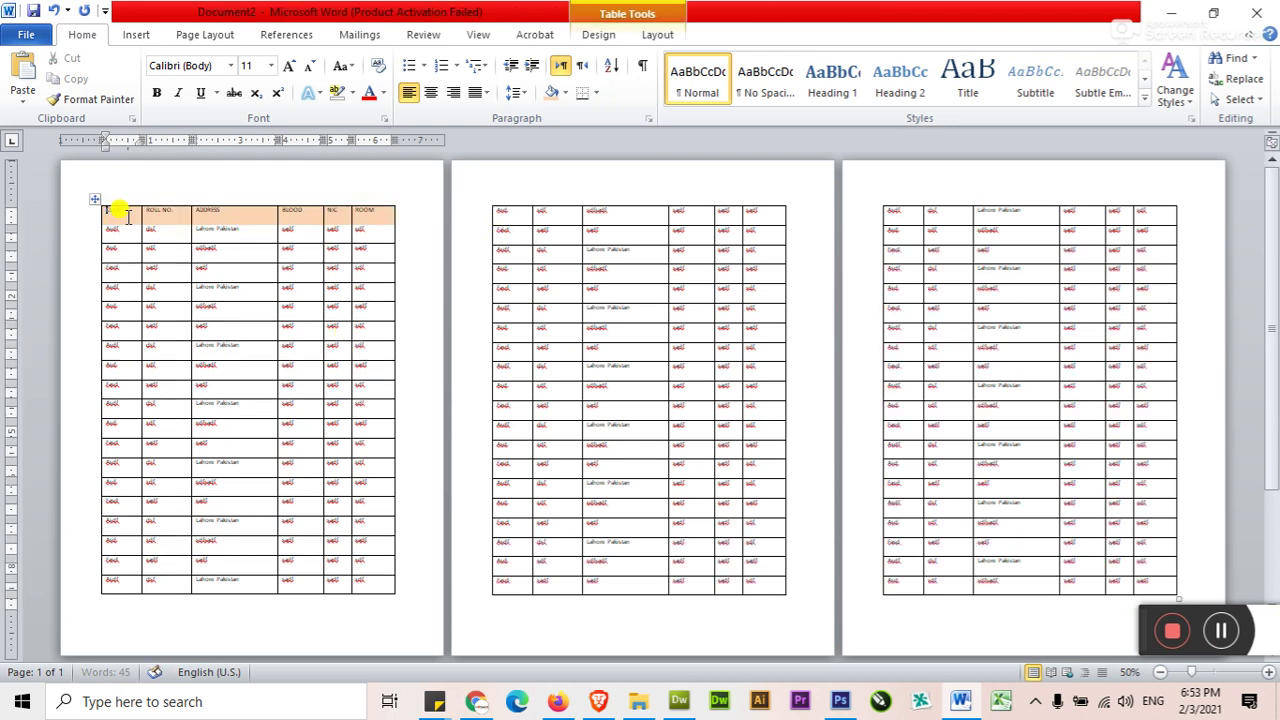
drag(118, 210, 366, 209)
click(652, 34)
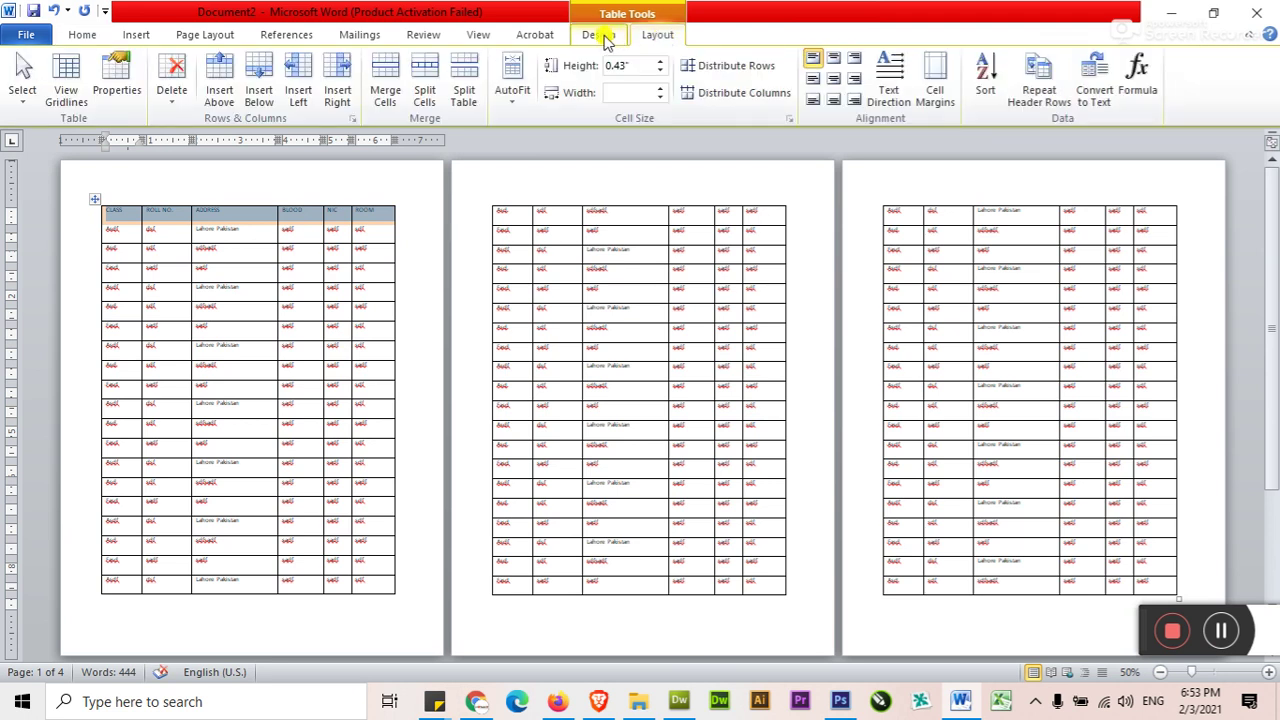
click(603, 38)
click(770, 60)
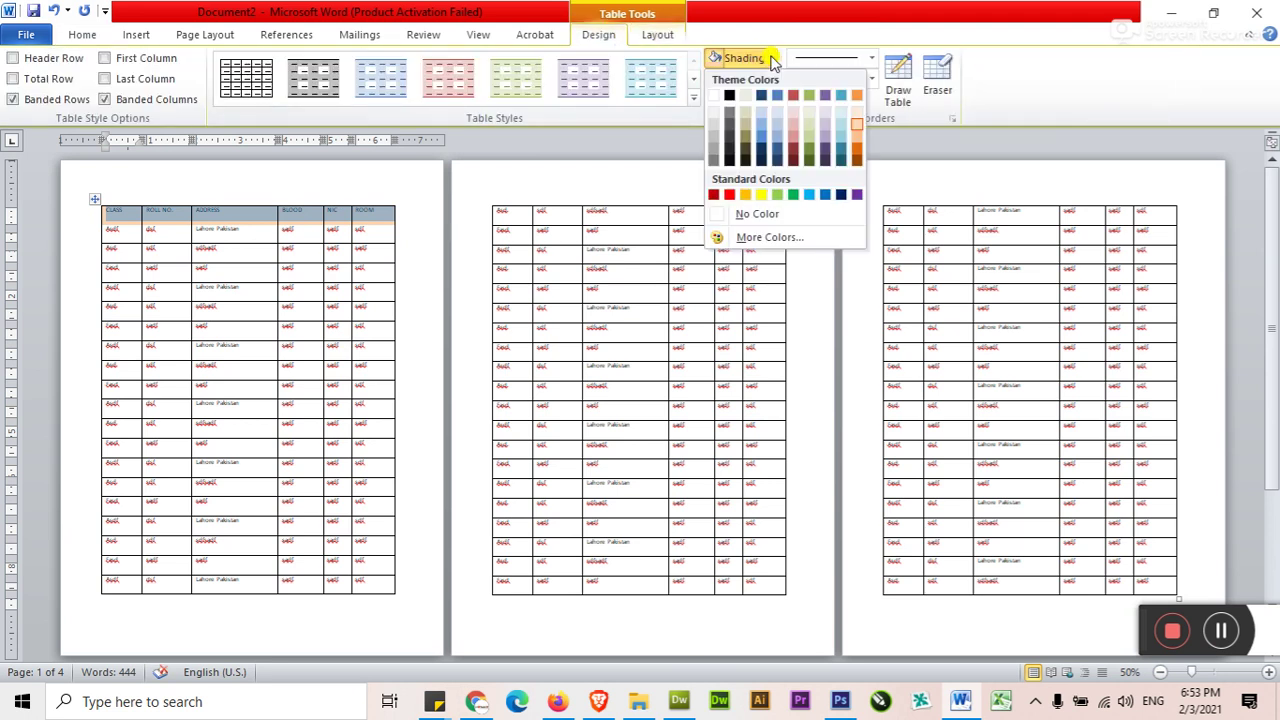
click(715, 194)
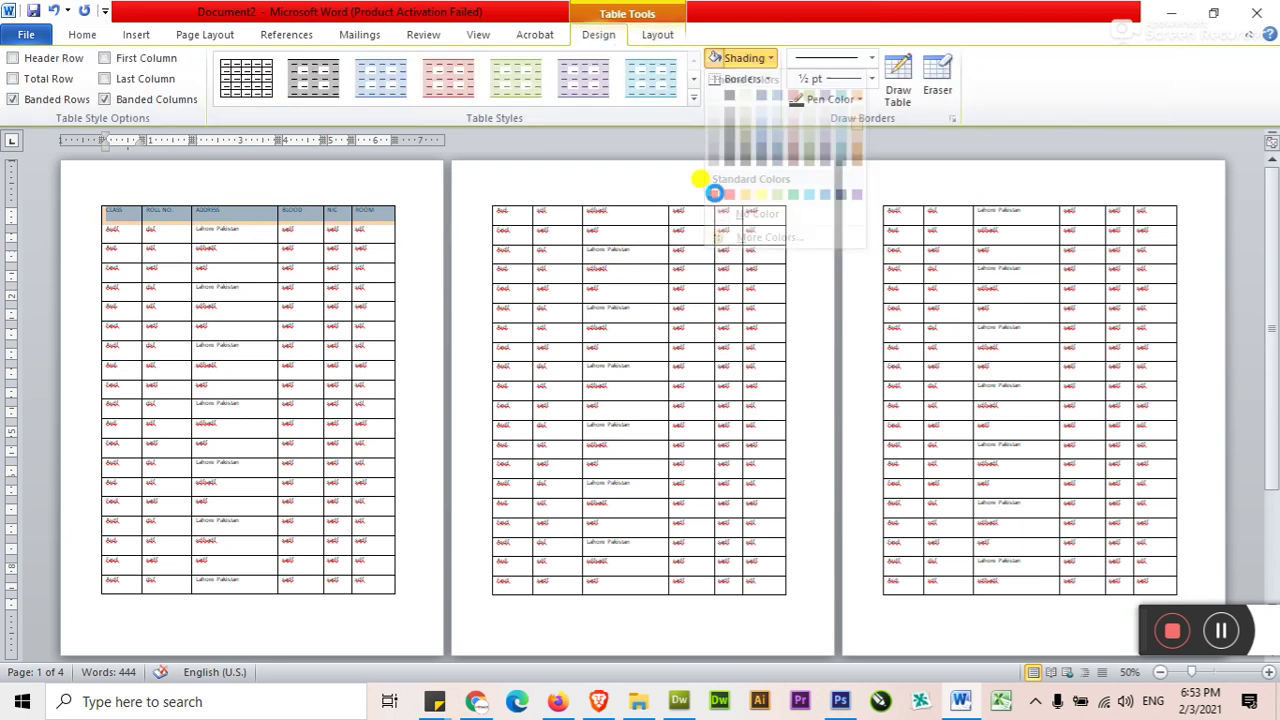
- Make the header row's text white
click(86, 36)
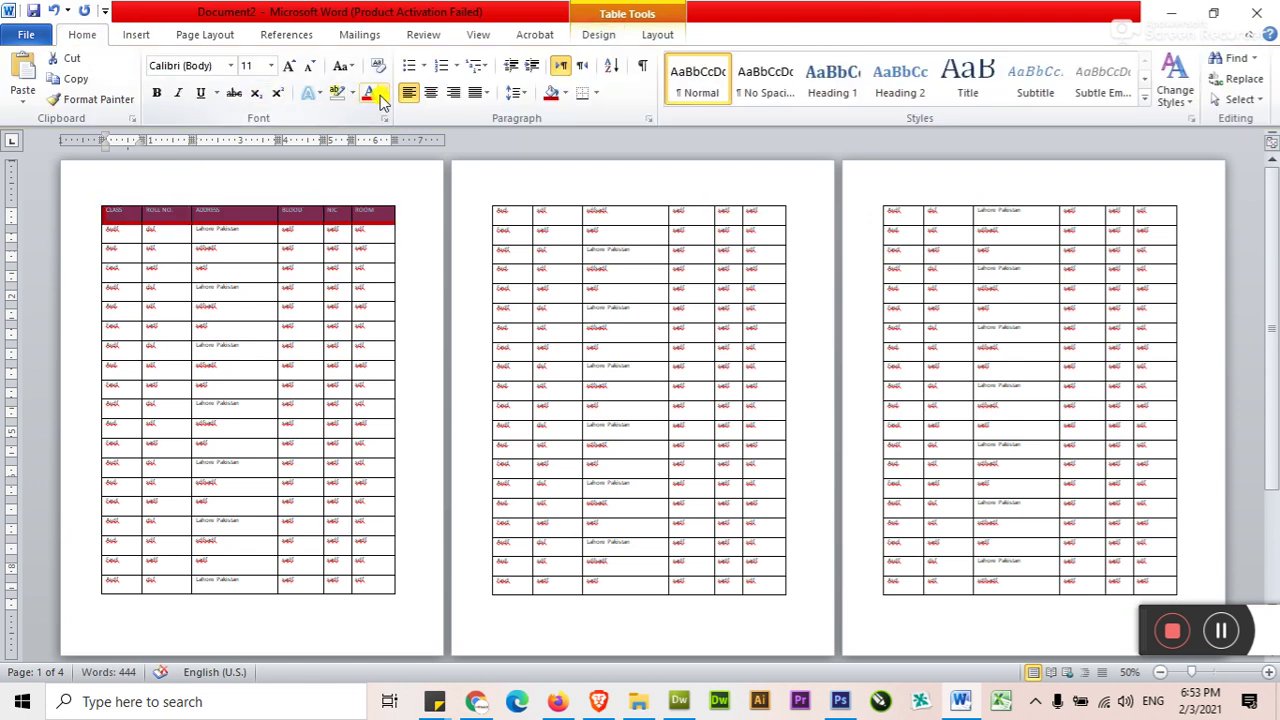
click(381, 95)
click(373, 155)
click(337, 229)
ctrl+scroll(222, 245, up, 3)
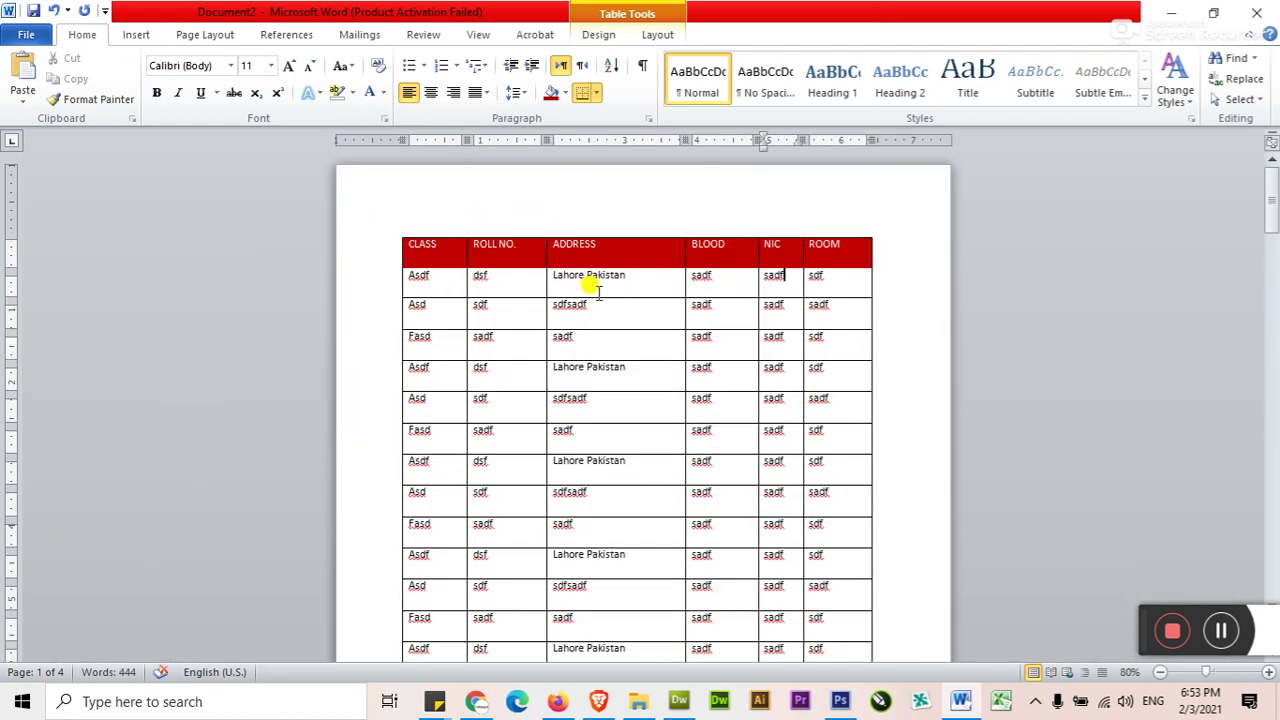
- Select the dark red header row and turn on Repeat Header Rows in Table Layout
ctrl+scroll(598, 290, up, 1)
ctrl+scroll(590, 286, up, 2)
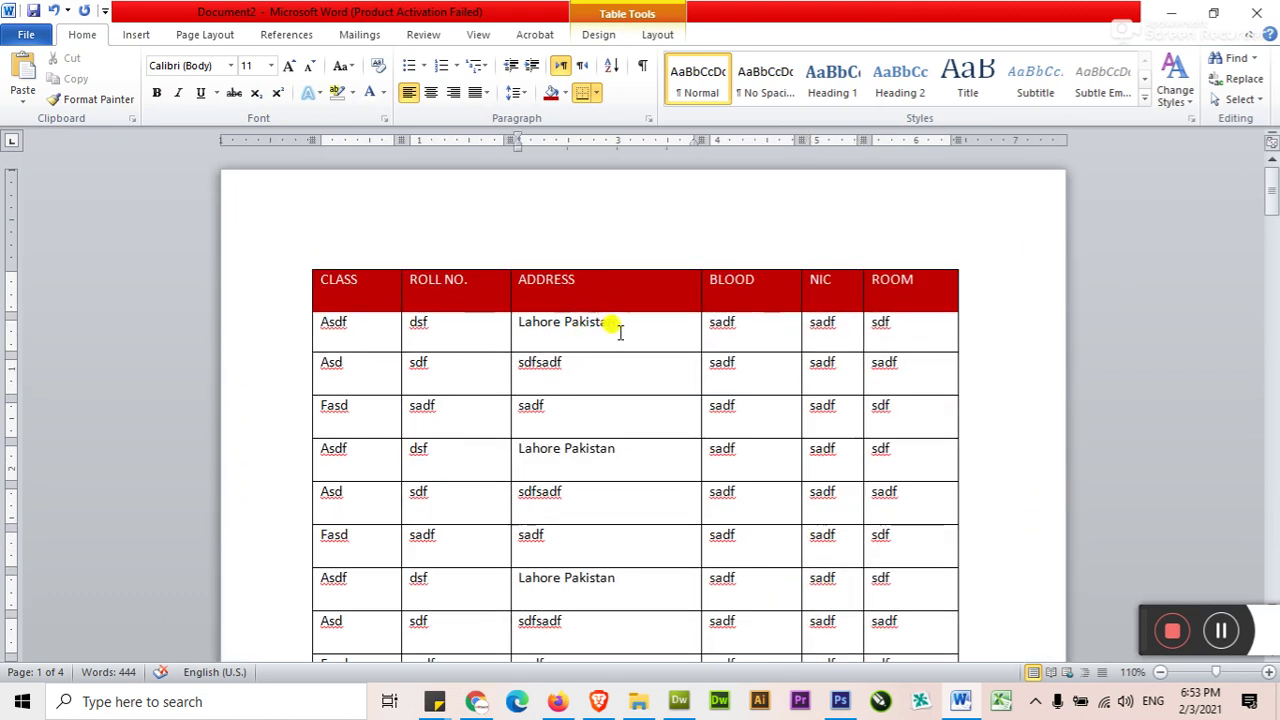
click(286, 302)
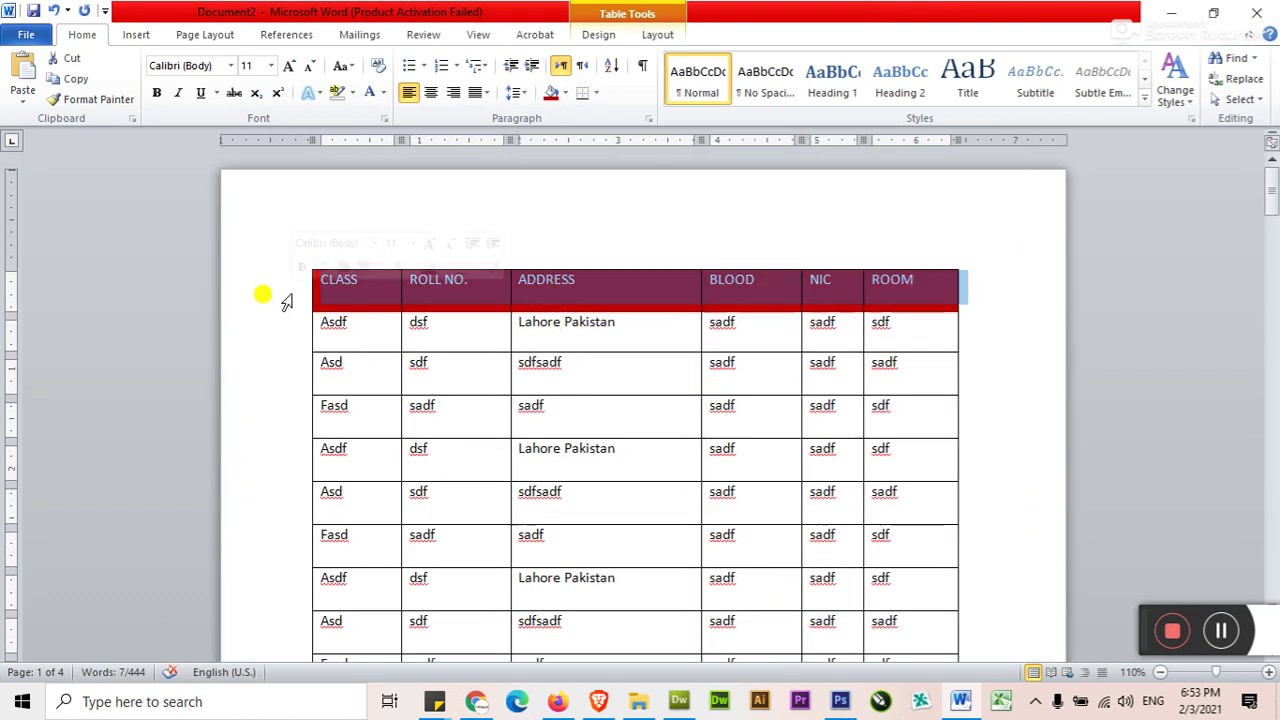
click(562, 321)
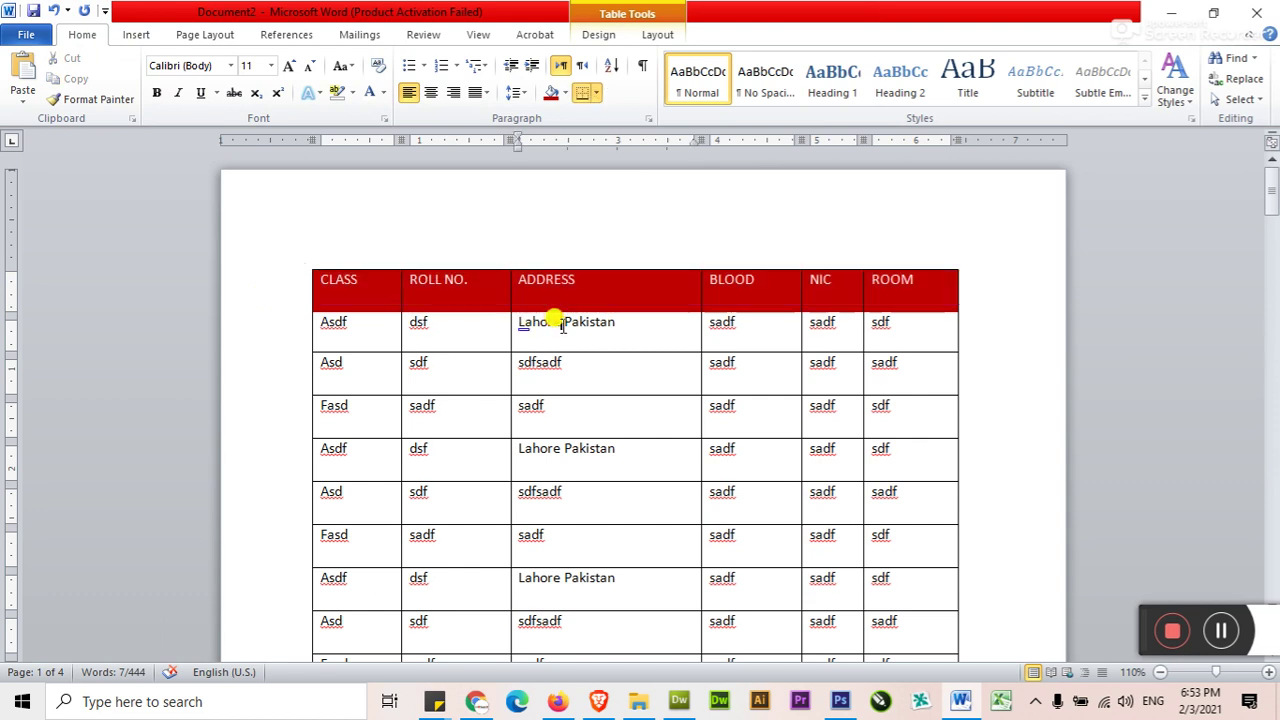
click(292, 300)
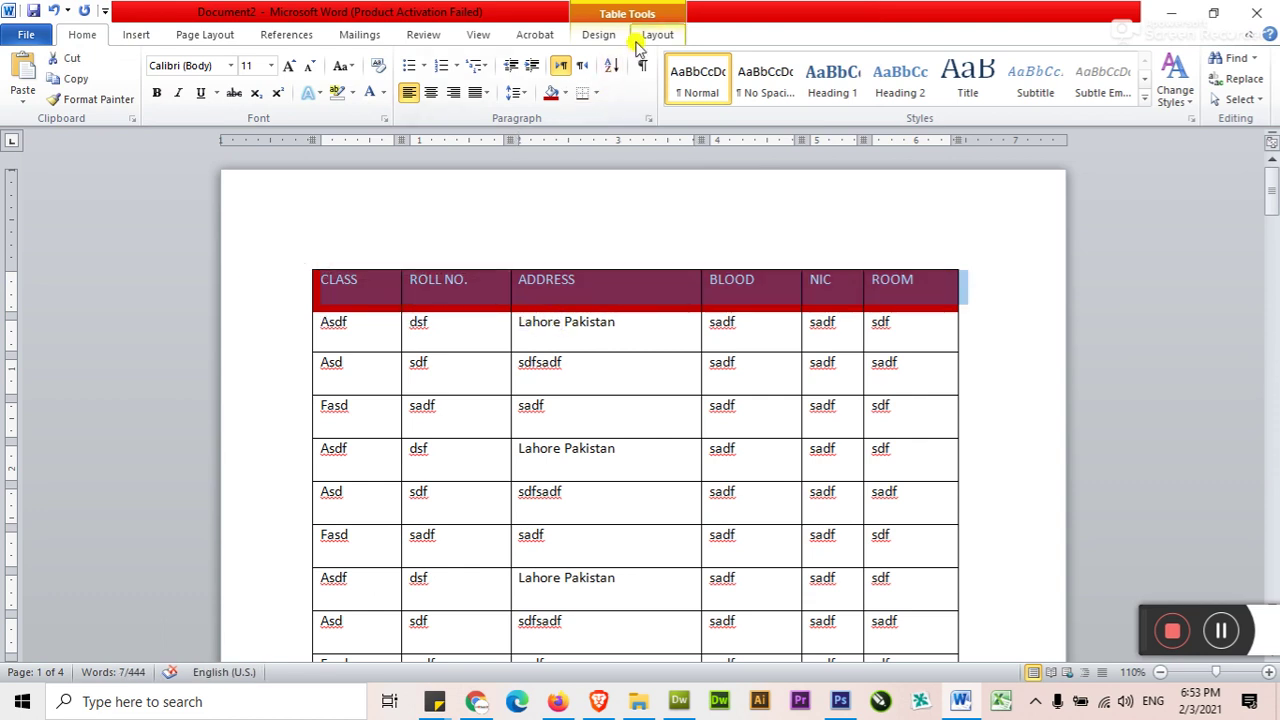
click(597, 38)
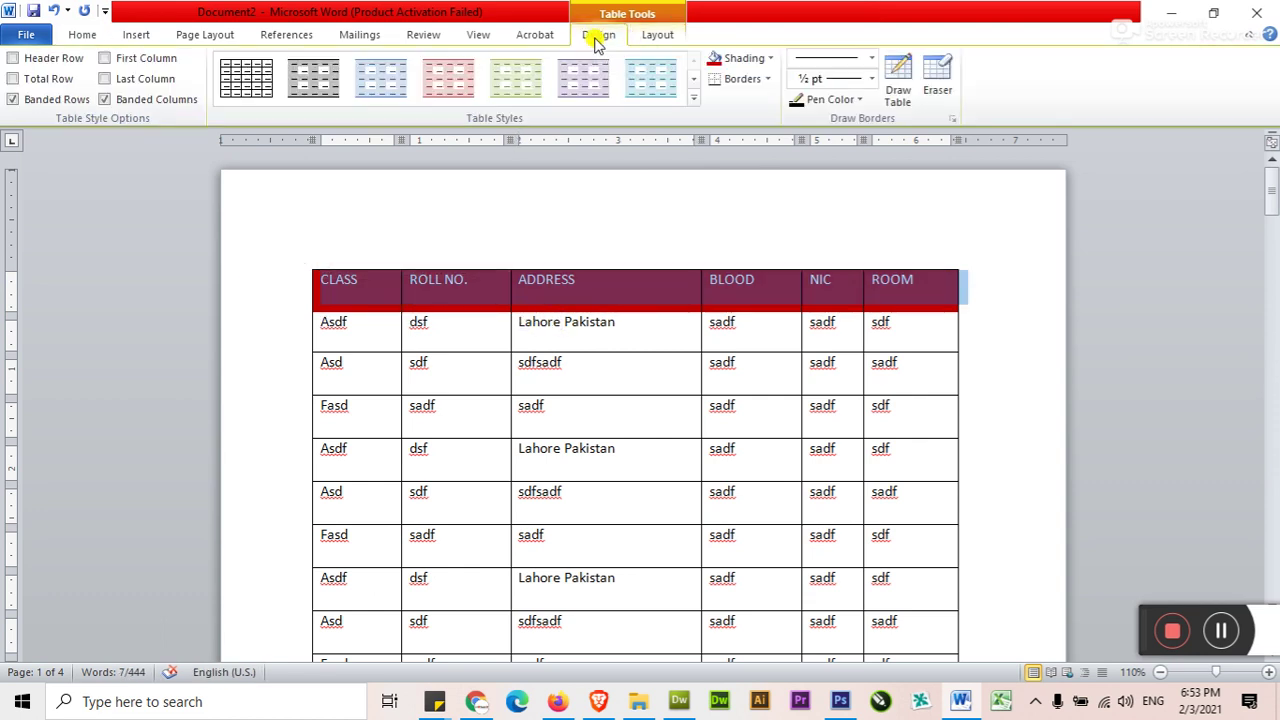
click(652, 36)
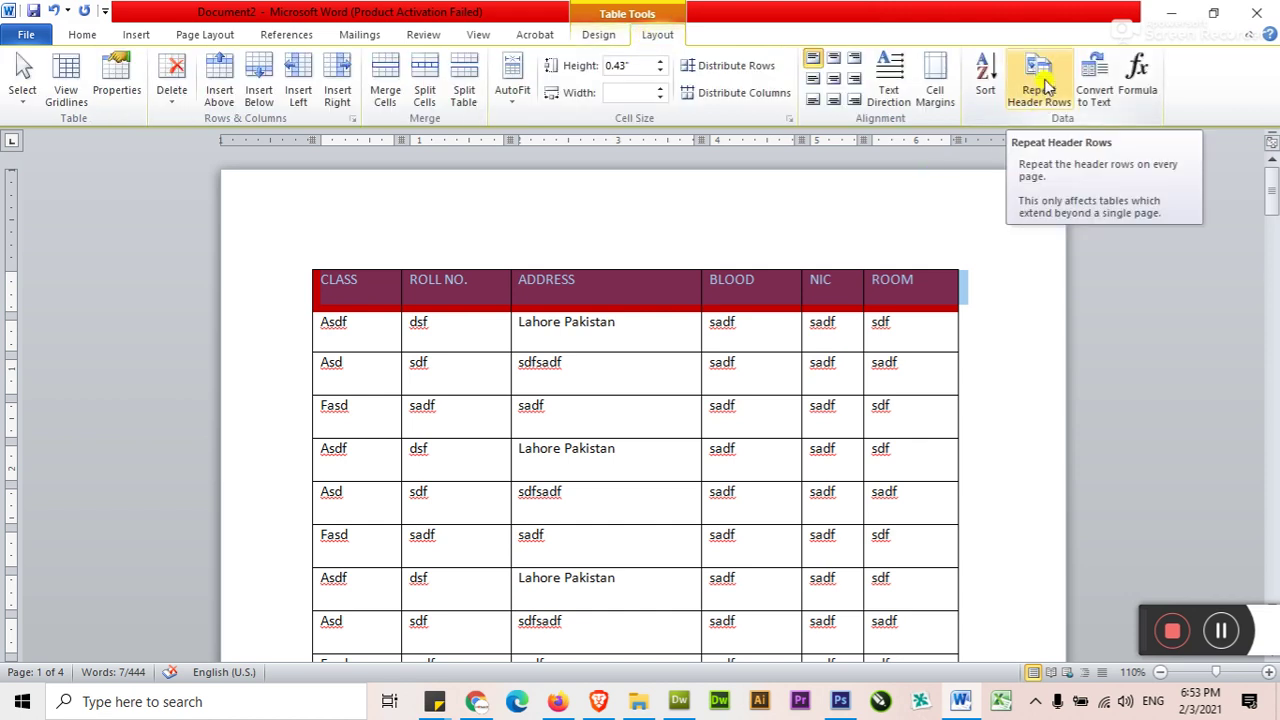
click(1040, 85)
click(765, 333)
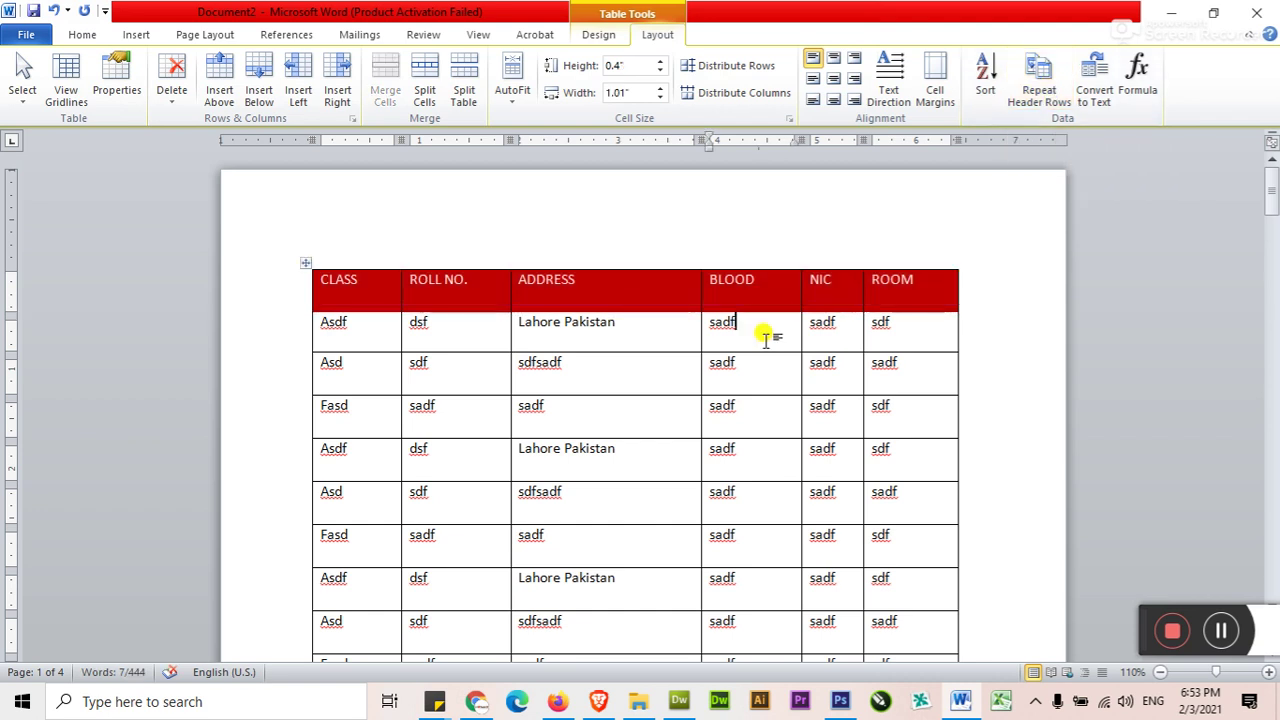
- Scroll through pages 2 and 3 to confirm the red header repeats on each
scroll(765, 336, down, 1)
scroll(765, 336, down, 3)
scroll(765, 336, down, 3)
scroll(765, 340, down, 3)
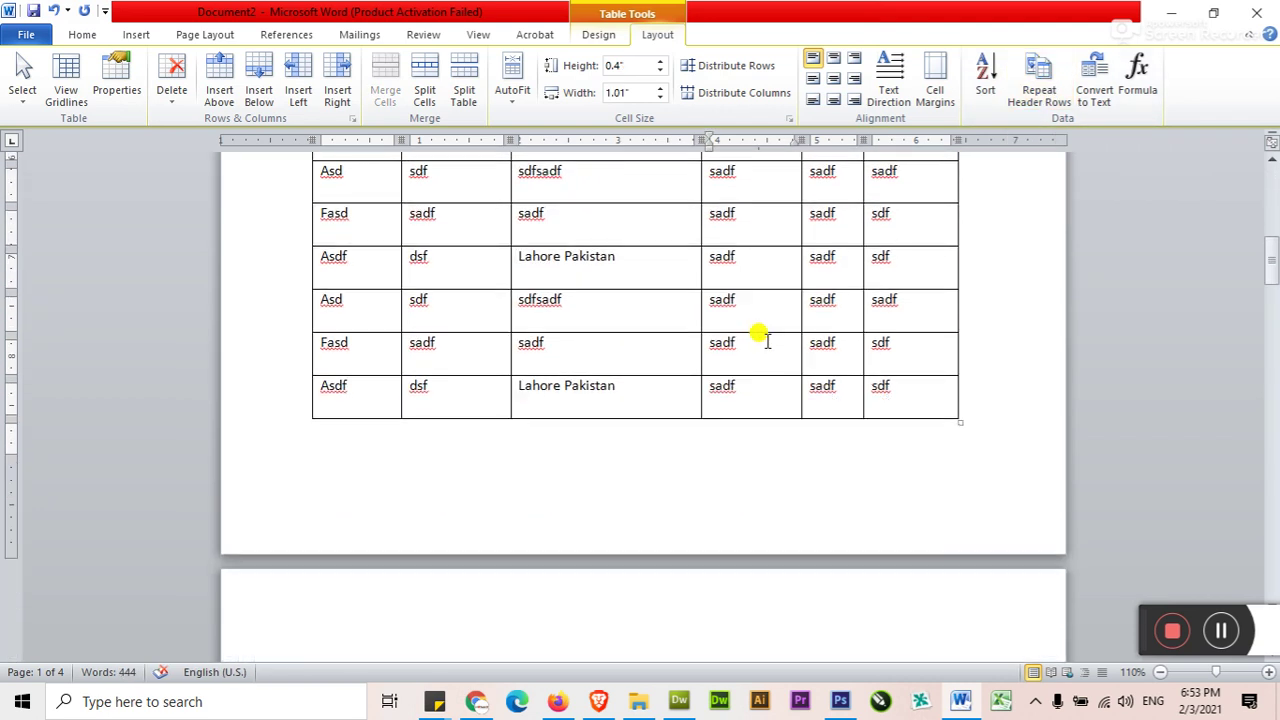
scroll(760, 334, down, 3)
click(586, 466)
scroll(590, 470, down, 3)
scroll(592, 475, down, 3)
scroll(590, 470, down, 3)
scroll(588, 462, down, 3)
click(588, 470)
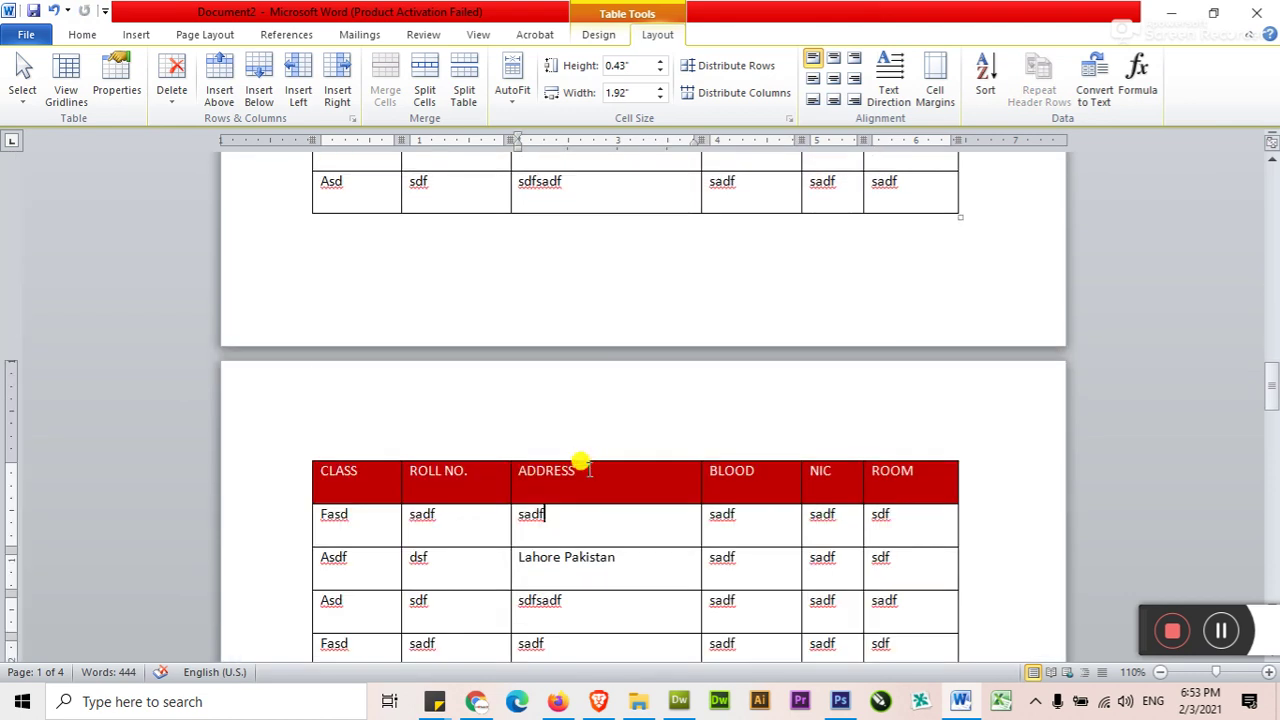
scroll(590, 468, down, 3)
scroll(590, 468, down, 3)
scroll(590, 468, down, 3)
scroll(590, 468, down, 3)
scroll(590, 465, down, 5)
scroll(590, 465, up, 3)
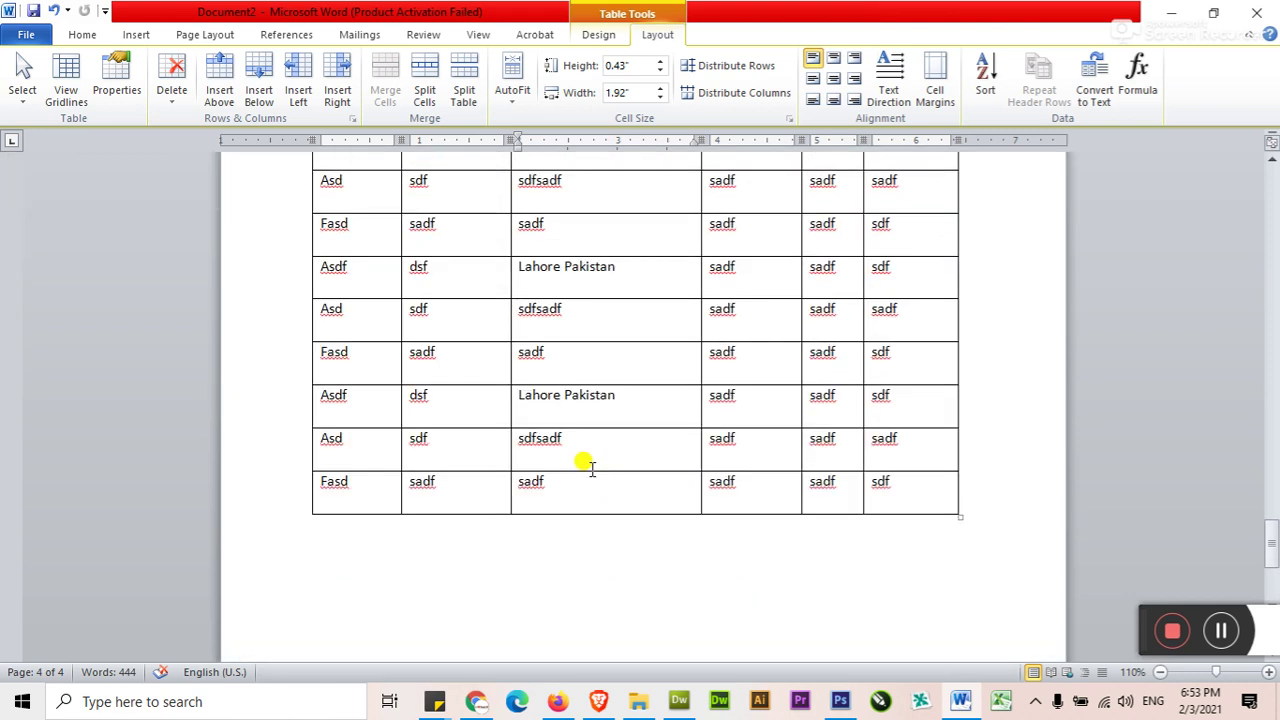
scroll(585, 465, up, 3)
scroll(585, 465, up, 3)
scroll(582, 464, down, 3)
scroll(580, 464, up, 3)
scroll(580, 462, up, 3)
scroll(571, 457, up, 10)
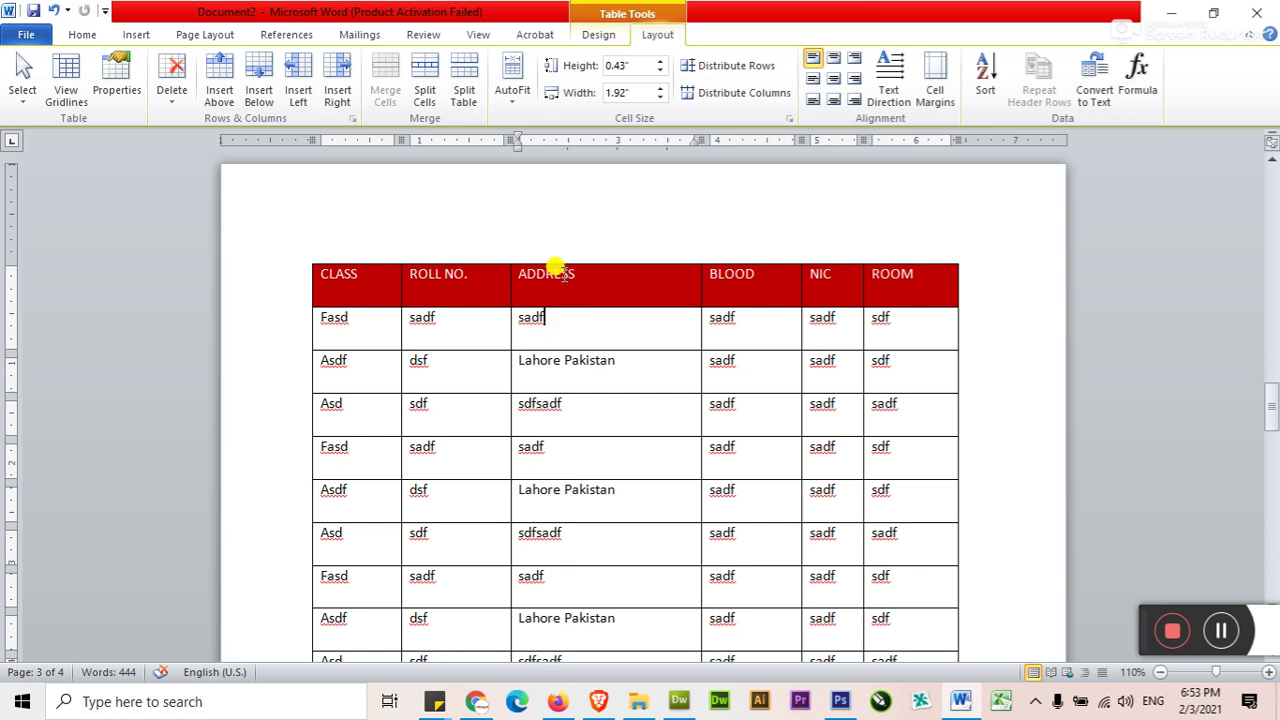
click(574, 324)
- Jump back to the top with Ctrl+Home, check the header cells, then go to the document's end
key(ctrl+Home)
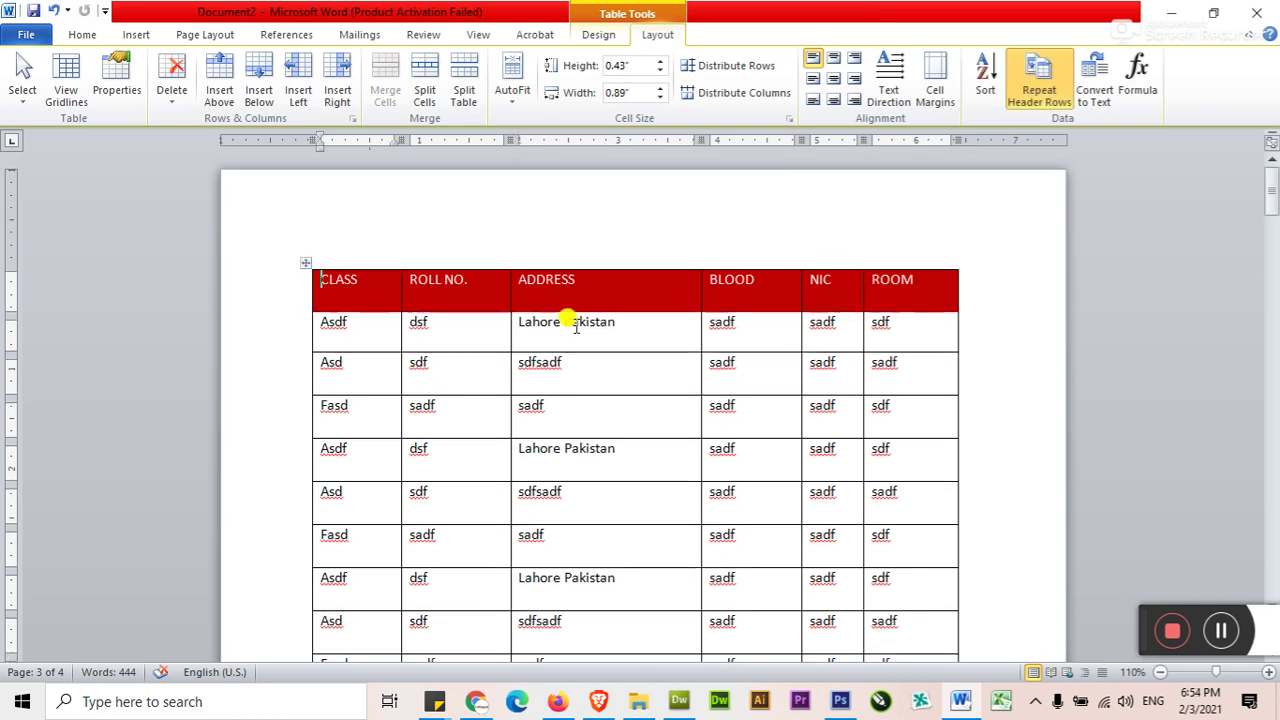
click(445, 282)
click(334, 277)
click(560, 273)
click(722, 281)
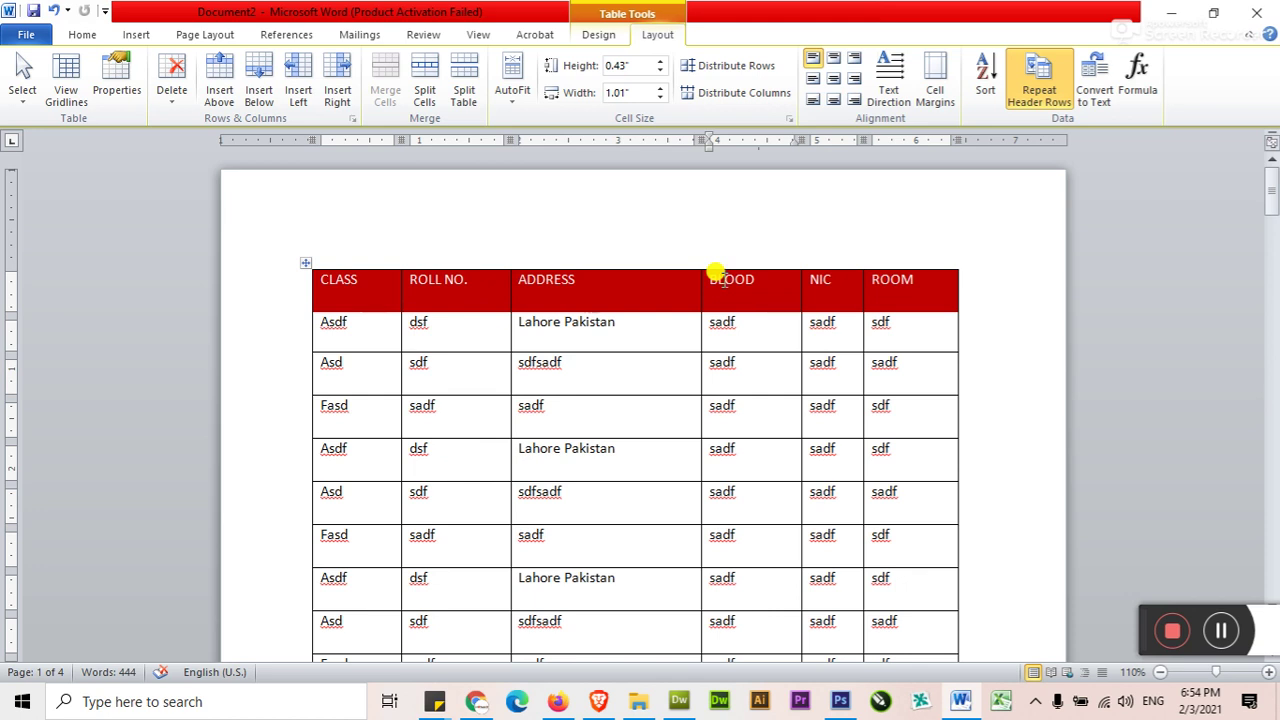
click(652, 355)
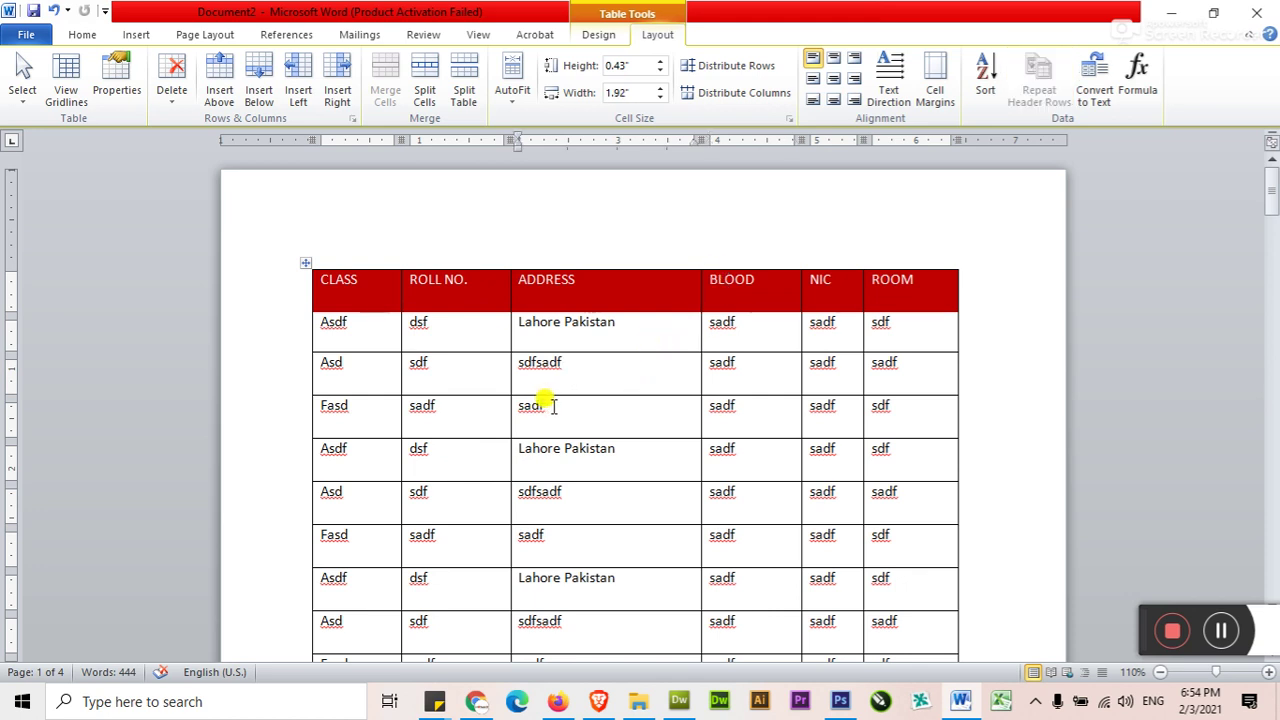
key(ctrl+Return)
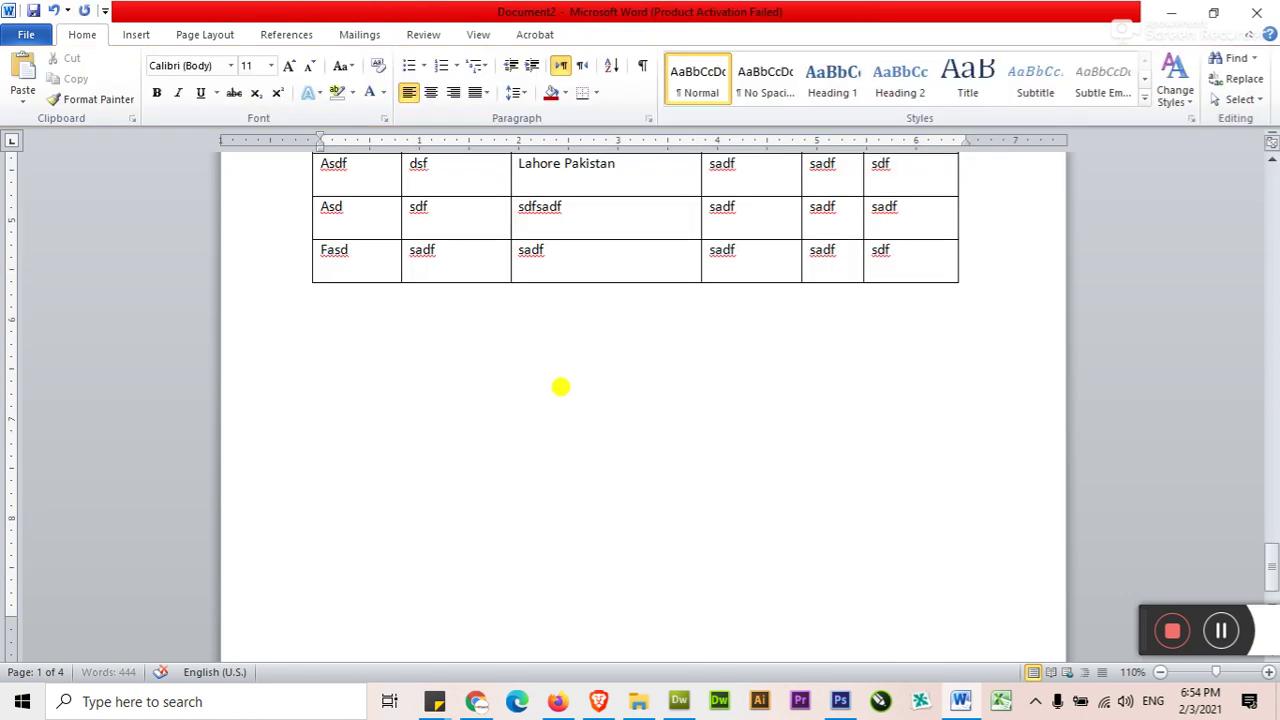
- Insert a 2 by 2 table below the main table and type asdf into two cells
click(145, 34)
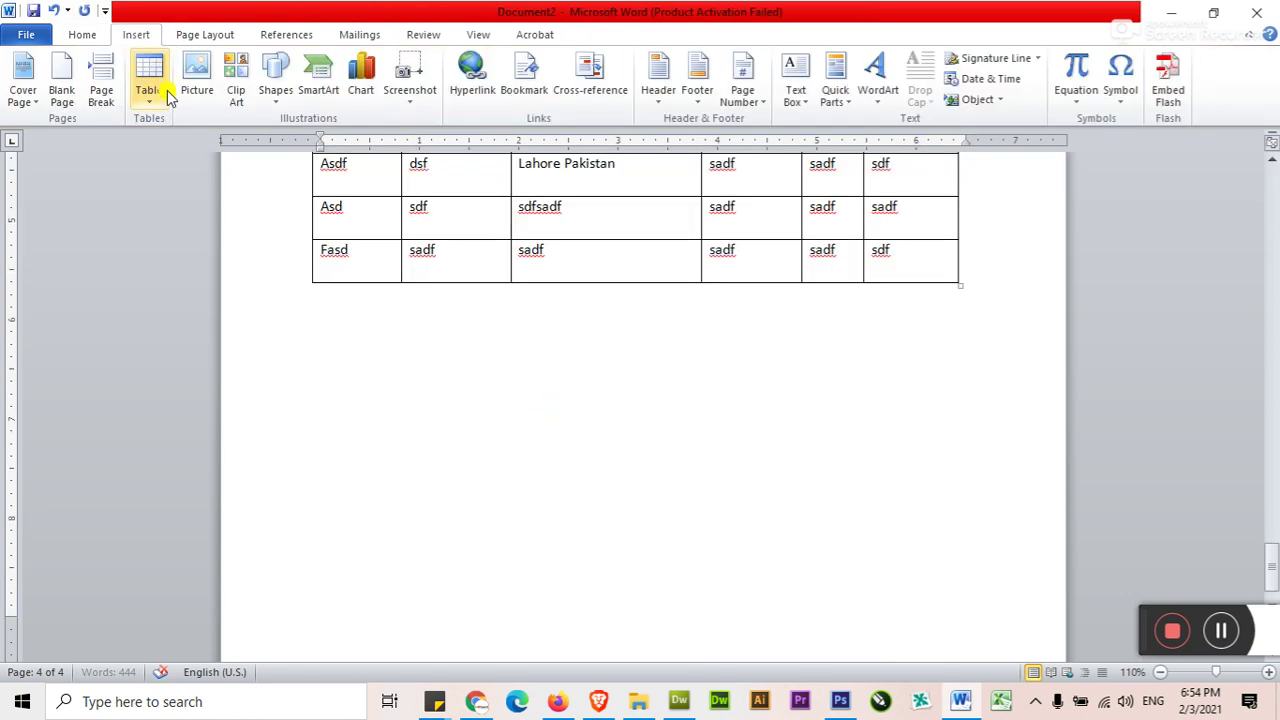
click(168, 95)
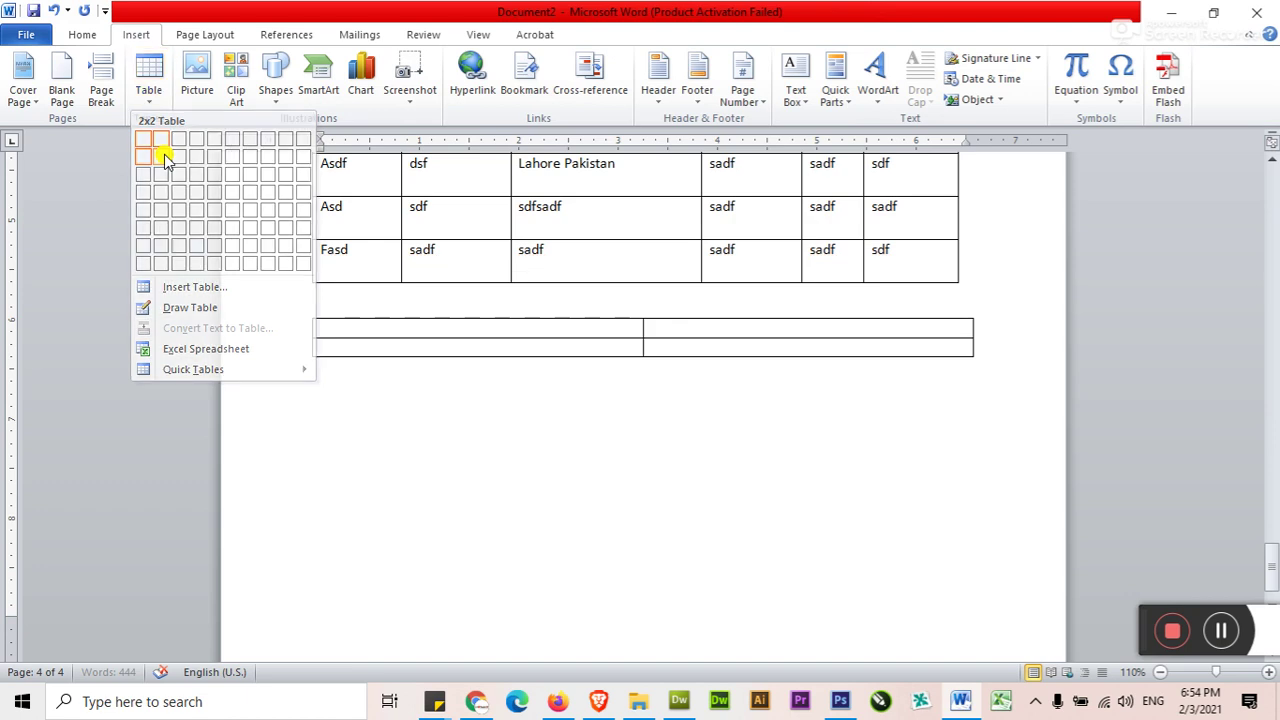
click(168, 160)
text(asdf)
key(Tab)
key(Tab)
text(asdf)
key(Tab)
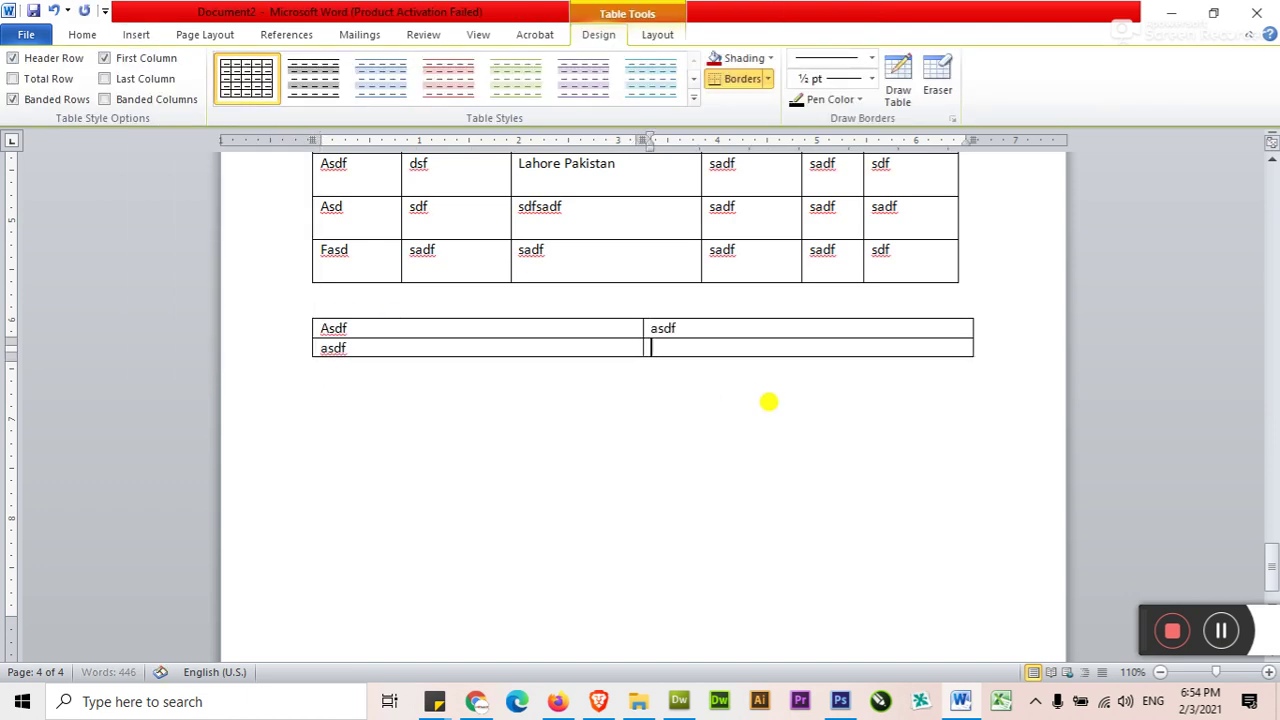
text(asdf)
- Convert the small table into plain text with Layout > Convert to Text
ctrl+scroll(860, 512, up, 4)
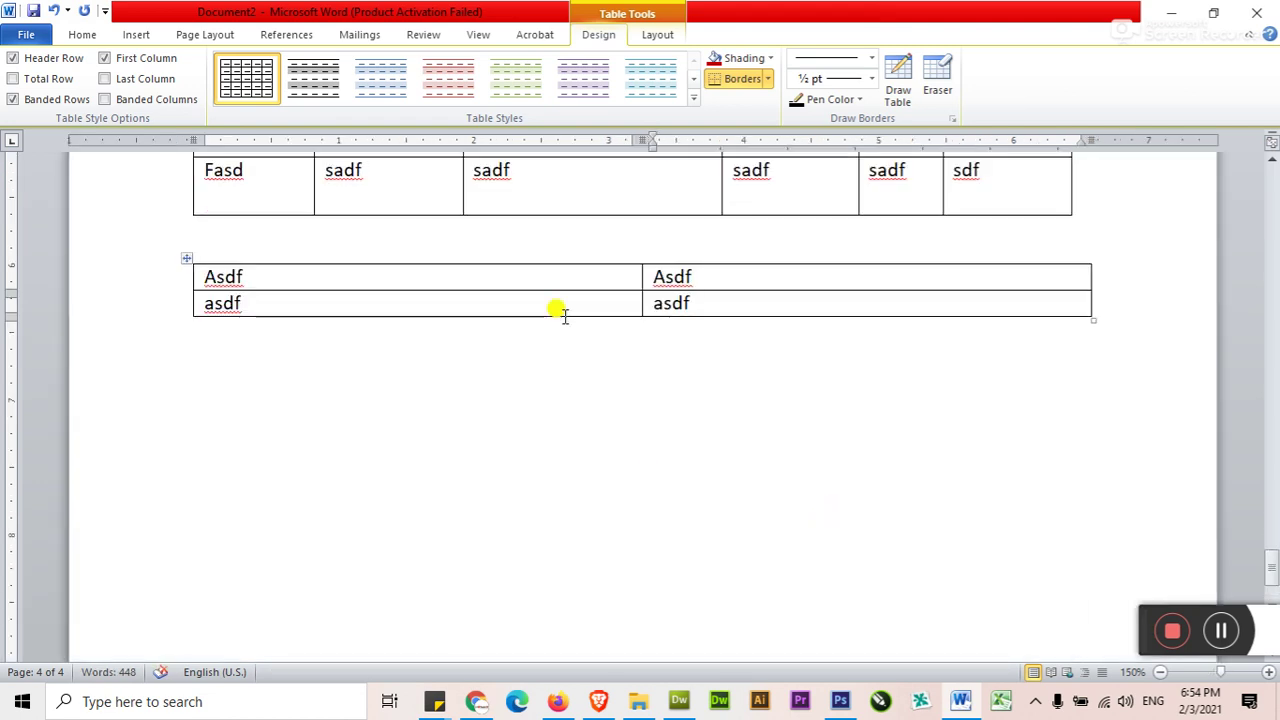
click(556, 270)
click(657, 34)
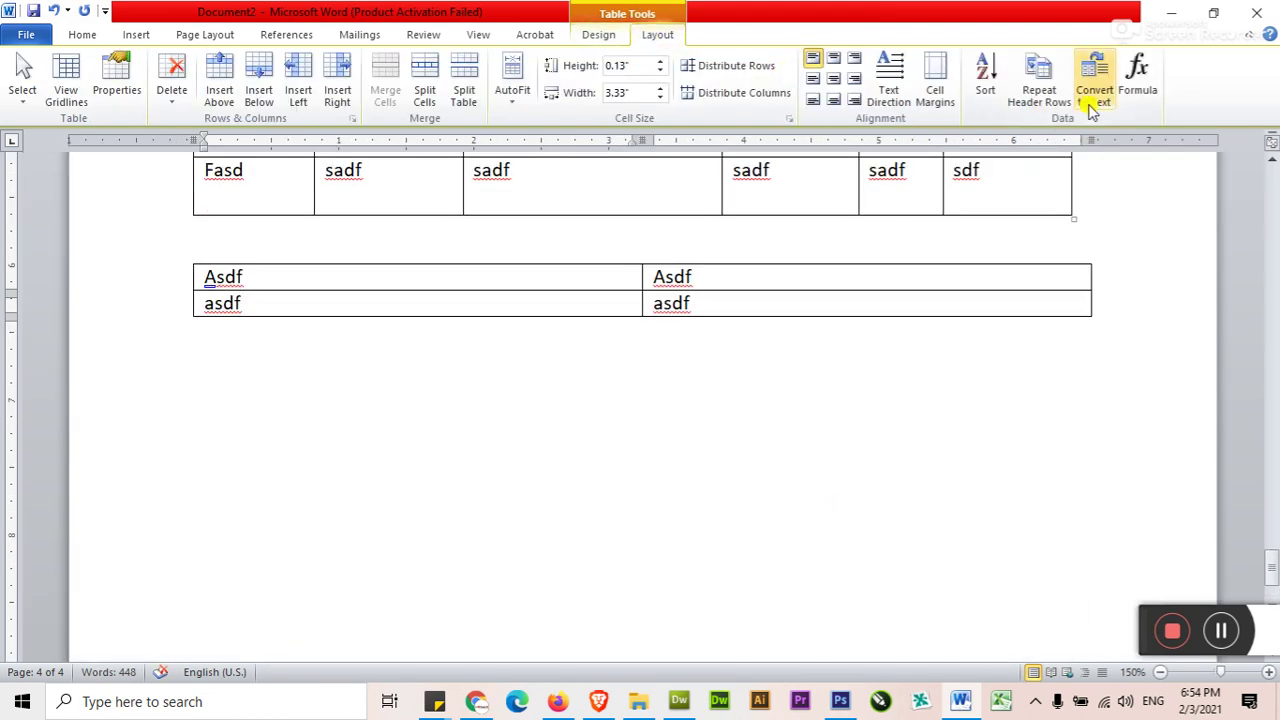
click(1097, 100)
click(625, 336)
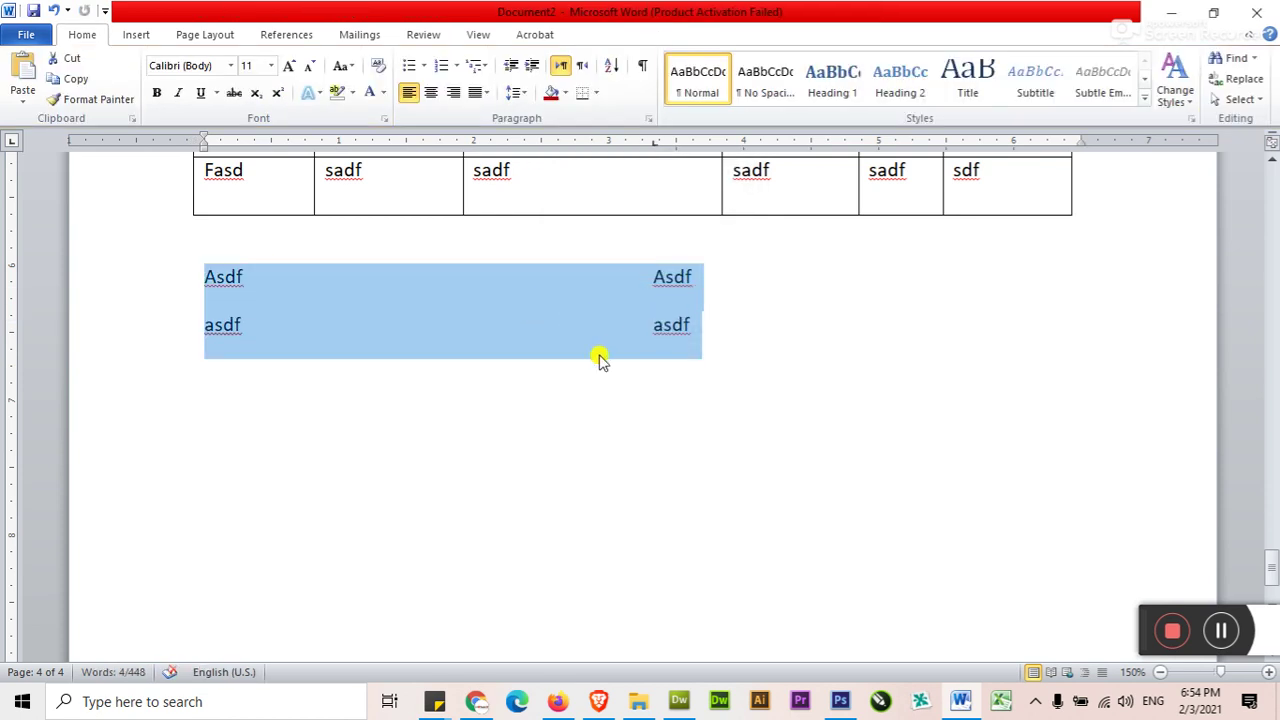
- Turn the text back into a two-column table with Insert > Table > Convert Text to Table
click(136, 34)
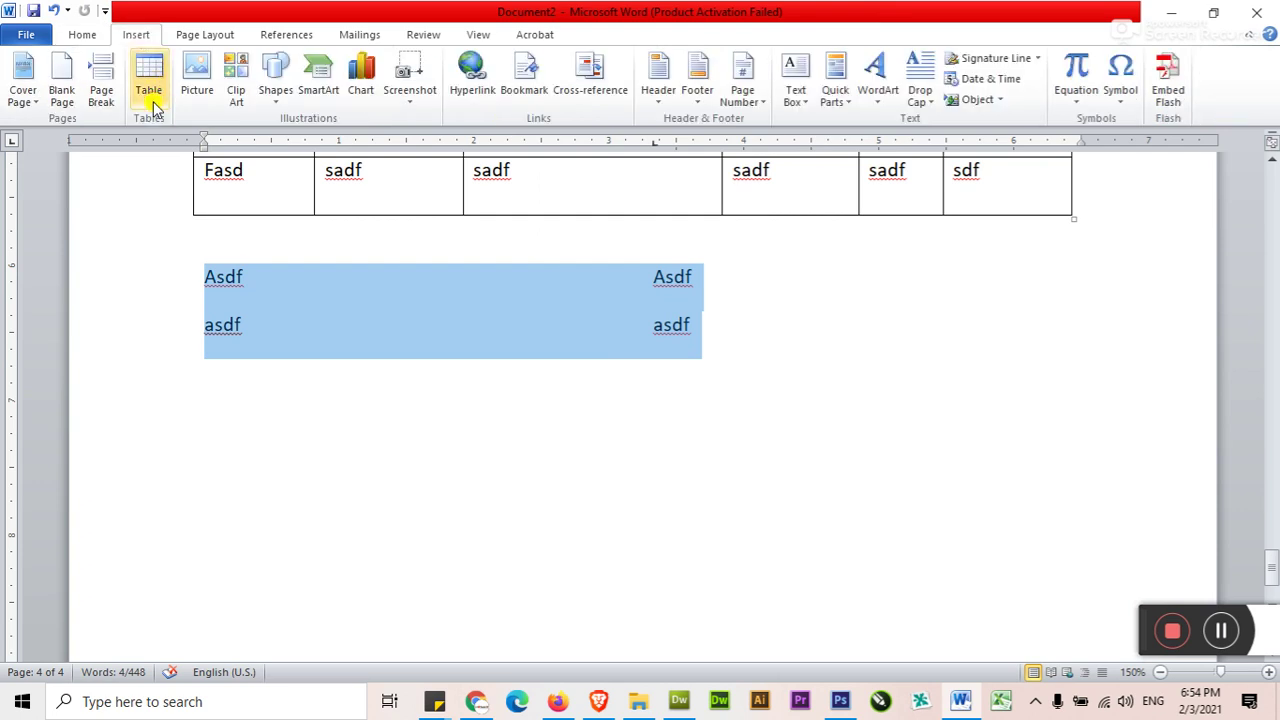
click(150, 95)
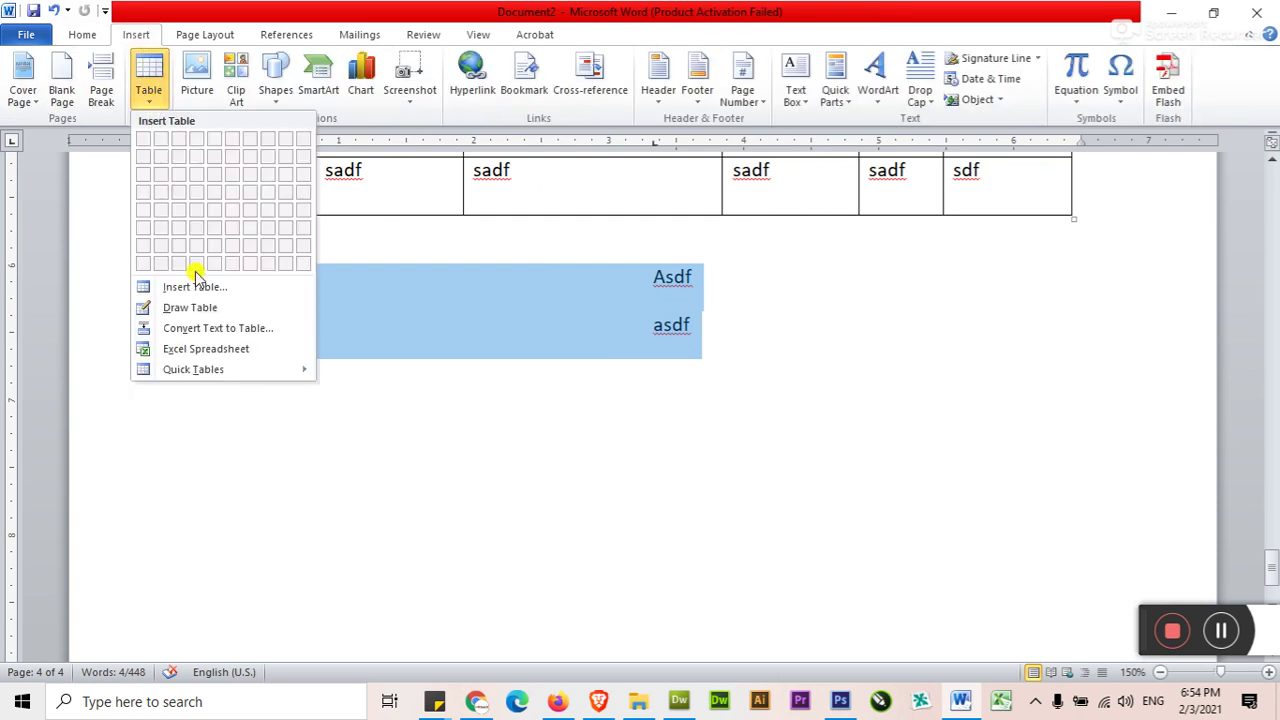
click(200, 328)
click(535, 485)
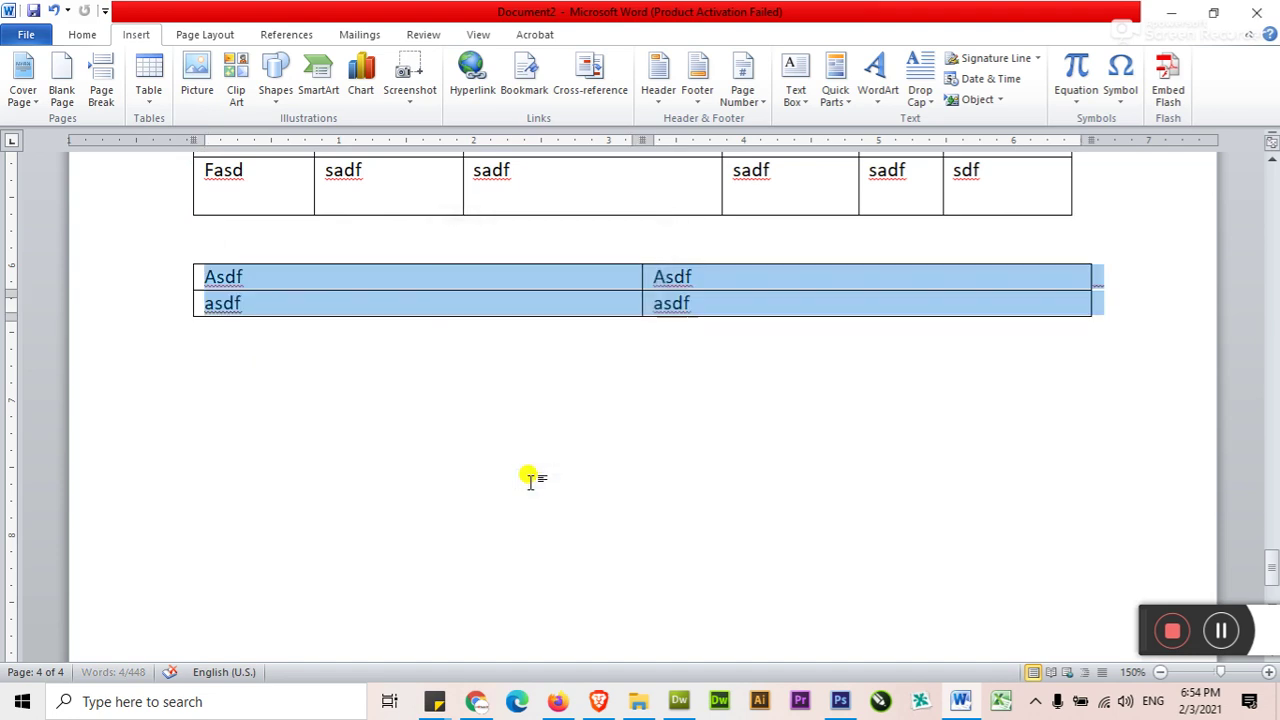
click(645, 38)
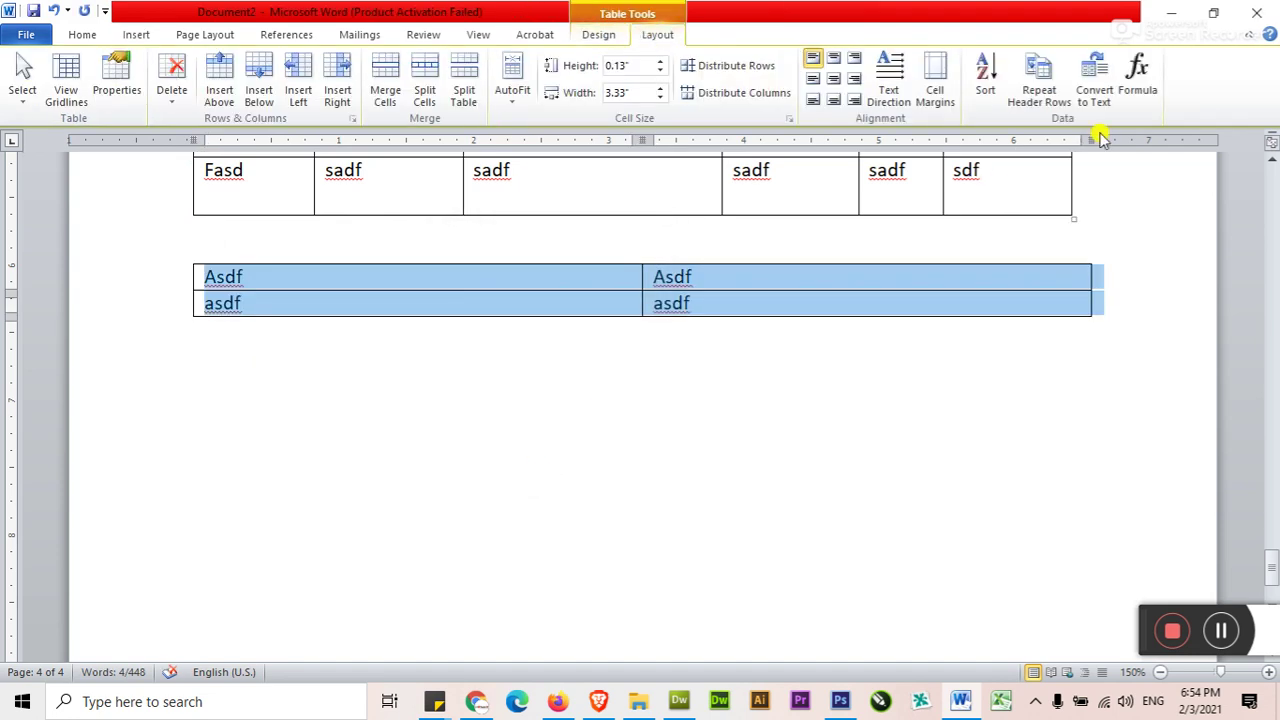
scroll(743, 394, up, 5)
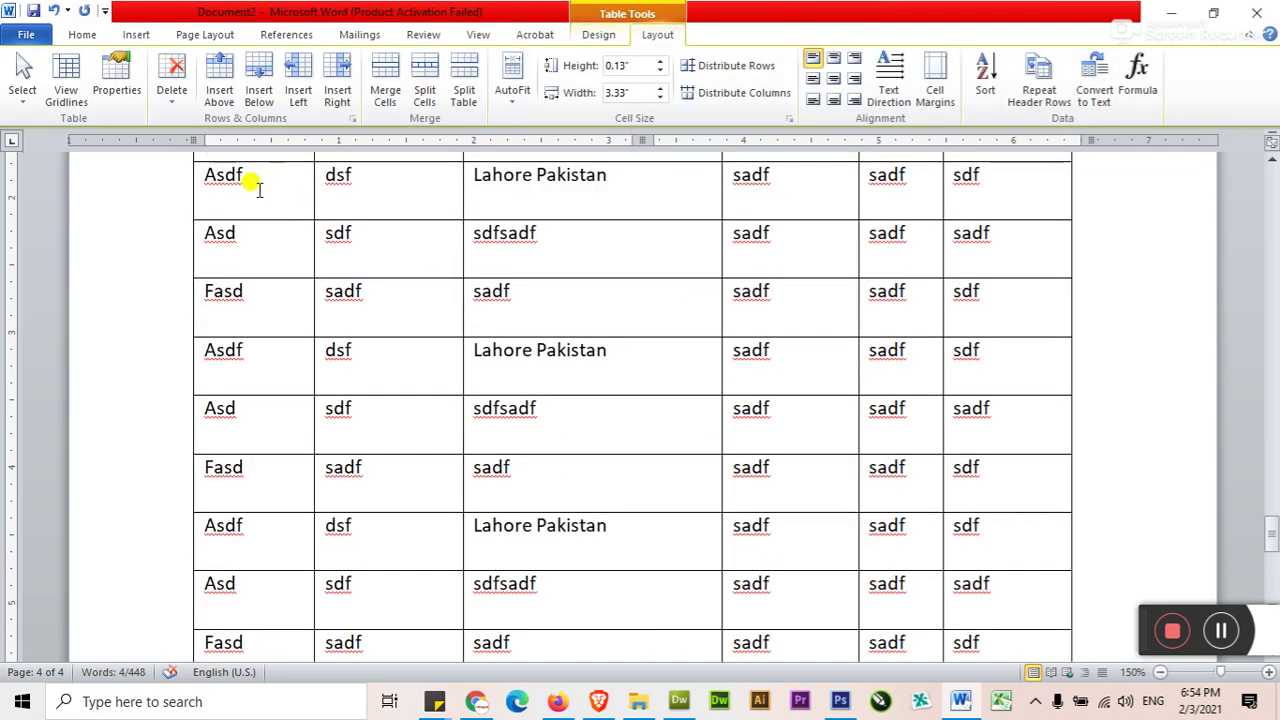
- Erase the existing contents of the large table's lower rows
drag(251, 177, 855, 557)
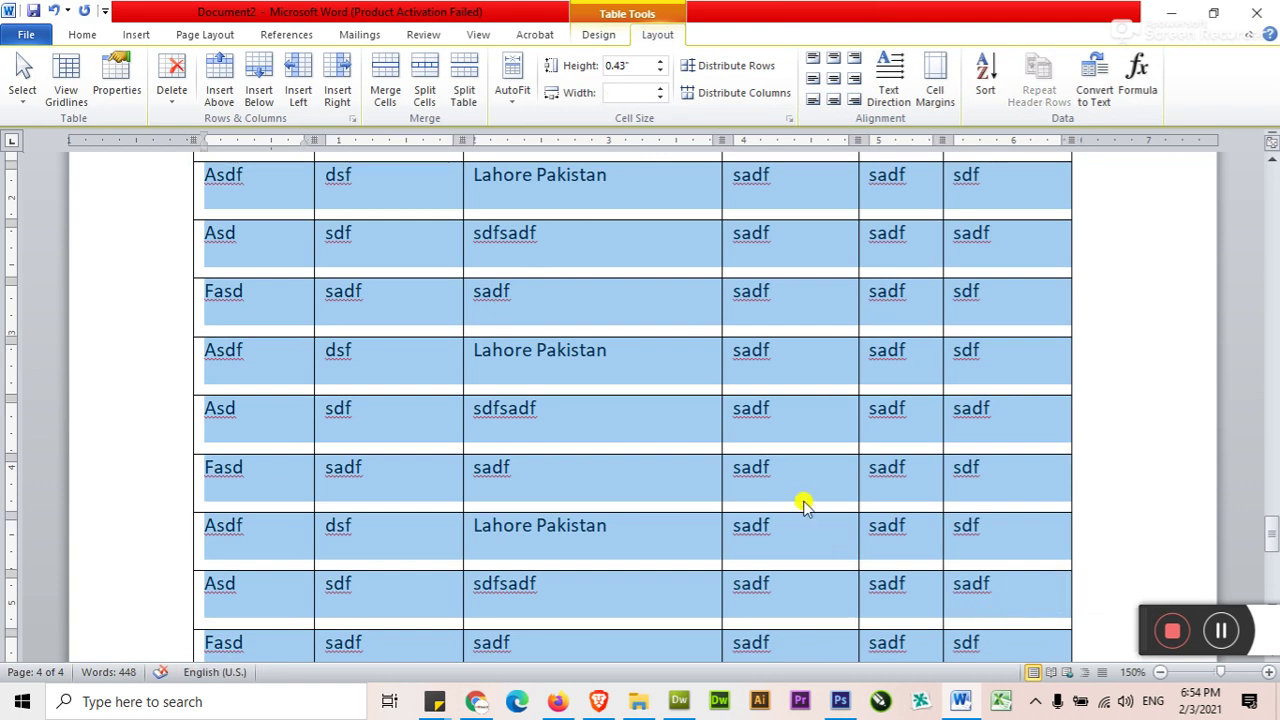
click(636, 356)
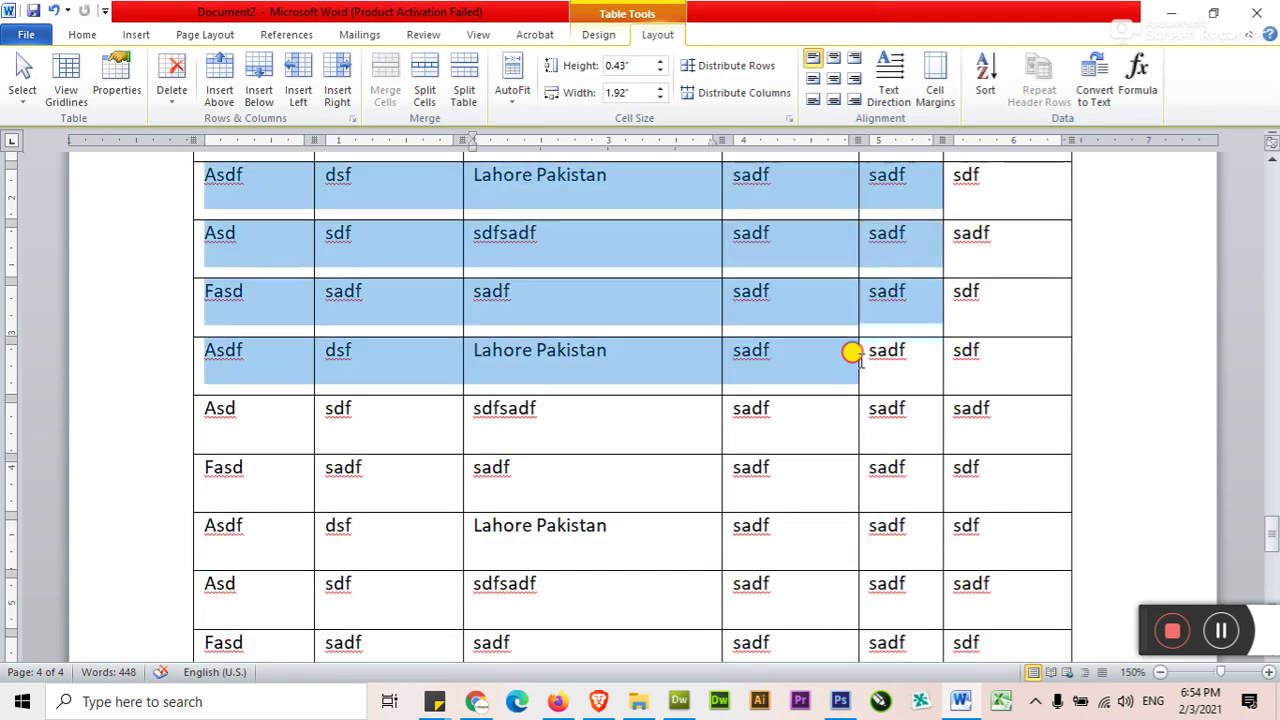
drag(308, 248, 1006, 623)
key(Delete)
click(707, 430)
- Enter 43, 54, 65 and 87 down the second column
scroll(707, 430, up, 1)
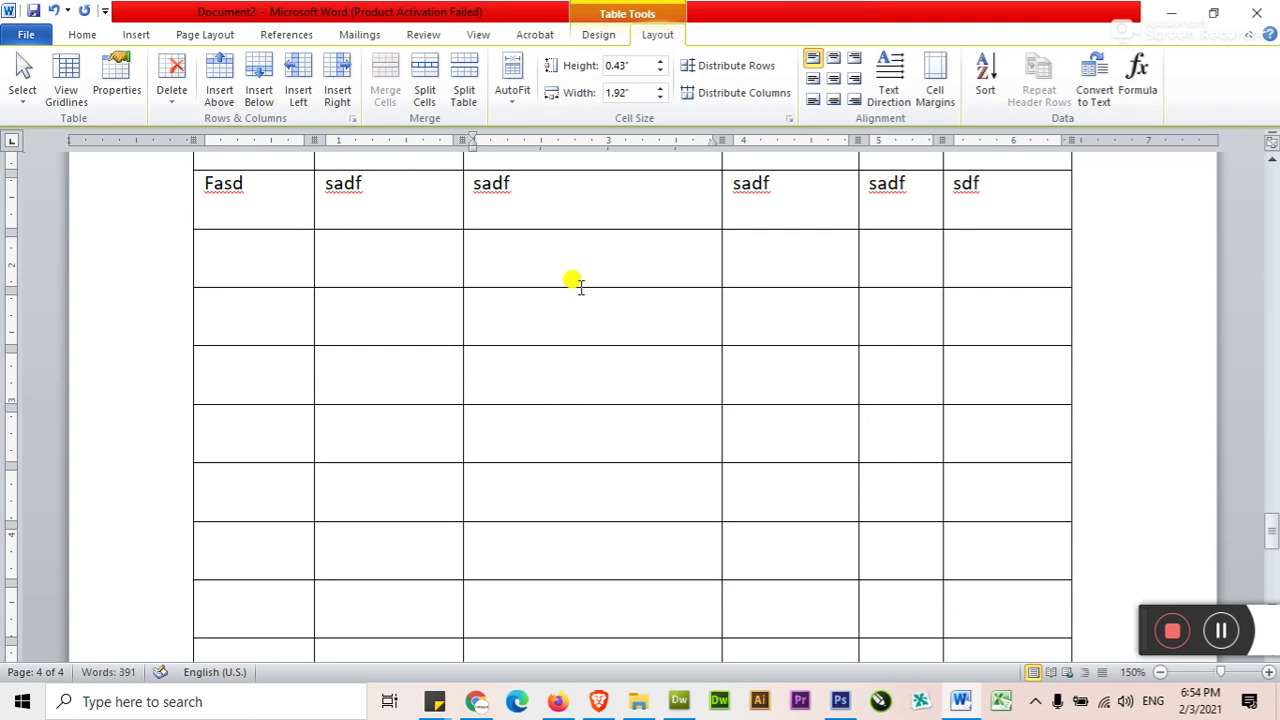
click(412, 328)
text(43)
key(Down)
text(54)
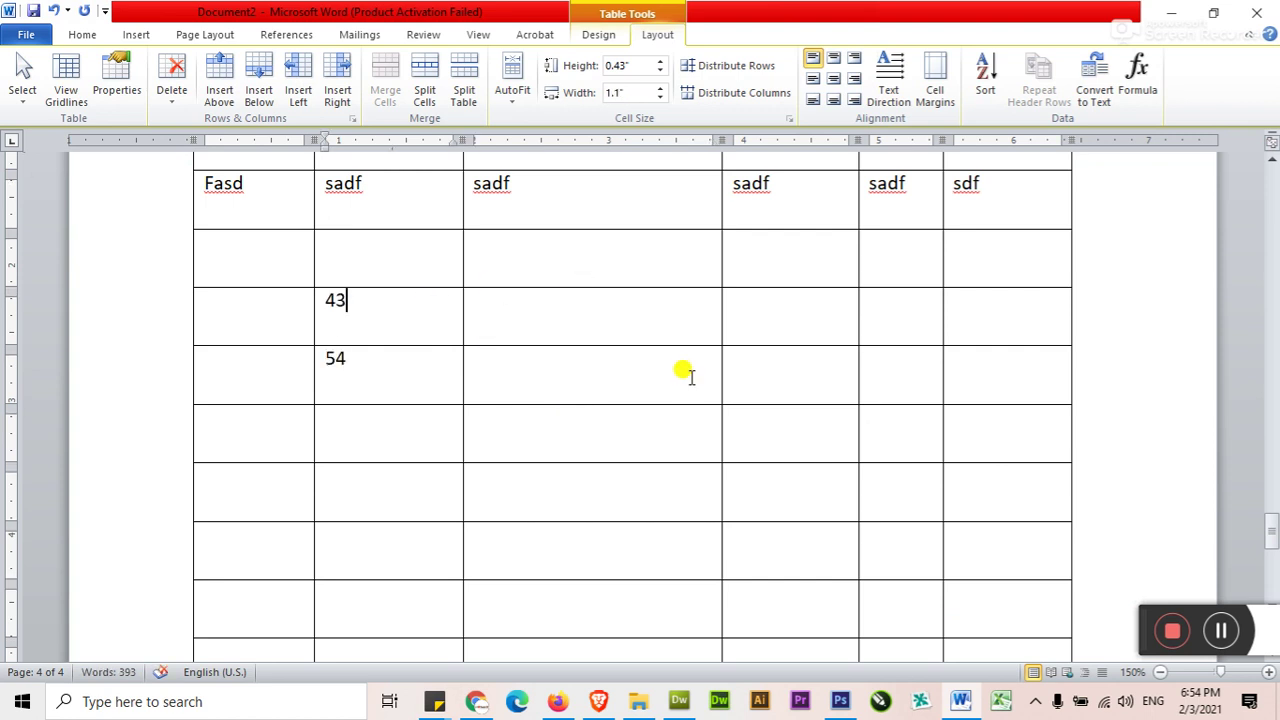
text(65)
text(87)
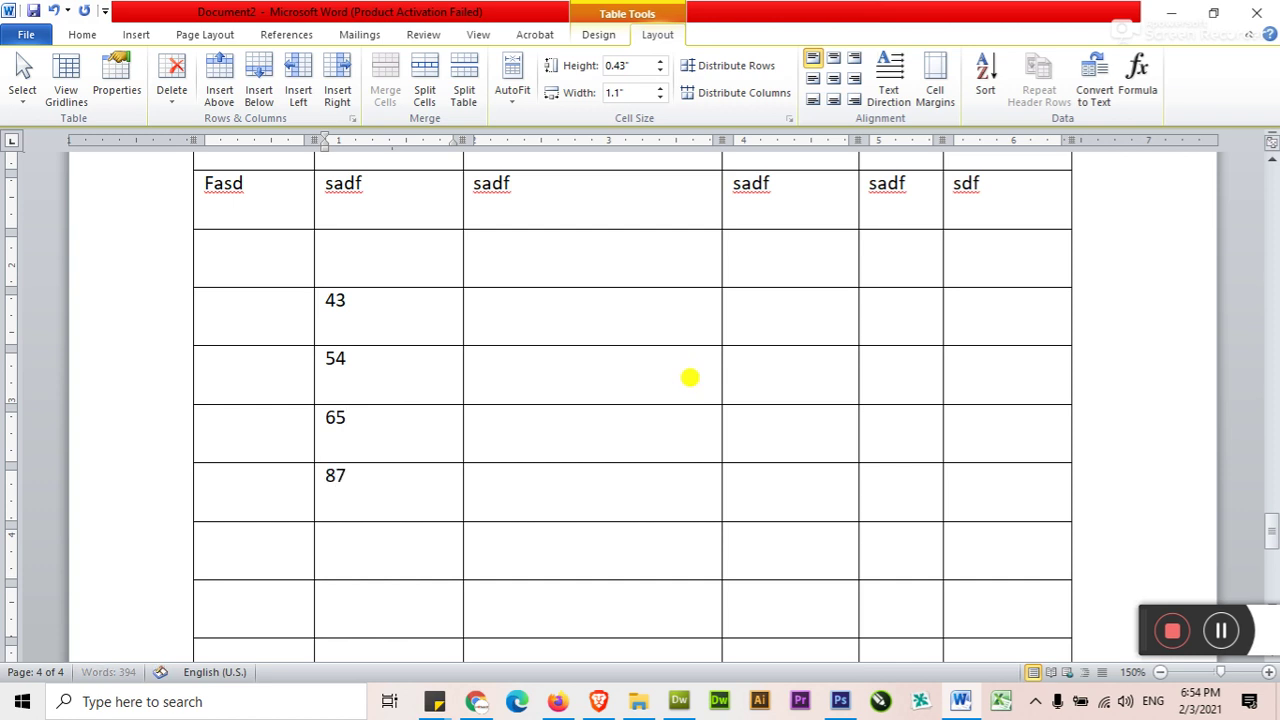
- Insert a =SUM(ABOVE) formula below 87, giving a column total of 249
ctrl+scroll(546, 437, up, 1)
scroll(371, 486, down, 3)
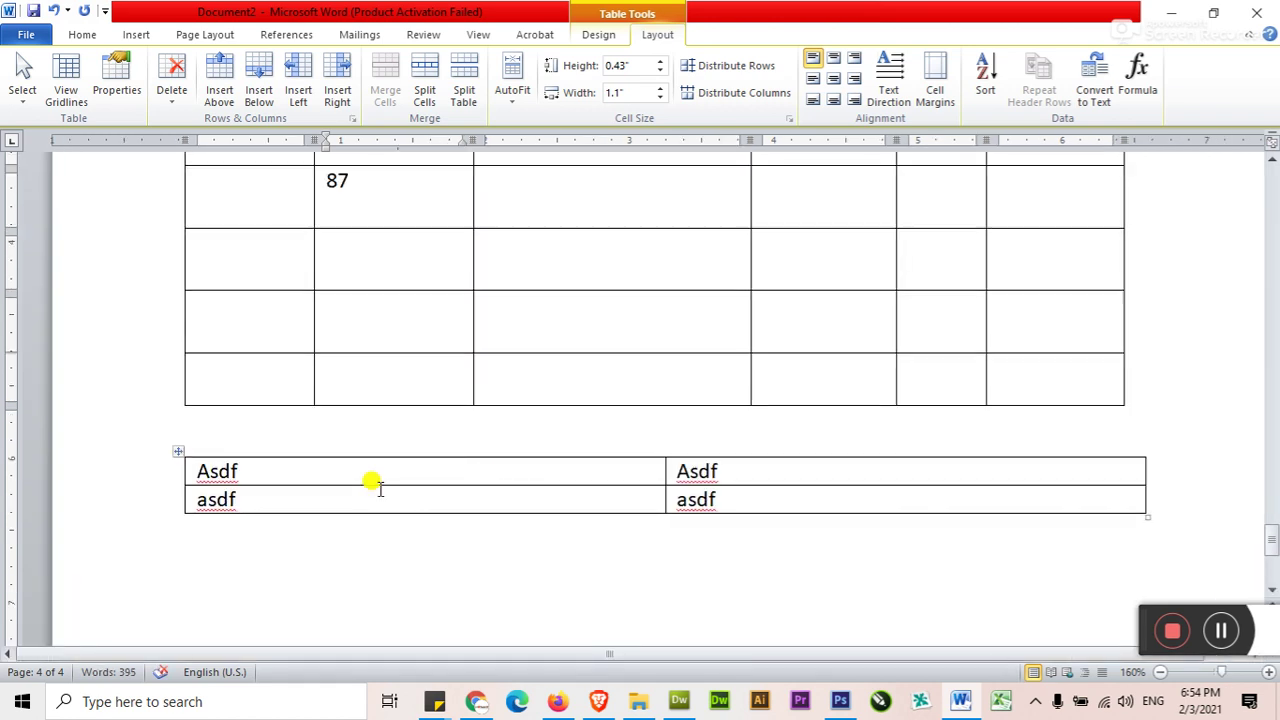
scroll(380, 480, up, 3)
click(417, 569)
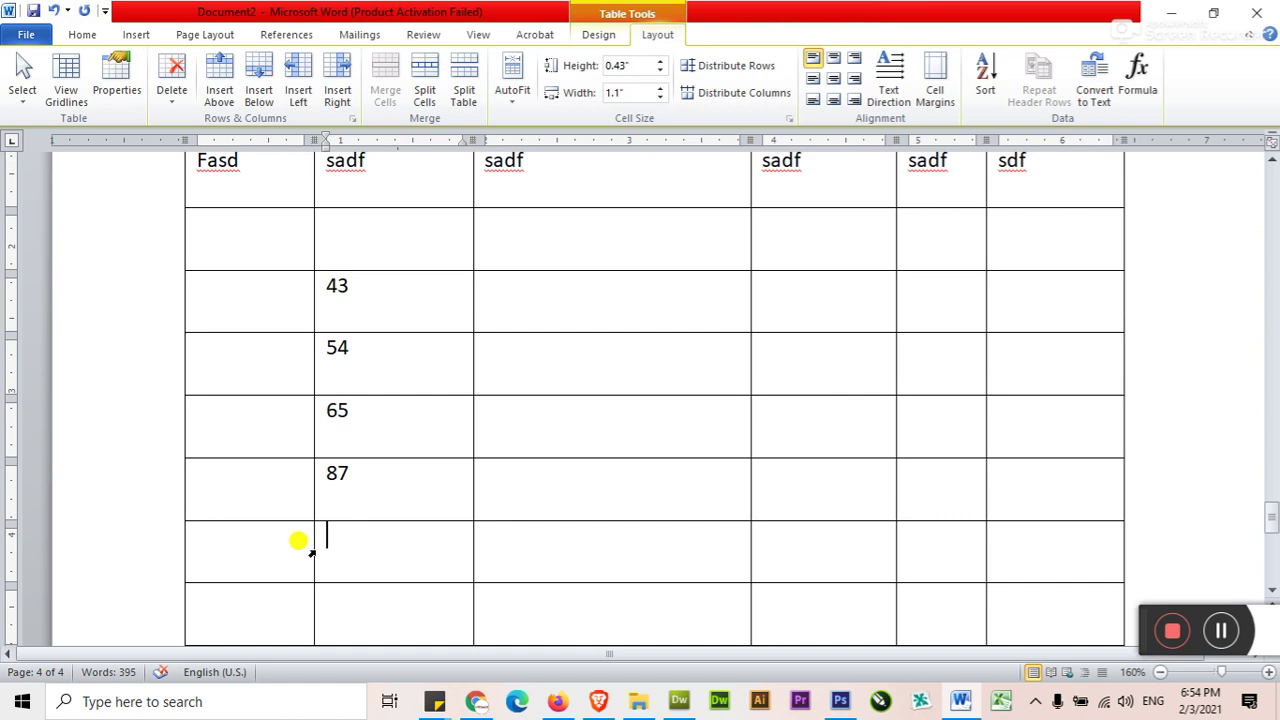
click(1138, 88)
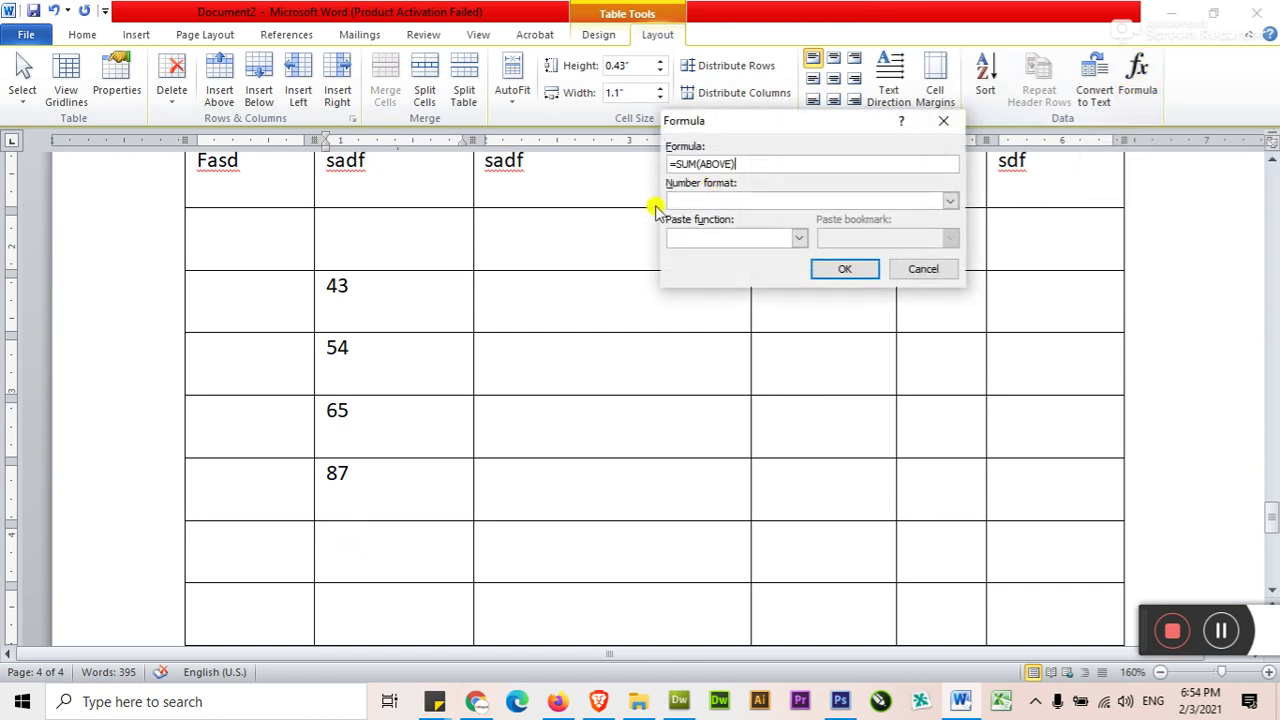
drag(710, 128, 564, 194)
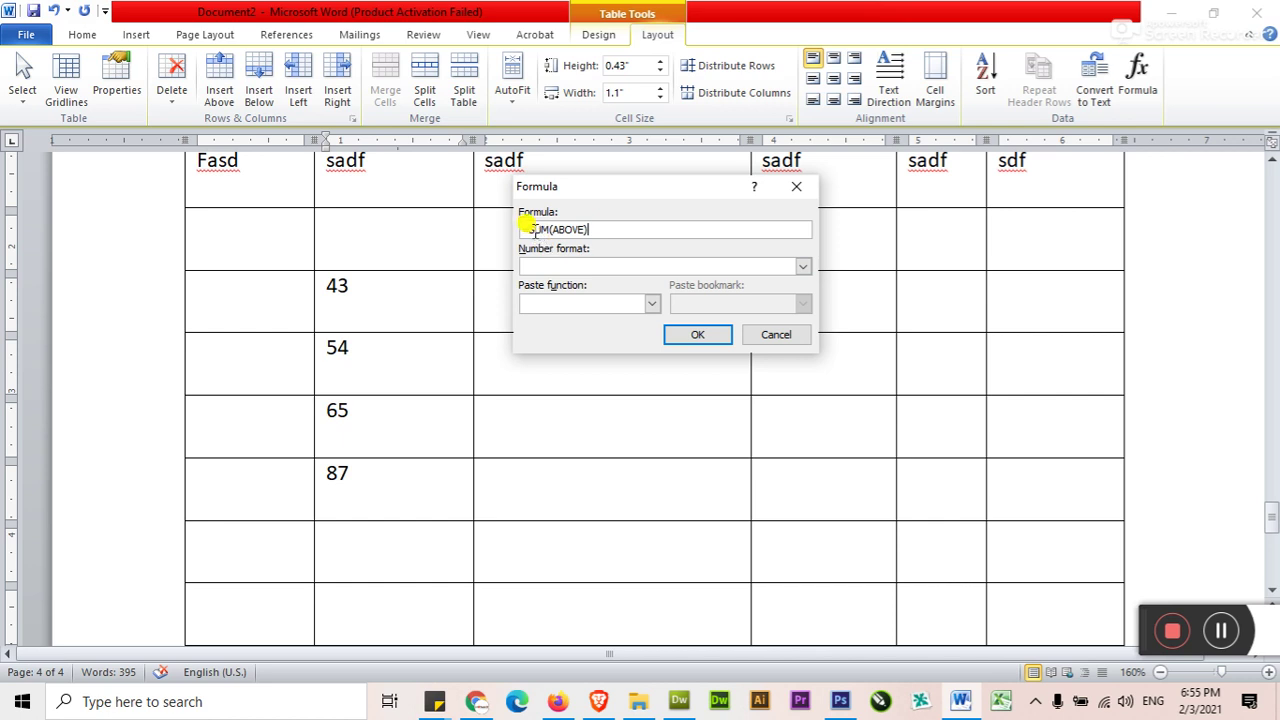
click(697, 334)
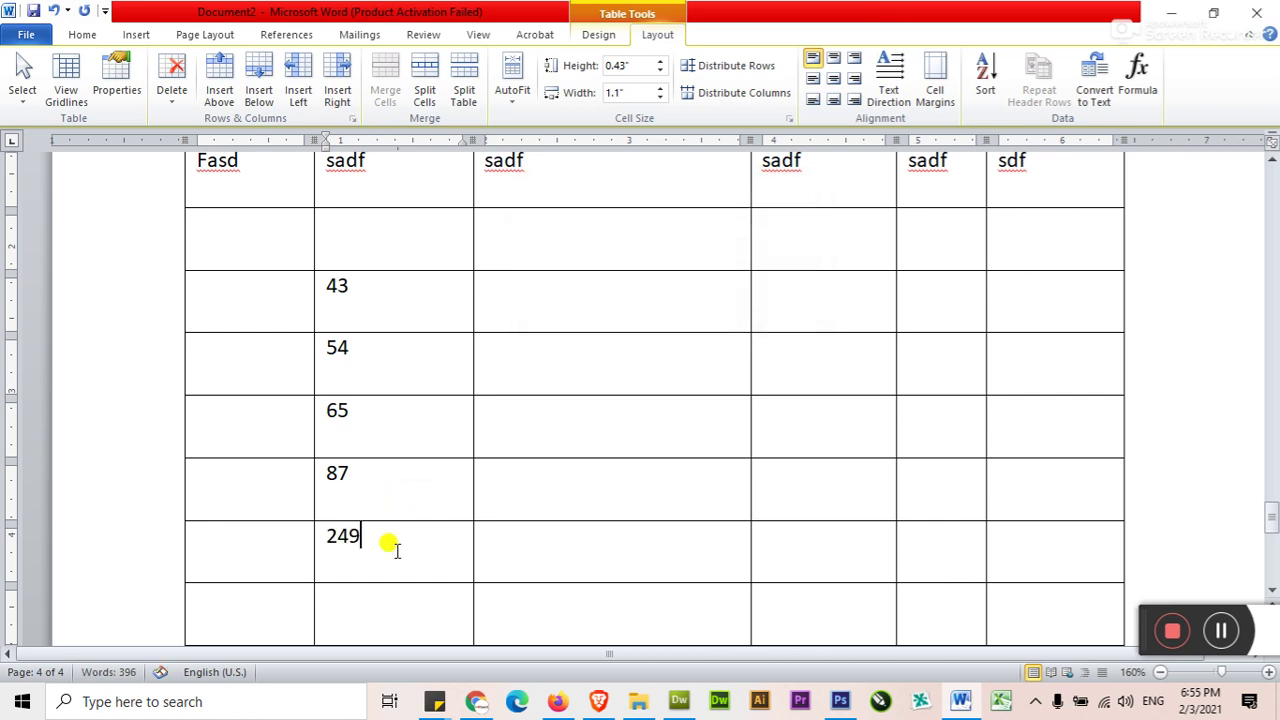
- Add 43 and 45 beside 43 and insert a =SUM(LEFT) row total of 131
click(500, 290)
text(43)
key(Tab)
text(45)
key(Tab)
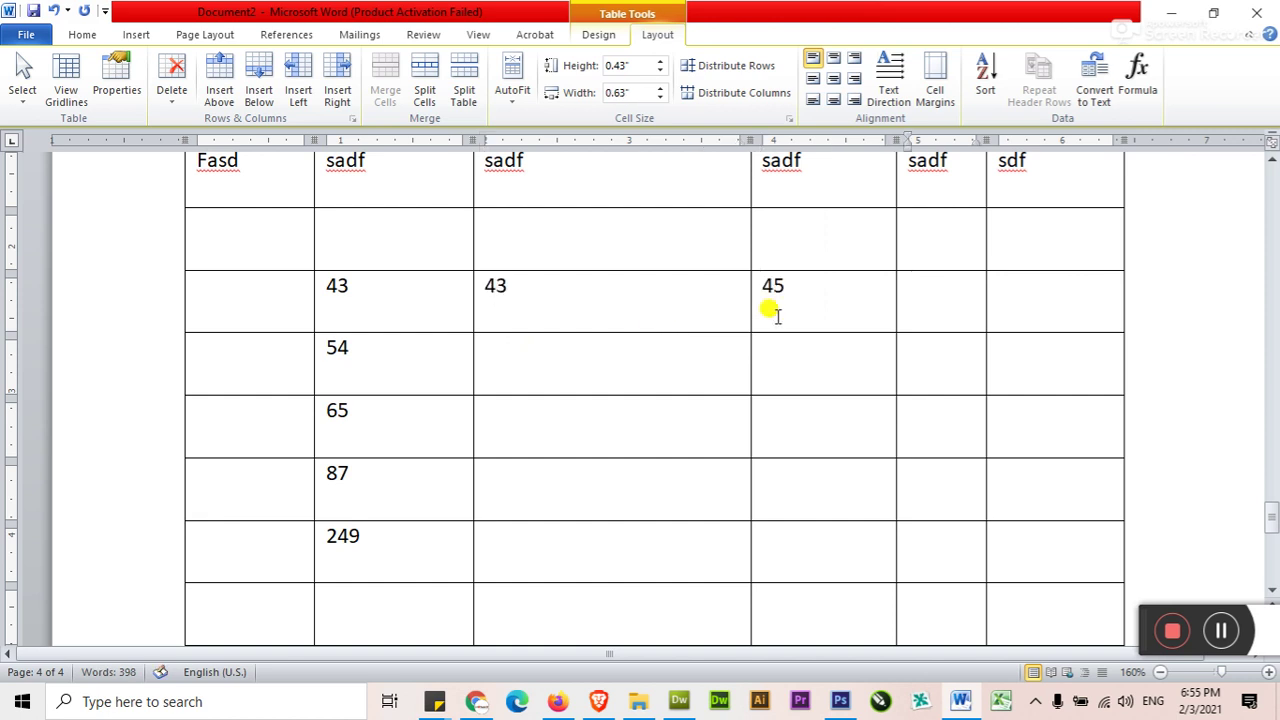
click(1137, 75)
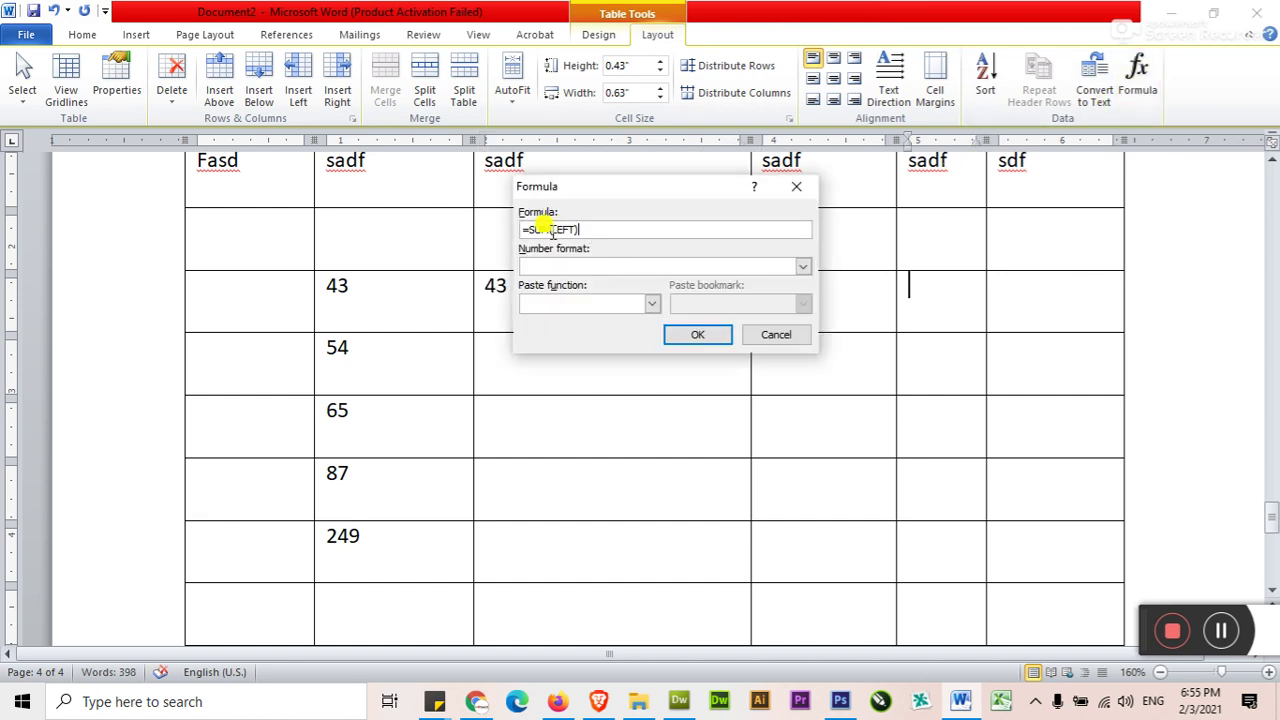
click(697, 334)
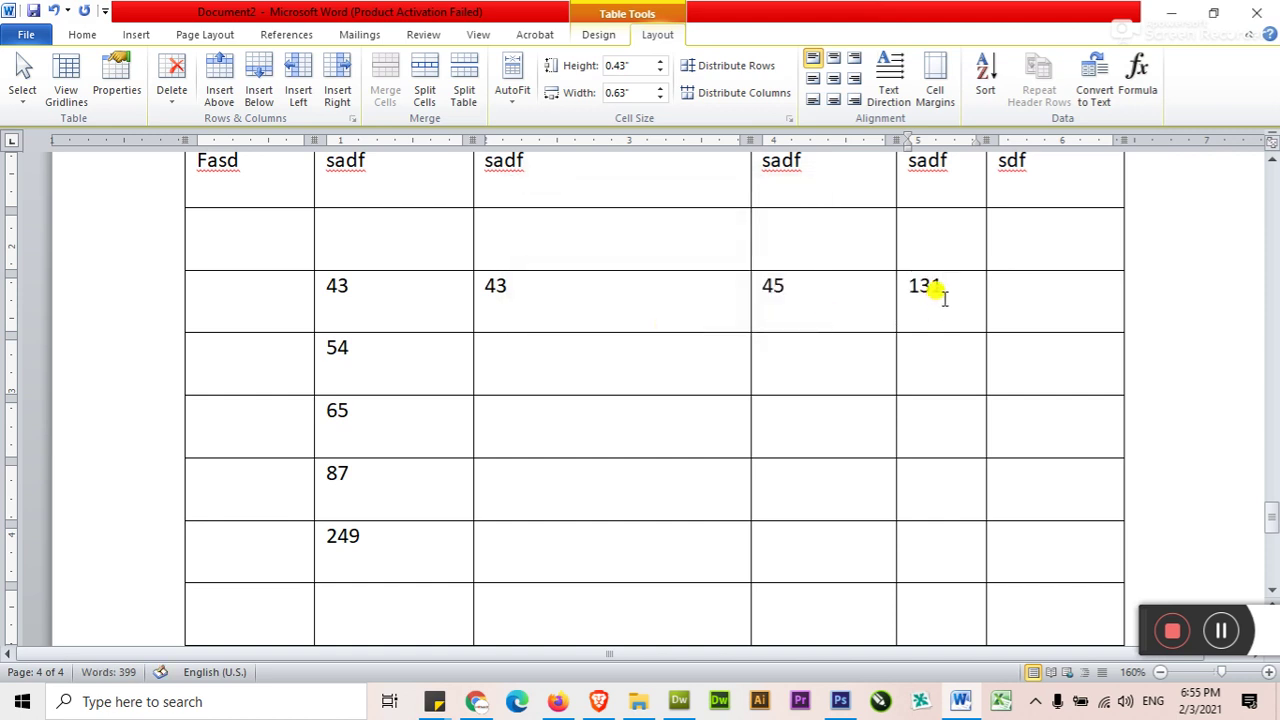
click(903, 287)
- Check the 249 total field, then select the rows from the empty row down
double_click(383, 526)
click(376, 316)
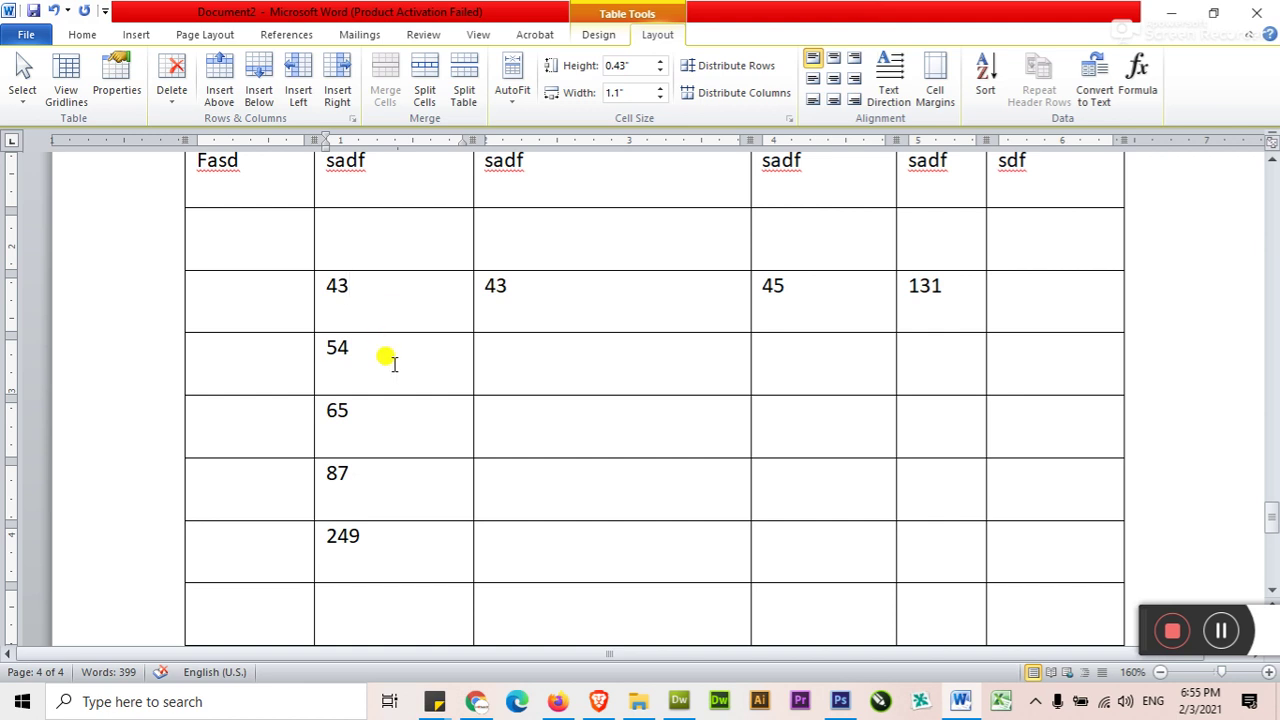
drag(297, 246, 990, 602)
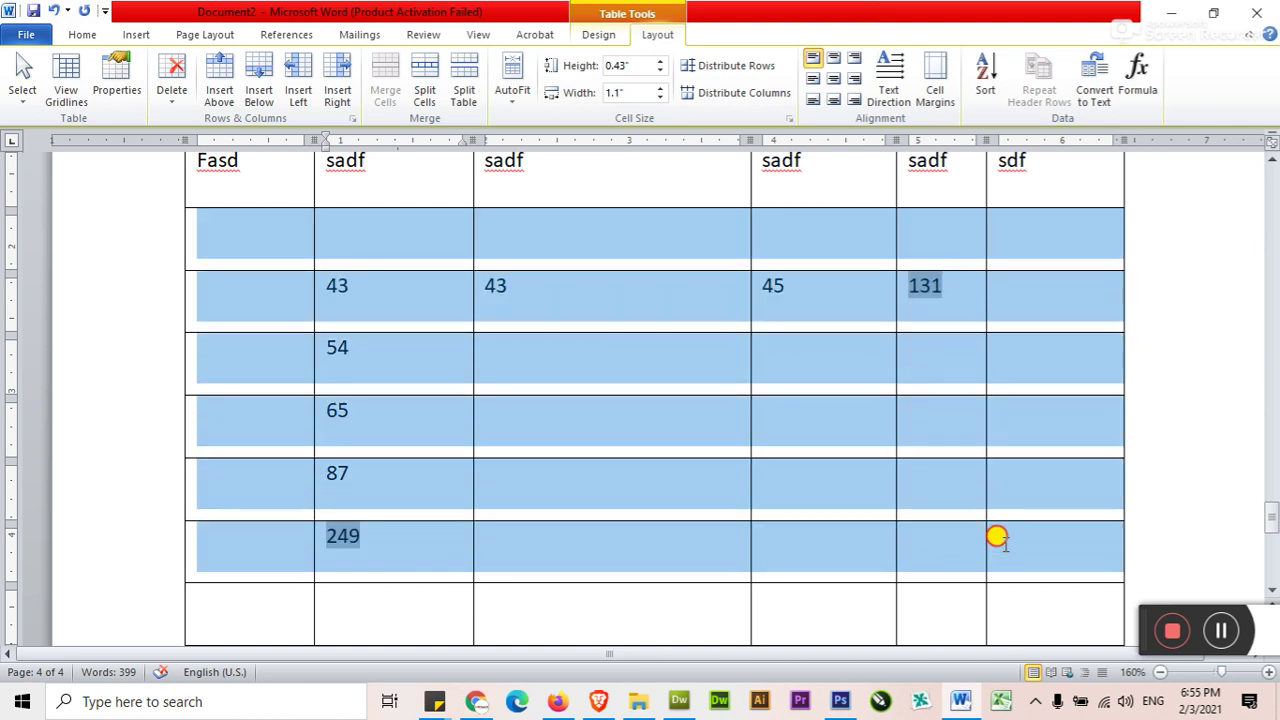
click(603, 37)
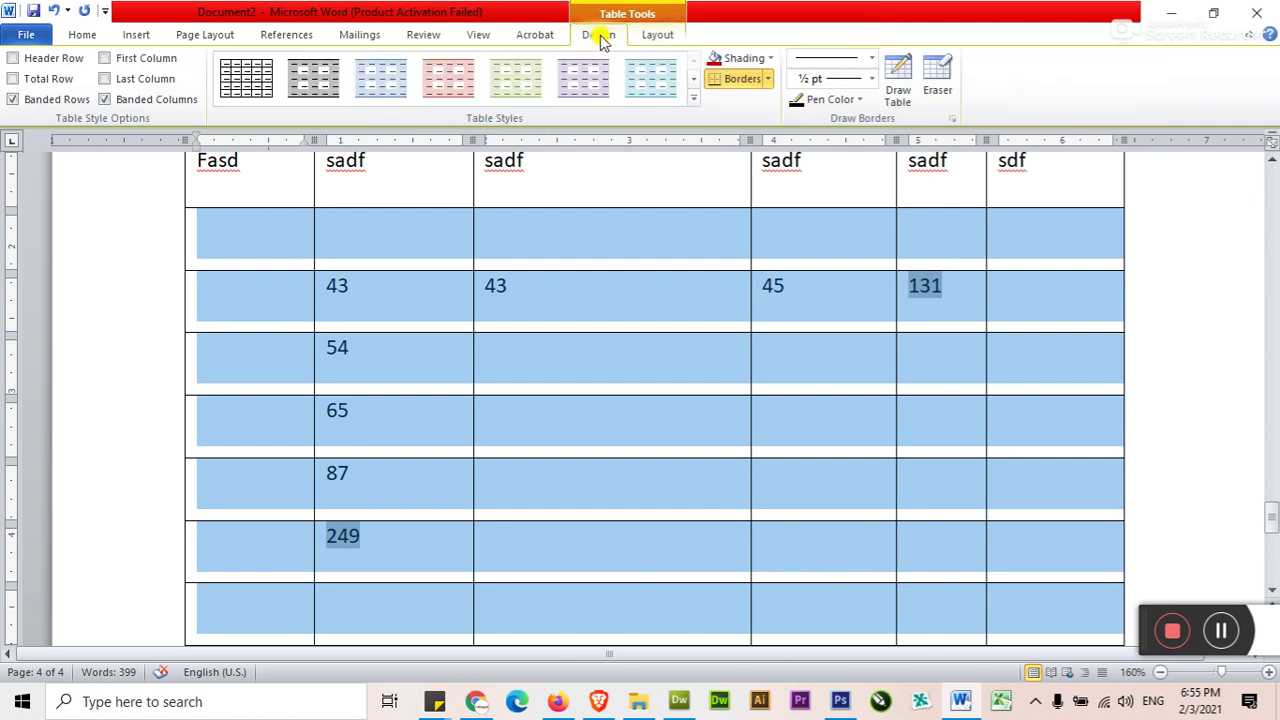
click(768, 79)
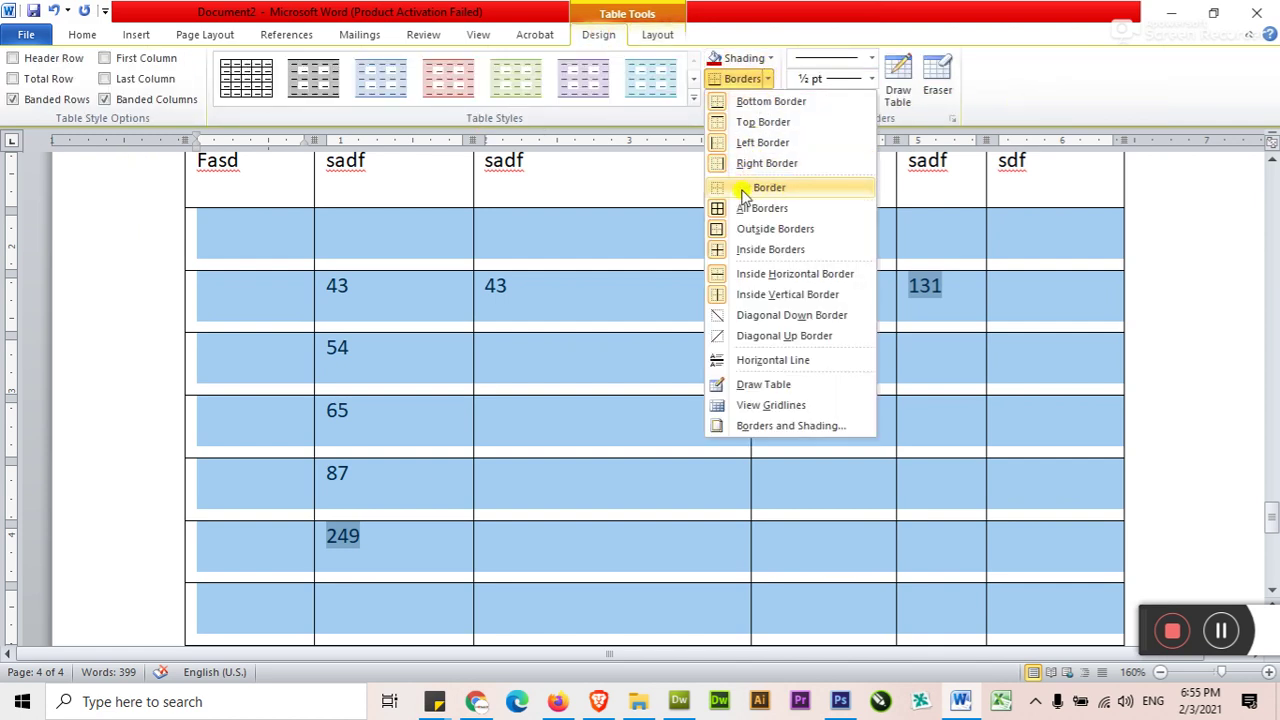
click(782, 193)
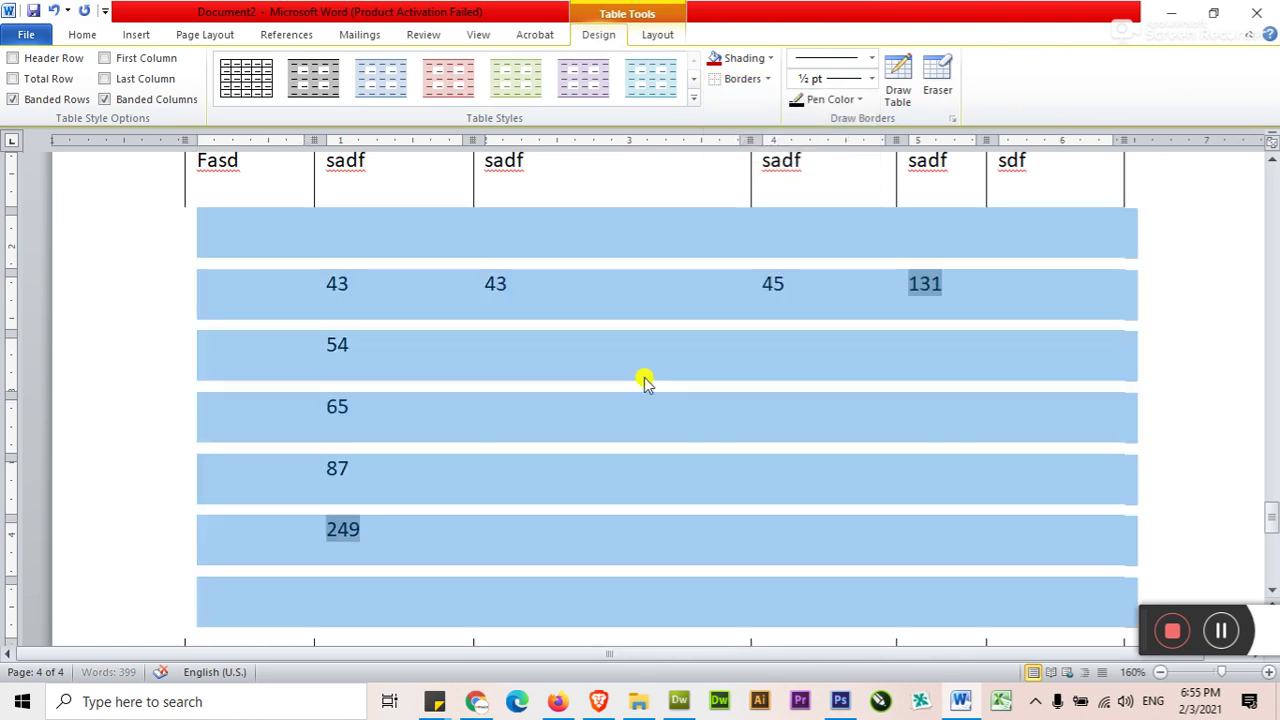
click(625, 378)
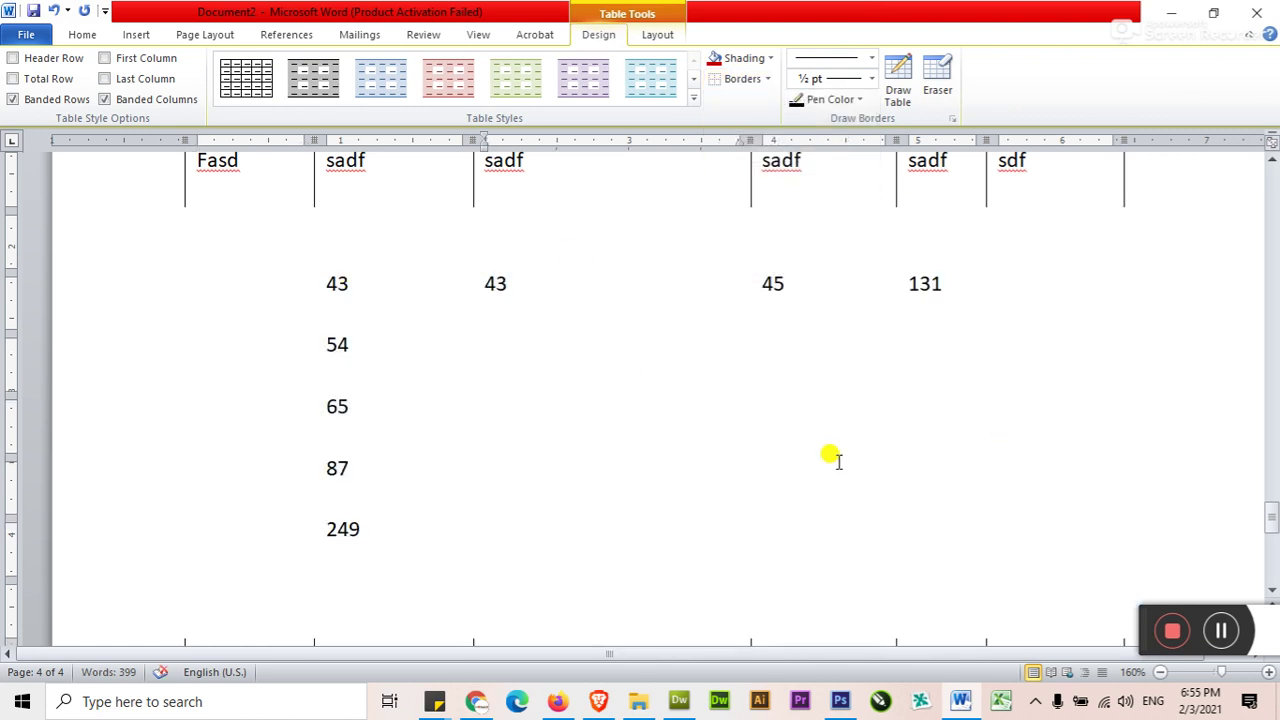
click(651, 37)
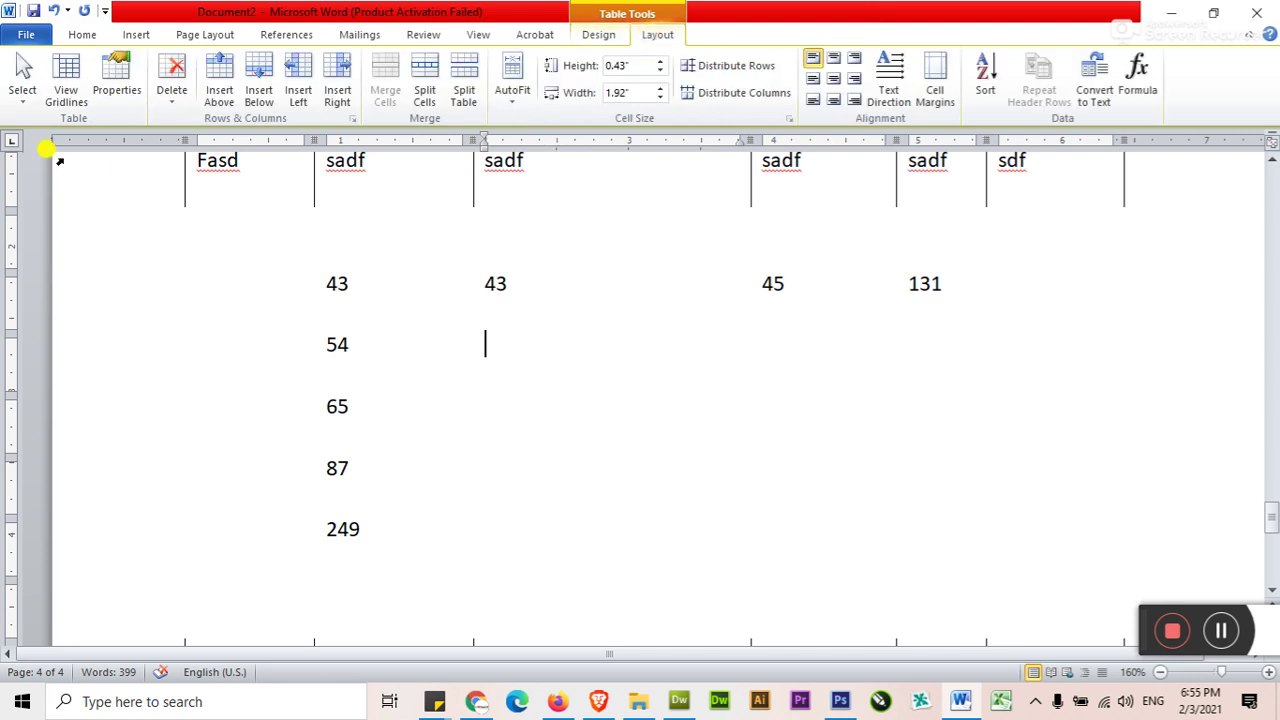
click(65, 88)
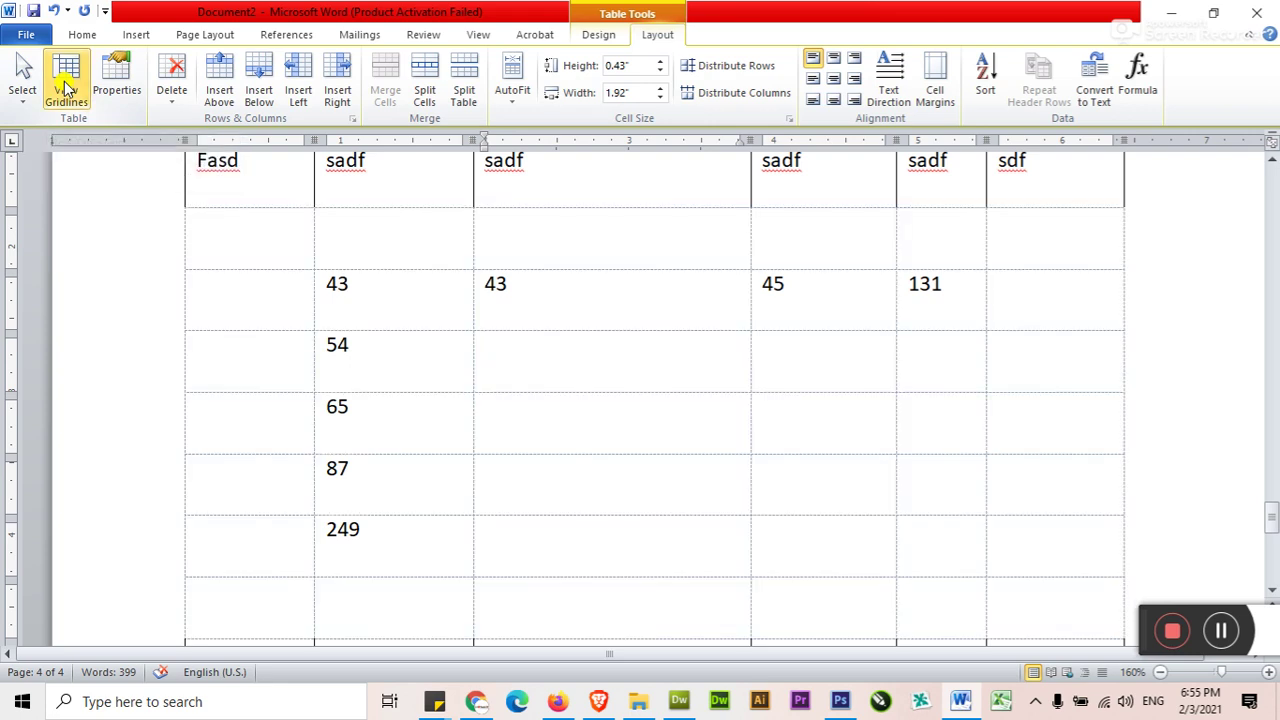
click(263, 240)
click(587, 251)
click(589, 369)
click(571, 505)
click(566, 540)
scroll(565, 515, down, 2)
scroll(575, 517, up, 2)
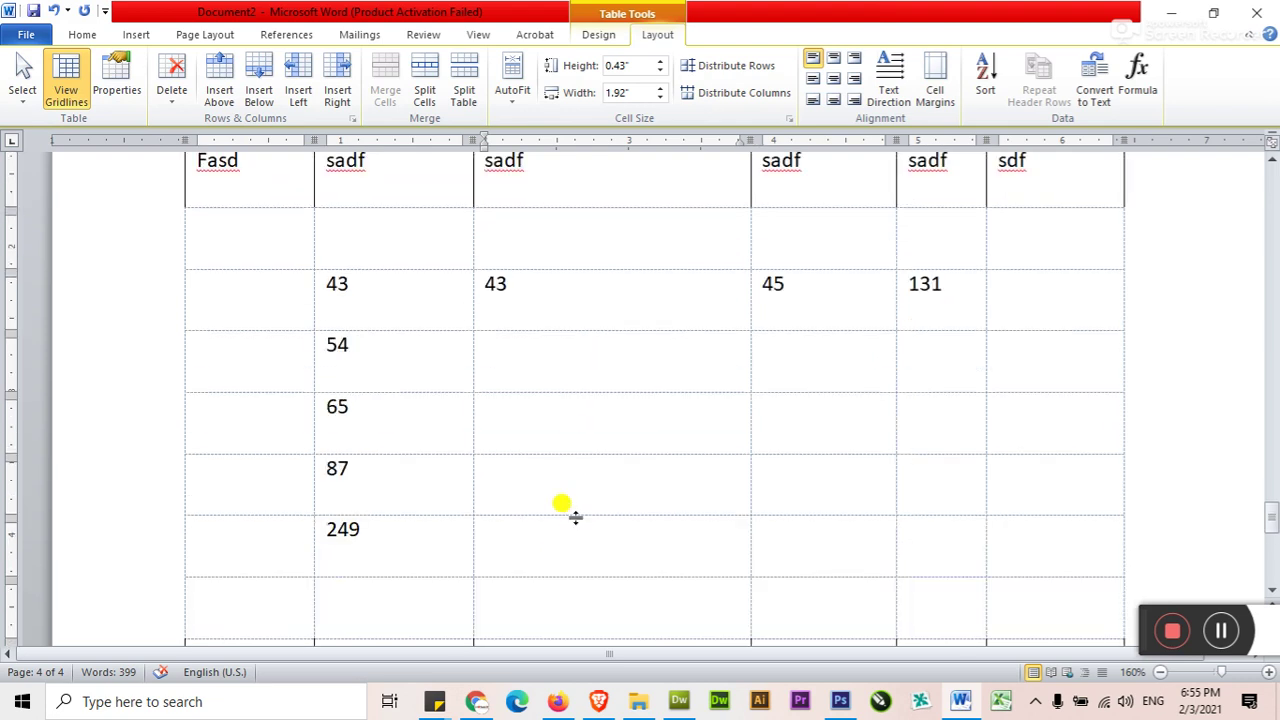
scroll(572, 515, up, 1)
click(557, 368)
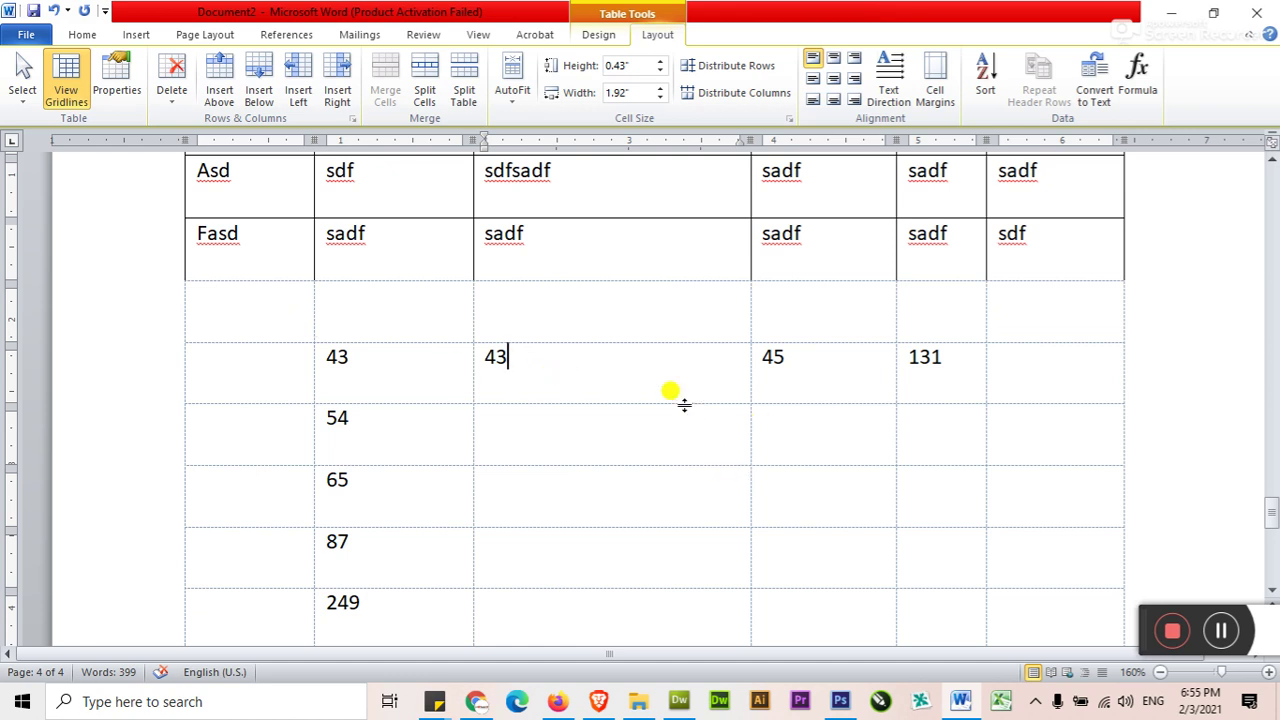
click(68, 80)
click(68, 80)
click(68, 80)
click(68, 80)
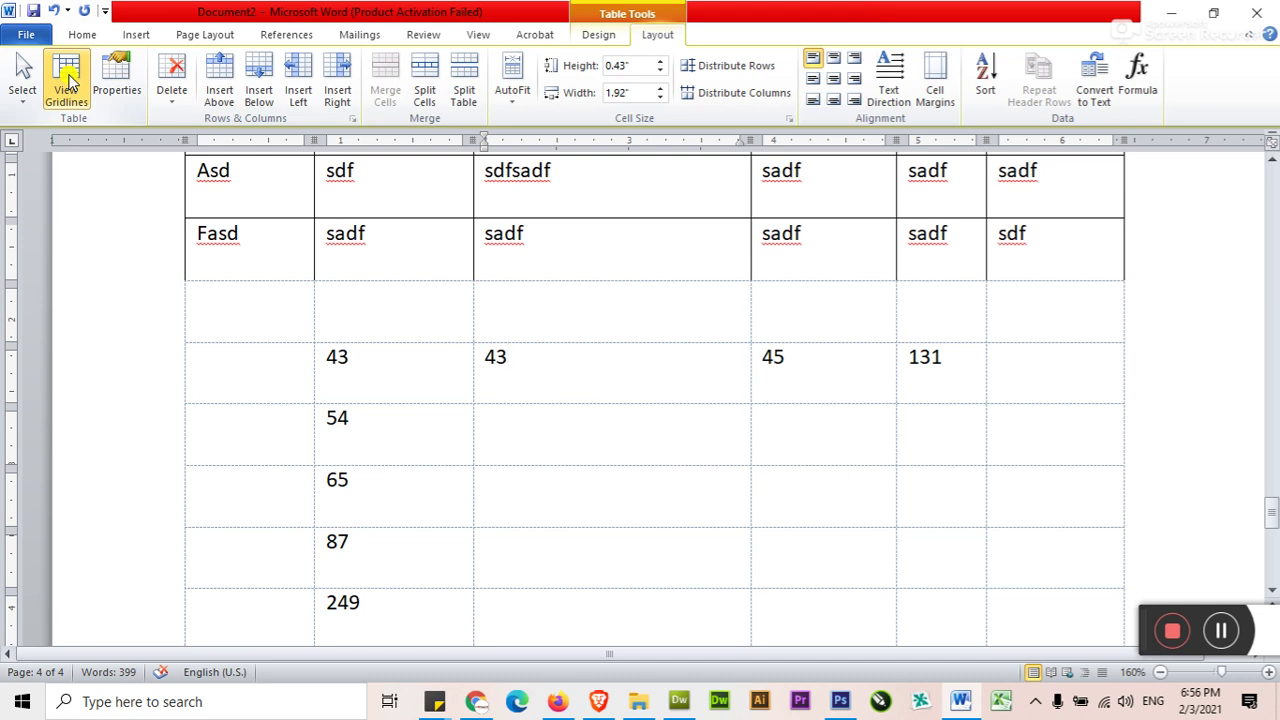
click(116, 78)
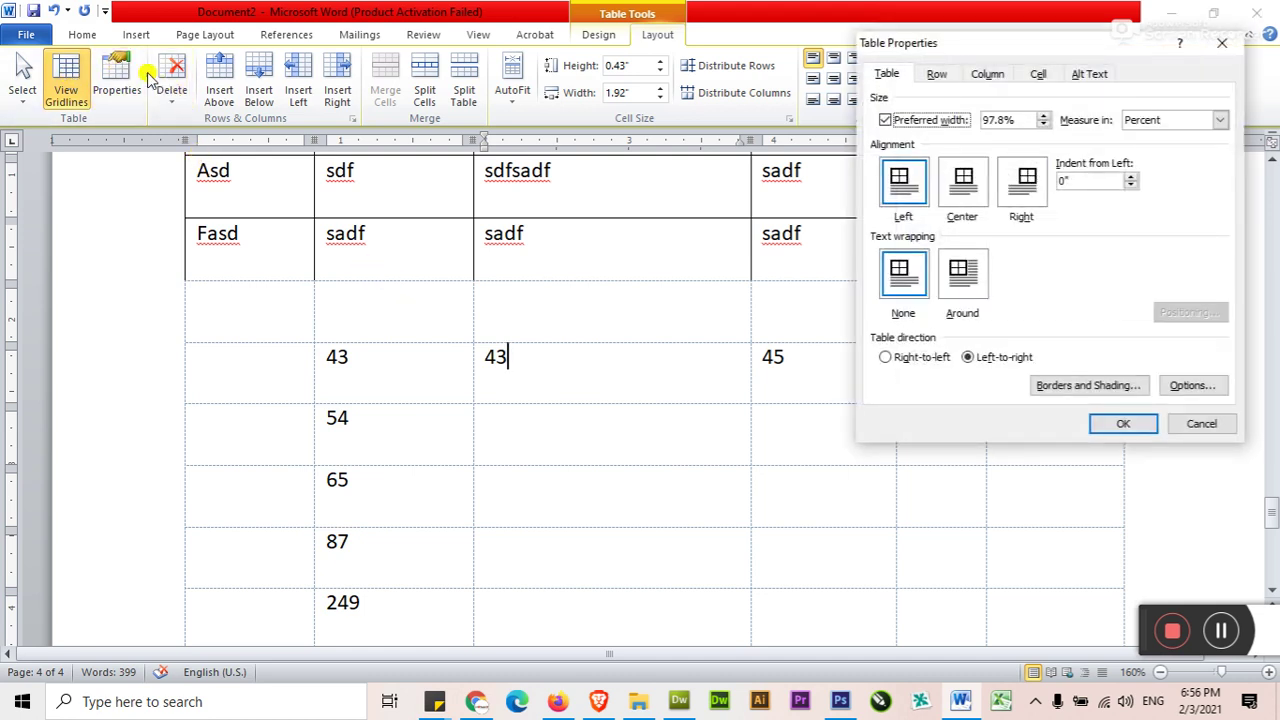
drag(1013, 48, 765, 85)
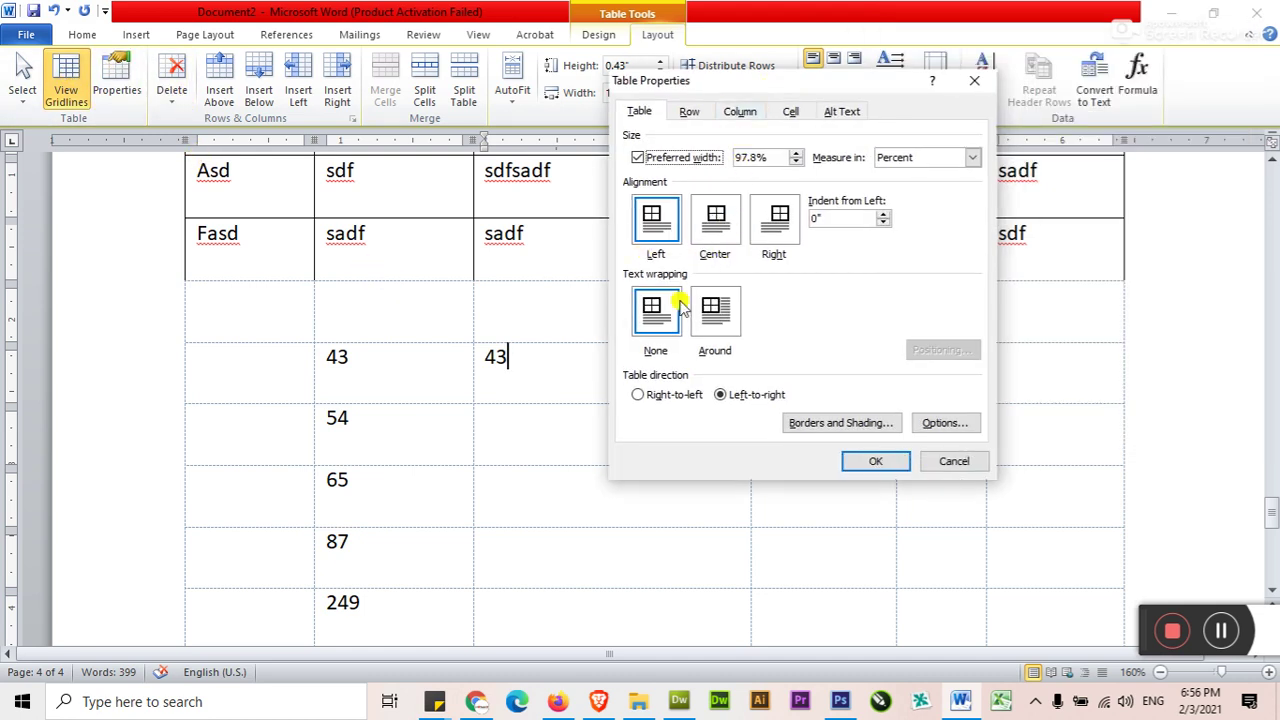
click(876, 461)
scroll(580, 406, down, 3)
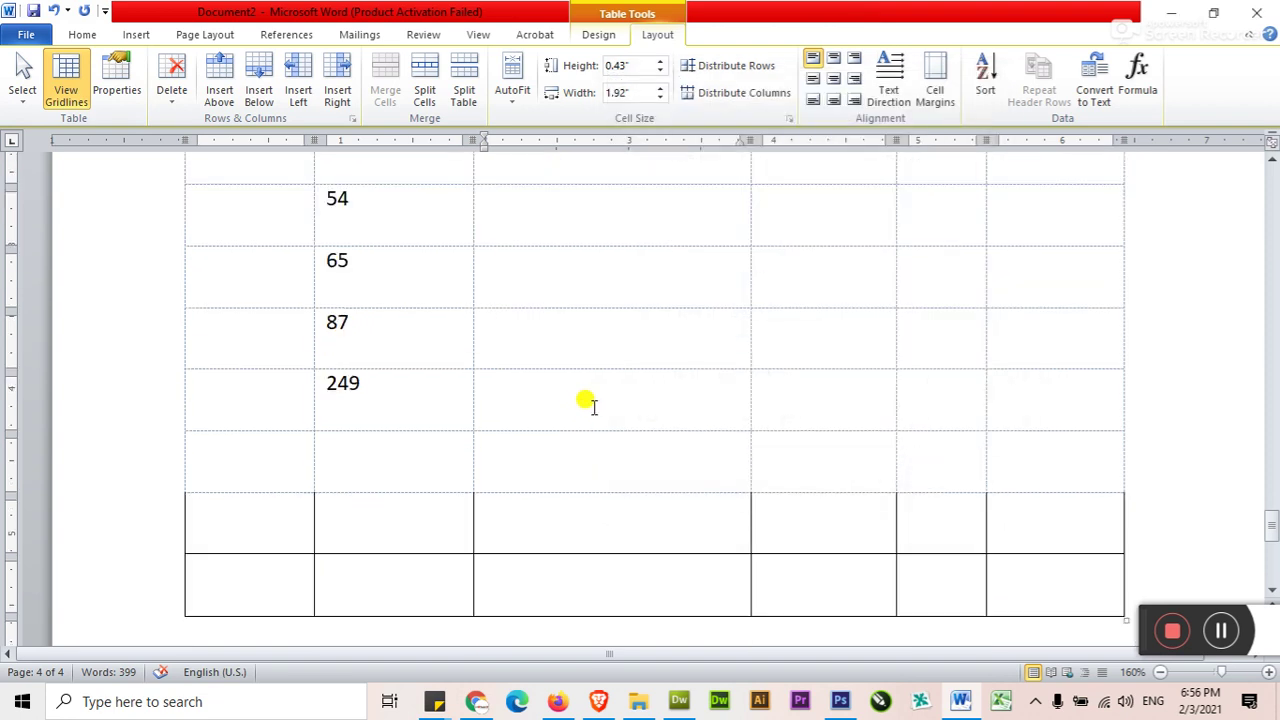
key(ctrl+n)
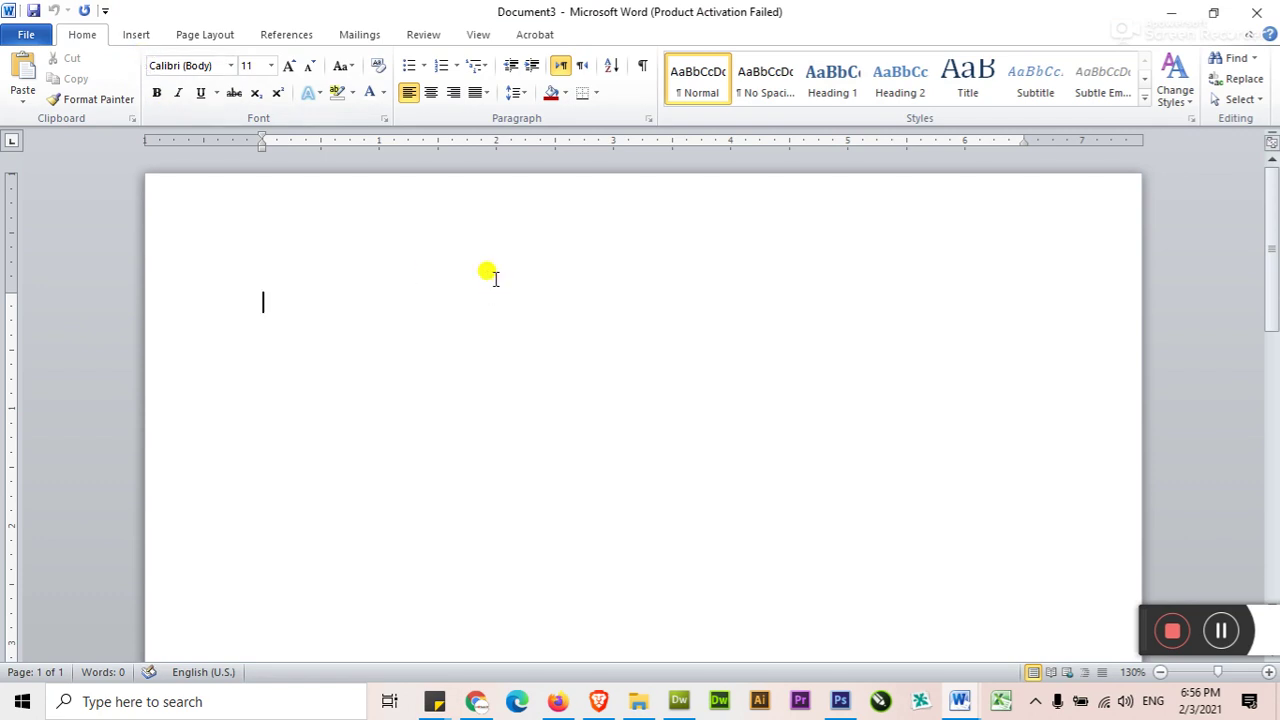
- Generate three sample paragraphs with =rand() in the new document
text(=rand)
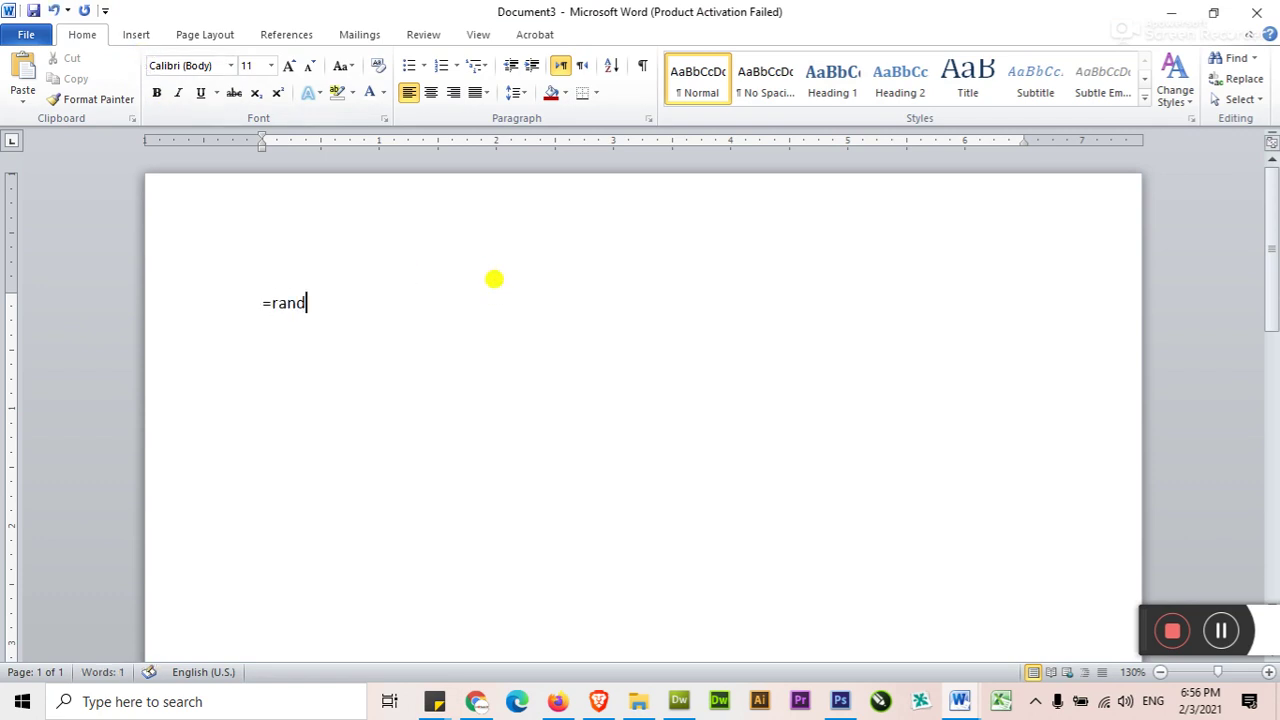
key(Return)
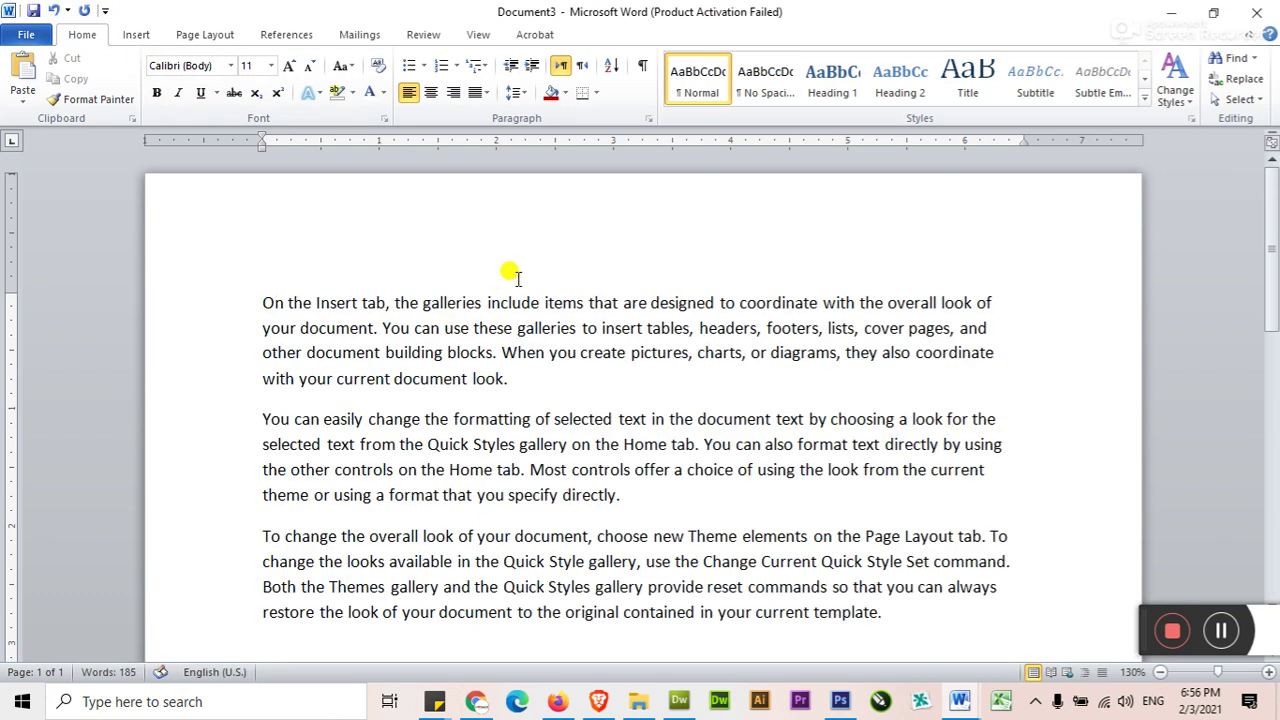
key(ctrl+a)
click(650, 292)
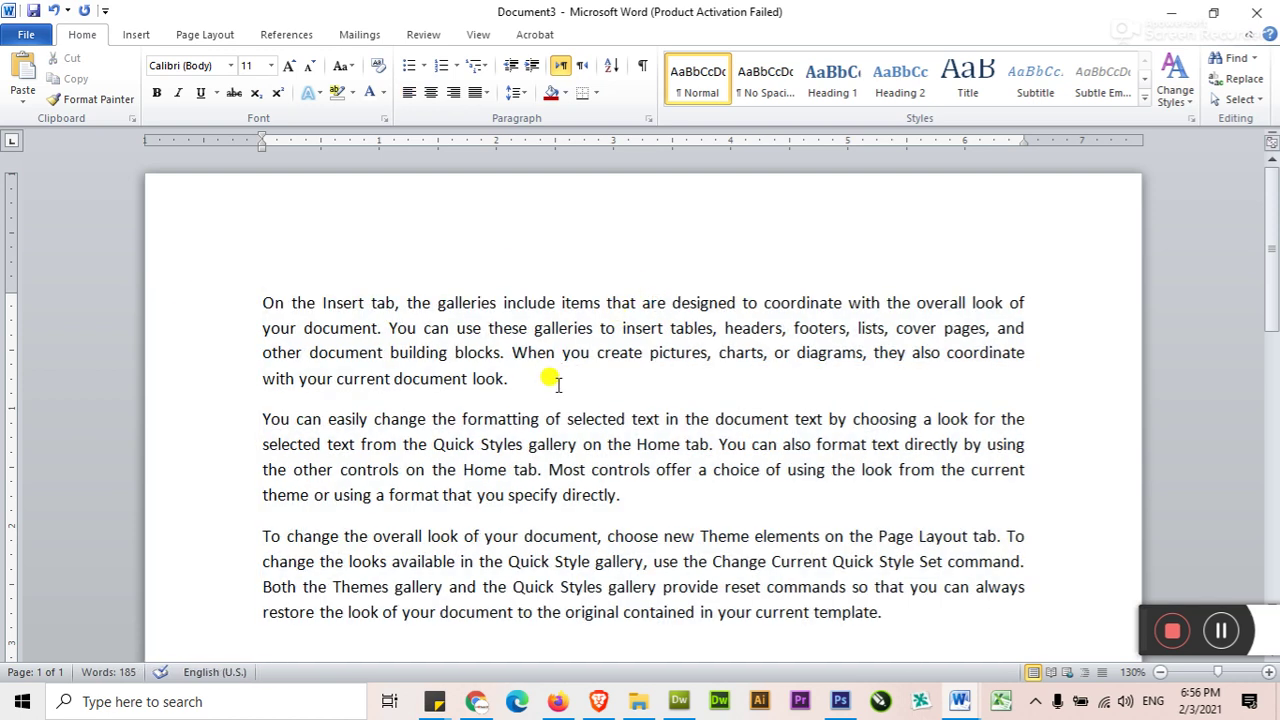
- Insert a 4x3 table above the text with first row asdfasd, sdfsadf, asdf, sdf
click(136, 34)
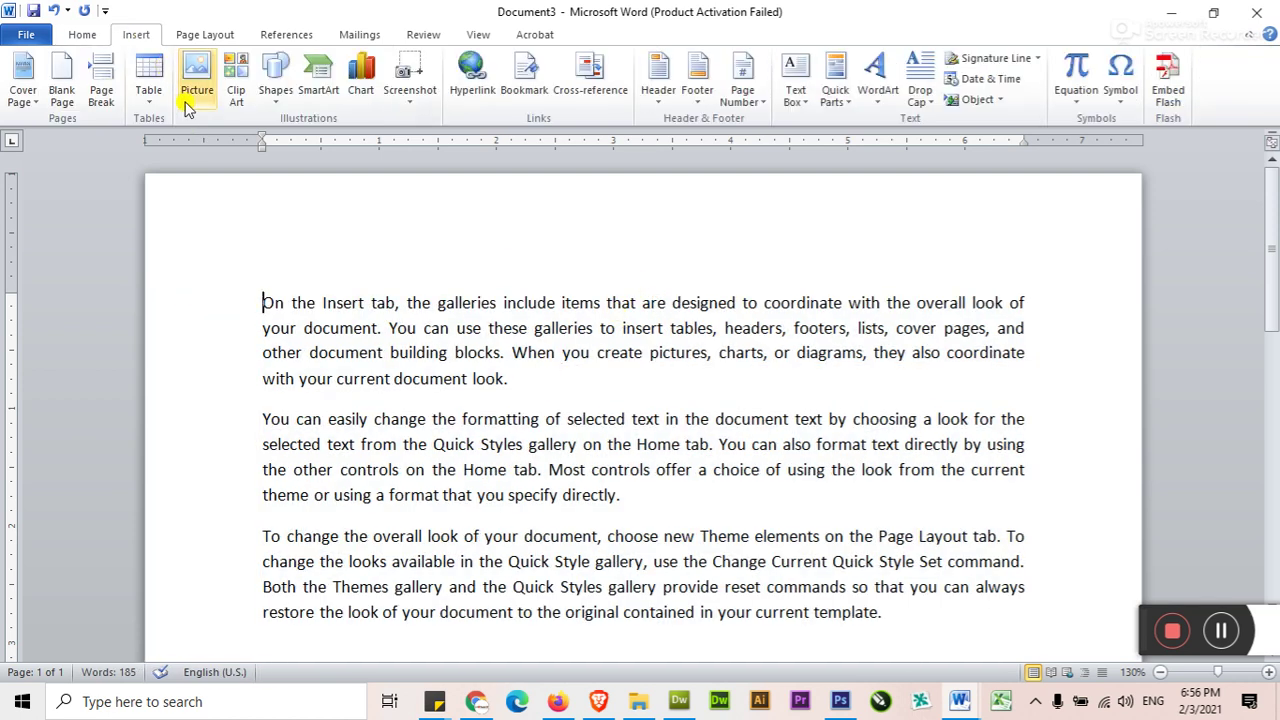
click(148, 75)
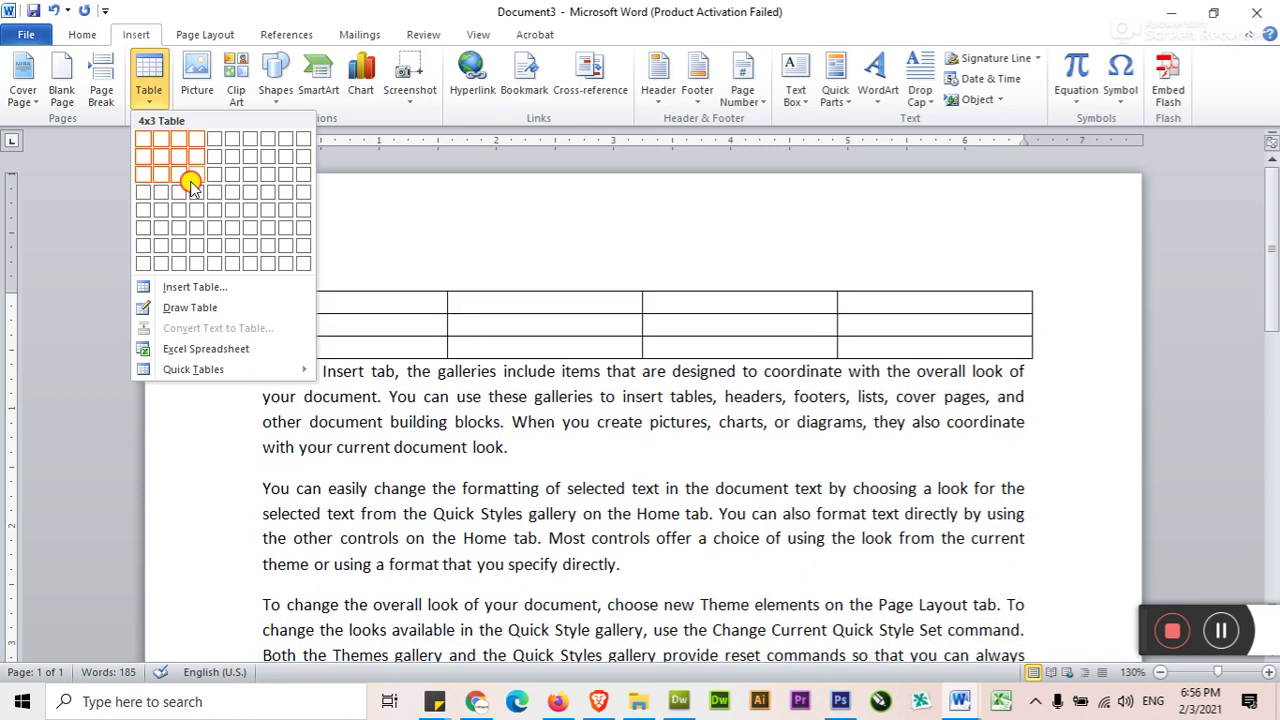
click(193, 187)
text(asdfasd)
key(Tab)
text(sdfsadf)
key(Tab)
text(asdf)
key(Tab)
text(sdf)
click(657, 34)
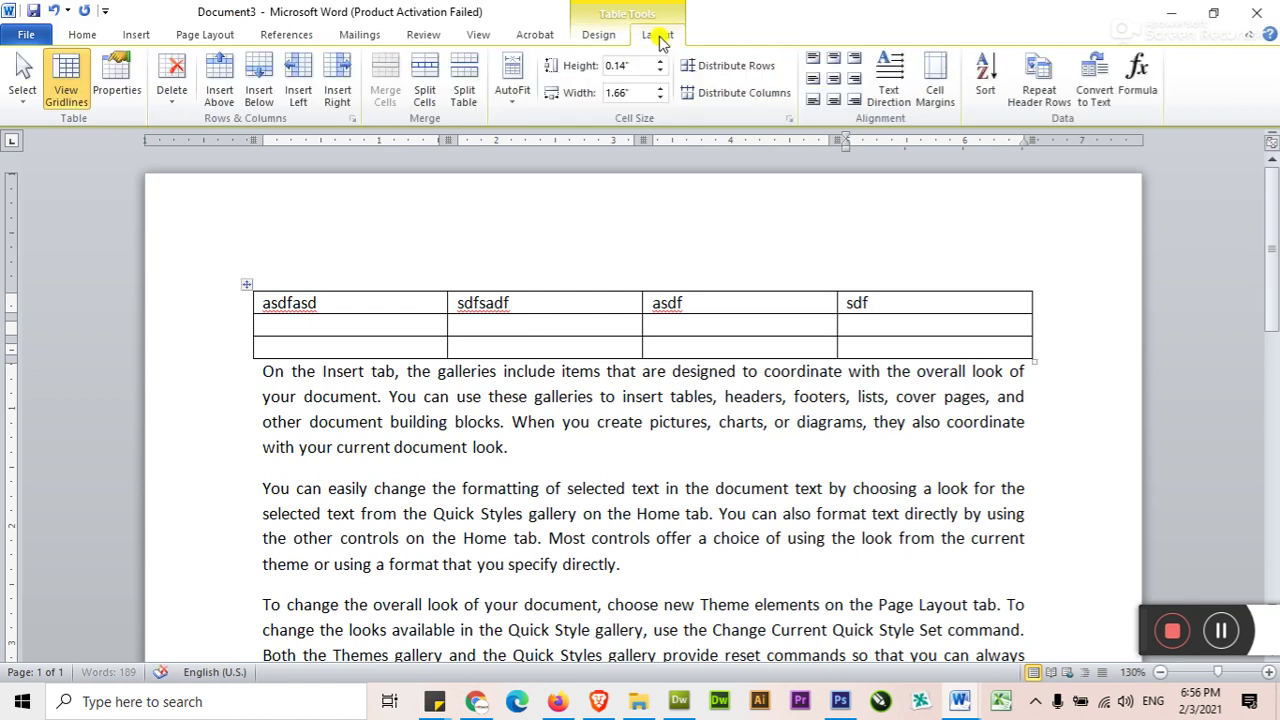
- AutoFit the small table to its contents and set its text wrapping to Around
click(512, 88)
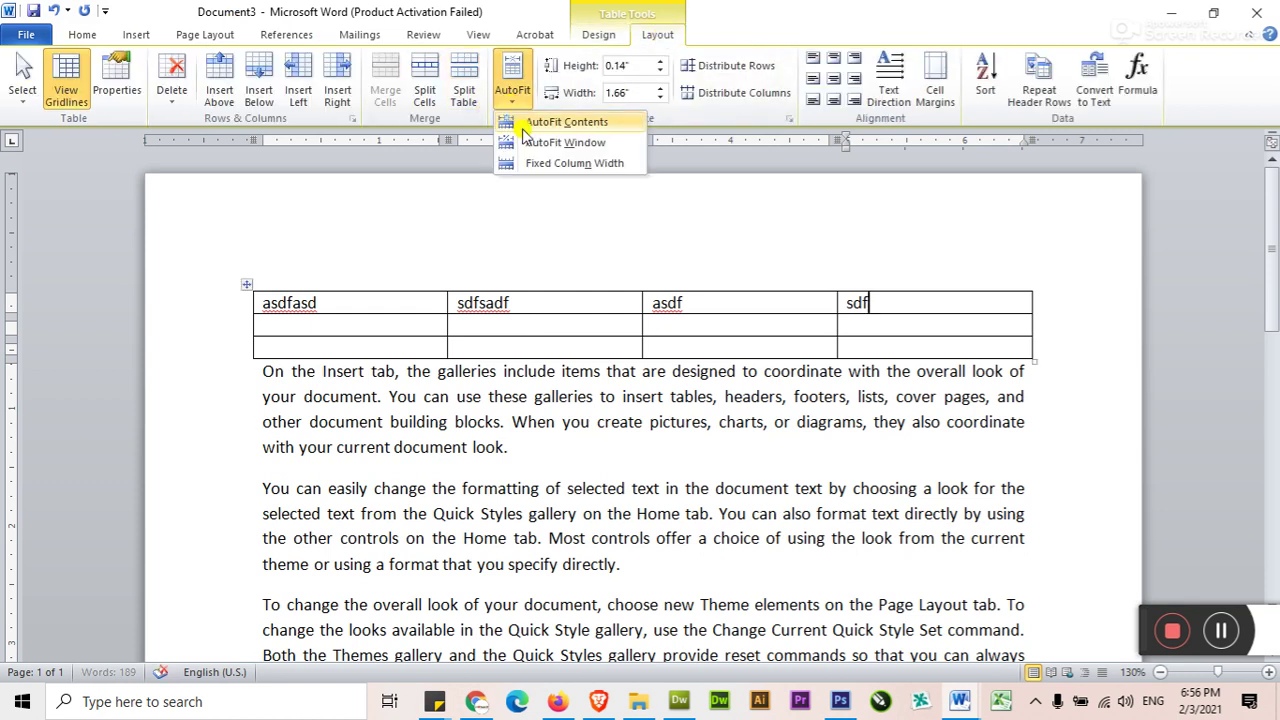
click(566, 122)
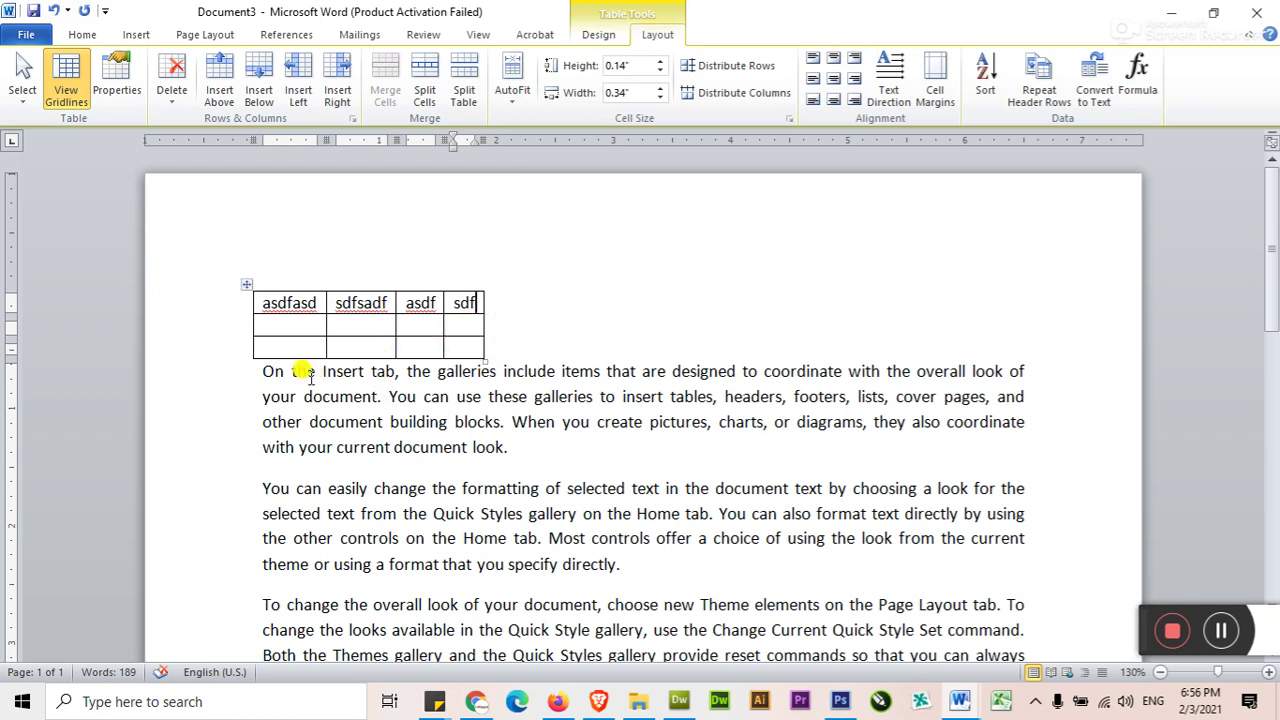
click(284, 322)
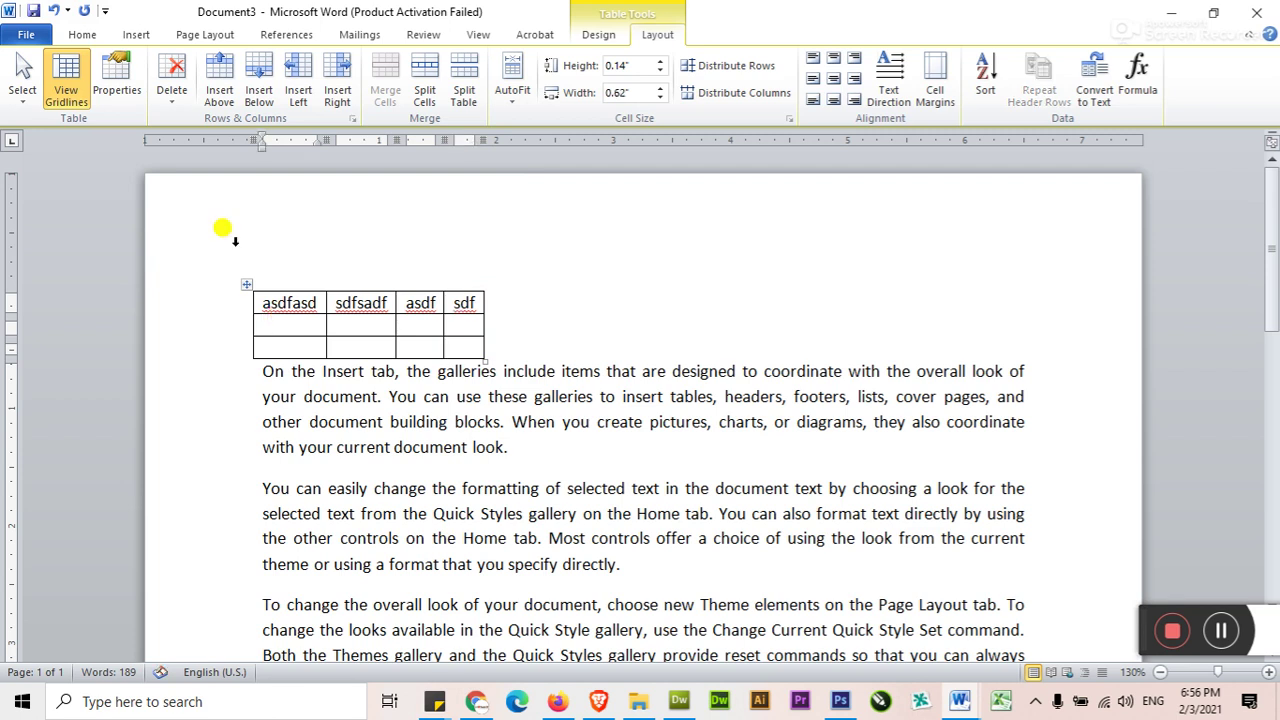
click(114, 78)
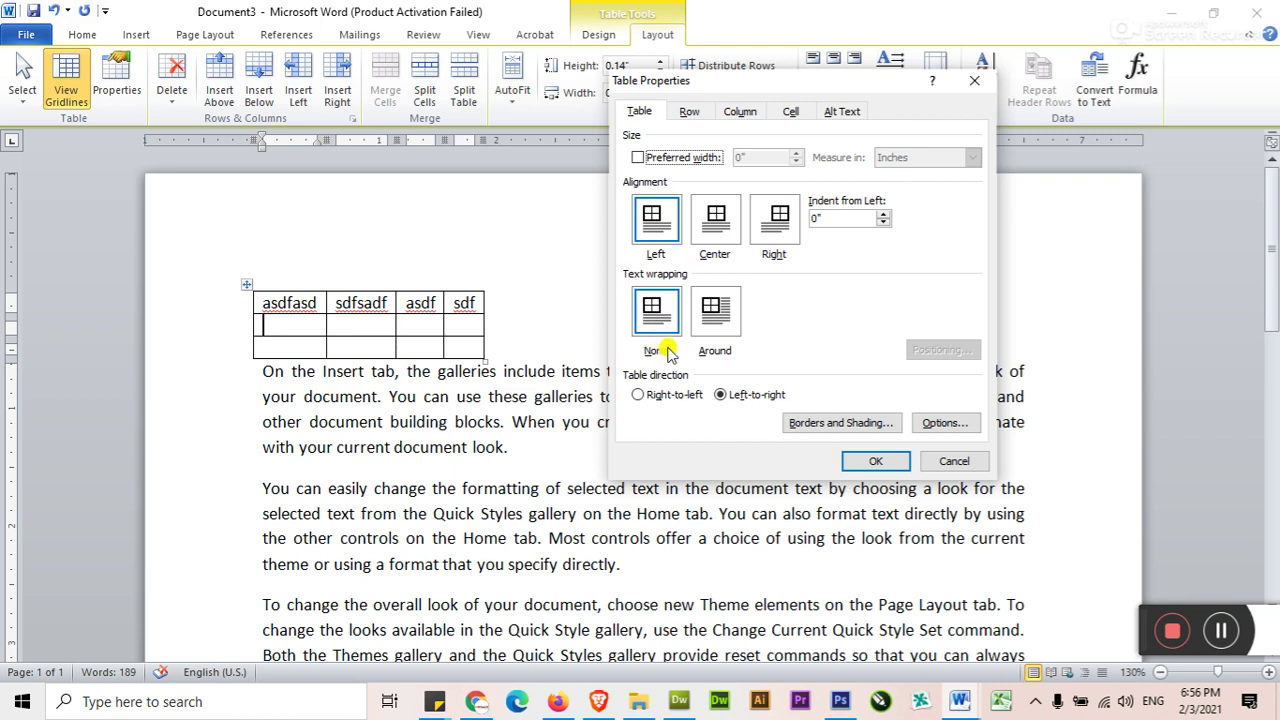
click(719, 316)
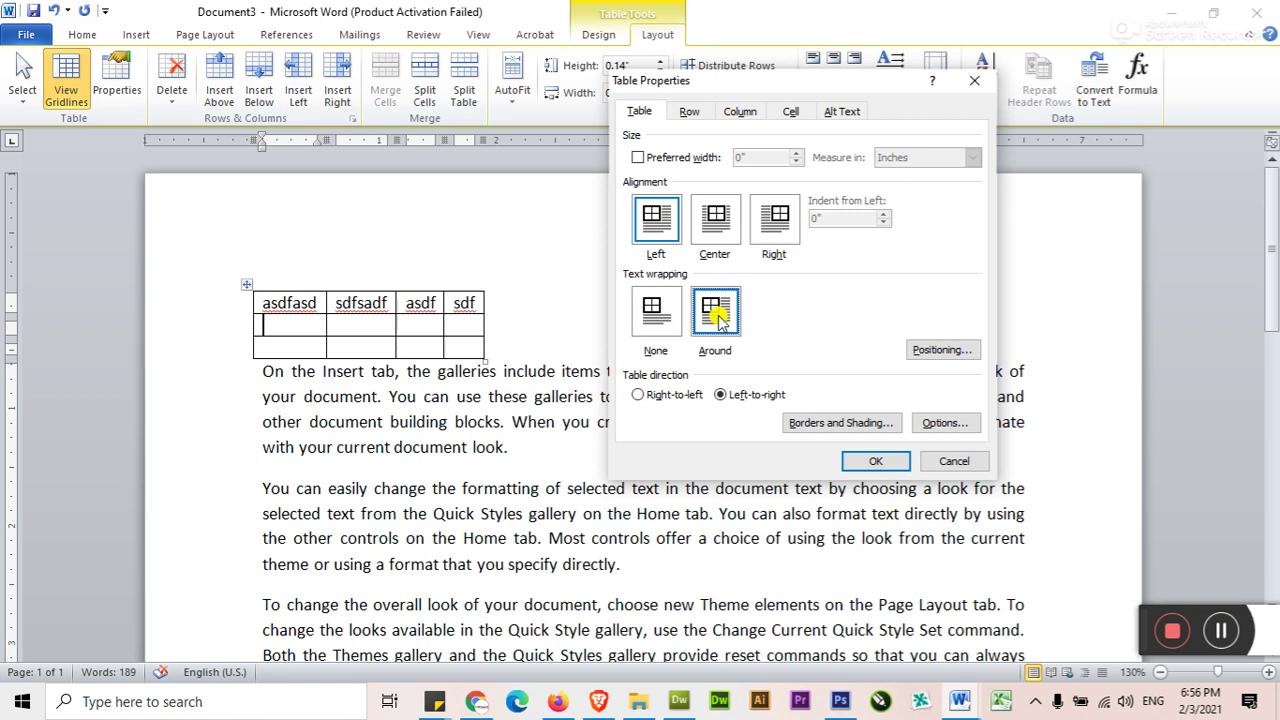
click(868, 461)
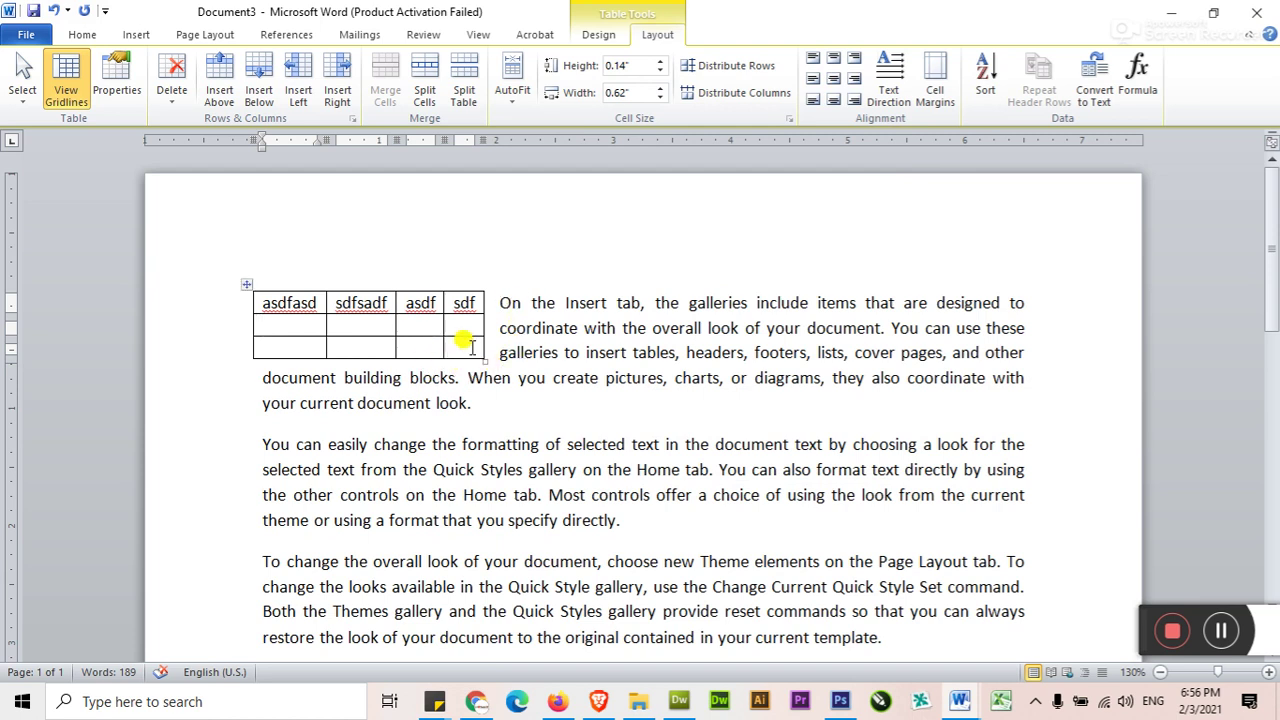
ctrl+scroll(466, 348, up, 2)
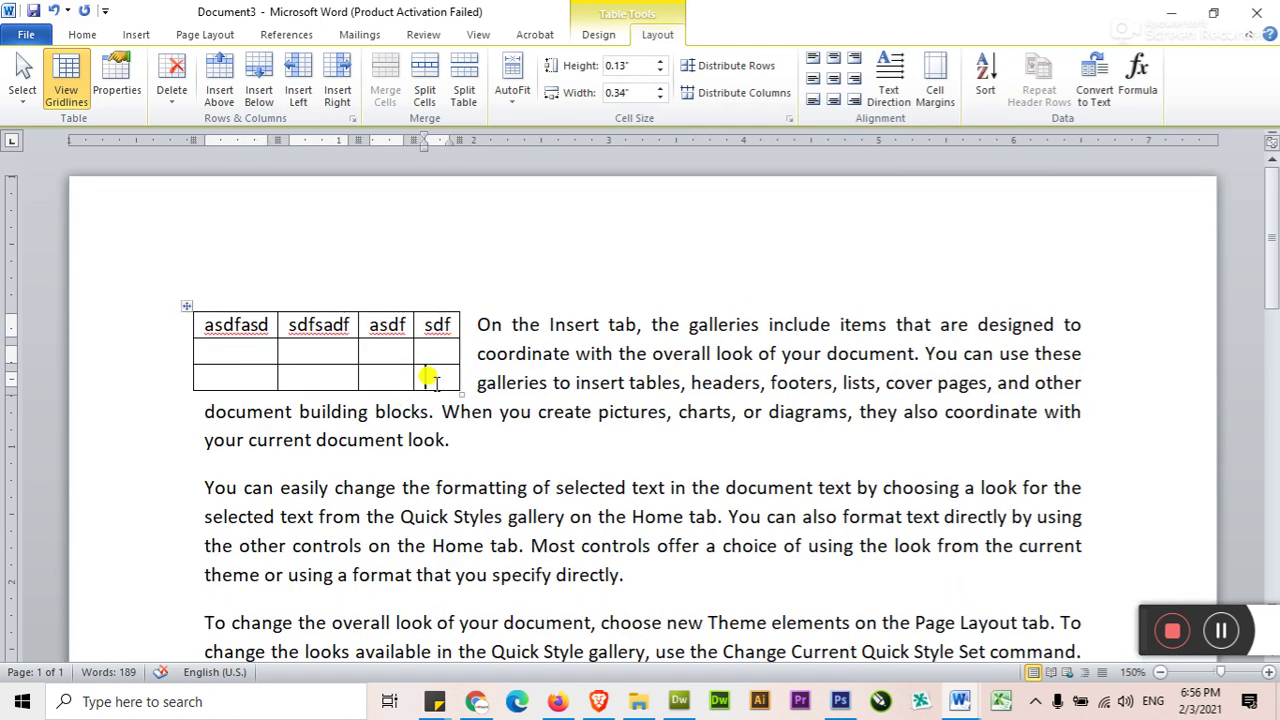
click(116, 78)
click(715, 220)
click(875, 461)
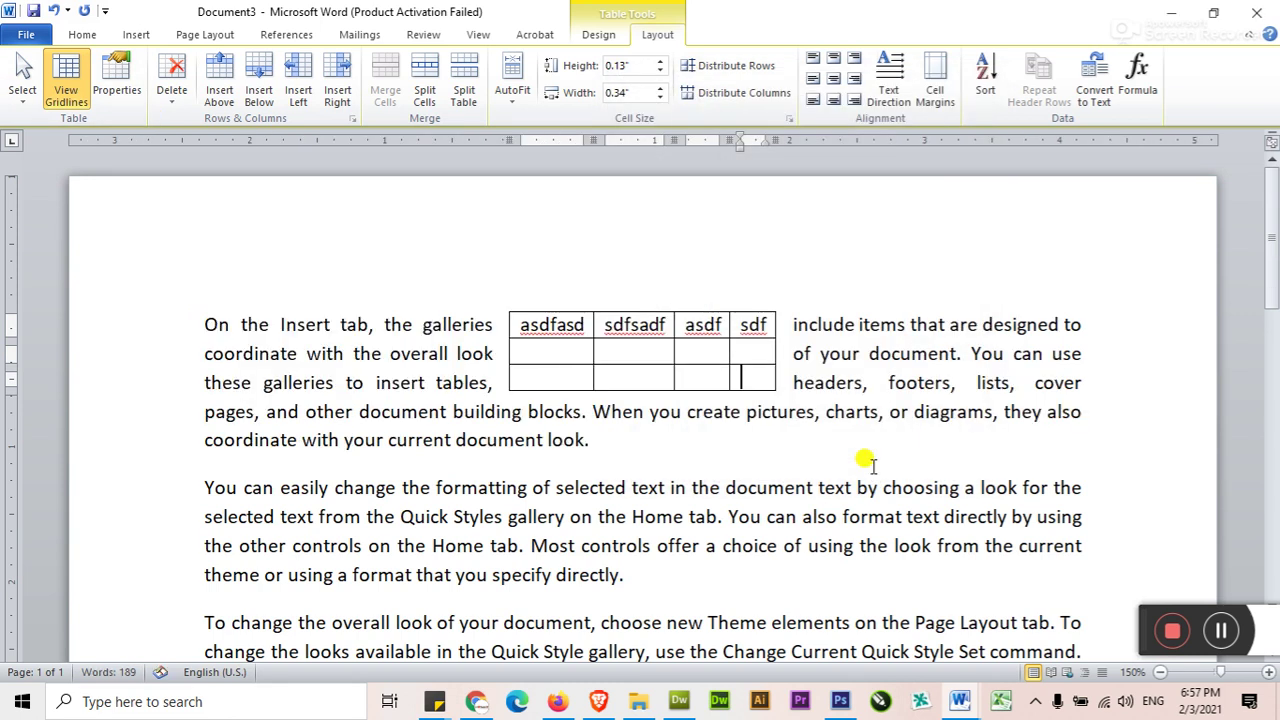
click(116, 78)
click(768, 218)
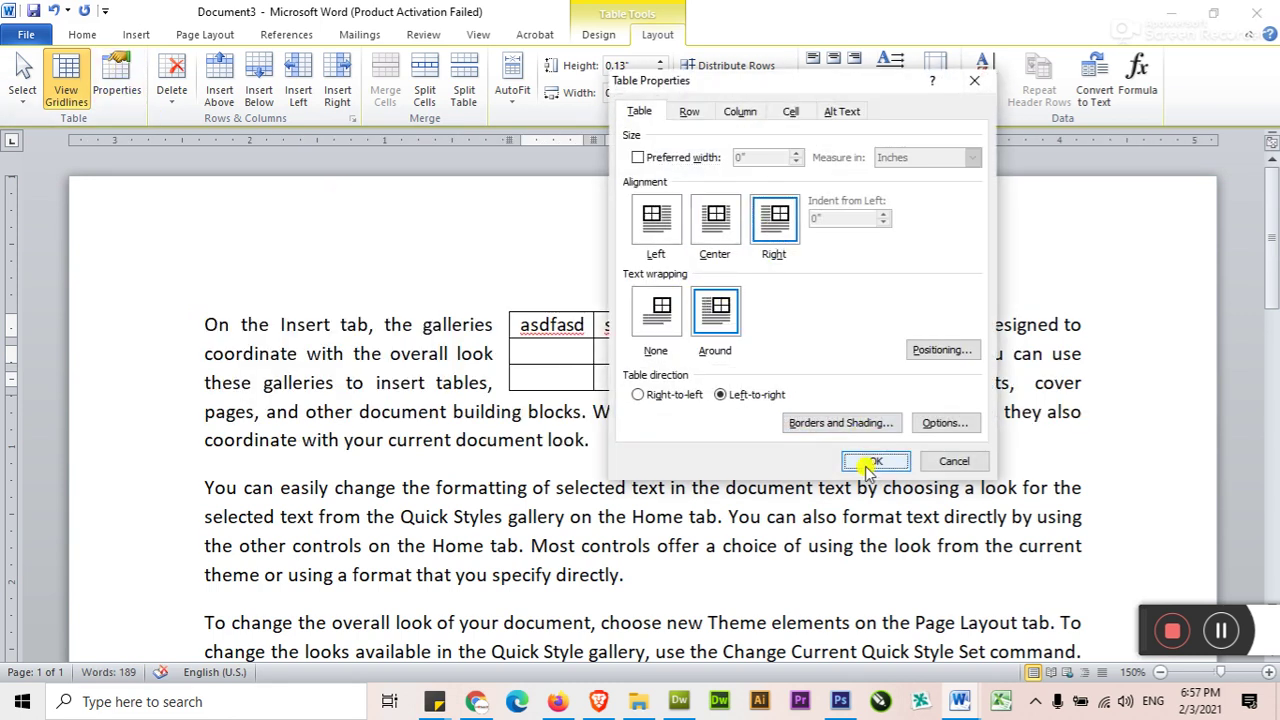
click(874, 458)
drag(818, 305, 471, 466)
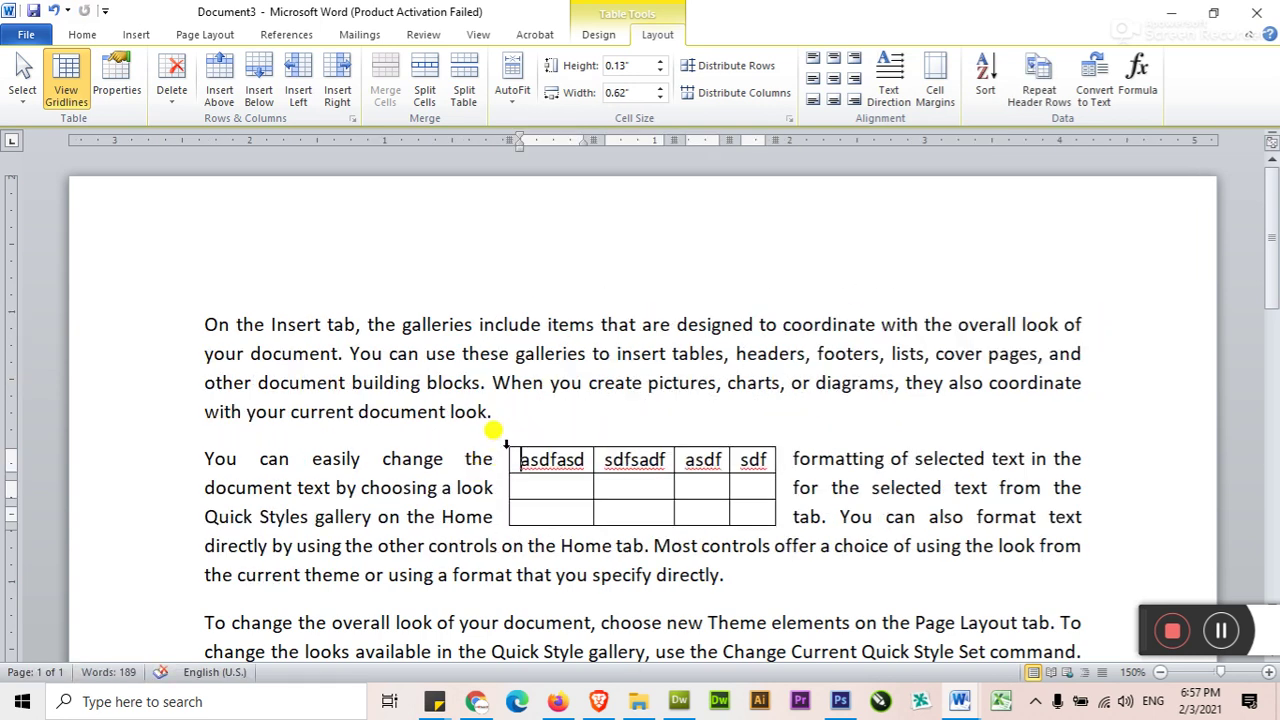
click(506, 455)
mouse_move(500, 440)
mouse_down()
mouse_move(252, 304)
mouse_move(195, 310)
mouse_up()
click(518, 366)
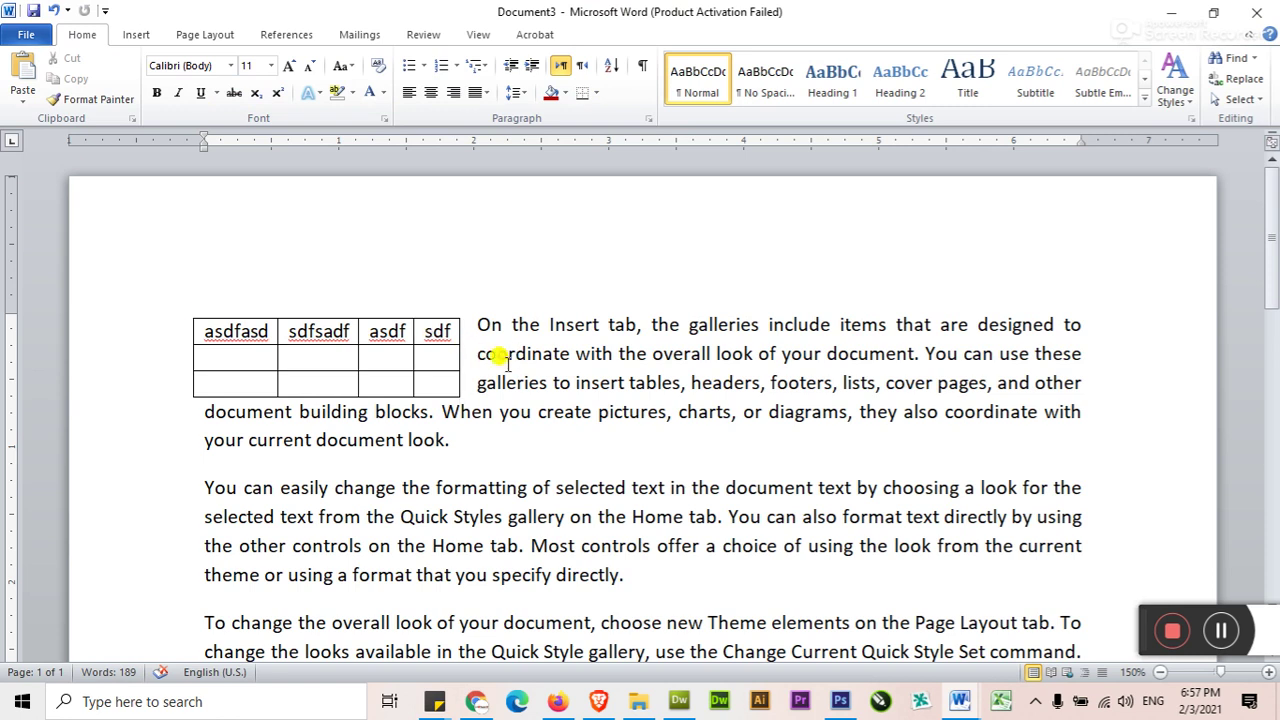
- Apply the green built-in table style to the small wrapped table
click(428, 383)
click(605, 37)
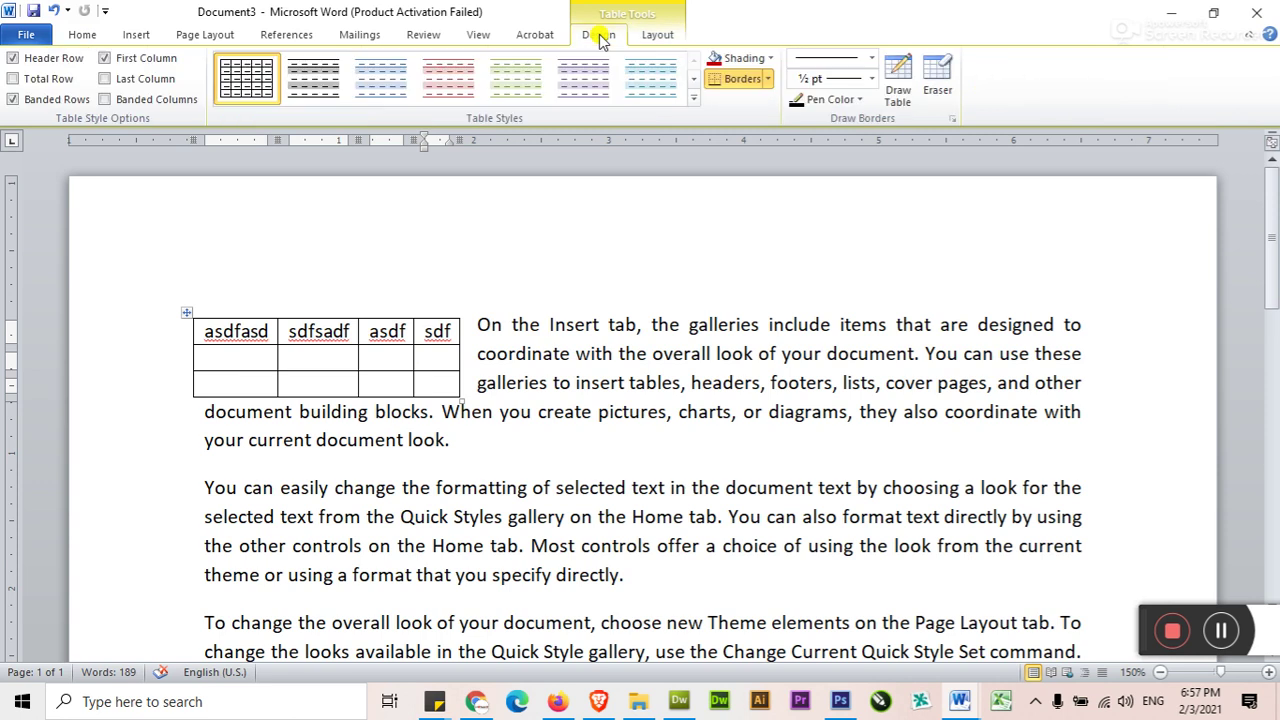
click(693, 101)
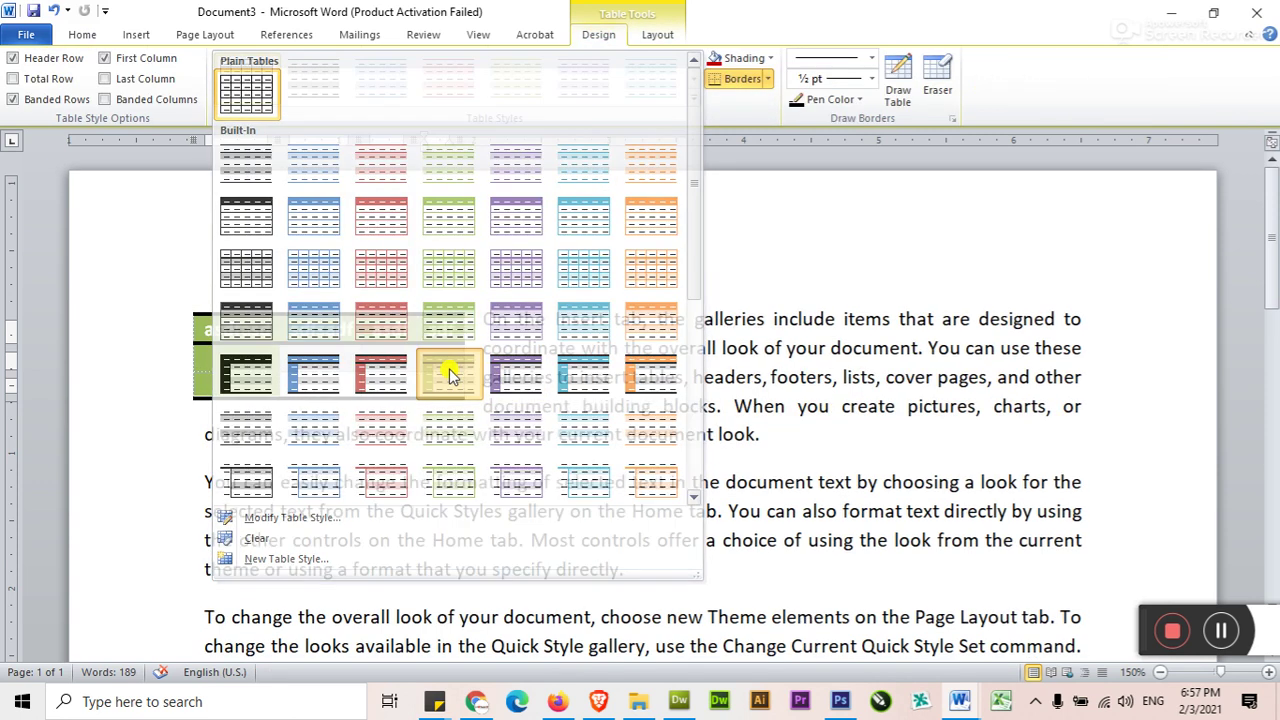
click(452, 378)
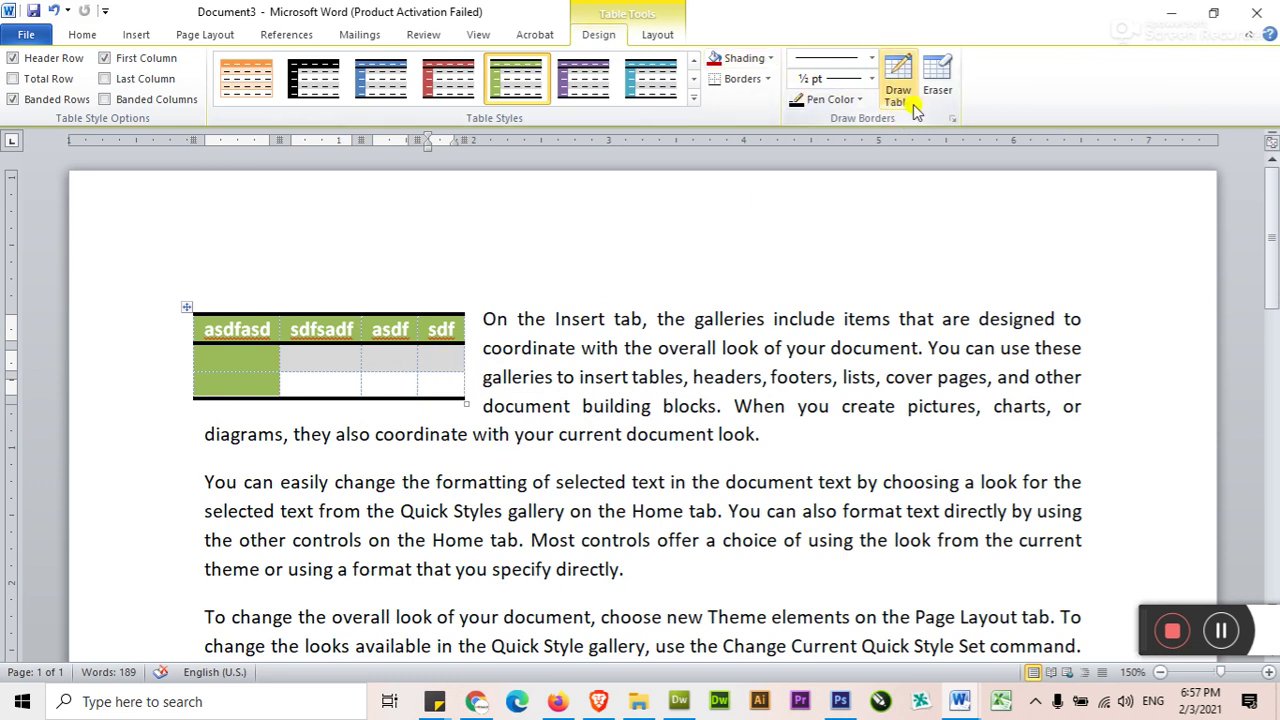
click(558, 320)
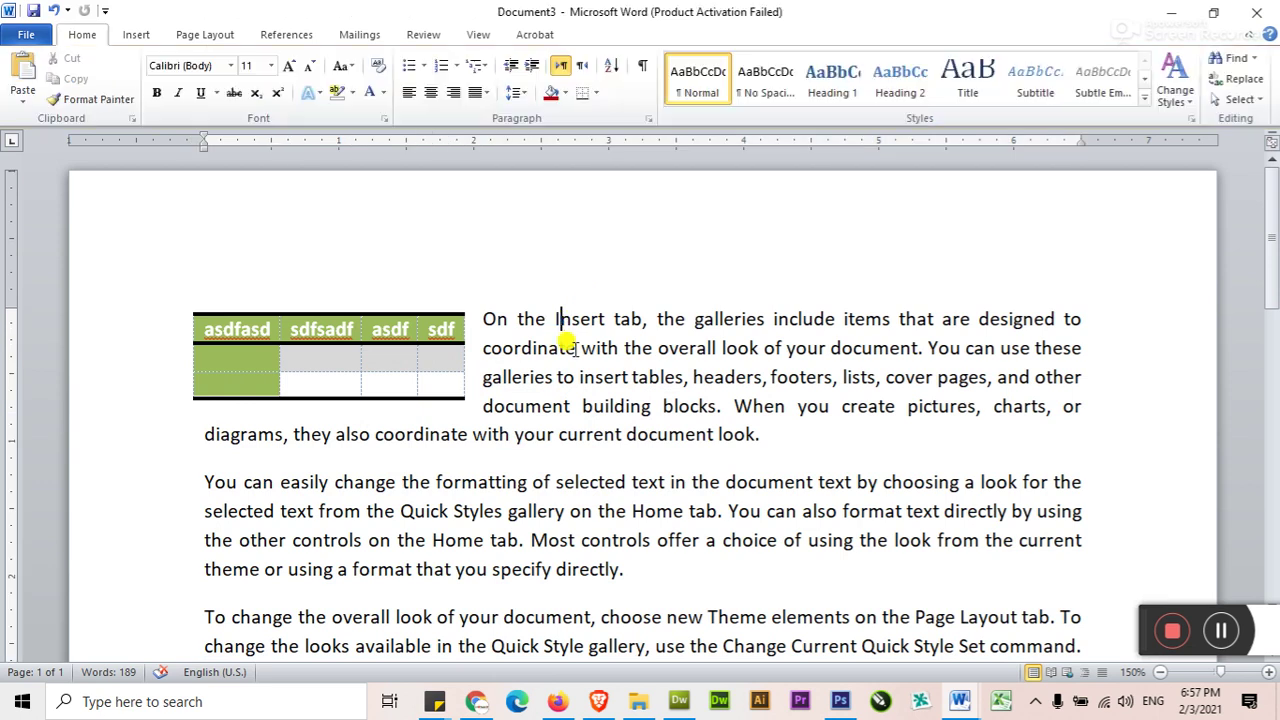